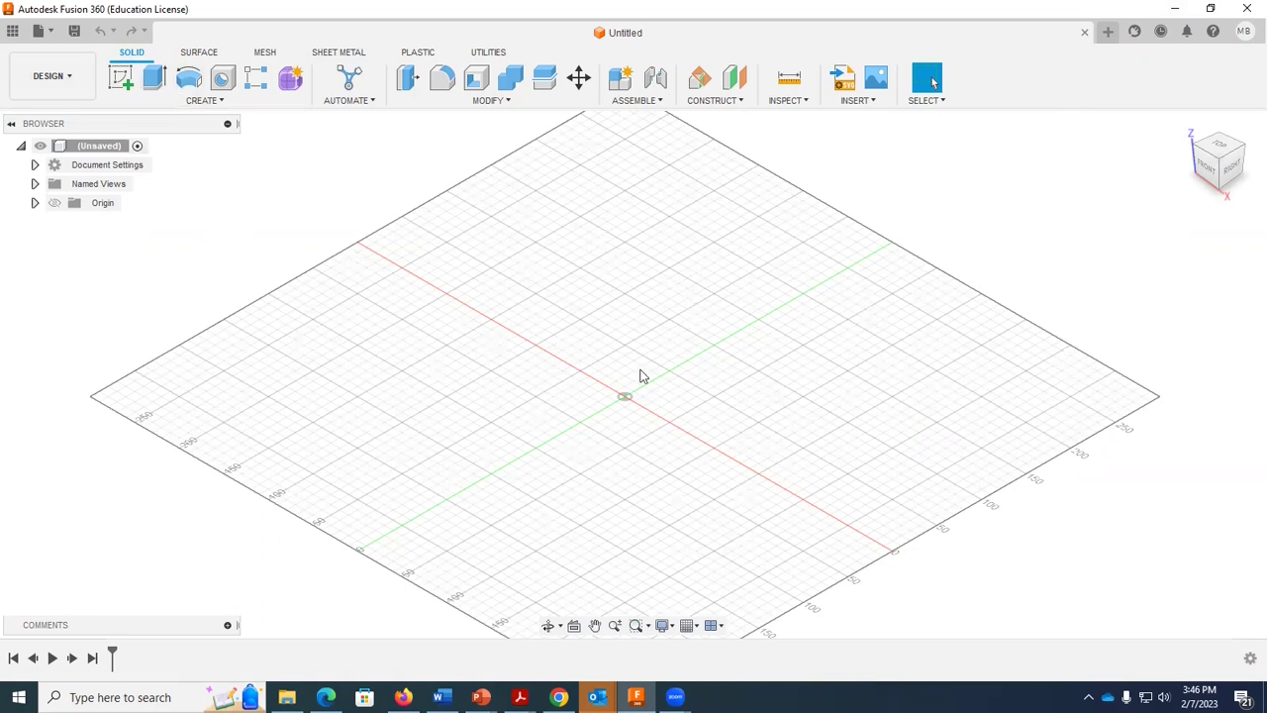
Switch to Acrobat Reader and examine the pin-loaded tension specimen drawing and its dimension table in the ASTM E8_16a Tension PDF
{"action": "mouse_move", "coordinate": [519, 696]}
{"action": "left_click", "coordinate": [680, 621]}
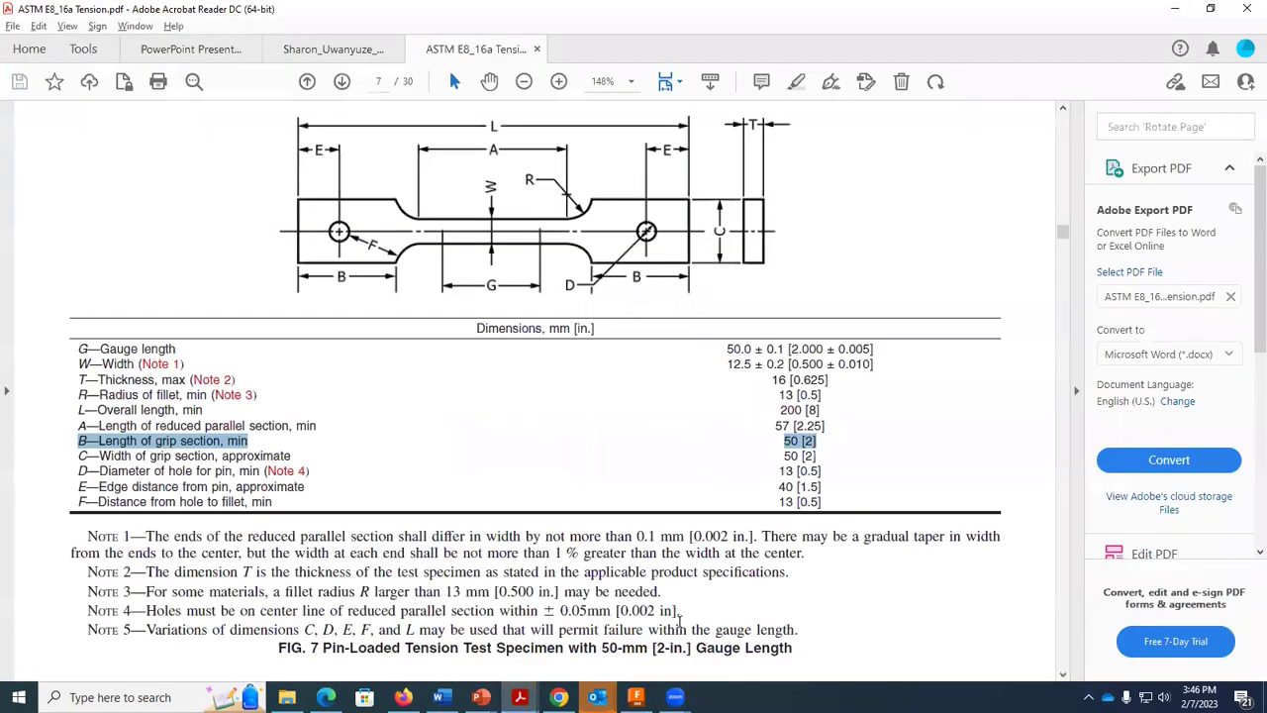
{"action": "scroll", "coordinate": [382, 357], "scroll_direction": "up", "scroll_amount": 3}
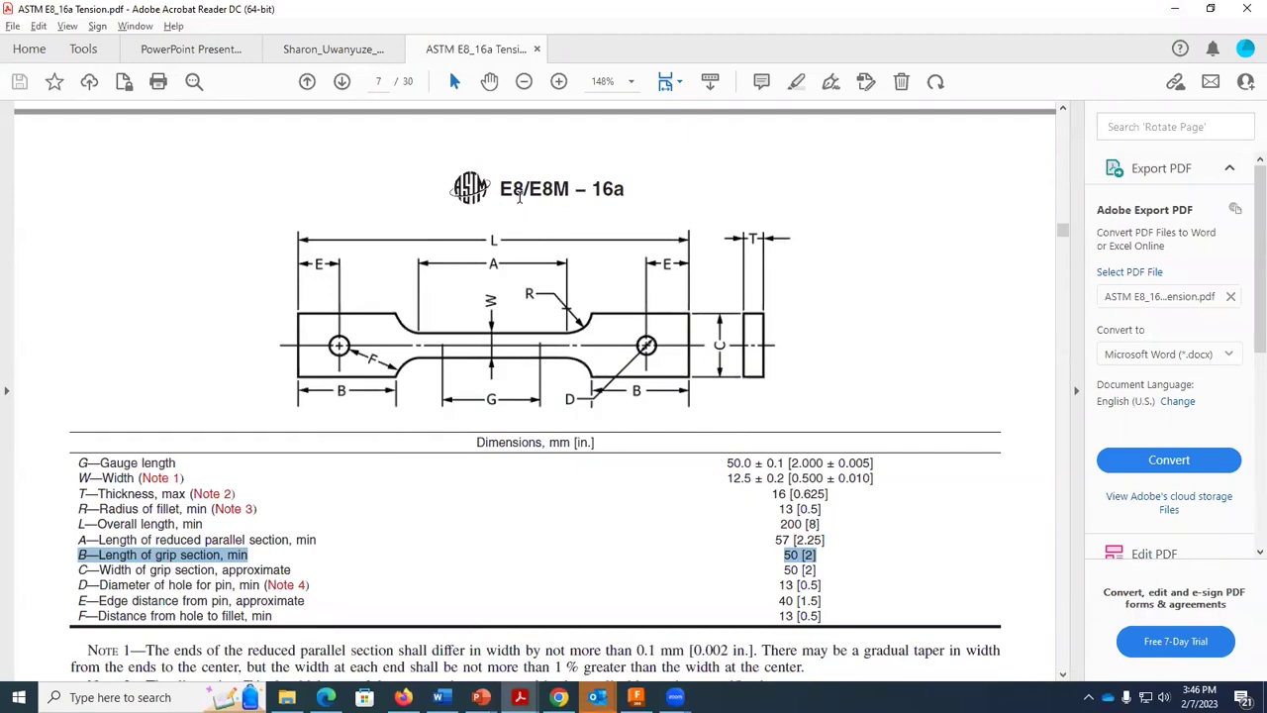
{"action": "left_click", "coordinate": [294, 479]}
{"action": "left_click_drag", "start_coordinate": [77, 462], "coordinate": [841, 616]}
{"action": "left_click", "coordinate": [285, 495]}
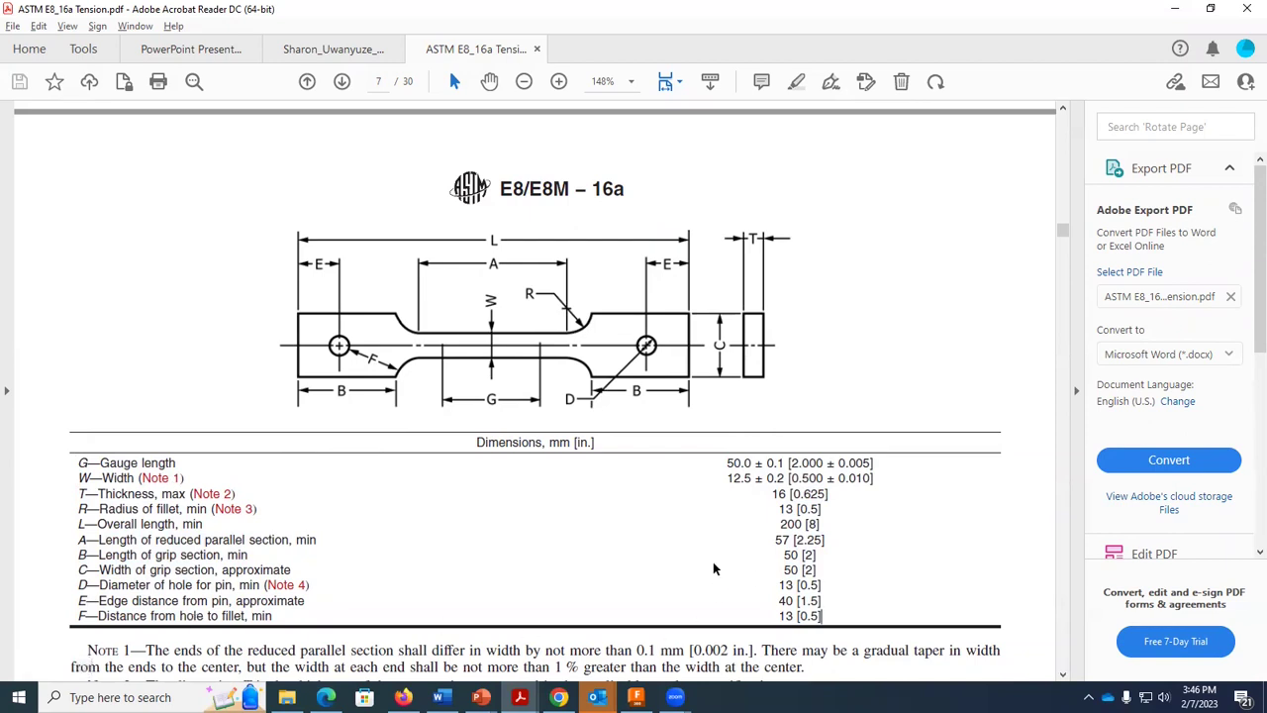
{"action": "scroll", "coordinate": [715, 568], "scroll_direction": "down", "scroll_amount": 1}
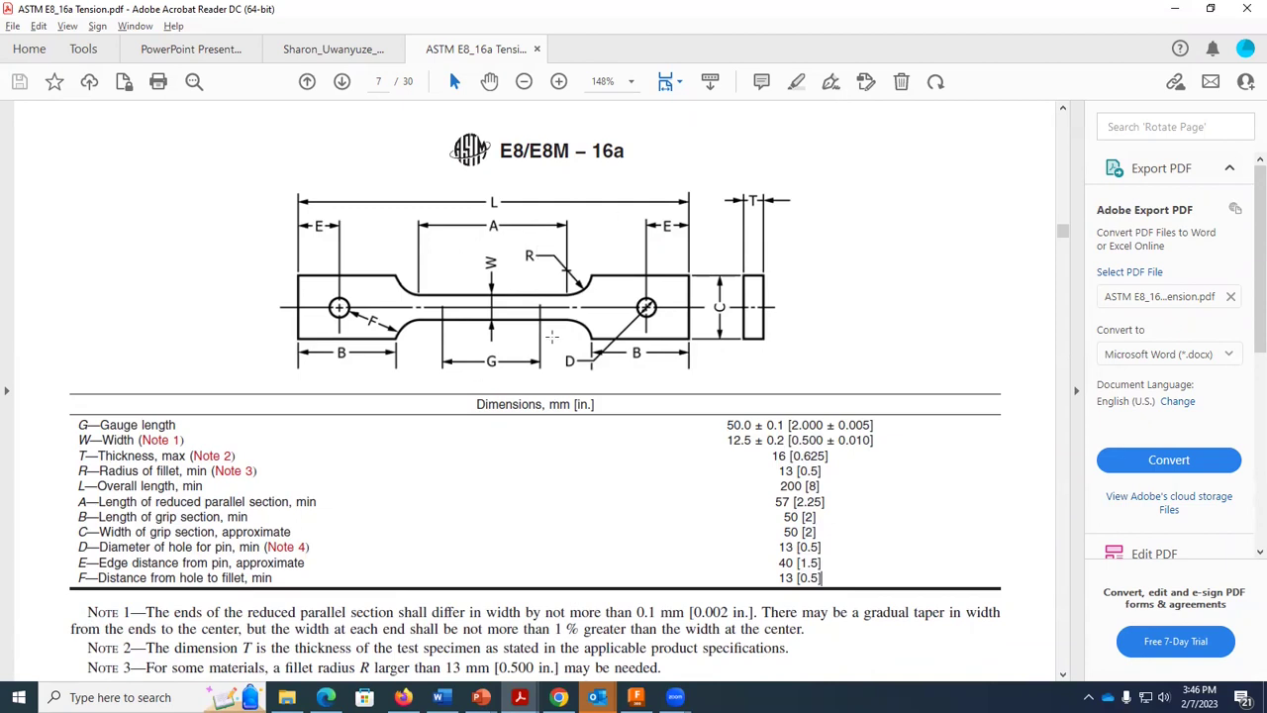
Switch back to Fusion 360 and bring up the list of all projects
{"action": "mouse_move", "coordinate": [636, 697]}
{"action": "left_click", "coordinate": [641, 655]}
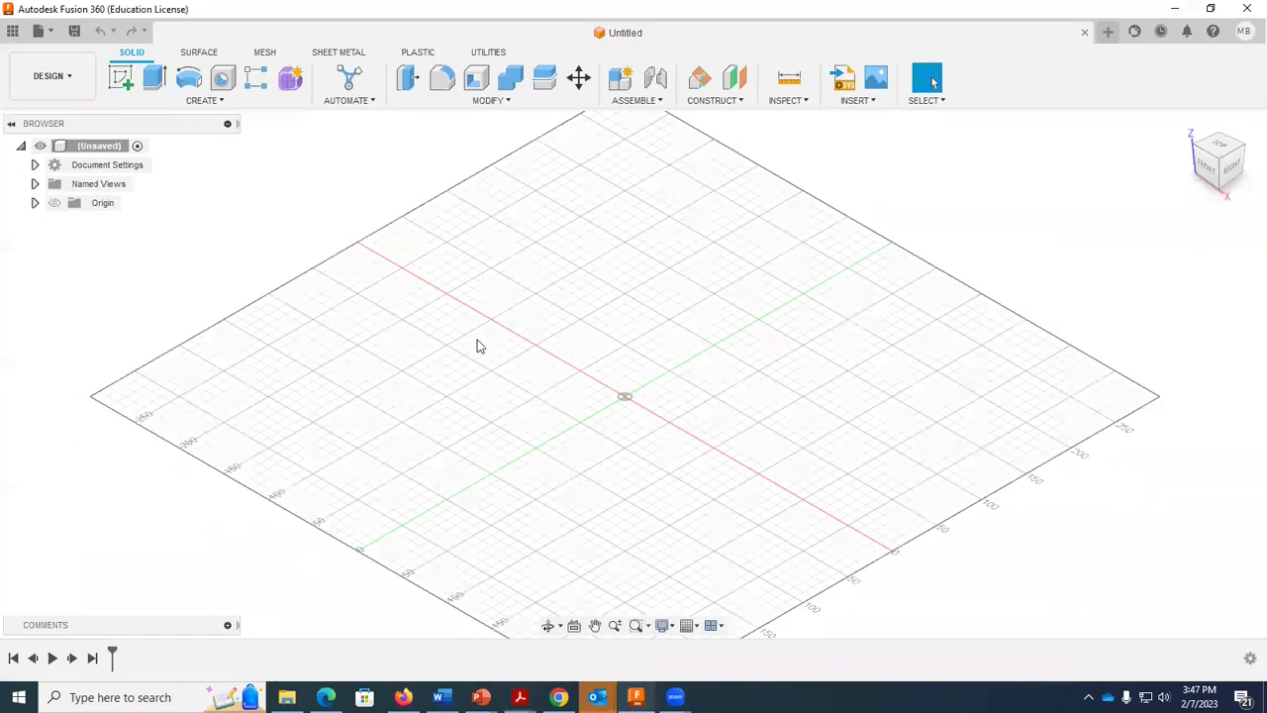
{"action": "scroll", "coordinate": [719, 373], "scroll_direction": "down", "scroll_amount": 1}
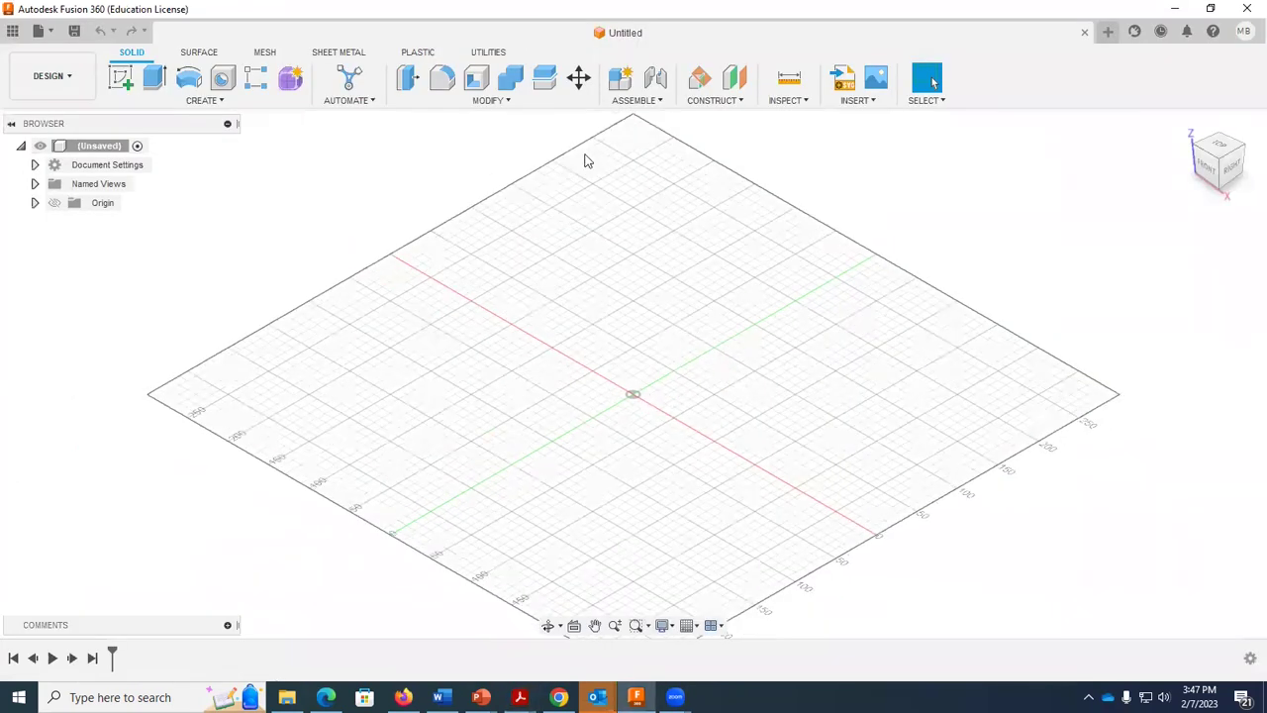
{"action": "left_click", "coordinate": [66, 83]}
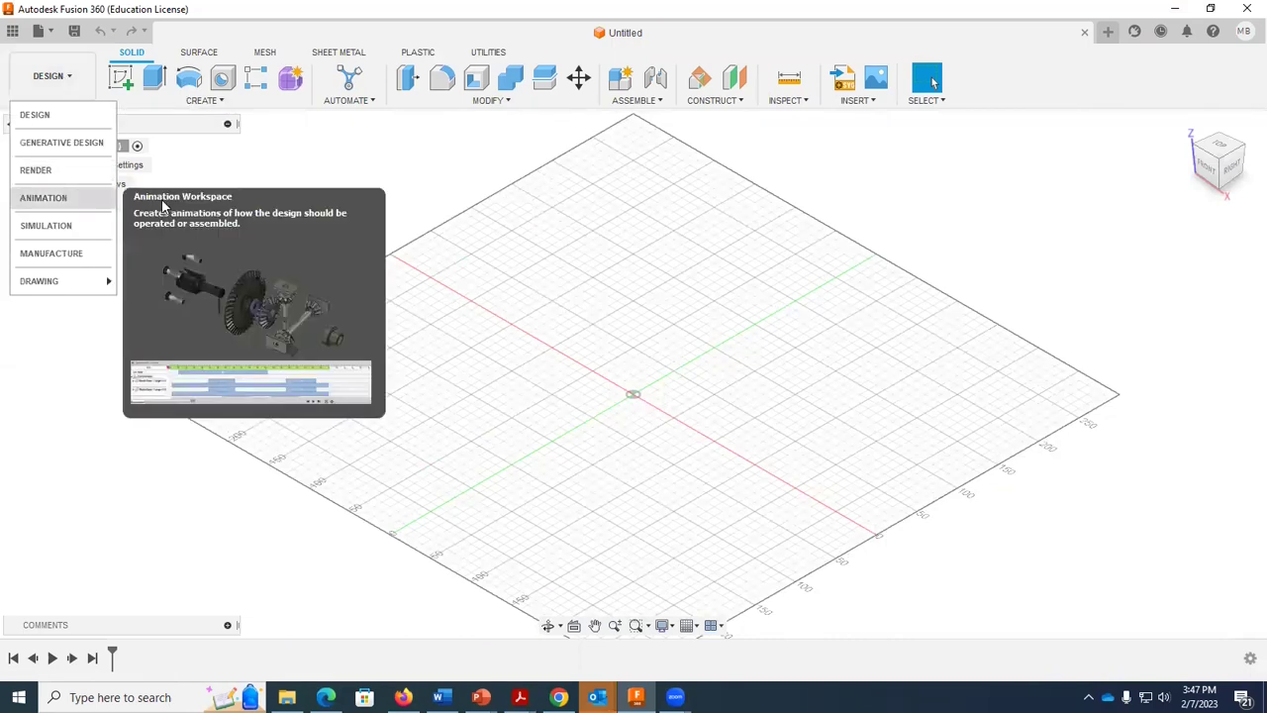
{"action": "left_click", "coordinate": [12, 30]}
{"action": "left_click", "coordinate": [12, 30]}
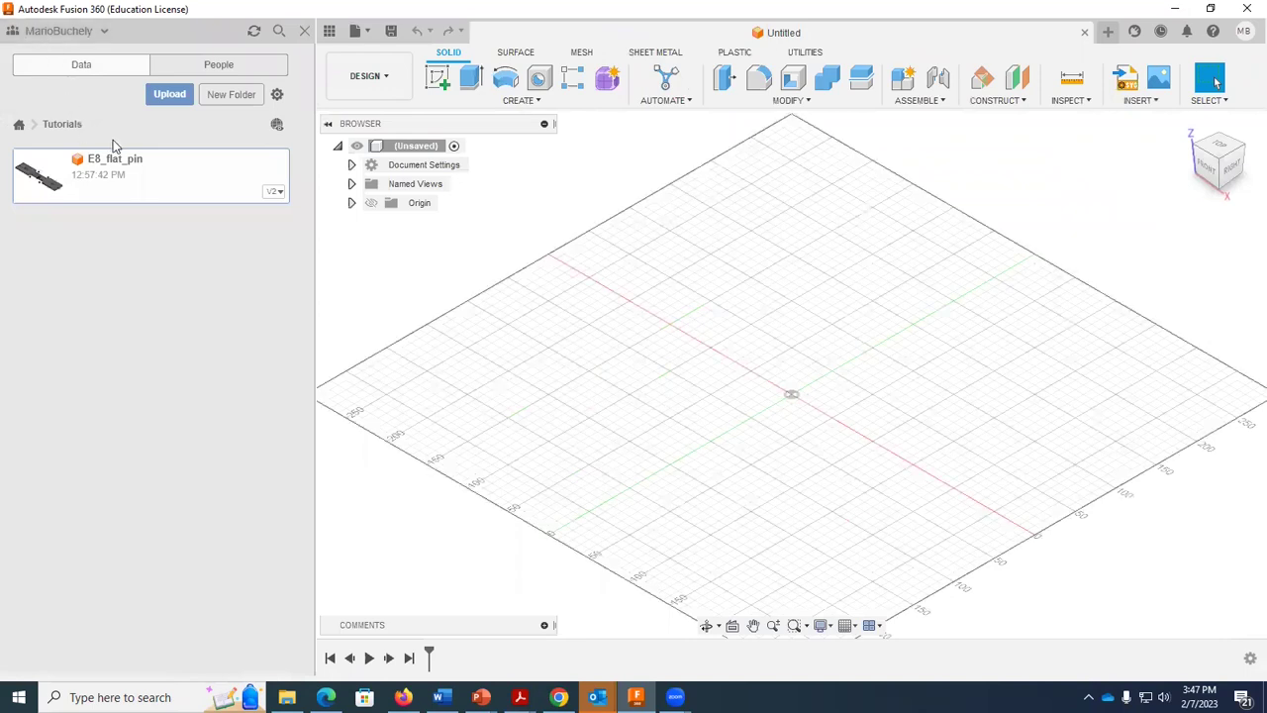
{"action": "left_click", "coordinate": [19, 125]}
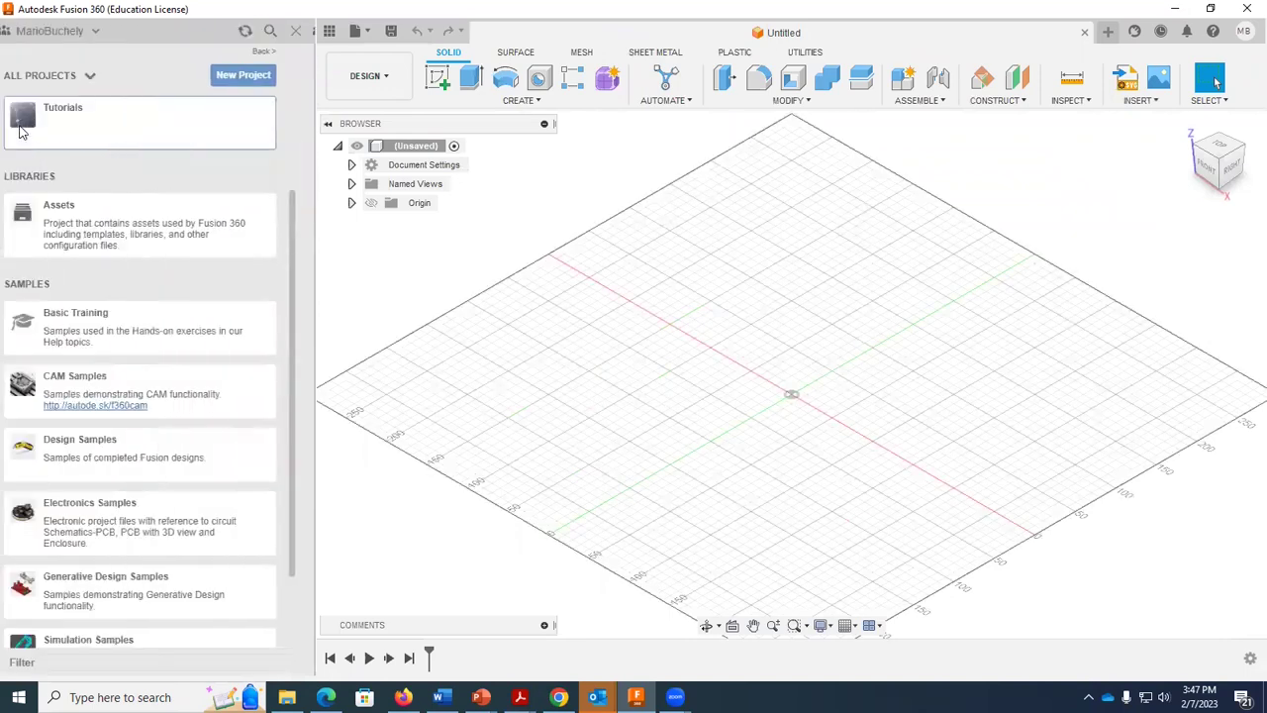
Create a new project named Tensile and open it
{"action": "left_click", "coordinate": [243, 77]}
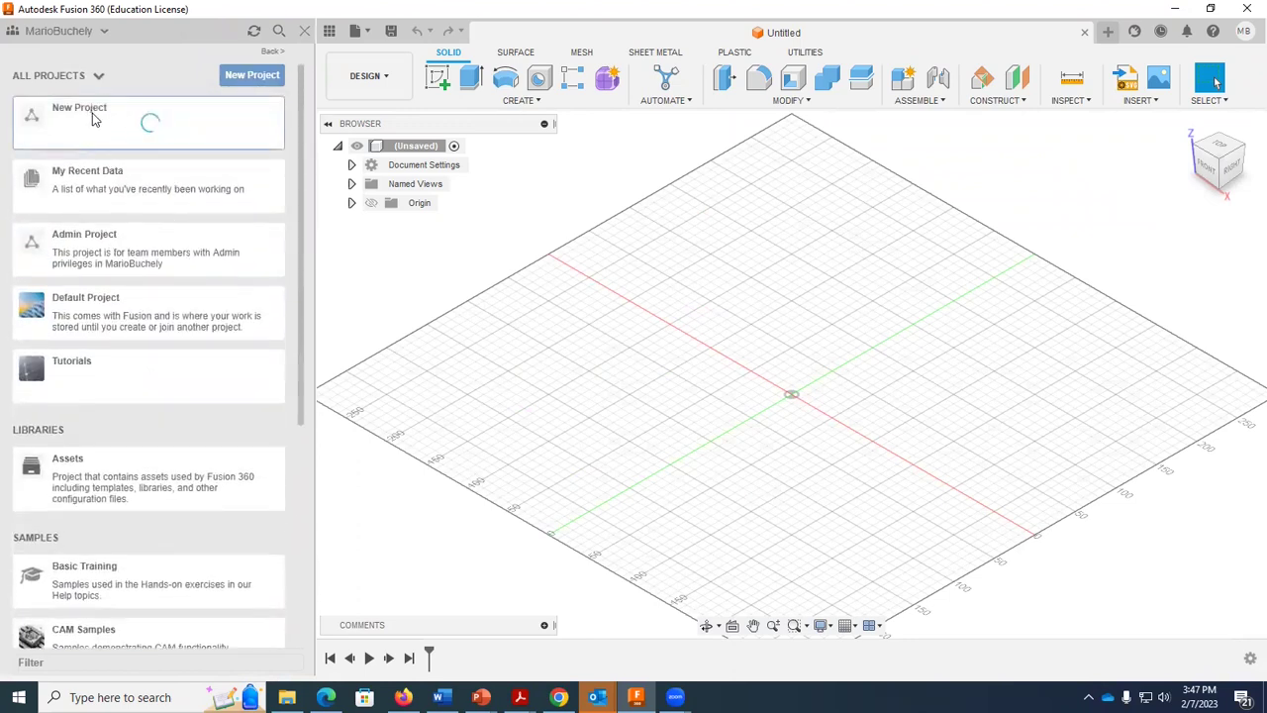
{"action": "right_click", "coordinate": [91, 115]}
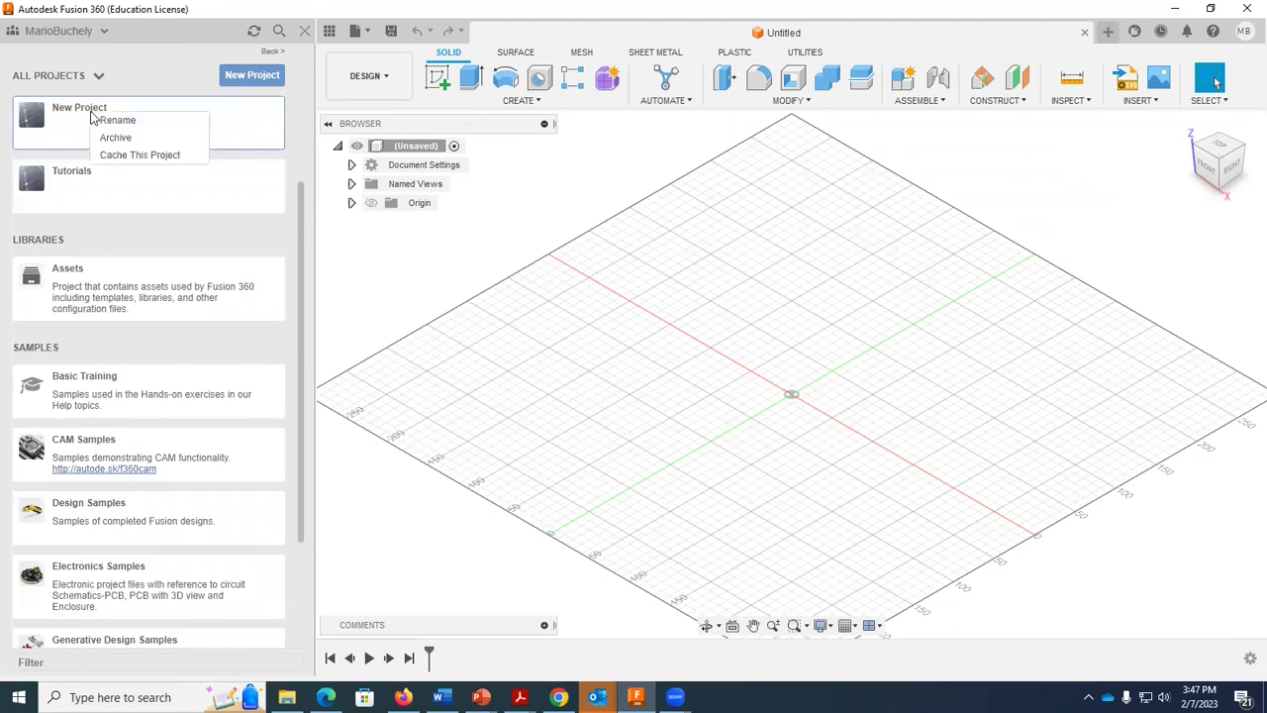
{"action": "left_click", "coordinate": [136, 125]}
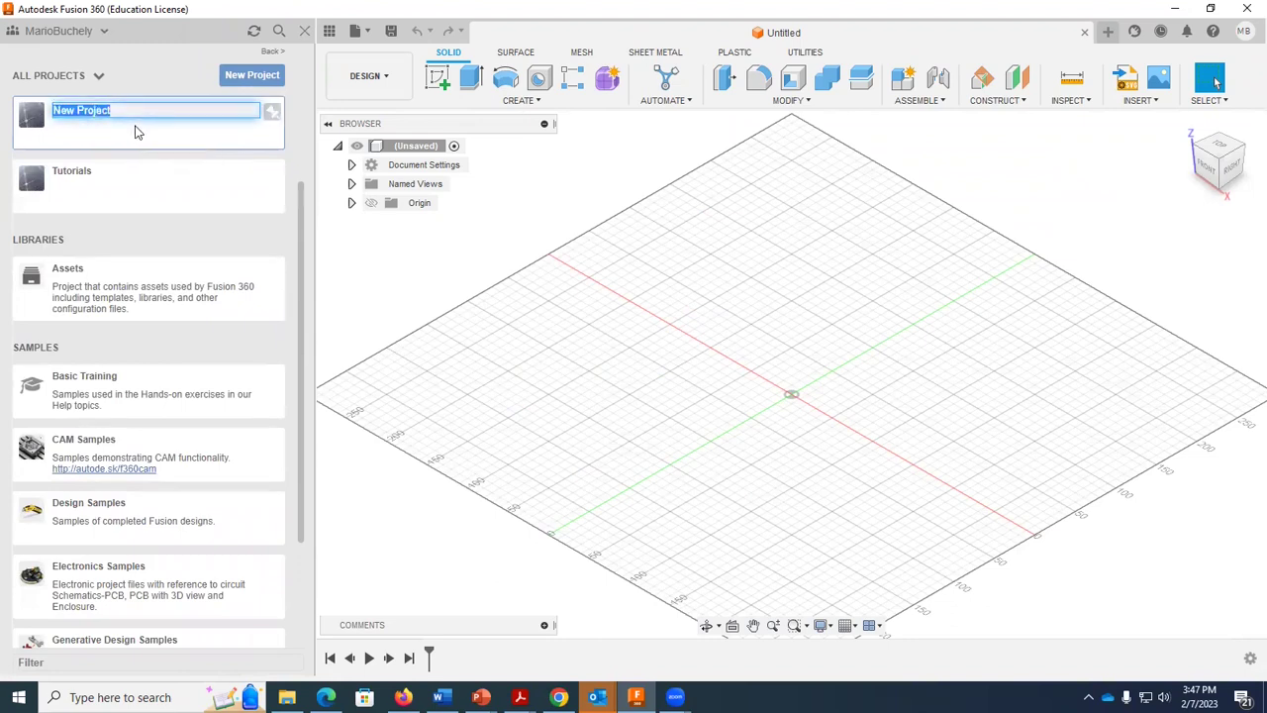
{"action": "type", "text": "T"}
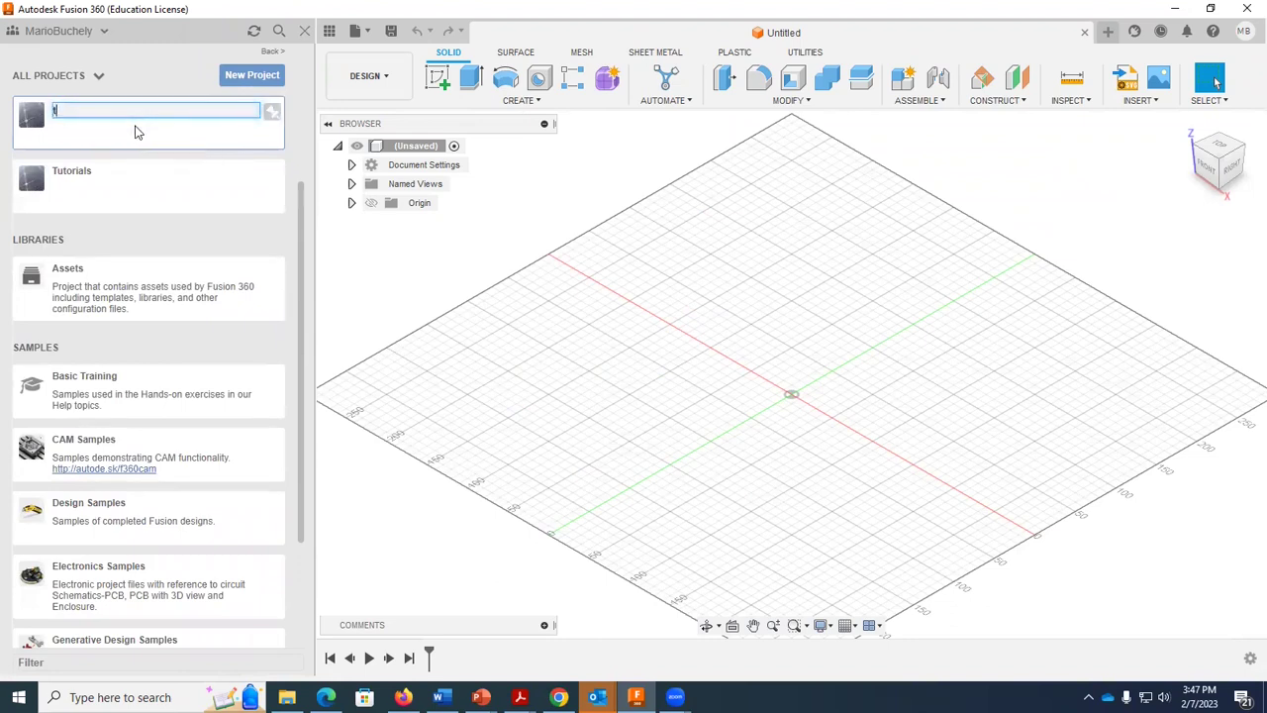
{"action": "type", "text": "ensile"}
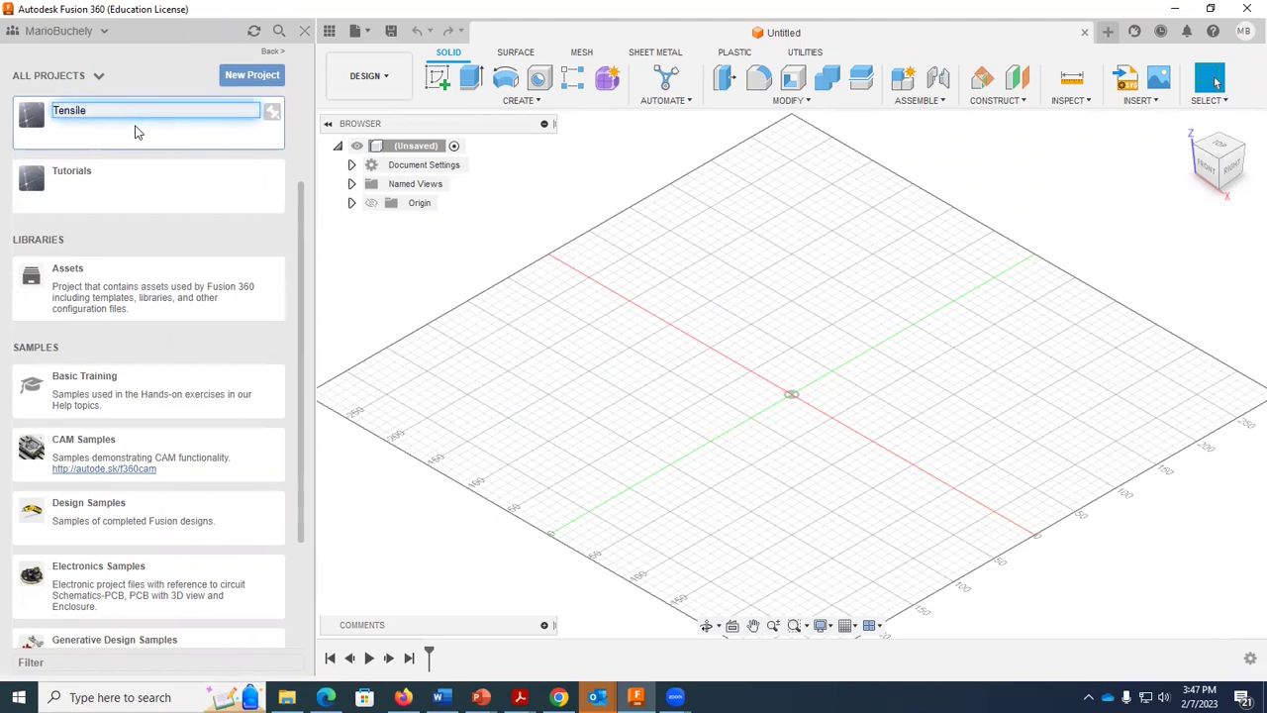
{"action": "key", "text": "Return"}
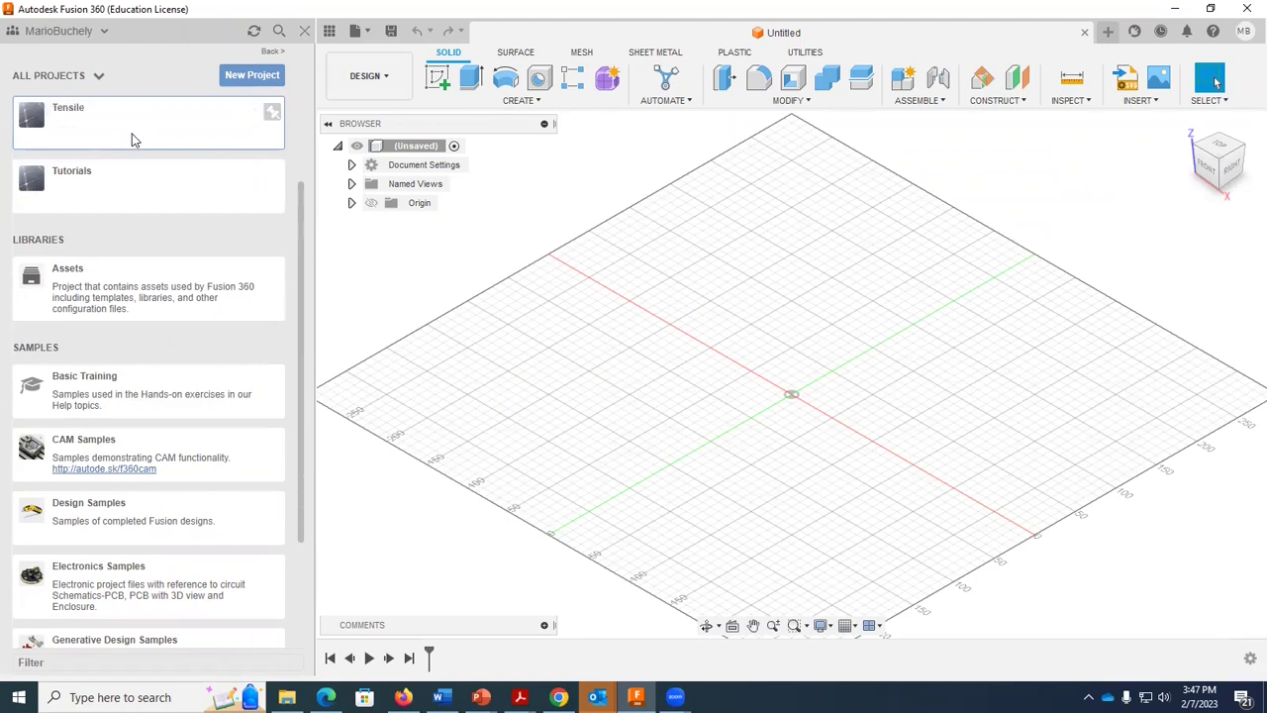
{"action": "left_click", "coordinate": [72, 126]}
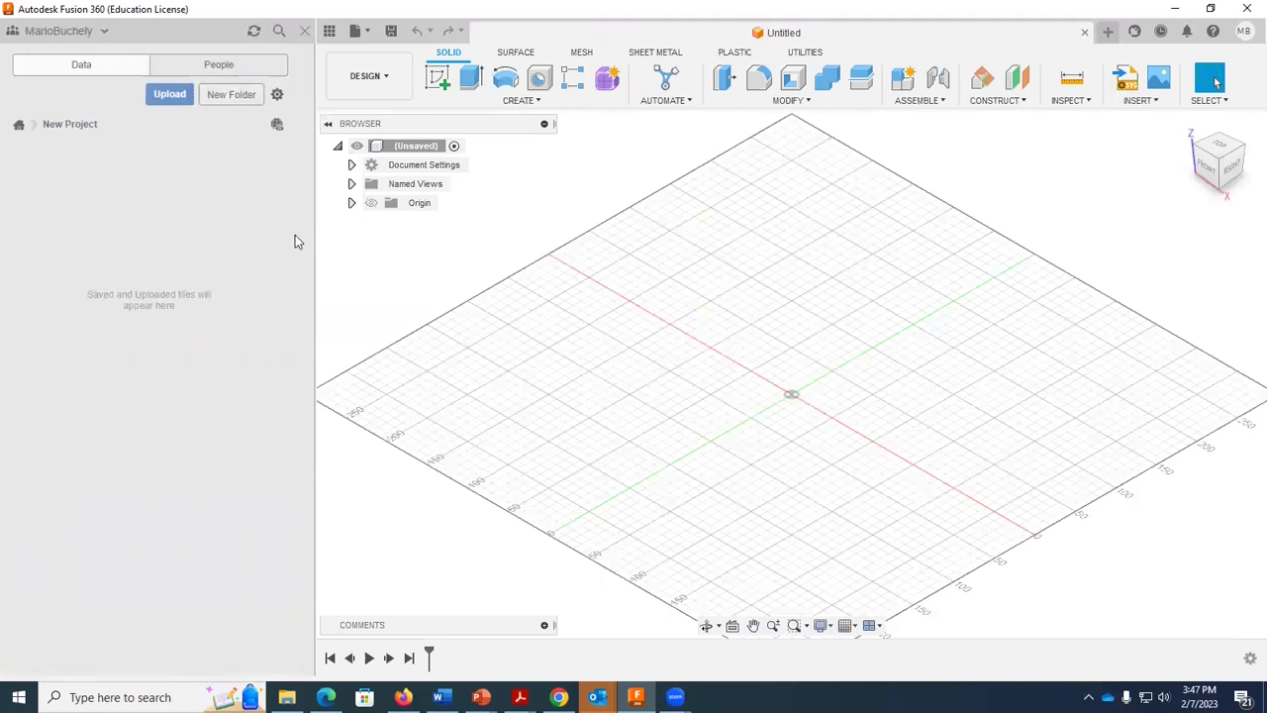
Try to create a folder named "ASTM E*" in the open project
{"action": "left_click", "coordinate": [240, 102]}
{"action": "type", "text": "ASTM E*"}
{"action": "key", "text": "Return"}
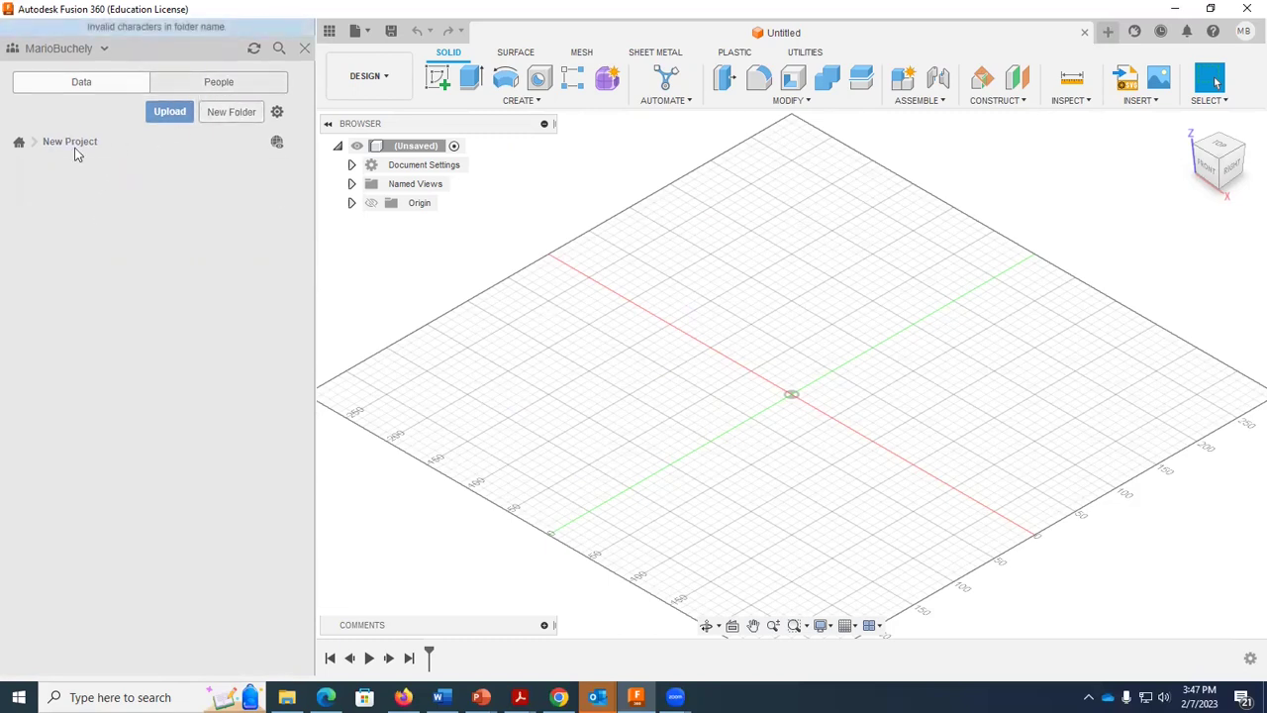
Create a folder named ASTM E8 in the Tensile project and open it
{"action": "left_click", "coordinate": [234, 112]}
{"action": "type", "text": "AS"}
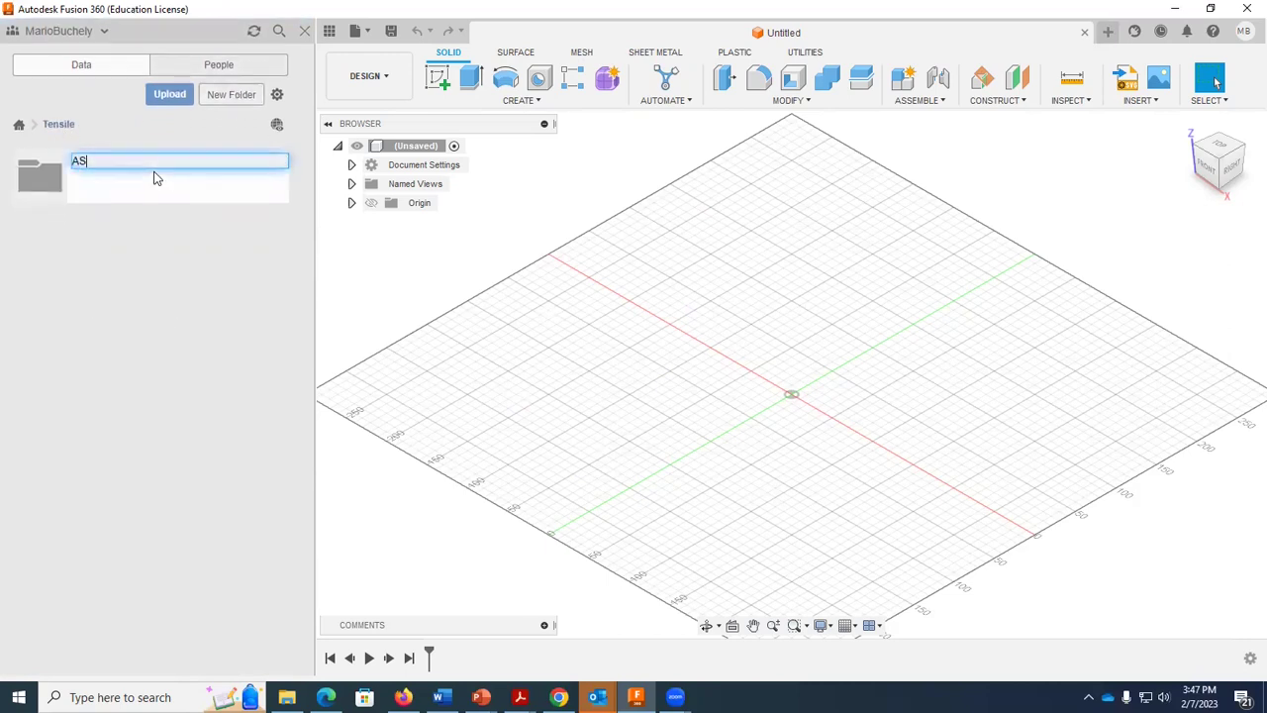
{"action": "type", "text": "TM"}
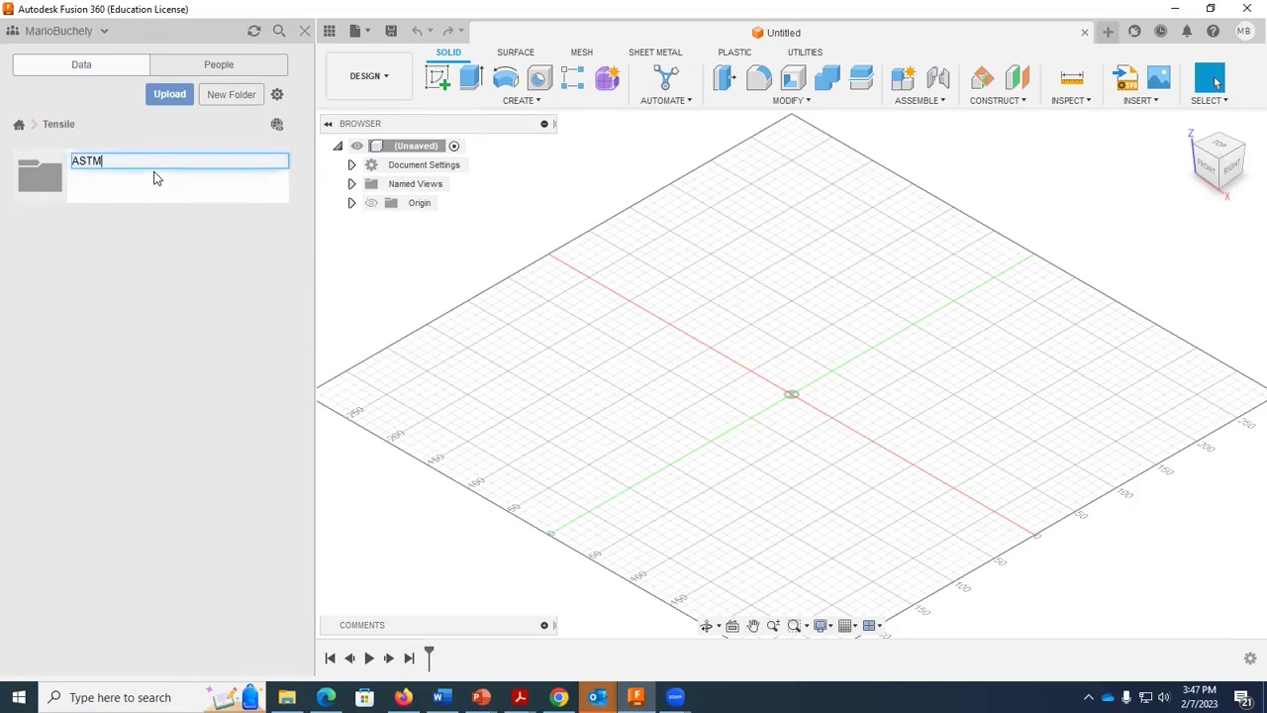
{"action": "type", "text": " E8"}
{"action": "key", "text": "Return"}
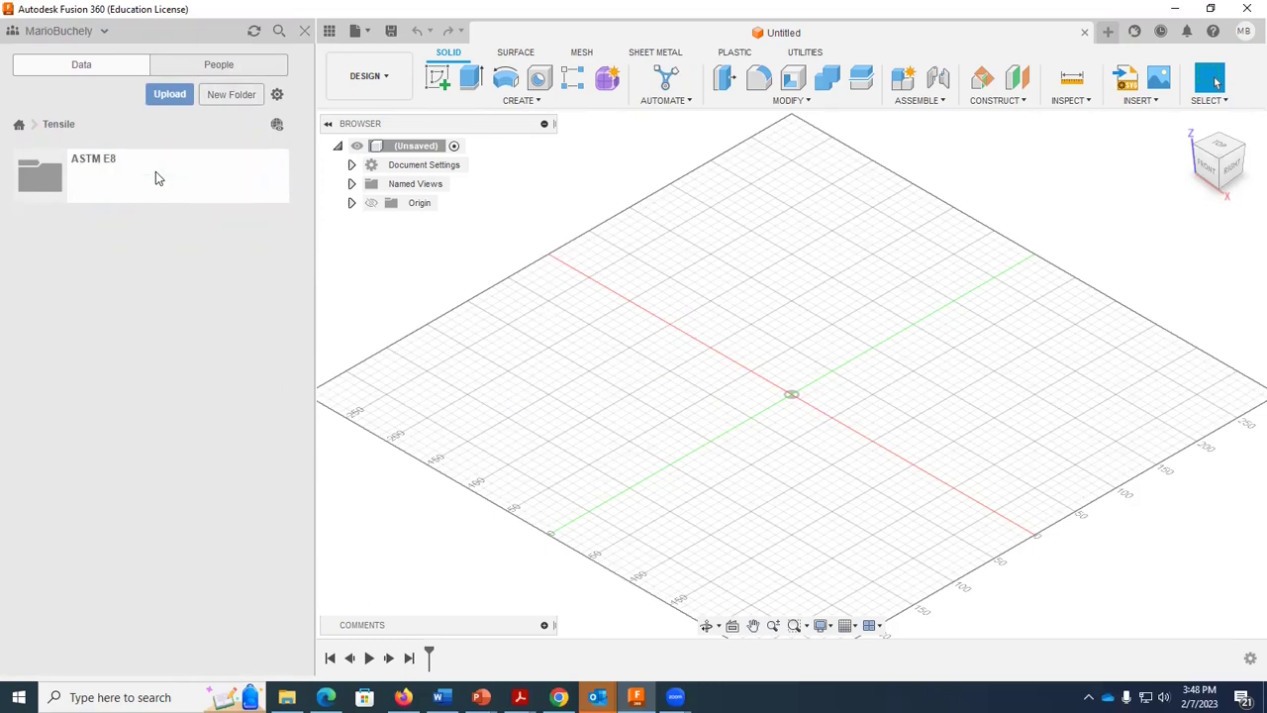
{"action": "double_click", "coordinate": [113, 164]}
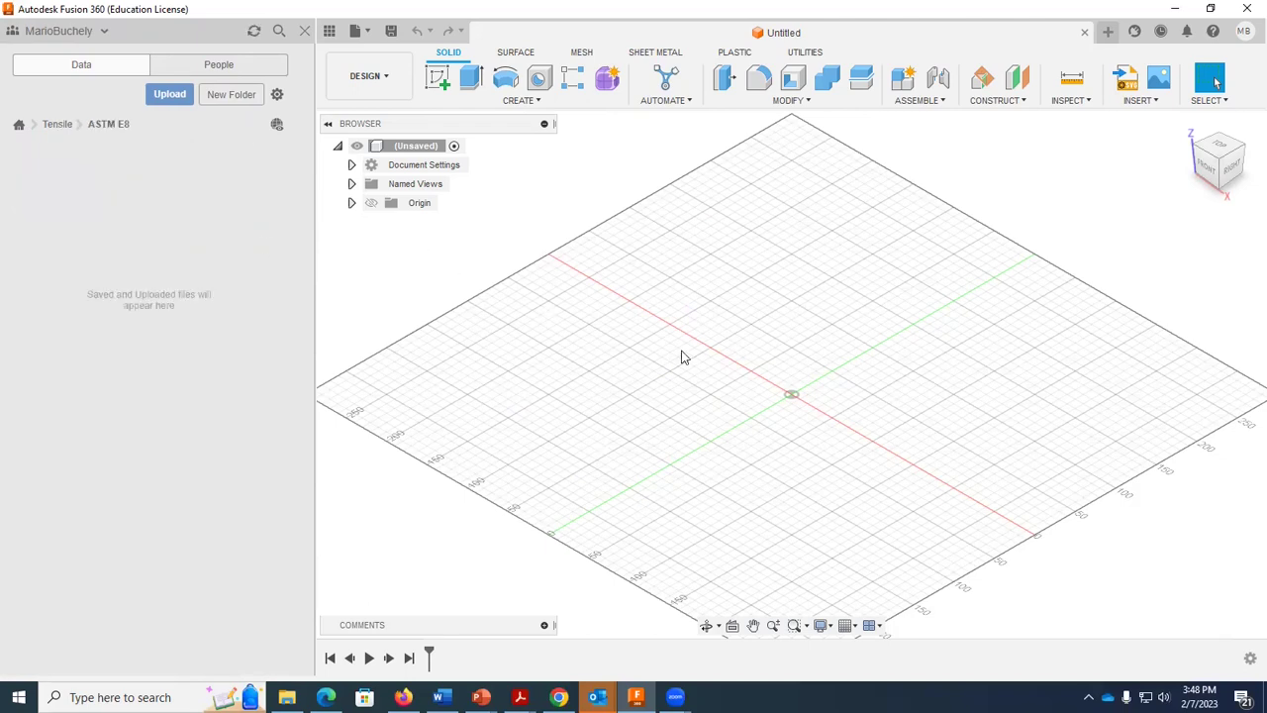
Save the untitled design as Flat_pin_specimen in the ASTM E8 folder of the Tensile project
{"action": "left_click", "coordinate": [399, 35]}
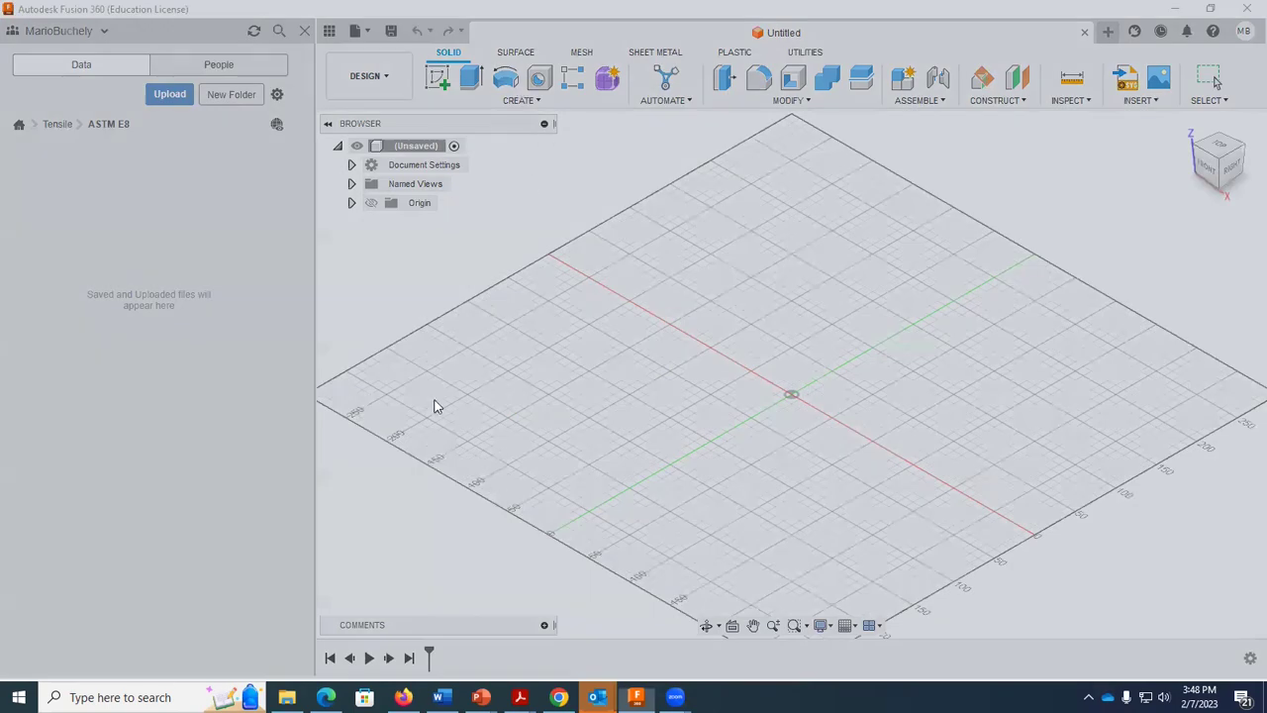
{"action": "left_click", "coordinate": [891, 309]}
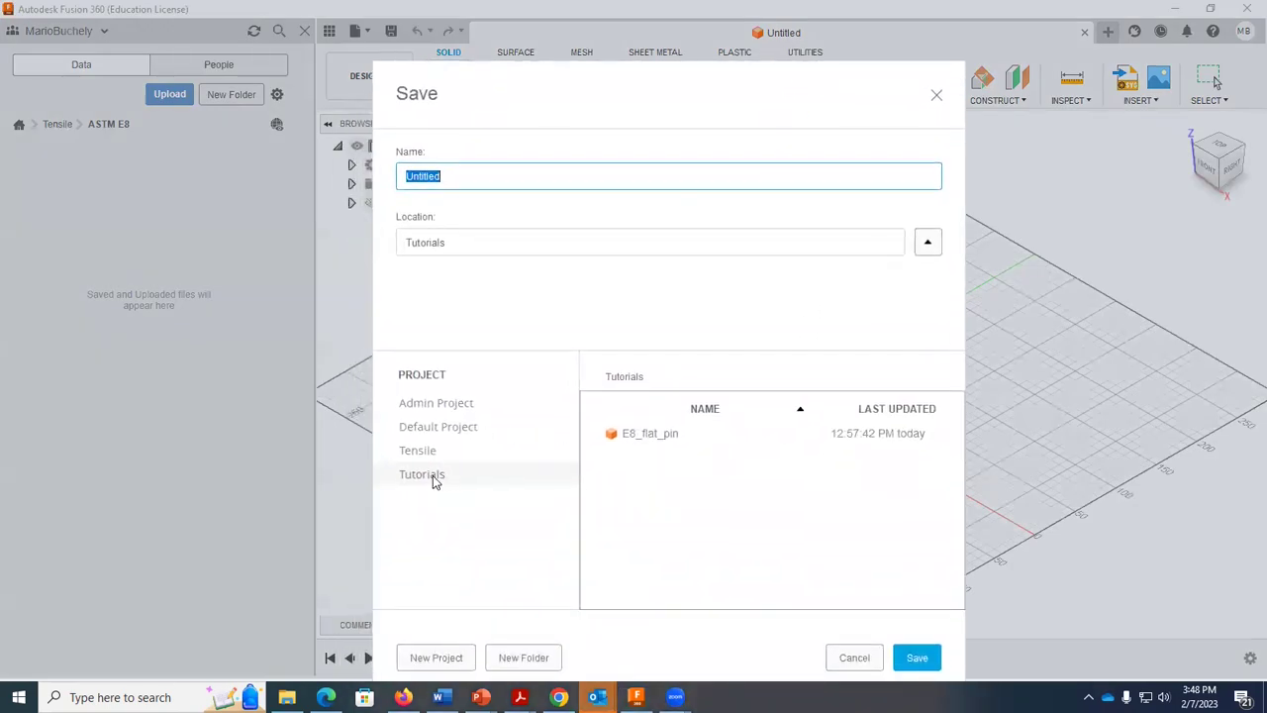
{"action": "left_click", "coordinate": [438, 451]}
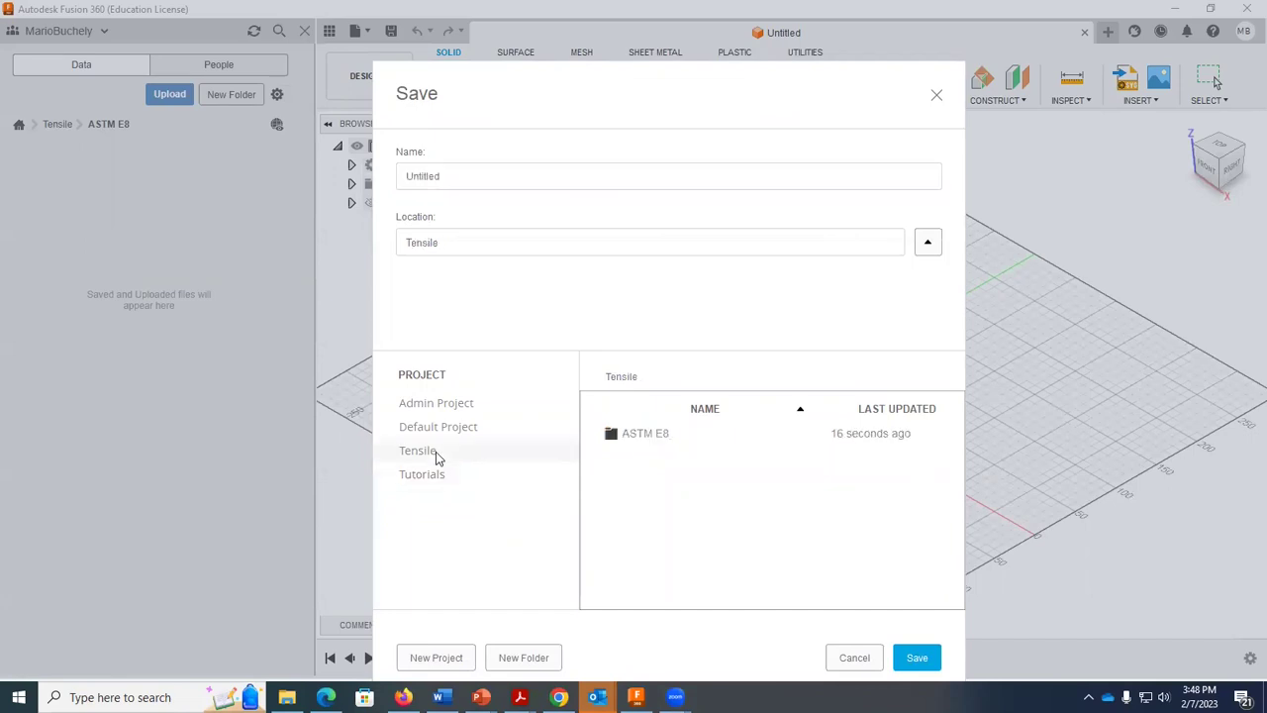
{"action": "double_click", "coordinate": [665, 436]}
{"action": "left_click", "coordinate": [489, 180]}
{"action": "double_click", "coordinate": [493, 182]}
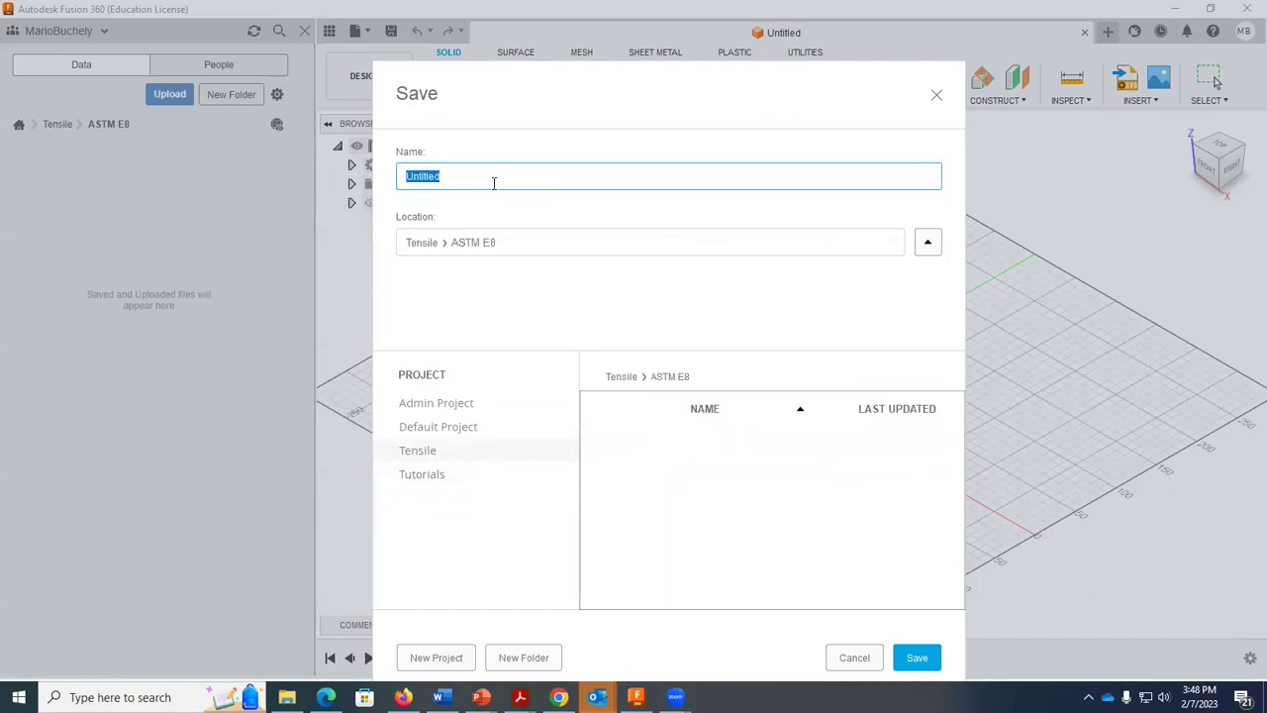
{"action": "type", "text": "Flat_pin_specimen"}
{"action": "left_click", "coordinate": [918, 660]}
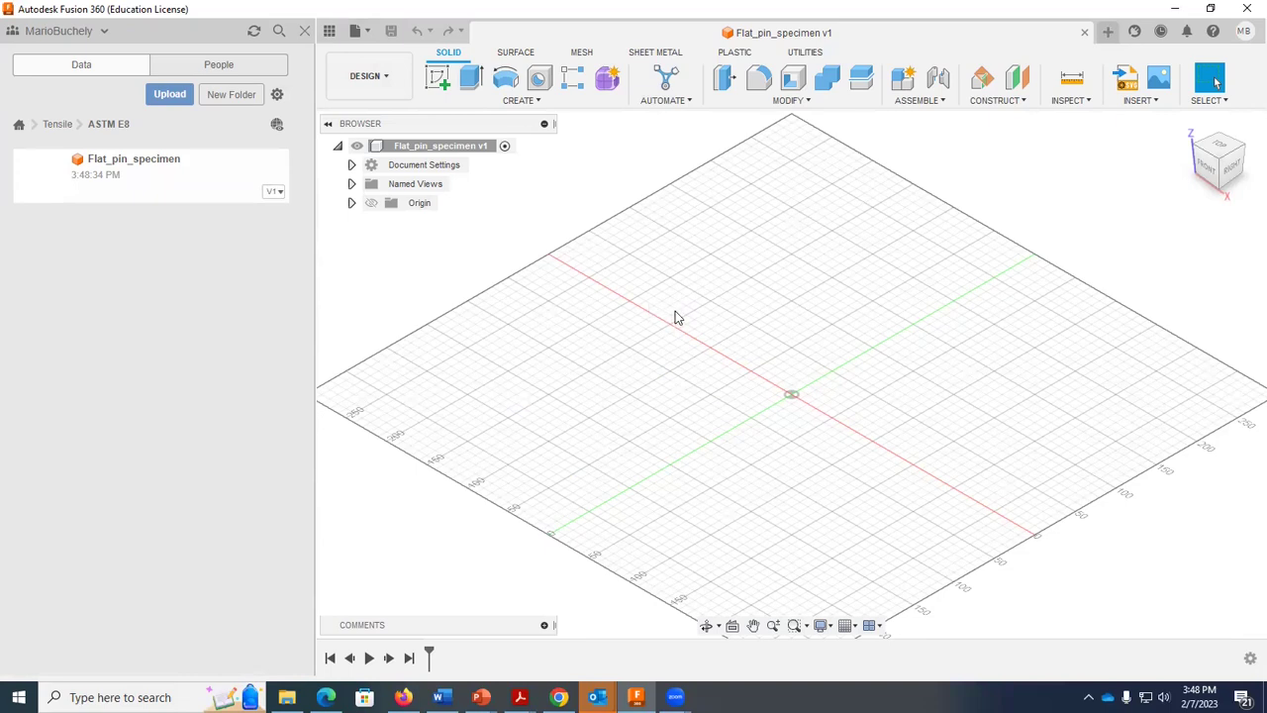
Create a standard internal component named flat_pin_specimen under the top-level Flat_pin_specimen design
{"action": "left_click", "coordinate": [337, 146]}
{"action": "left_click", "coordinate": [337, 145]}
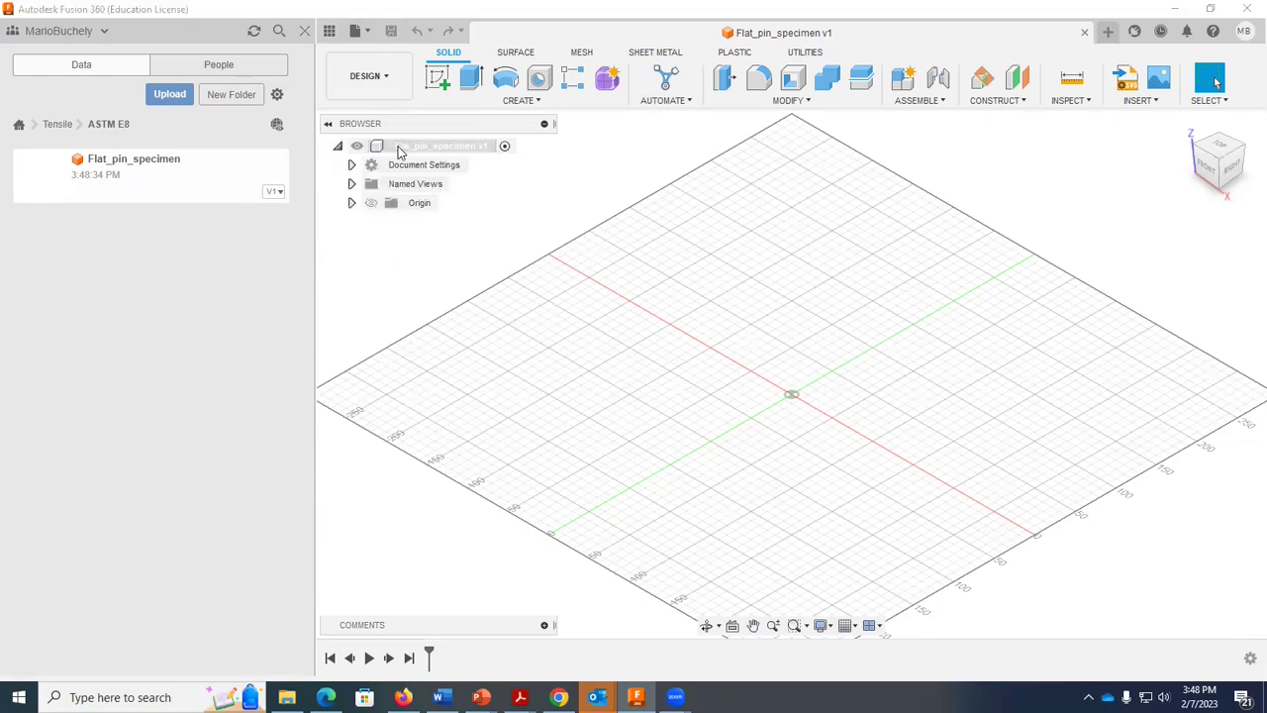
{"action": "right_click", "coordinate": [401, 148]}
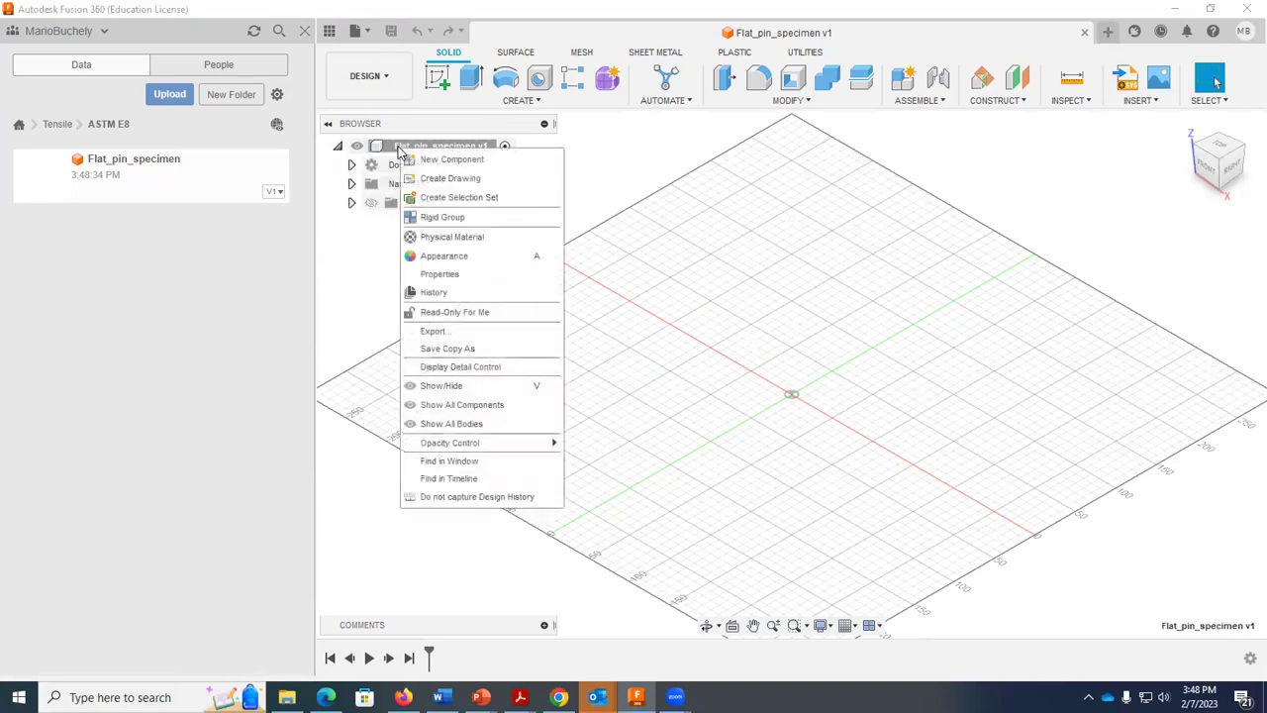
{"action": "left_click", "coordinate": [446, 159]}
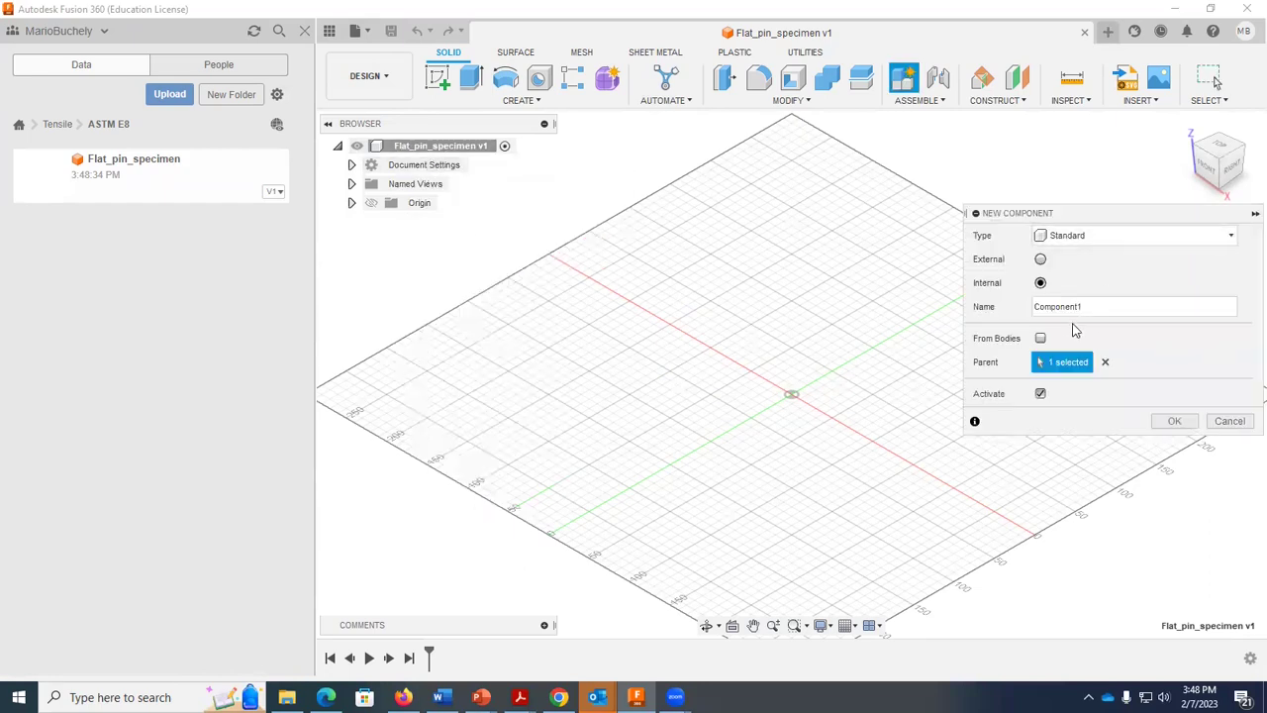
{"action": "left_click_drag", "start_coordinate": [1089, 309], "coordinate": [1029, 313]}
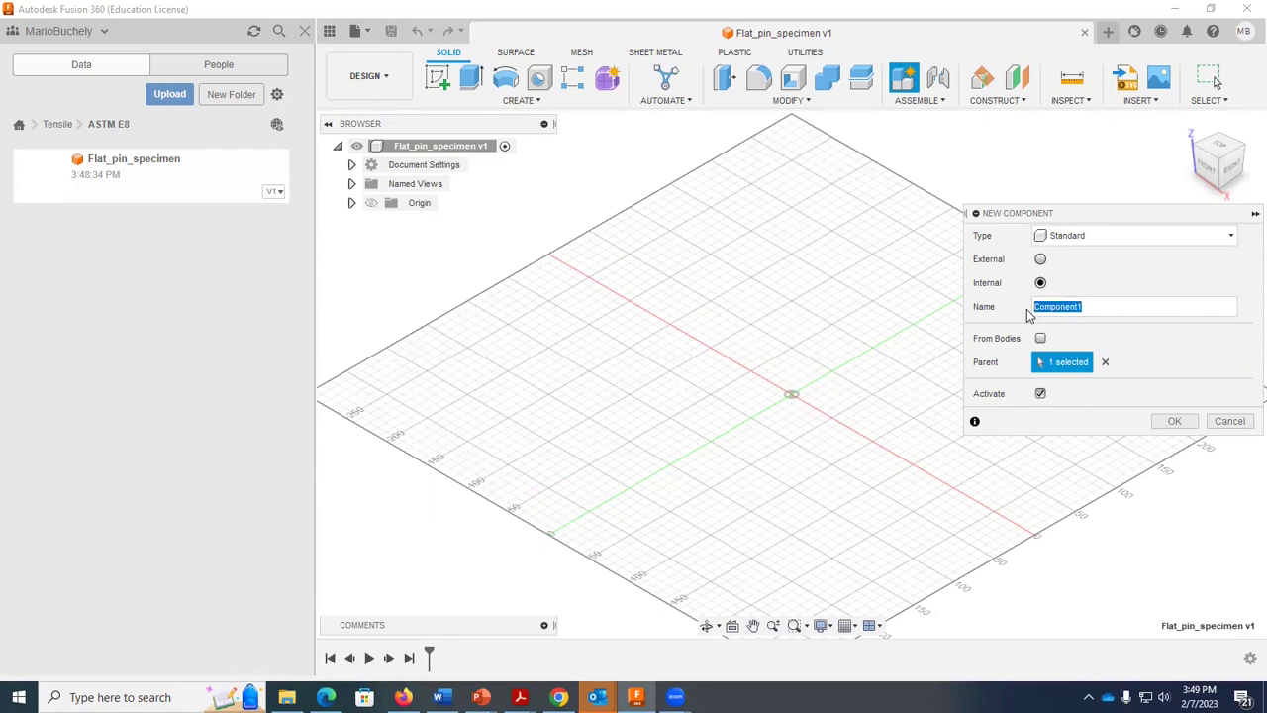
{"action": "type", "text": "fla"}
{"action": "left_click", "coordinate": [1174, 421]}
Expand the flat_pin_specimen component and view the axes and planes of its origin
{"action": "left_click", "coordinate": [351, 222]}
{"action": "left_click", "coordinate": [366, 240]}
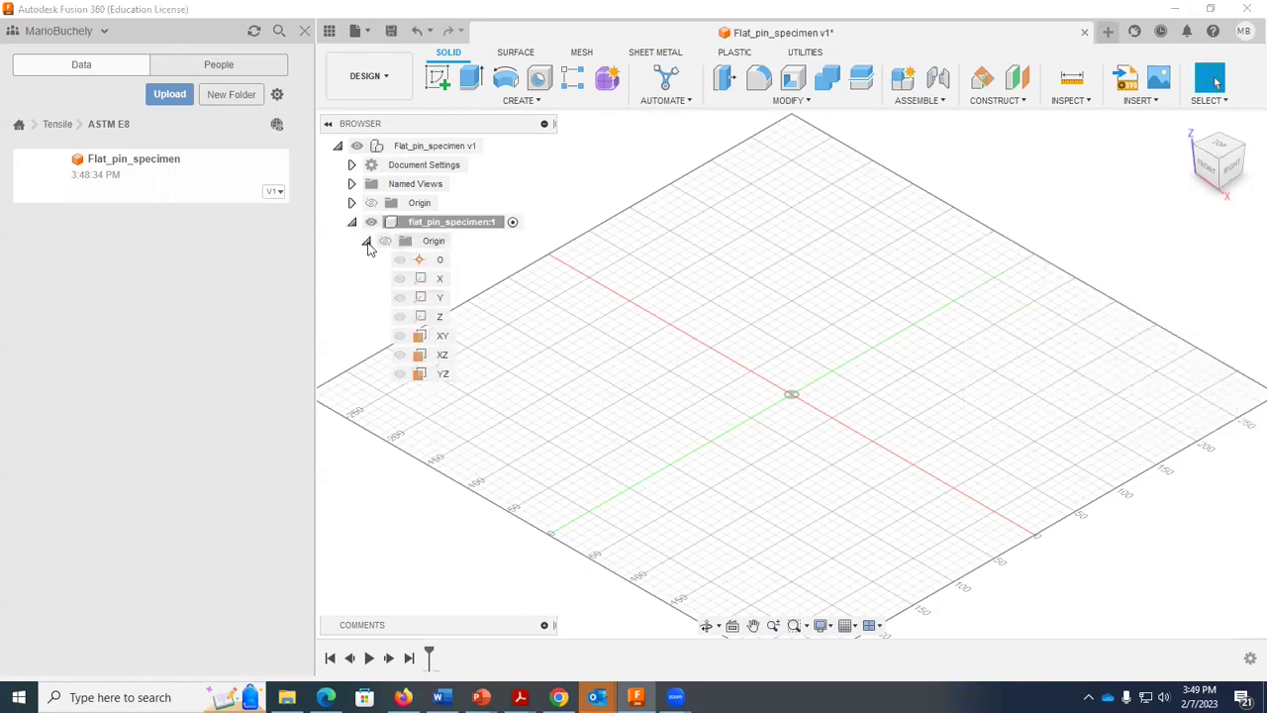
{"action": "left_click", "coordinate": [366, 240]}
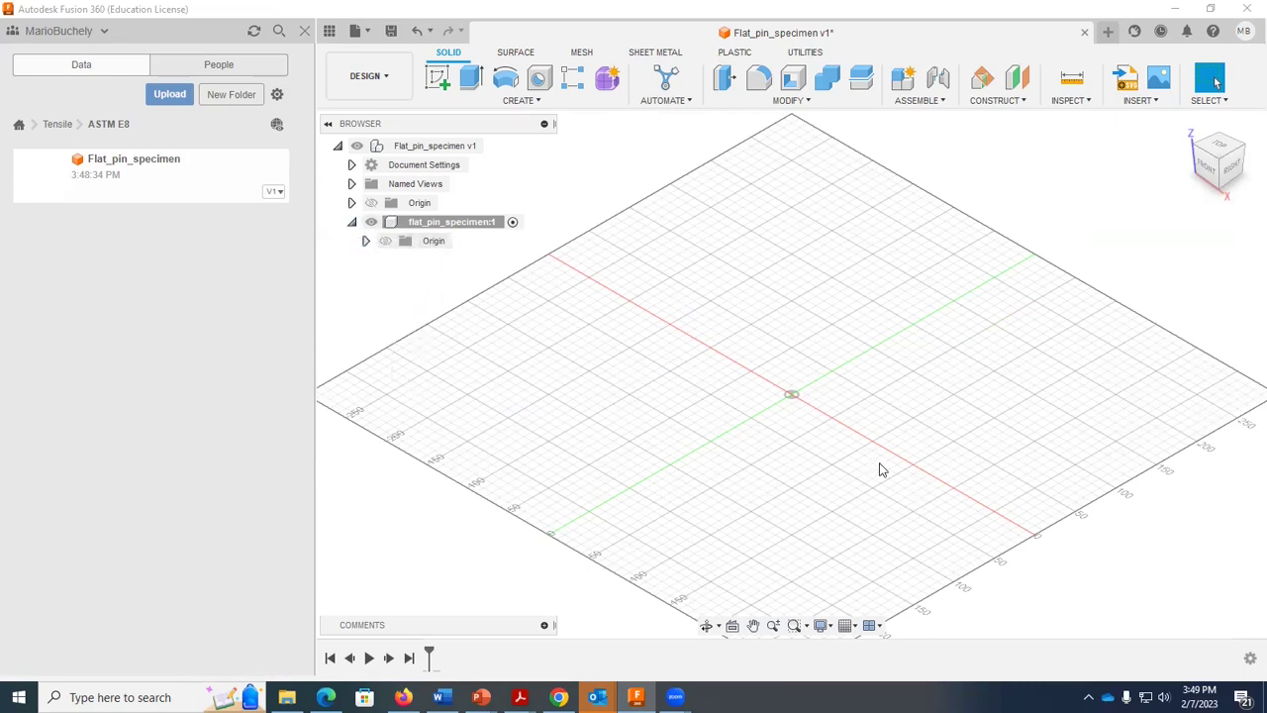
{"action": "double_click", "coordinate": [466, 224]}
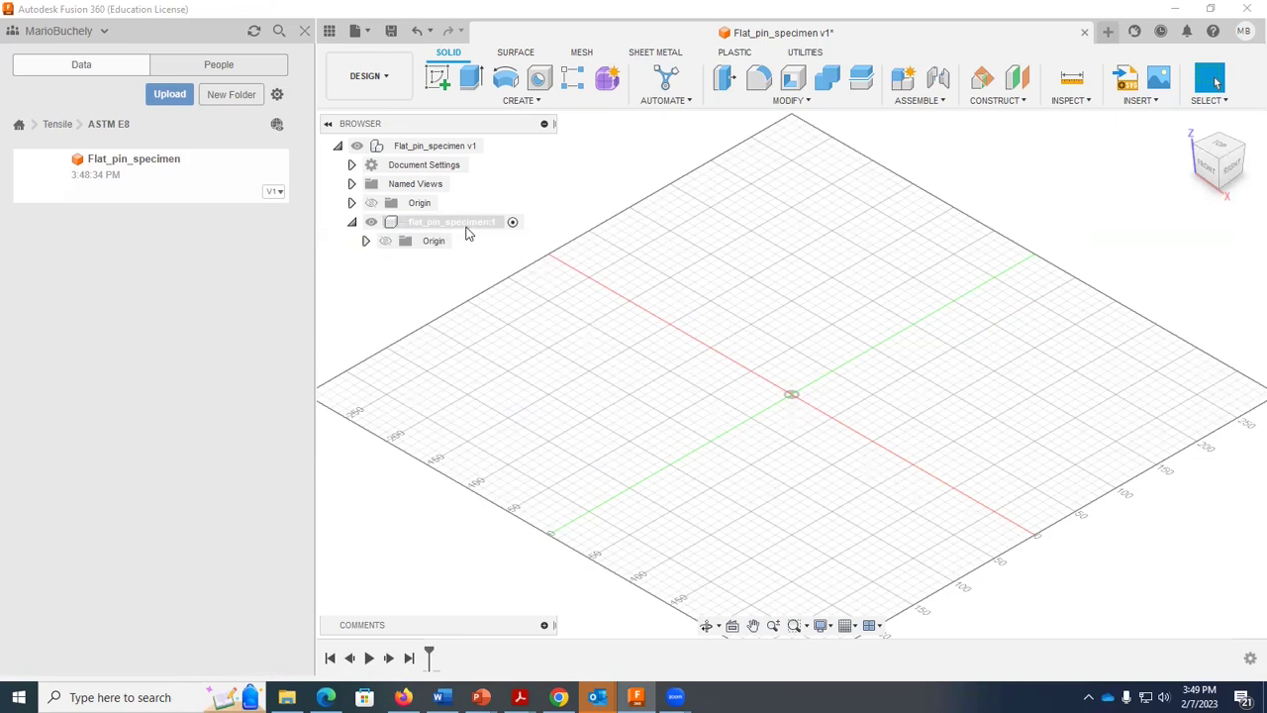
{"action": "key", "text": "Return"}
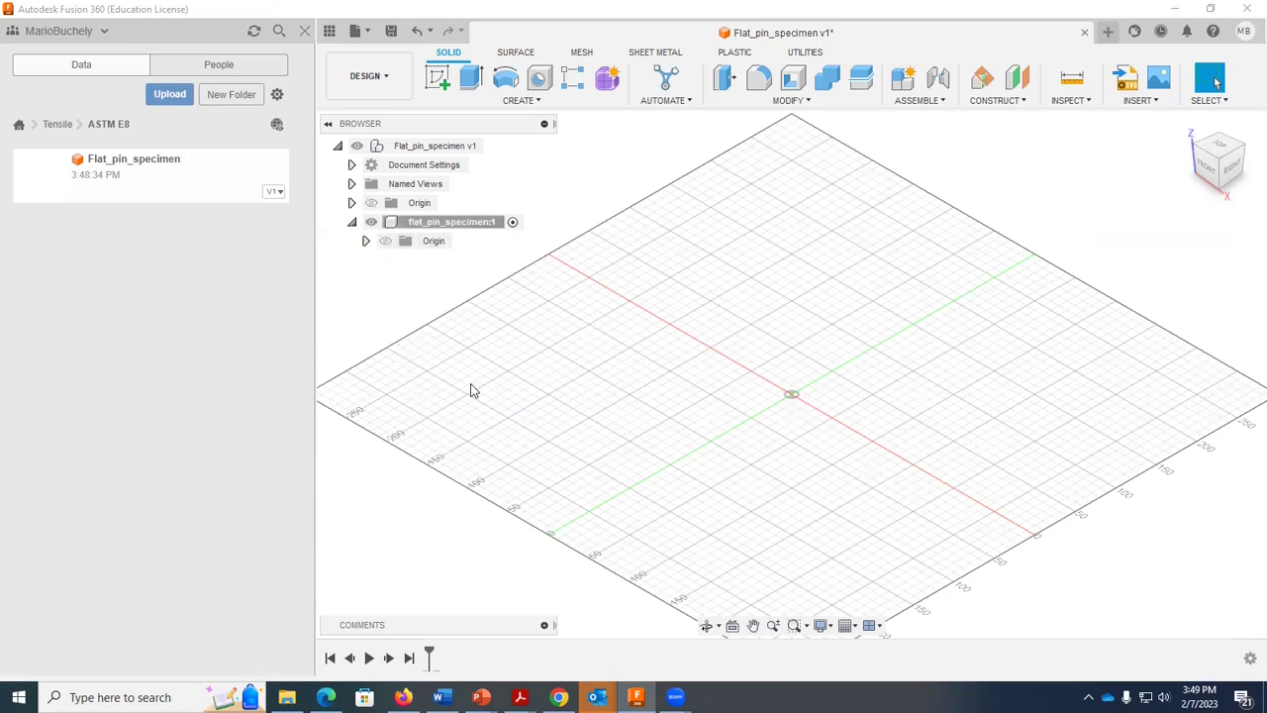
{"action": "double_click", "coordinate": [450, 224]}
{"action": "key", "text": "Return"}
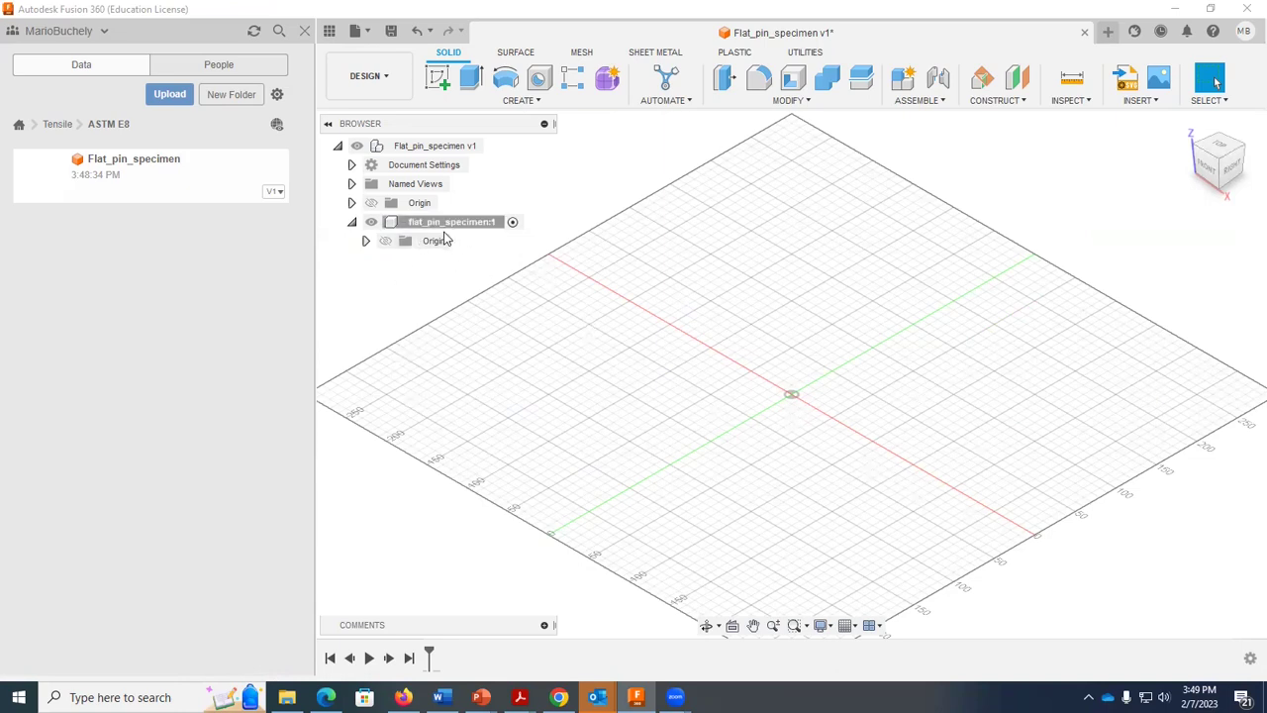
Start a new sketch on the horizontal XY origin plane for the flat_pin_specimen component
{"action": "left_click", "coordinate": [438, 80]}
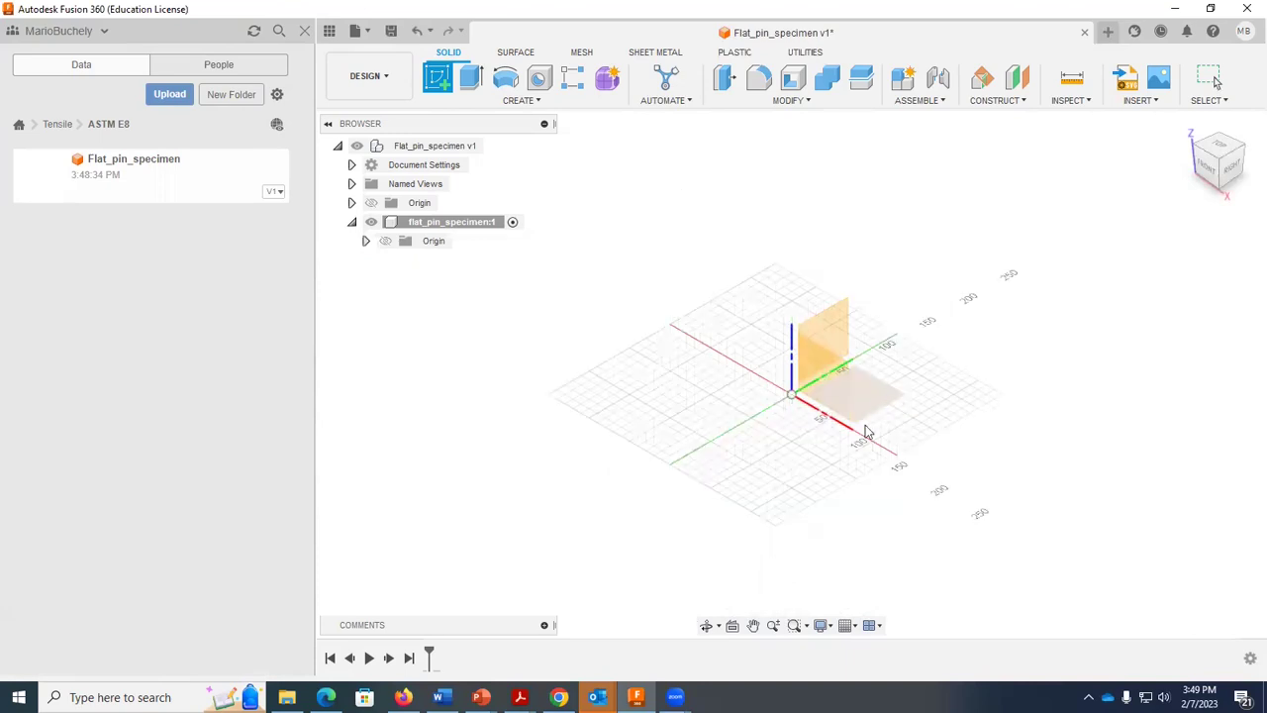
{"action": "left_click", "coordinate": [875, 394]}
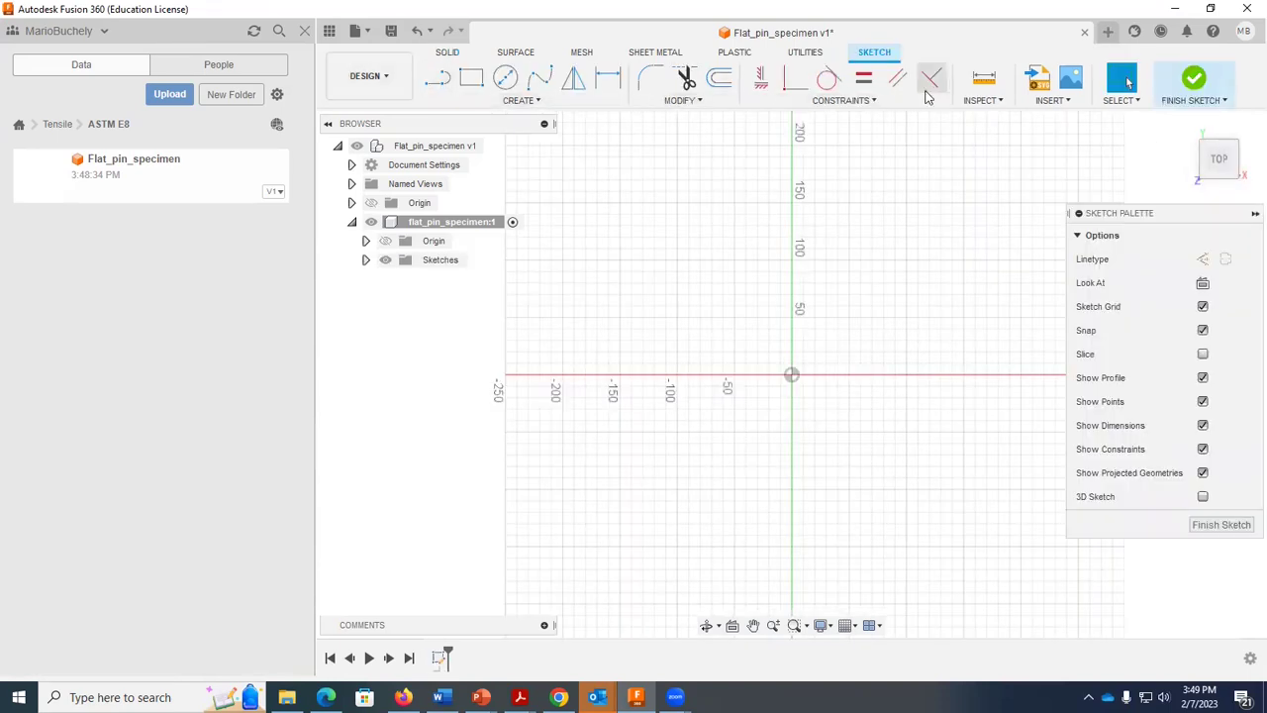
{"action": "left_click", "coordinate": [445, 83]}
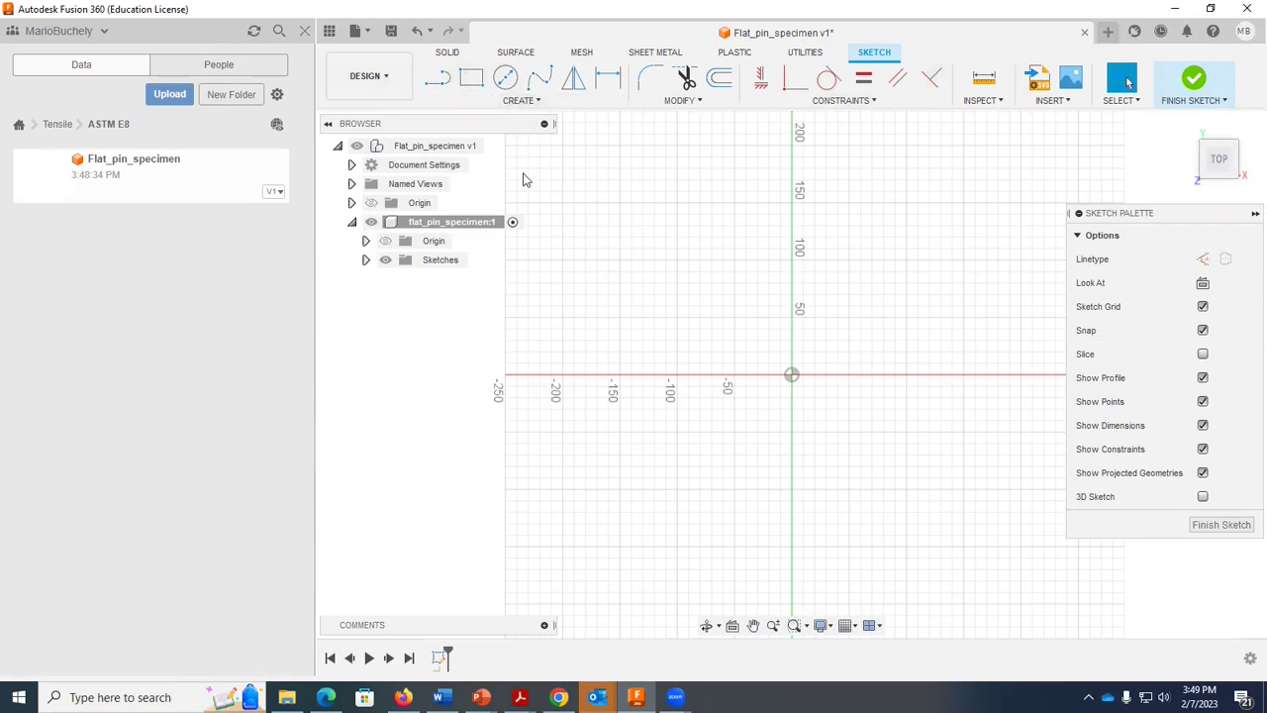
Examine the pin-loaded specimen drawing and its dimension table in the ASTM E8 PDF in Adobe Acrobat Reader, and return to Fusion 360
{"action": "key", "text": "alt+Tab"}
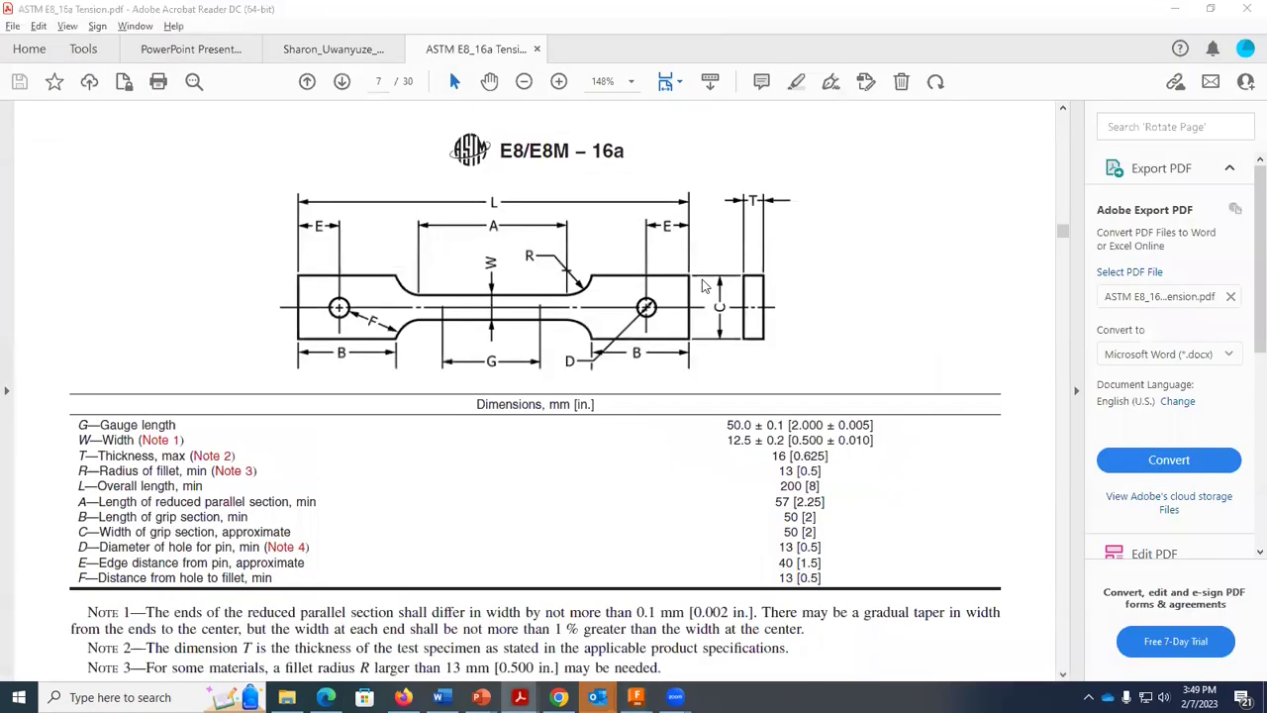
{"action": "key", "text": "alt+Tab"}
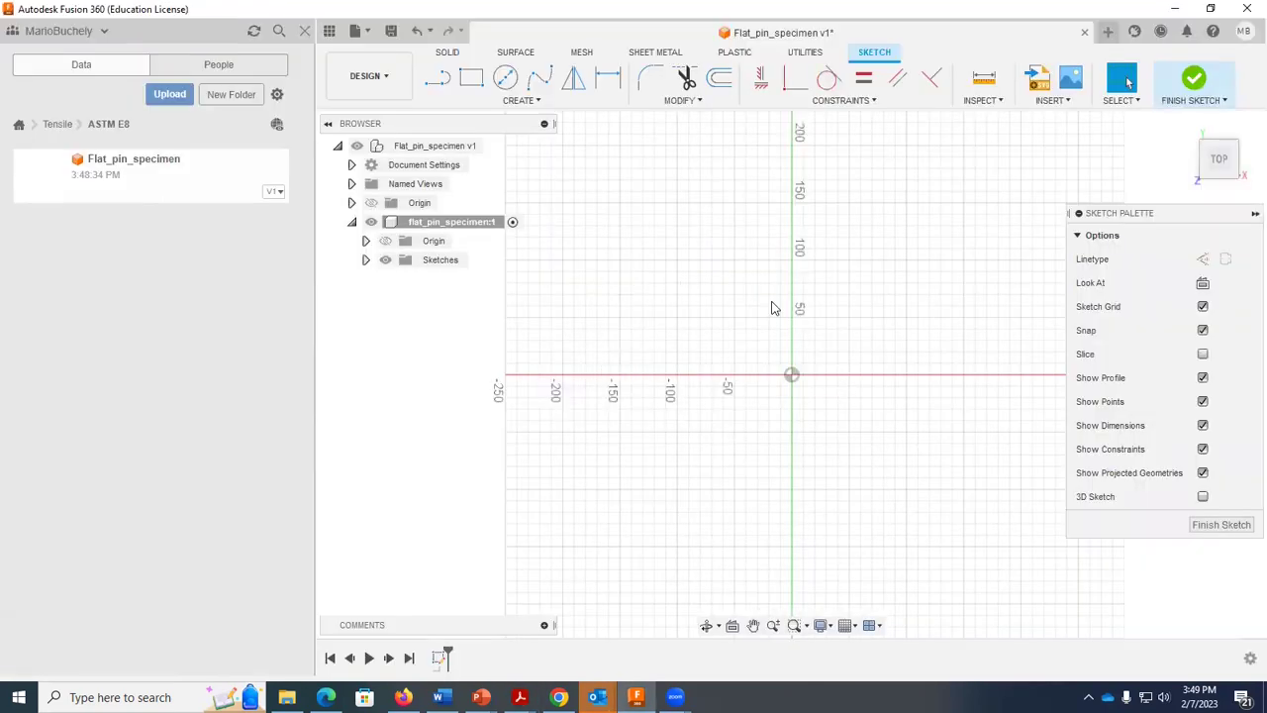
{"action": "key", "text": "alt+Tab"}
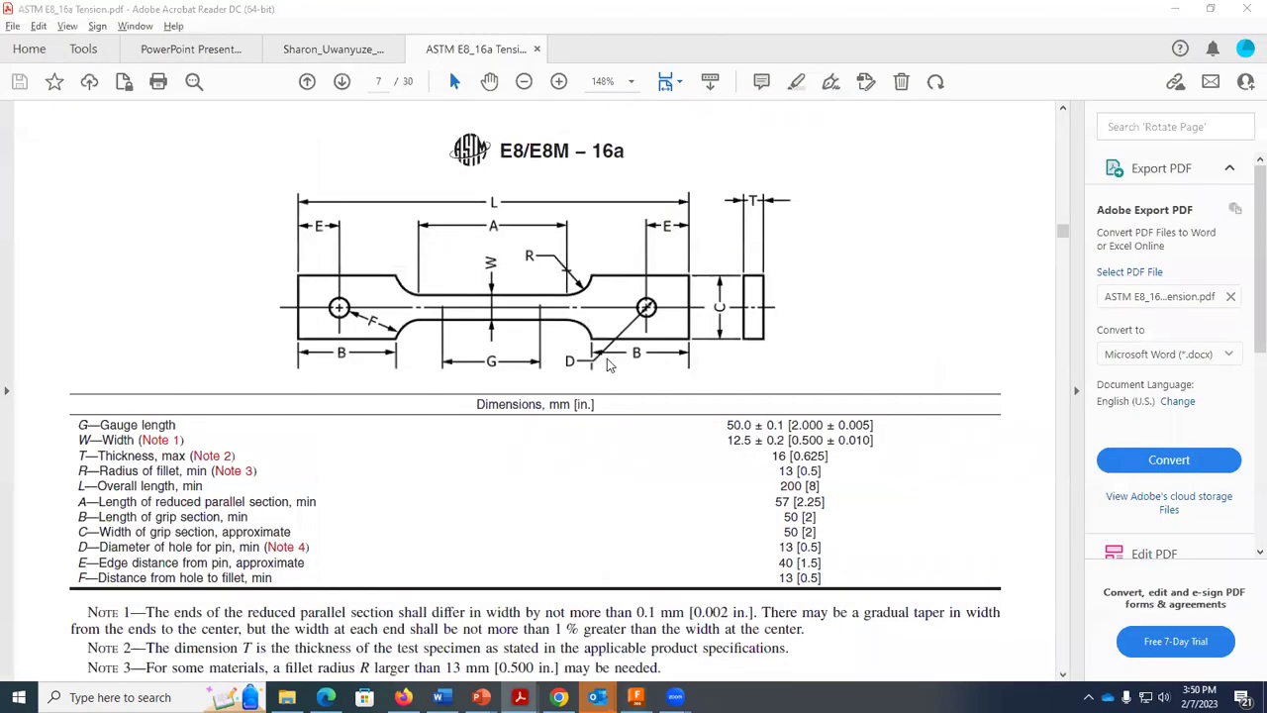
{"action": "key", "text": "alt+Tab"}
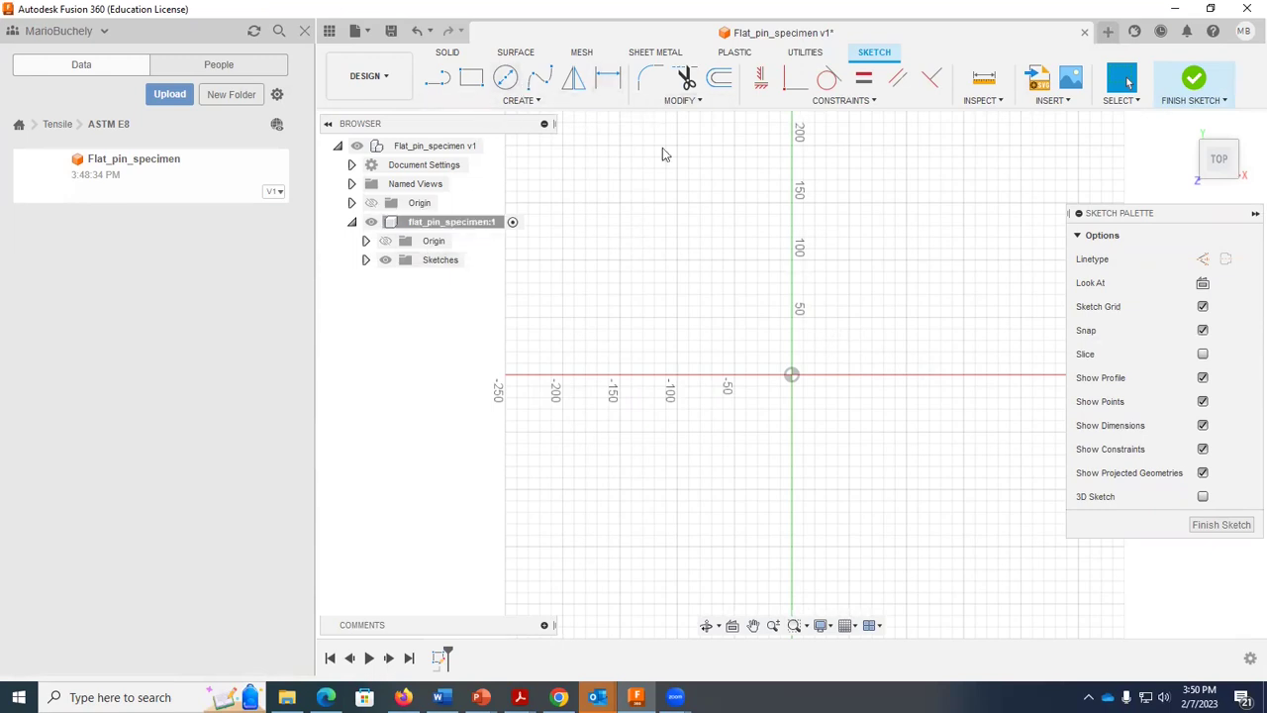
{"action": "key", "text": "alt+Tab"}
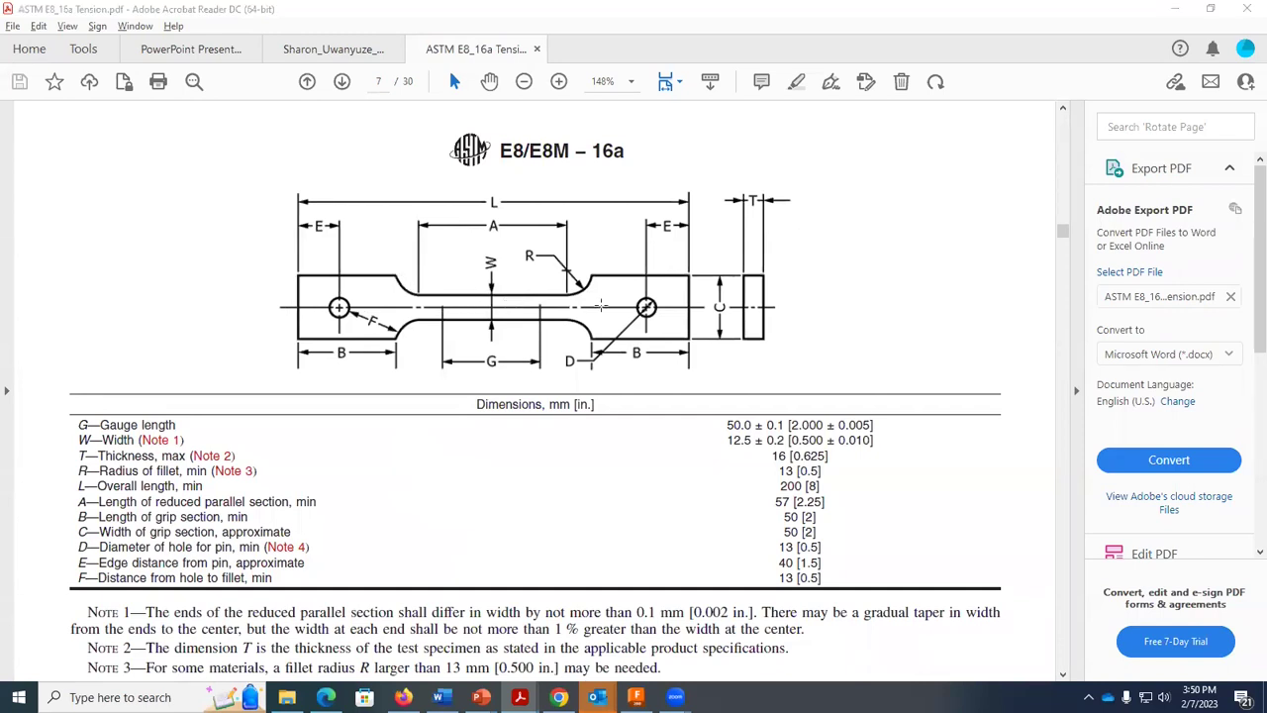
{"action": "key", "text": "alt+Tab"}
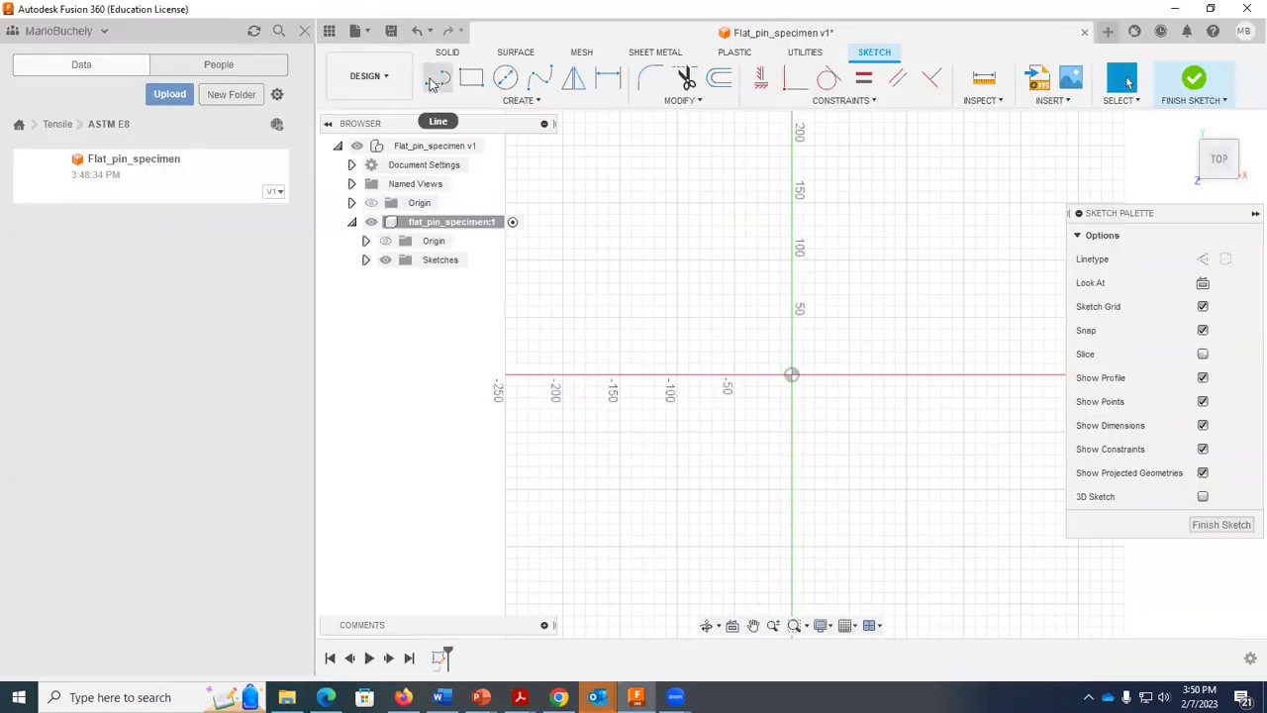
Sketch a closed stepped quarter profile from the negative X axis to the origin, with an outer edge about 80 mm high and a narrow section about 80 mm long
{"action": "left_click", "coordinate": [433, 81]}
{"action": "left_click", "coordinate": [597, 374]}
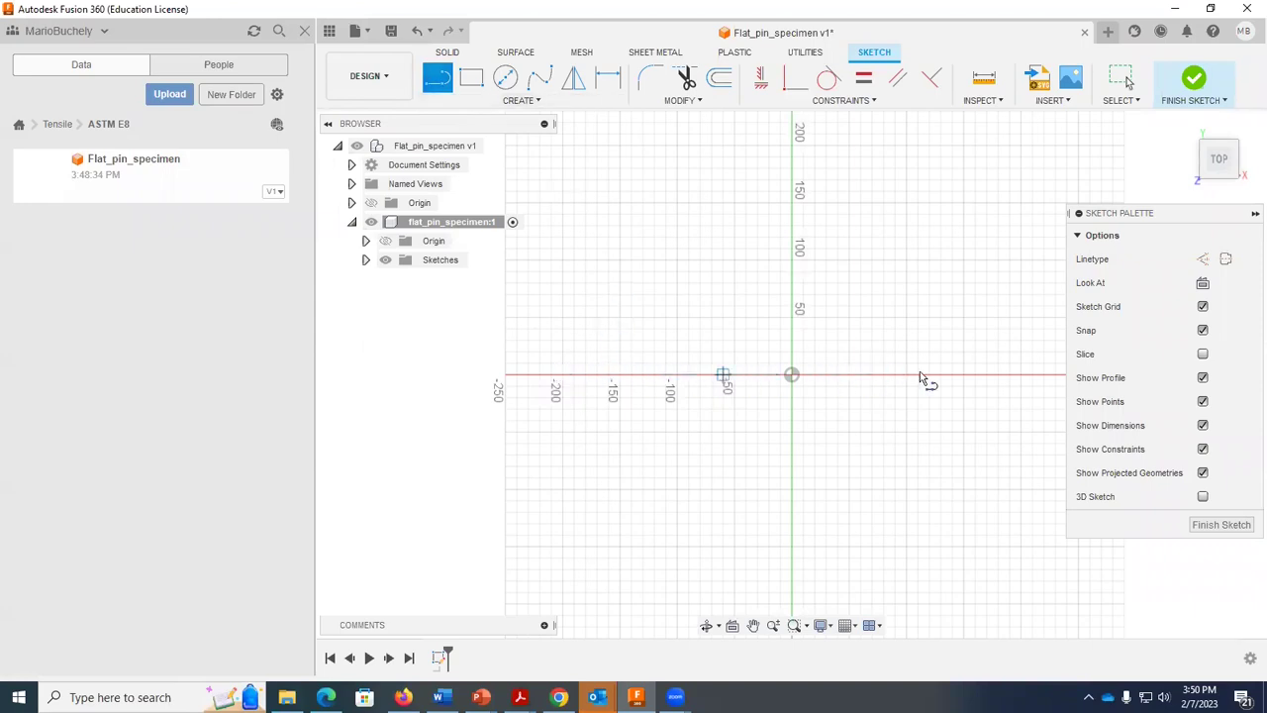
{"action": "left_click", "coordinate": [619, 373]}
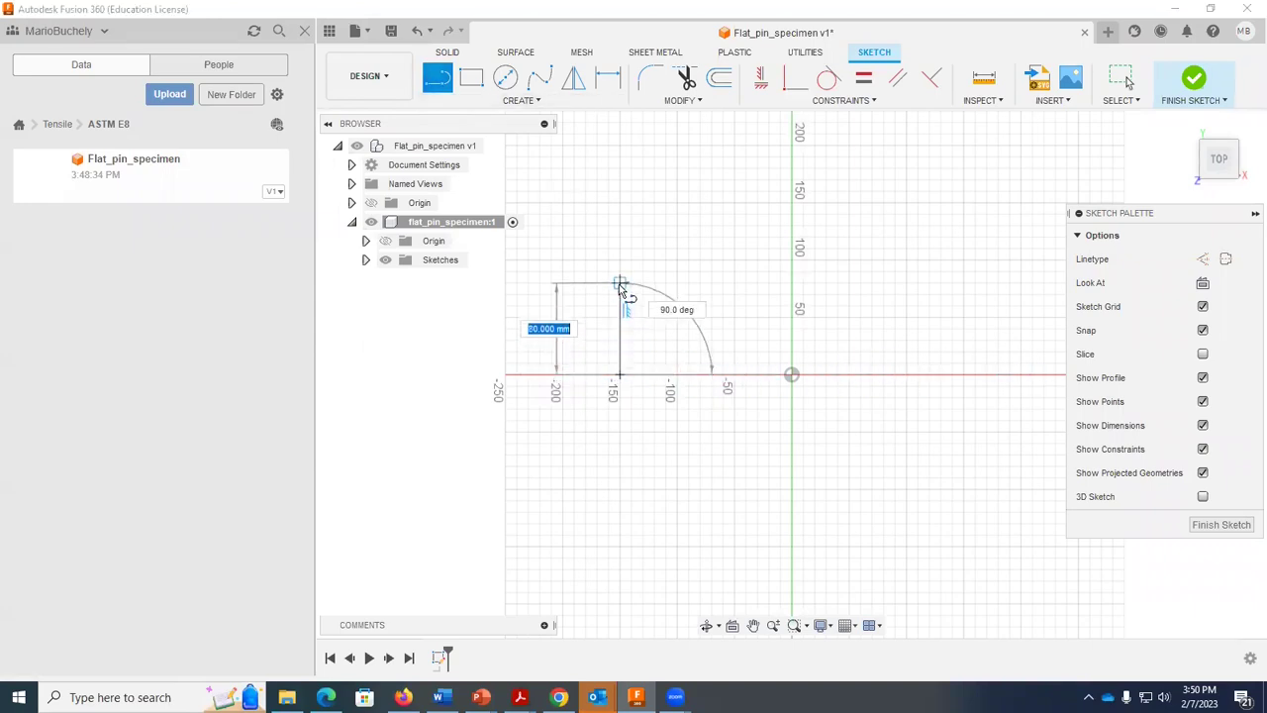
{"action": "left_click", "coordinate": [619, 285]}
{"action": "left_click", "coordinate": [699, 286]}
{"action": "left_click", "coordinate": [700, 340]}
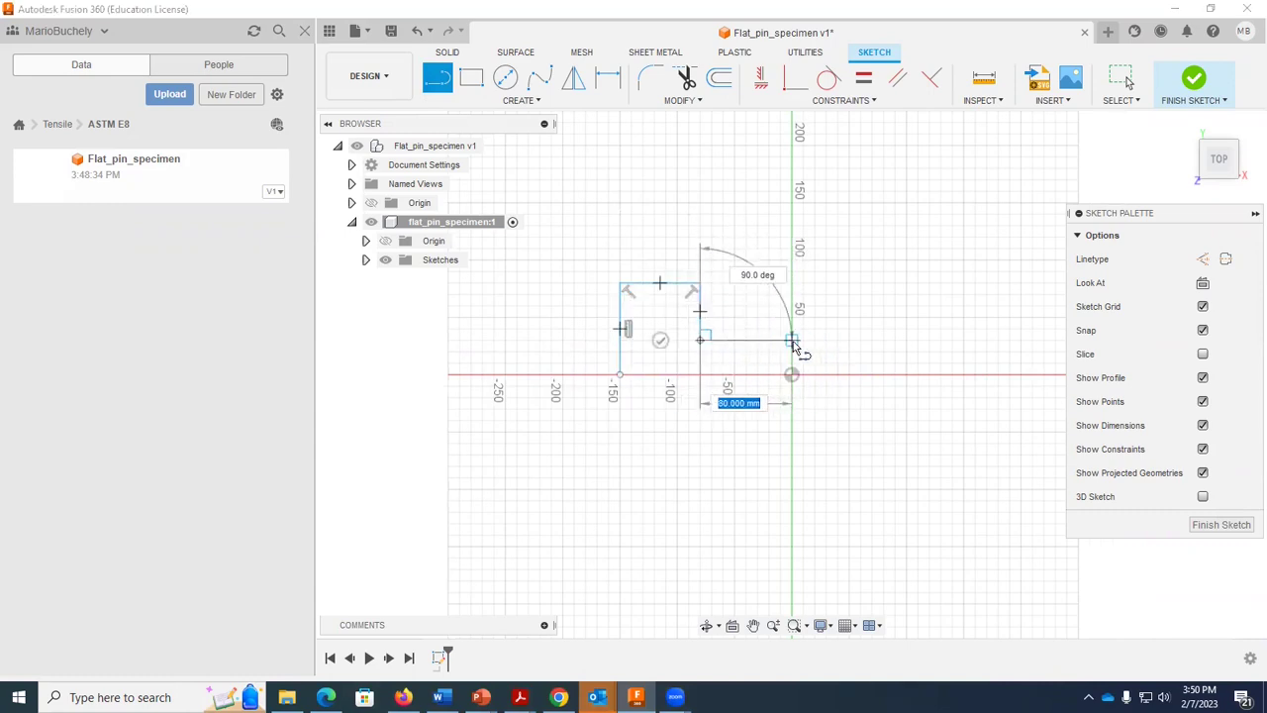
{"action": "left_click", "coordinate": [792, 339]}
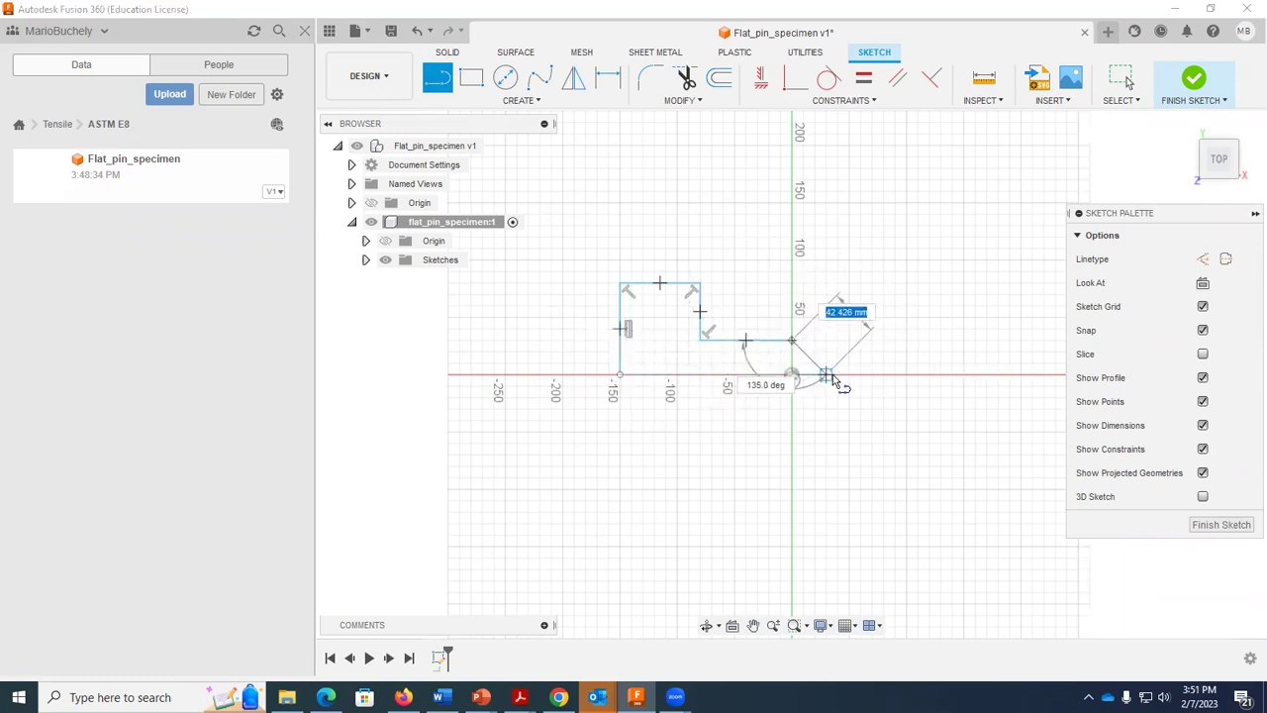
{"action": "scroll", "coordinate": [792, 376], "scroll_direction": "up", "scroll_amount": 2}
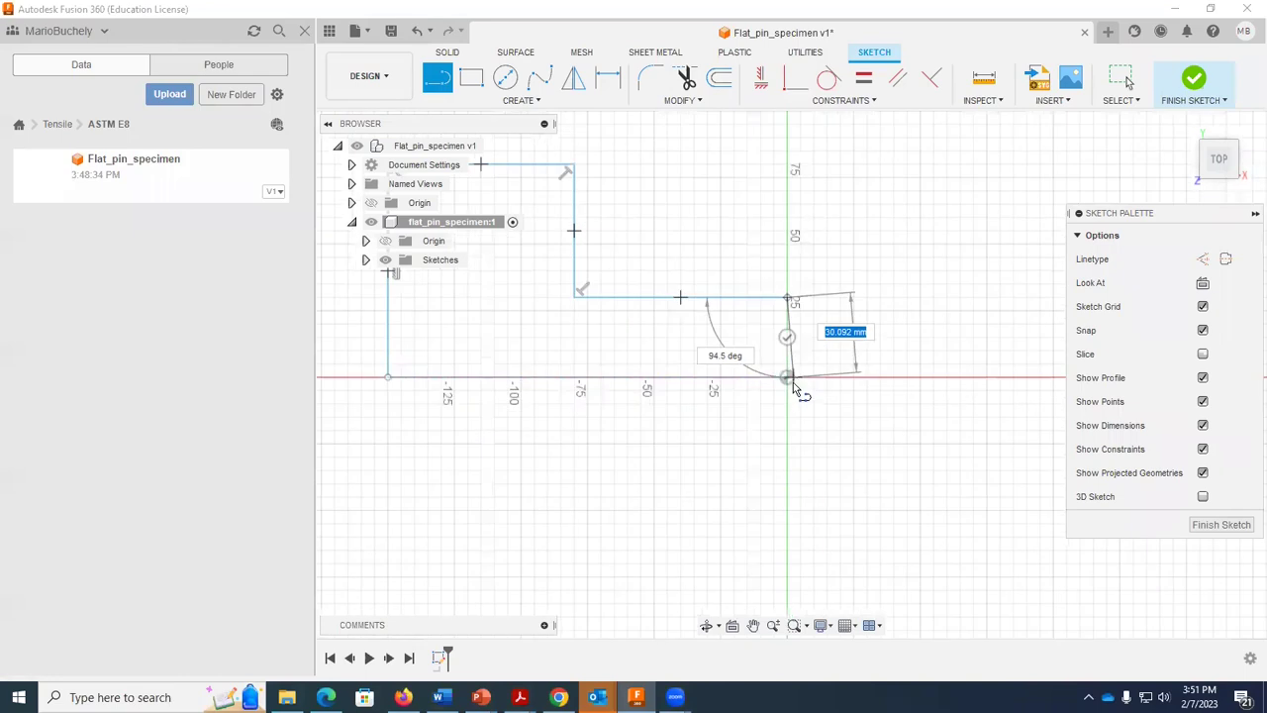
{"action": "left_click", "coordinate": [789, 375]}
{"action": "scroll", "coordinate": [788, 376], "scroll_direction": "up", "scroll_amount": 2}
{"action": "left_click", "coordinate": [388, 366]}
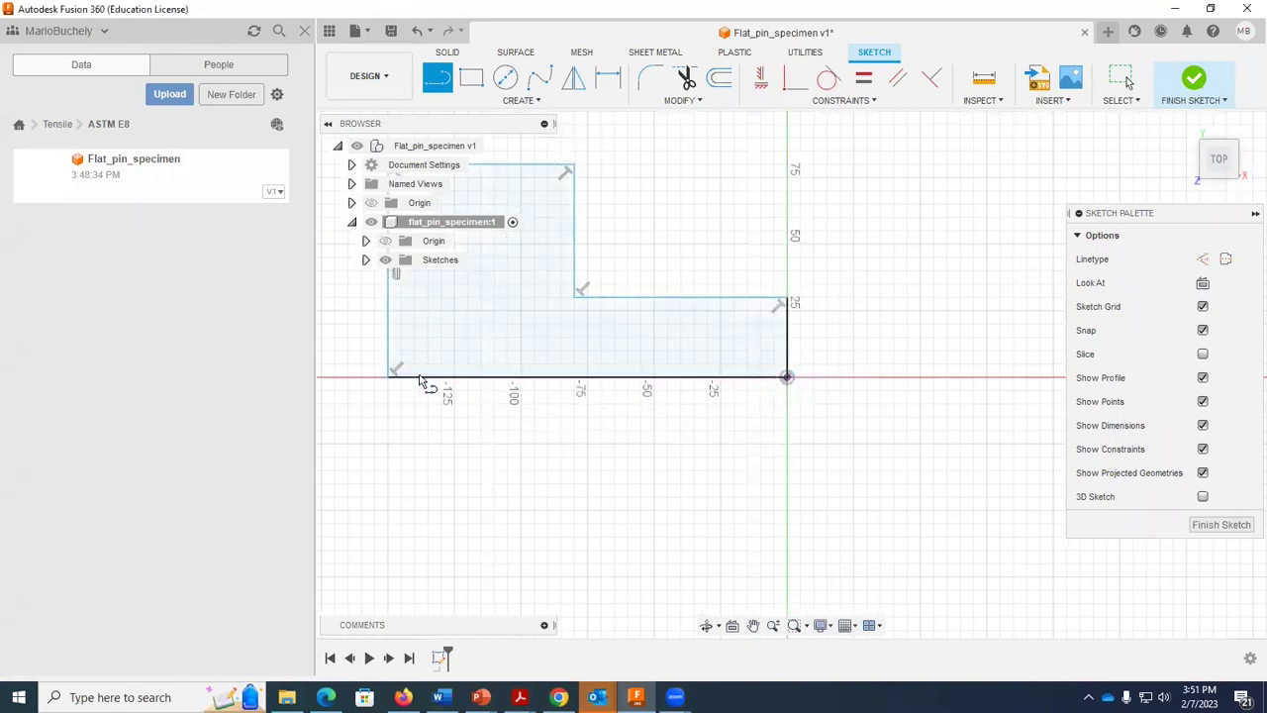
Draw a 2-tangent circle of about 43 mm radius touching the narrow section's upper line and the profile's inner vertical line
{"action": "scroll", "coordinate": [574, 401], "scroll_direction": "down", "scroll_amount": 3}
{"action": "scroll", "coordinate": [592, 362], "scroll_direction": "up", "scroll_amount": 1}
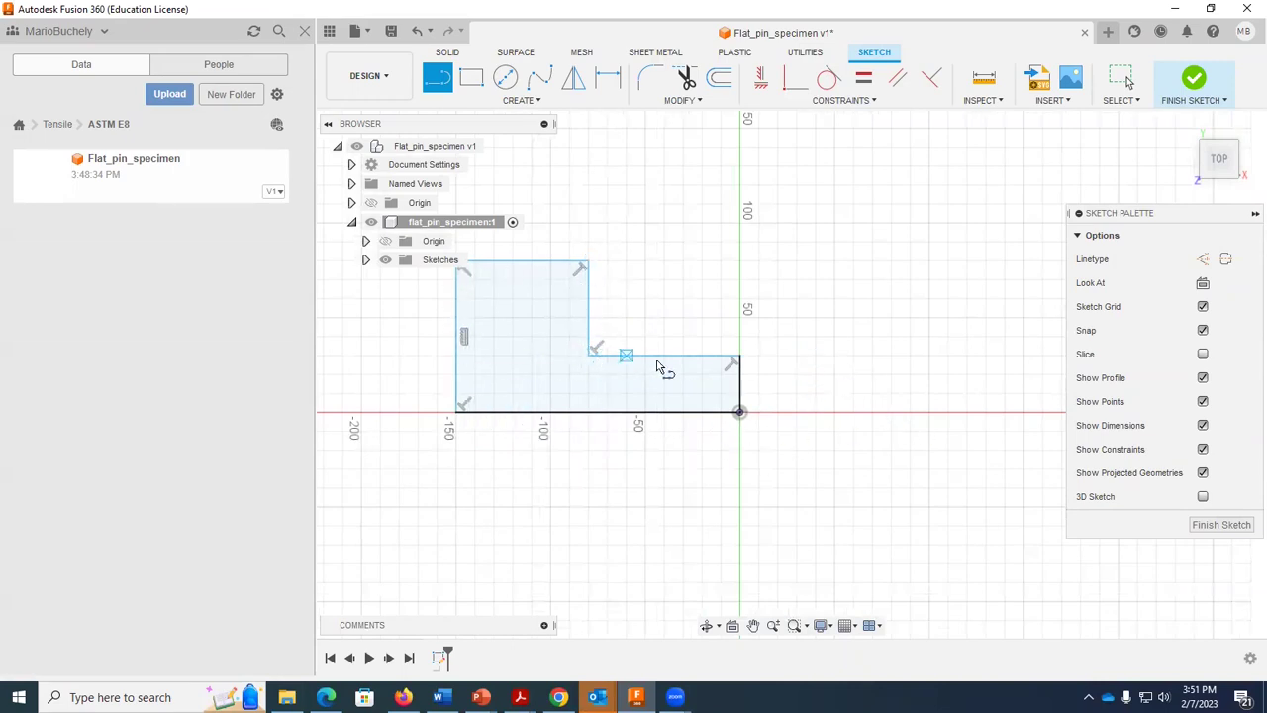
{"action": "scroll", "coordinate": [653, 309], "scroll_direction": "up", "scroll_amount": 1}
{"action": "scroll", "coordinate": [651, 298], "scroll_direction": "down", "scroll_amount": 1}
{"action": "scroll", "coordinate": [678, 344], "scroll_direction": "down", "scroll_amount": 1}
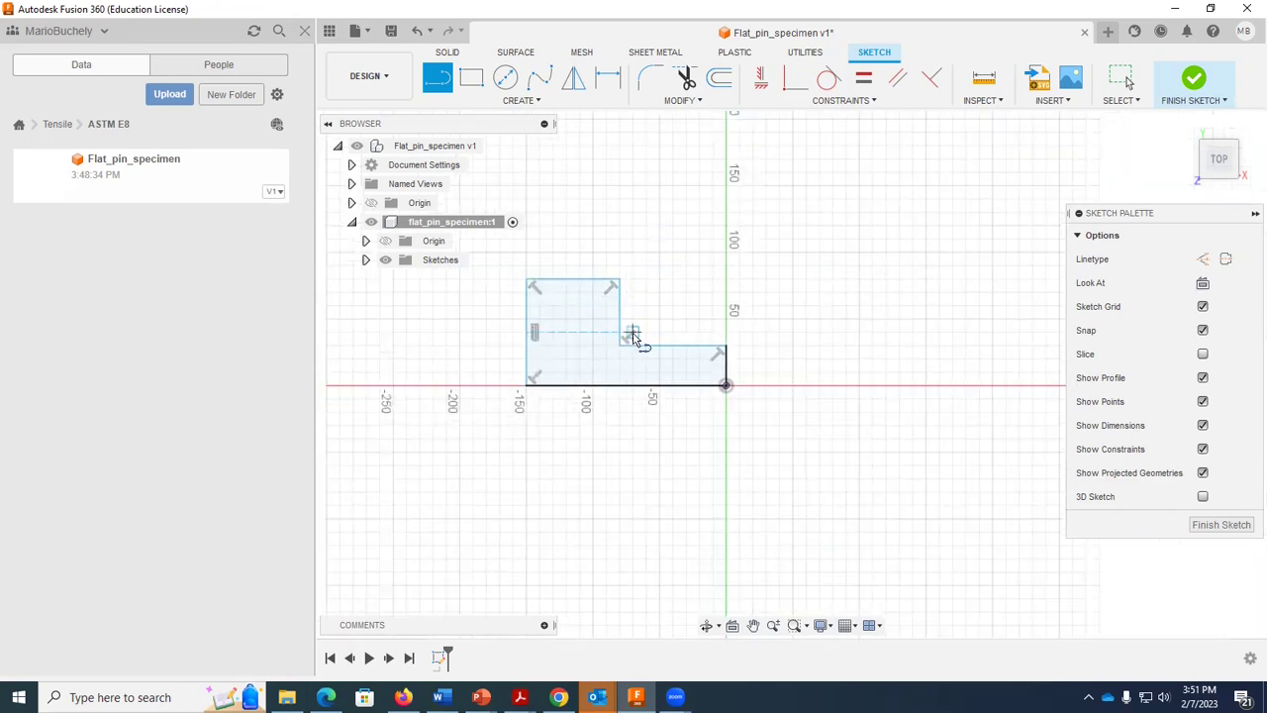
{"action": "key", "text": "alt+Tab"}
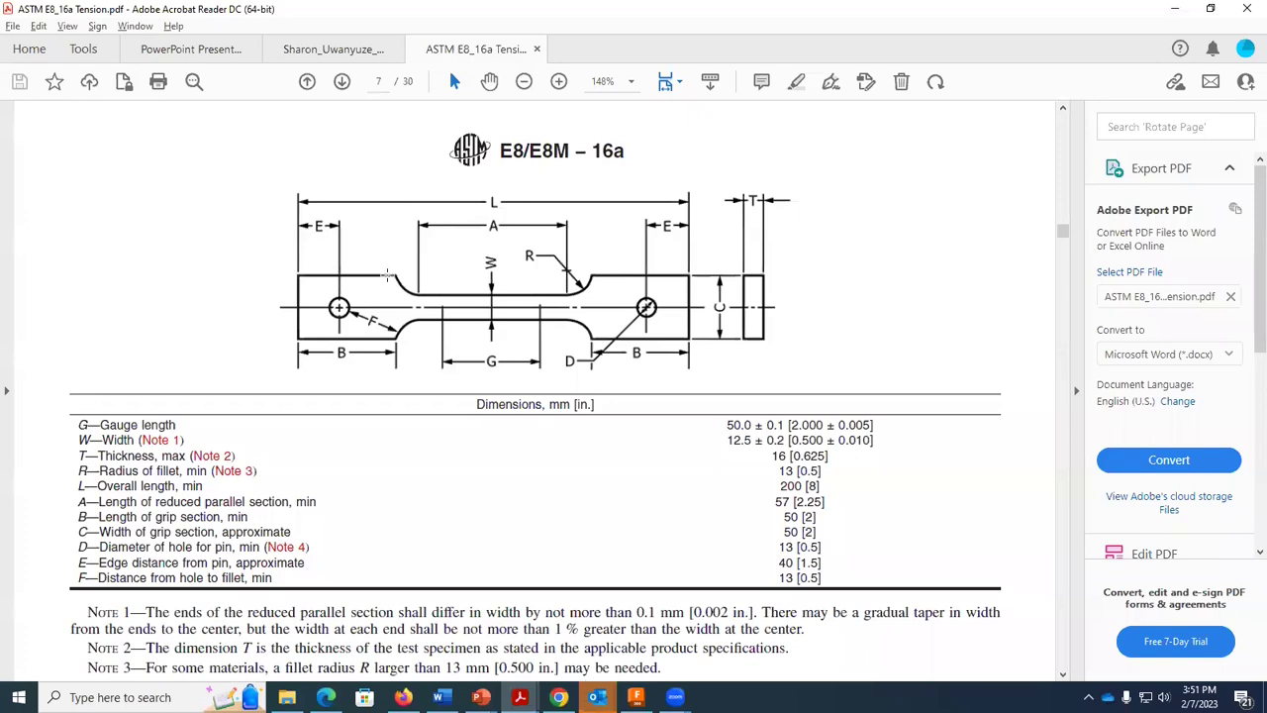
{"action": "key", "text": "alt+Tab"}
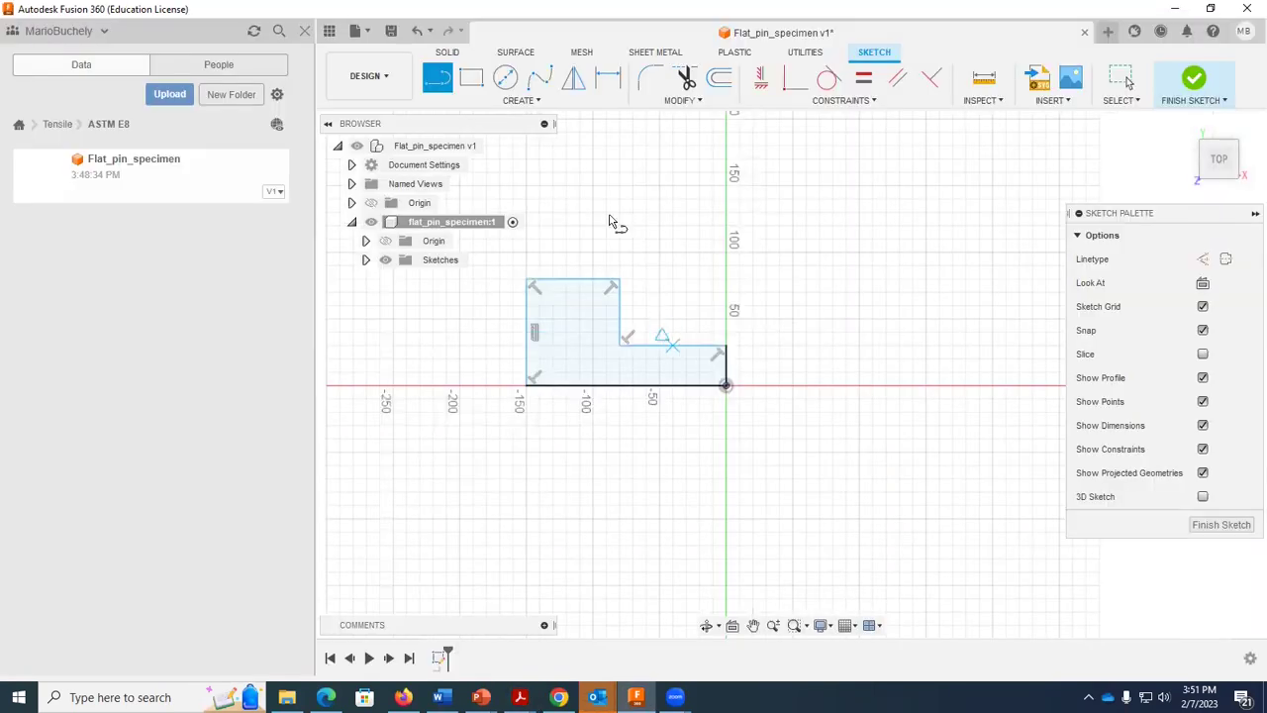
{"action": "left_click", "coordinate": [505, 81]}
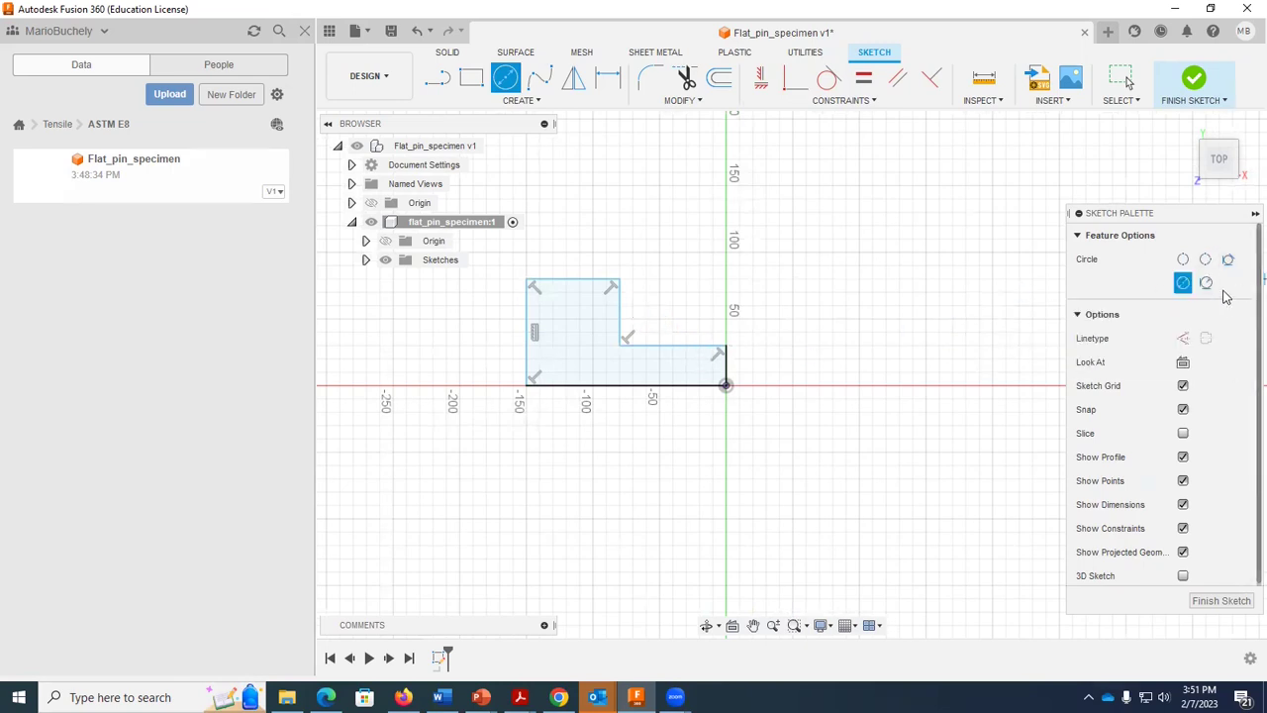
{"action": "left_click", "coordinate": [1205, 284]}
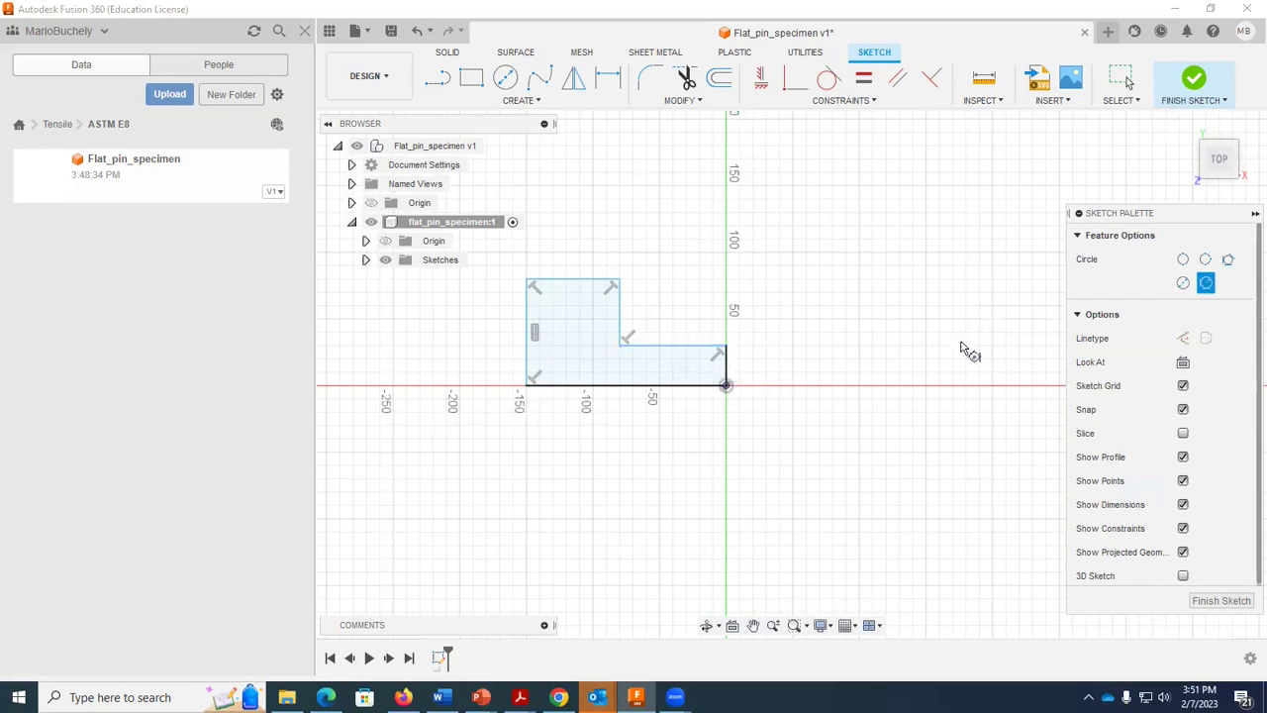
{"action": "left_click", "coordinate": [671, 345]}
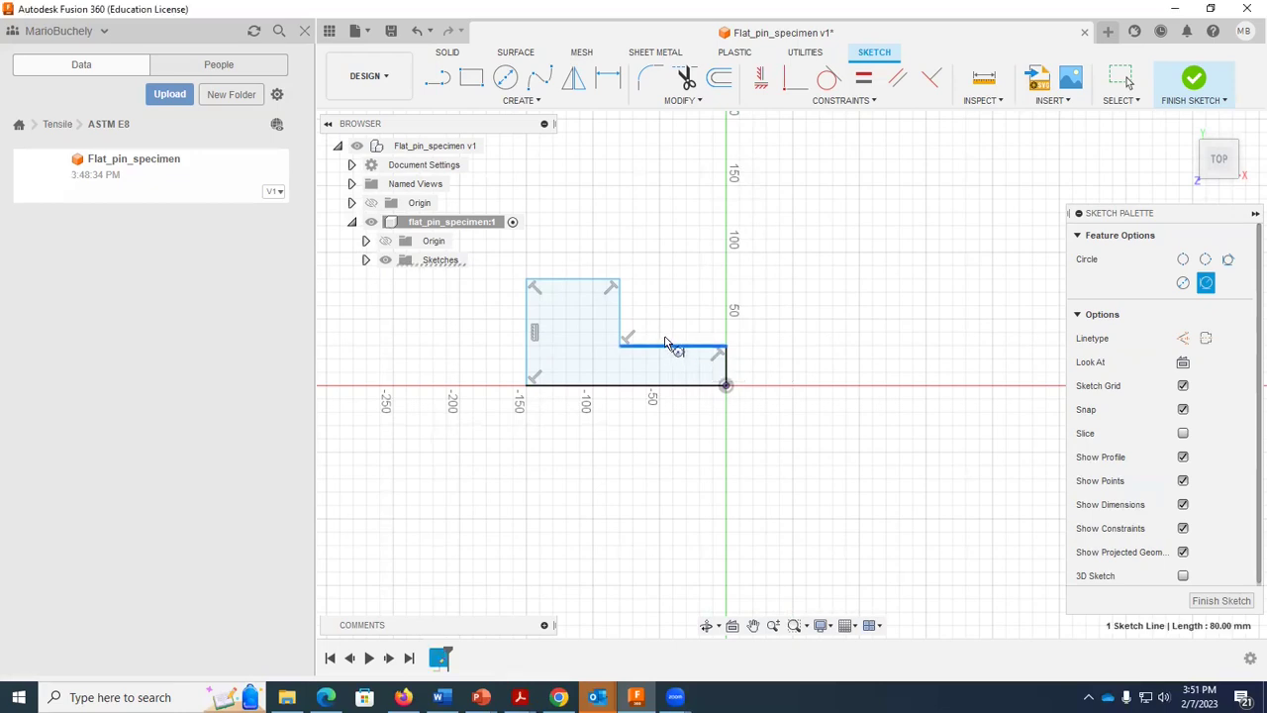
{"action": "left_click", "coordinate": [619, 285]}
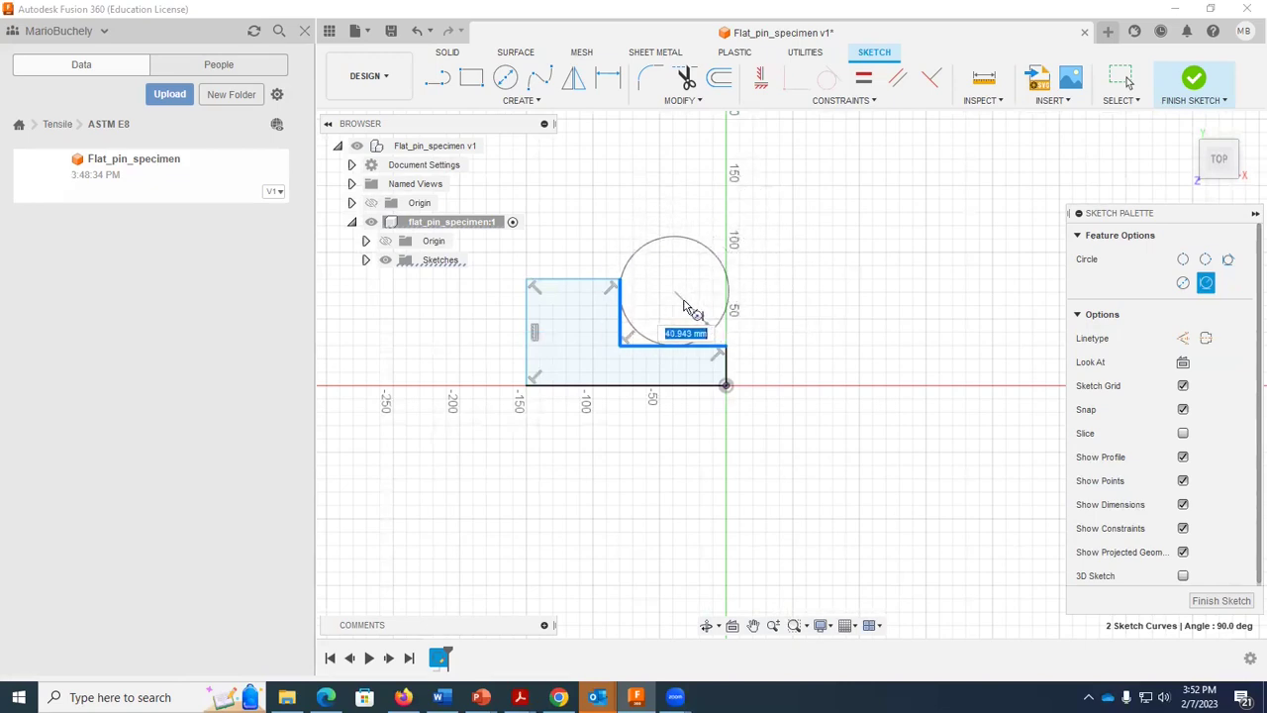
{"action": "left_click", "coordinate": [693, 301]}
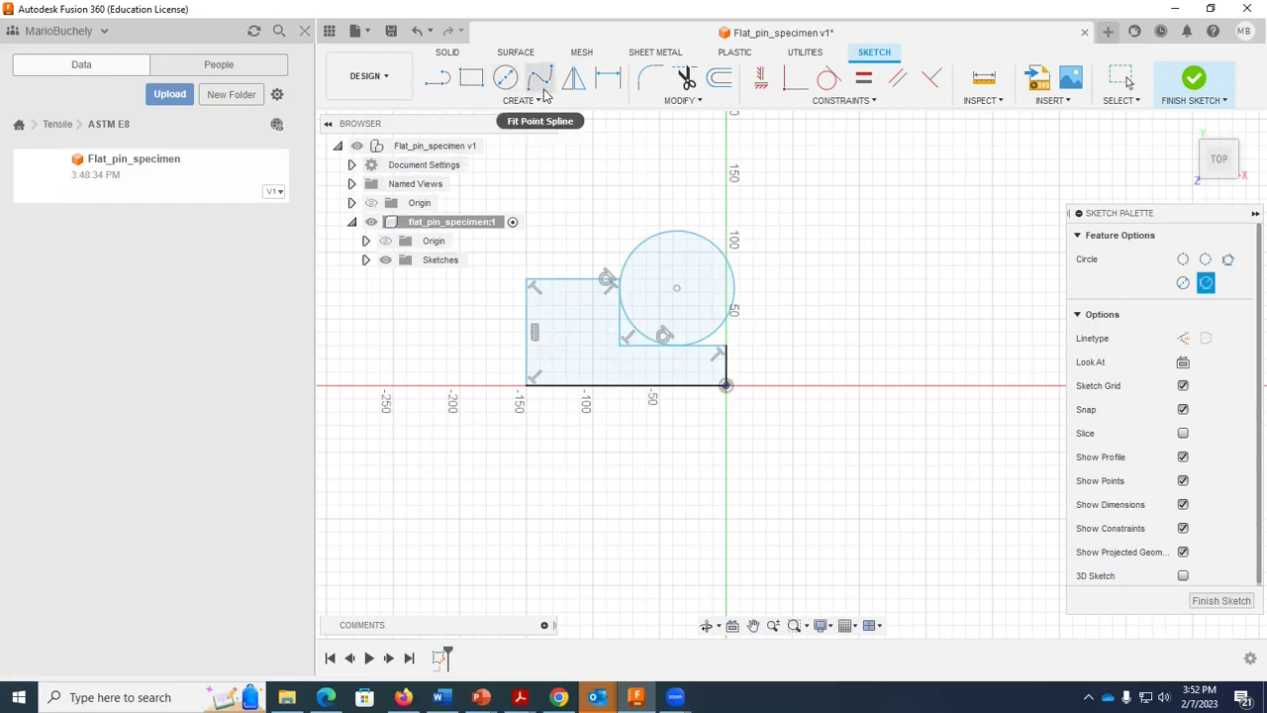
Trim the vertical and horizontal line pieces between the inner corner and the circle's tangent points
{"action": "left_click", "coordinate": [690, 102]}
{"action": "left_click", "coordinate": [687, 113]}
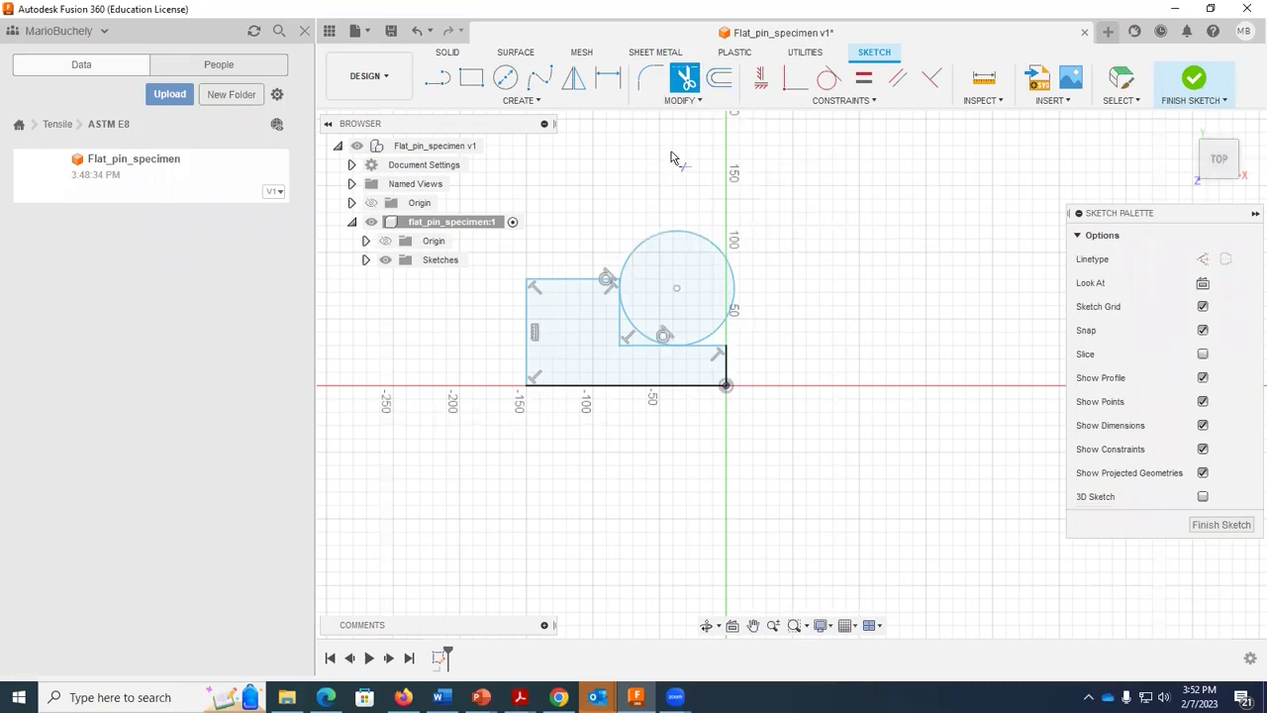
{"action": "left_click", "coordinate": [623, 335]}
{"action": "left_click", "coordinate": [634, 351]}
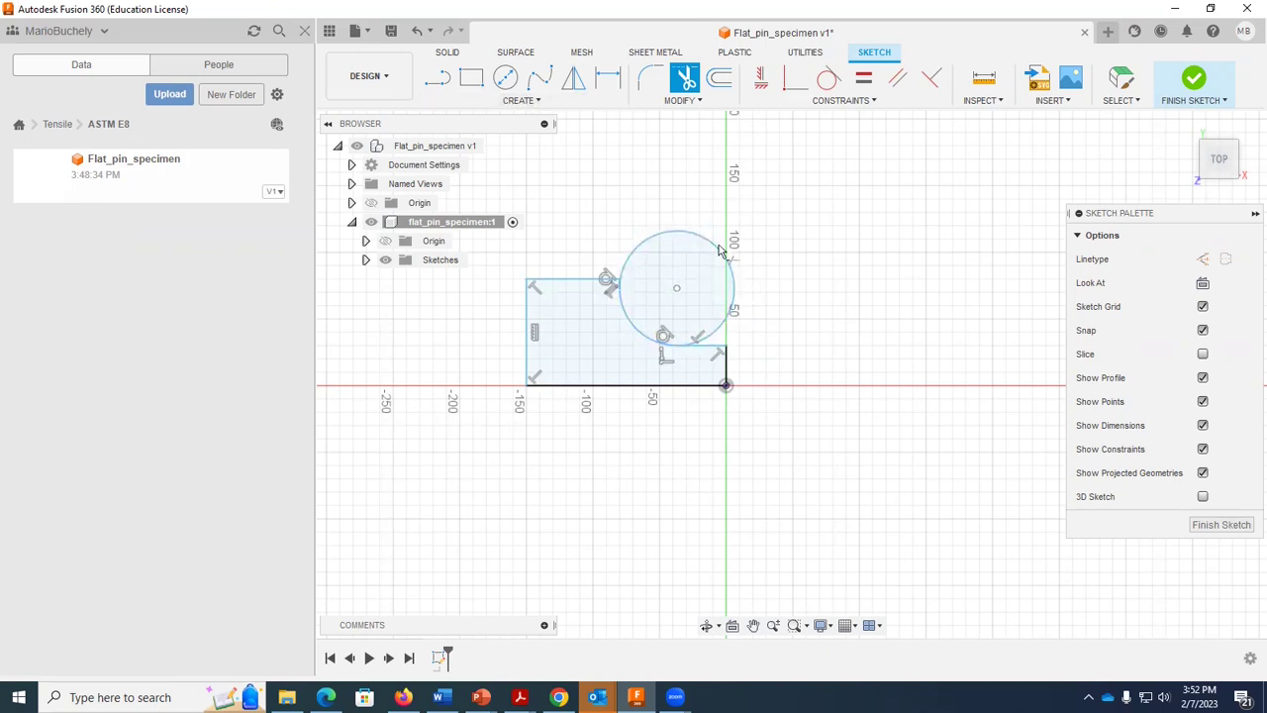
Break the circle at its two tangent points to separate the fillet arc from the remaining arc
{"action": "left_click", "coordinate": [692, 100]}
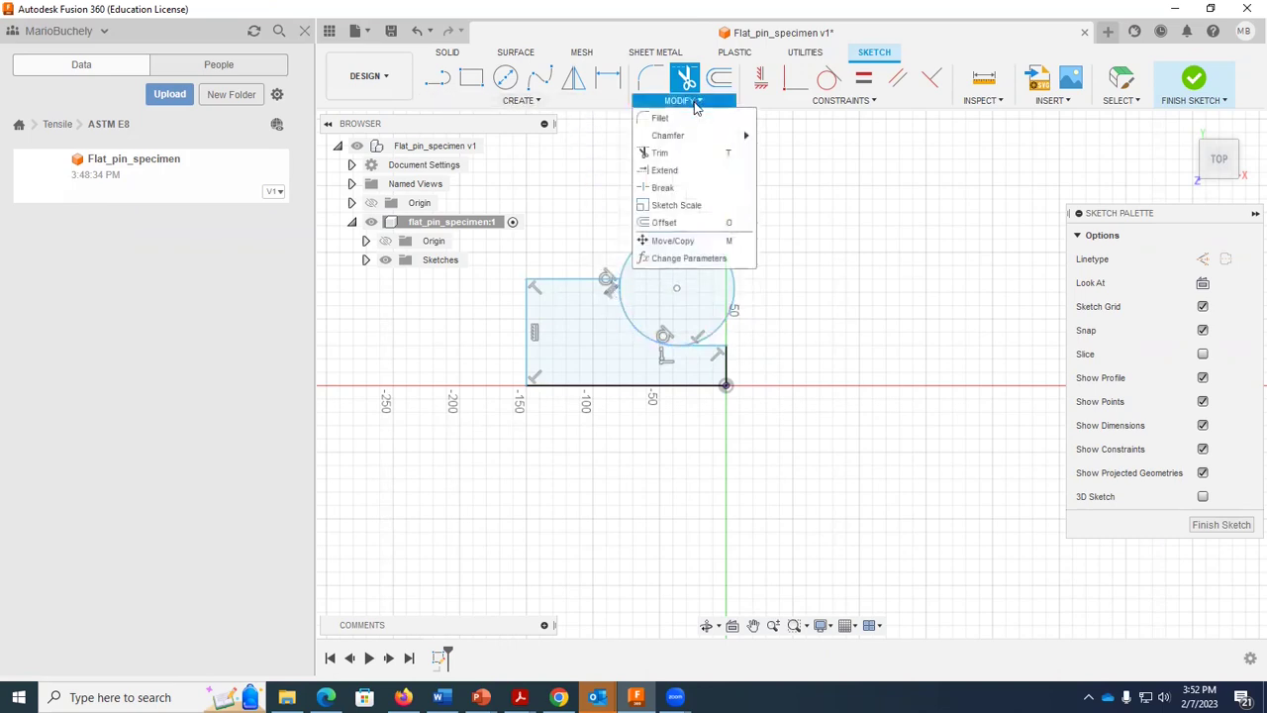
{"action": "left_click", "coordinate": [663, 187]}
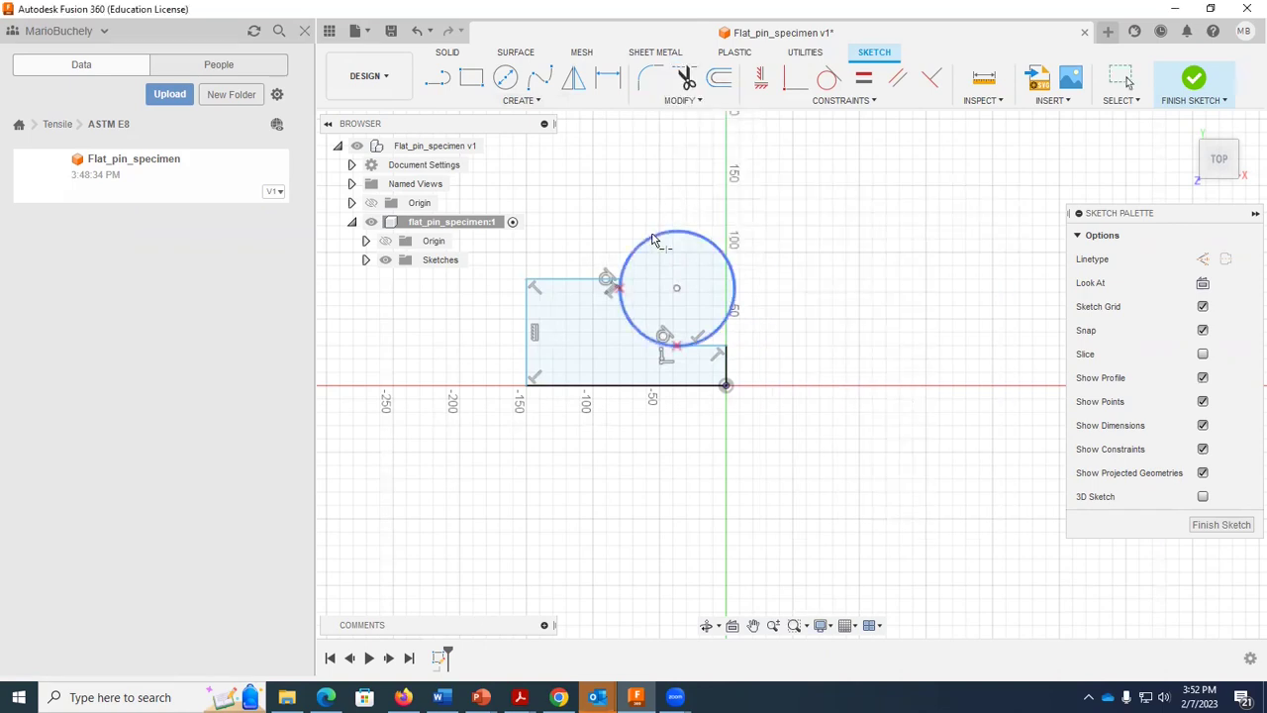
{"action": "left_click", "coordinate": [644, 250]}
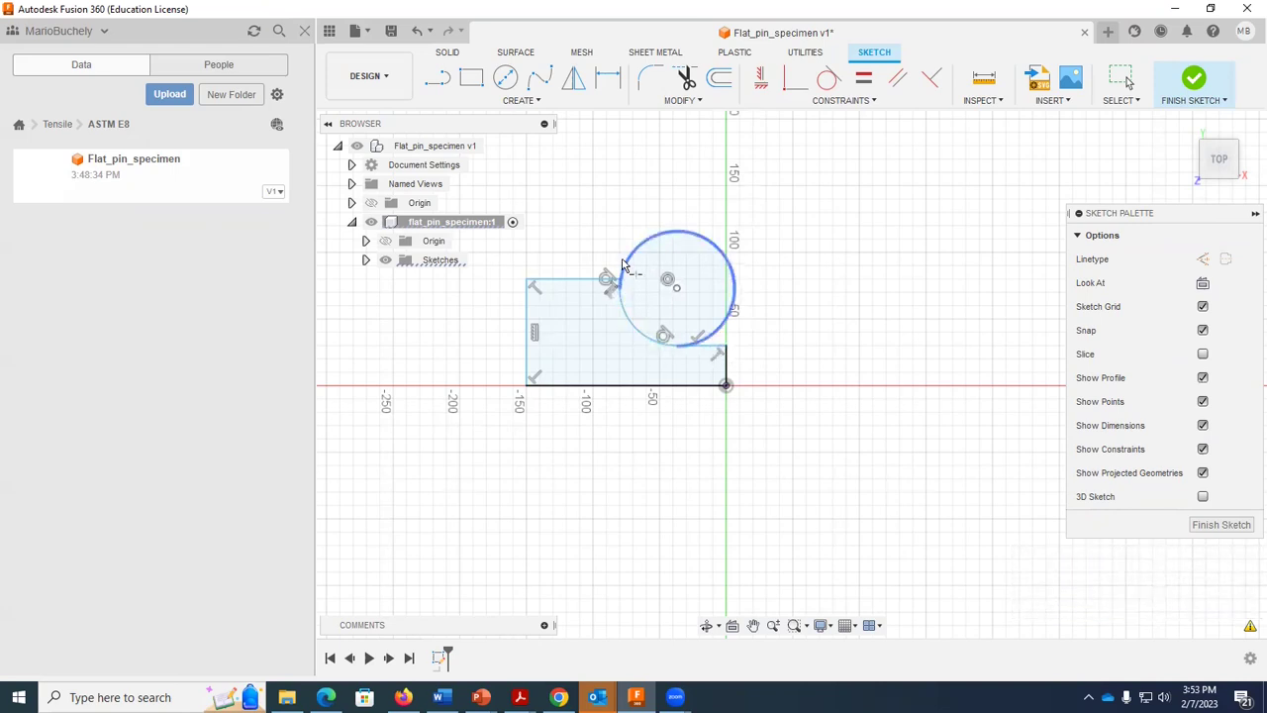
Convert the large arc outside the profile to construction geometry, keeping the fillet arc as a normal line
{"action": "left_click", "coordinate": [1122, 77]}
{"action": "left_click", "coordinate": [673, 239]}
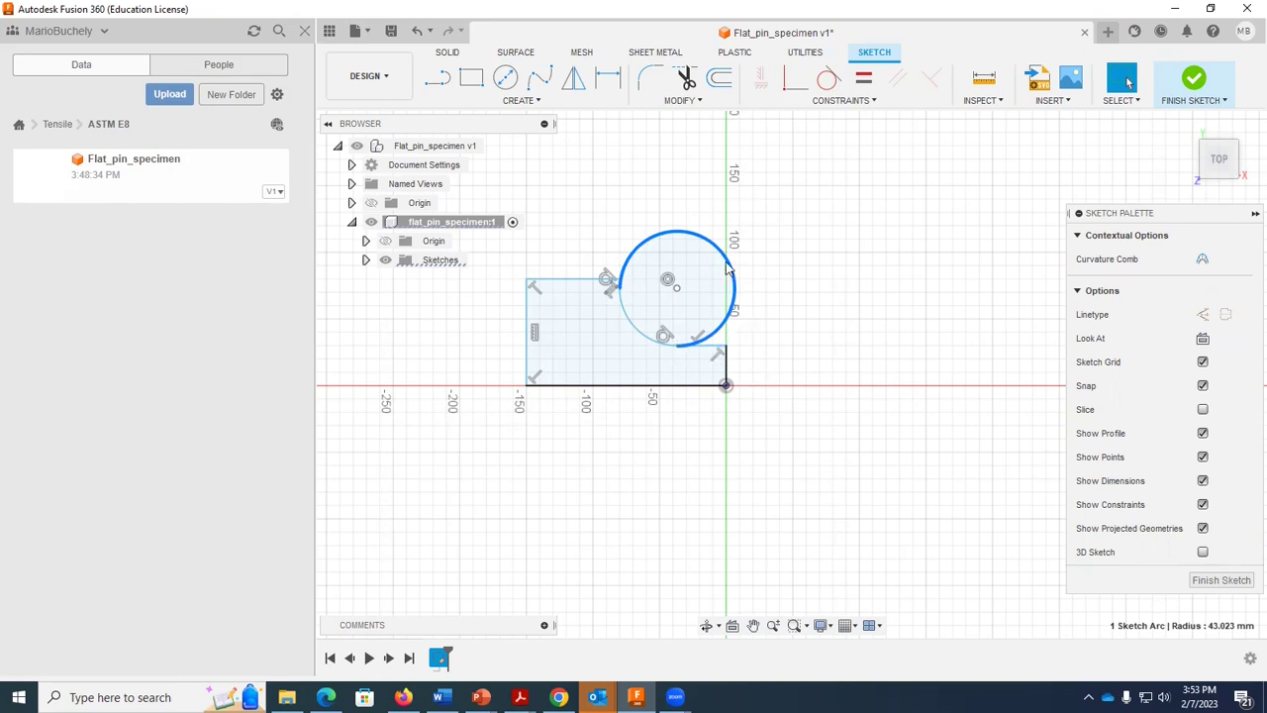
{"action": "left_click", "coordinate": [1203, 314]}
{"action": "left_click", "coordinate": [818, 388]}
{"action": "scroll", "coordinate": [629, 303], "scroll_direction": "up", "scroll_amount": 2}
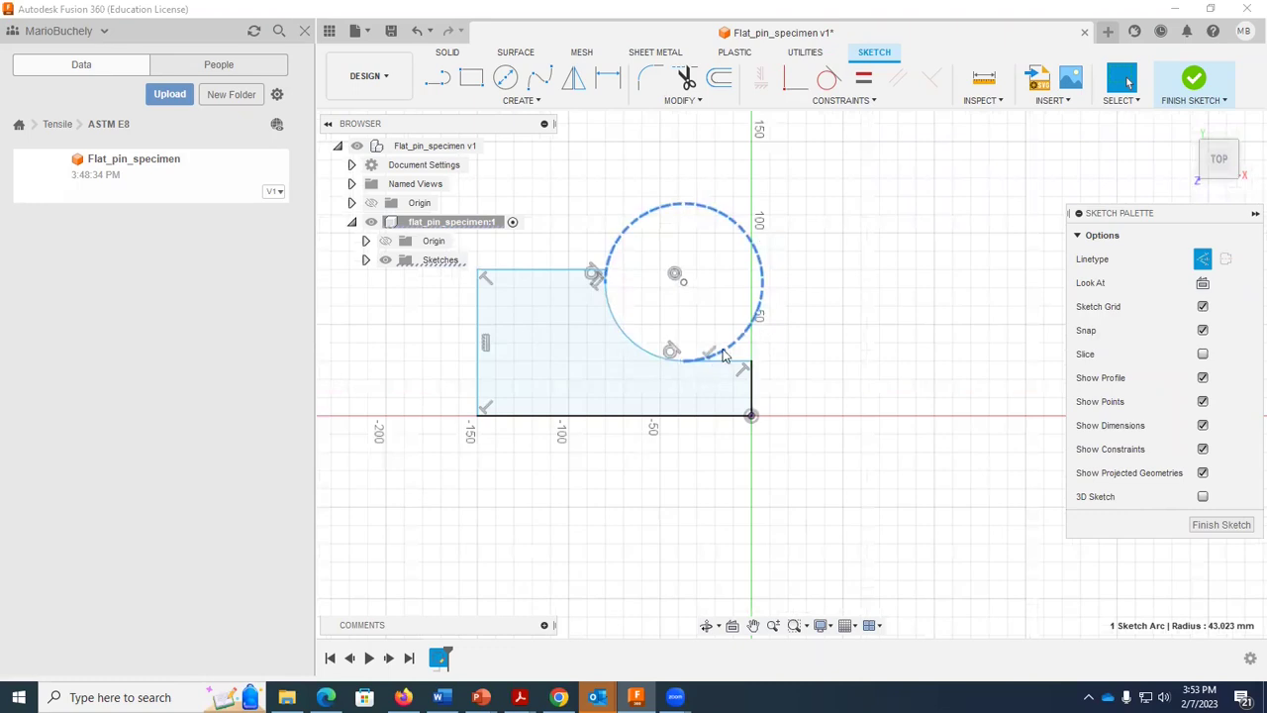
{"action": "scroll", "coordinate": [611, 287], "scroll_direction": "up", "scroll_amount": 2}
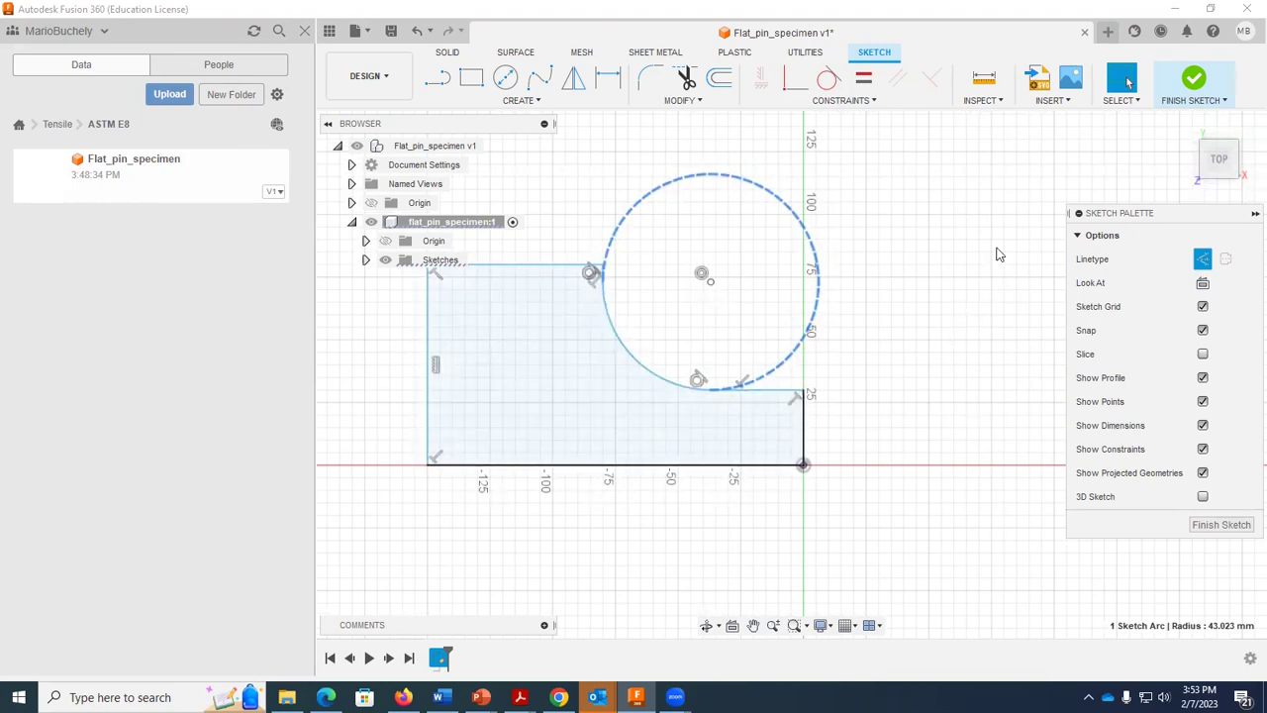
Finish the sketch and inspect the quarter profile in a three-dimensional view
{"action": "left_click", "coordinate": [1197, 79]}
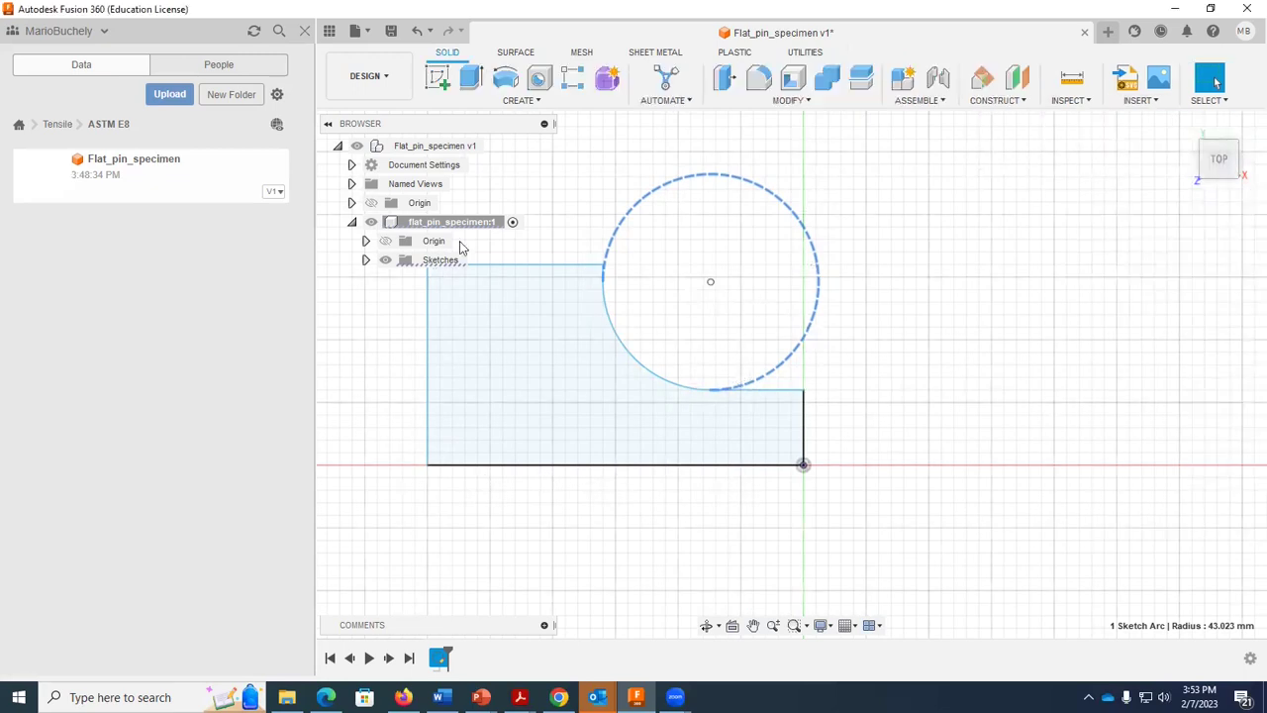
{"action": "left_click", "coordinate": [706, 627]}
{"action": "left_click_drag", "start_coordinate": [868, 506], "coordinate": [856, 428]}
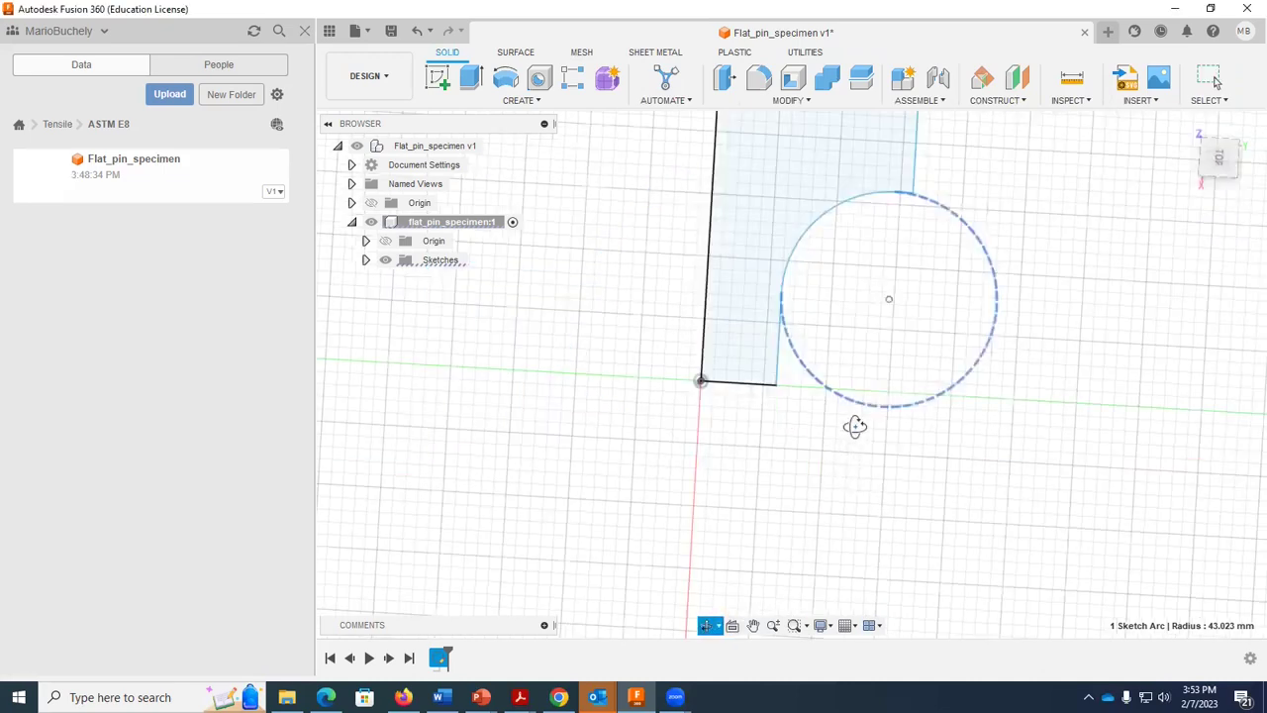
{"action": "left_click_drag", "start_coordinate": [958, 413], "coordinate": [933, 396]}
{"action": "mouse_move", "coordinate": [924, 445]}
{"action": "left_mouse_down"}
{"action": "mouse_move", "coordinate": [941, 396]}
{"action": "mouse_move", "coordinate": [847, 360]}
{"action": "left_mouse_up"}
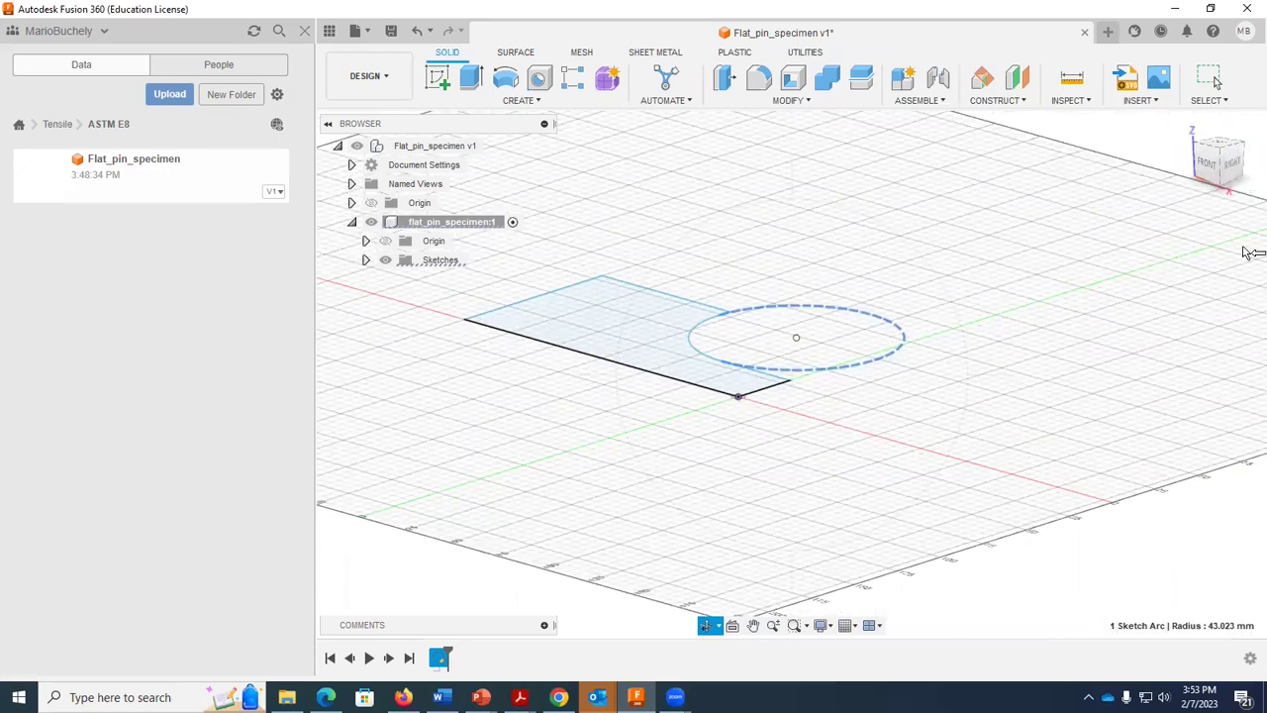
{"action": "left_click", "coordinate": [1209, 165]}
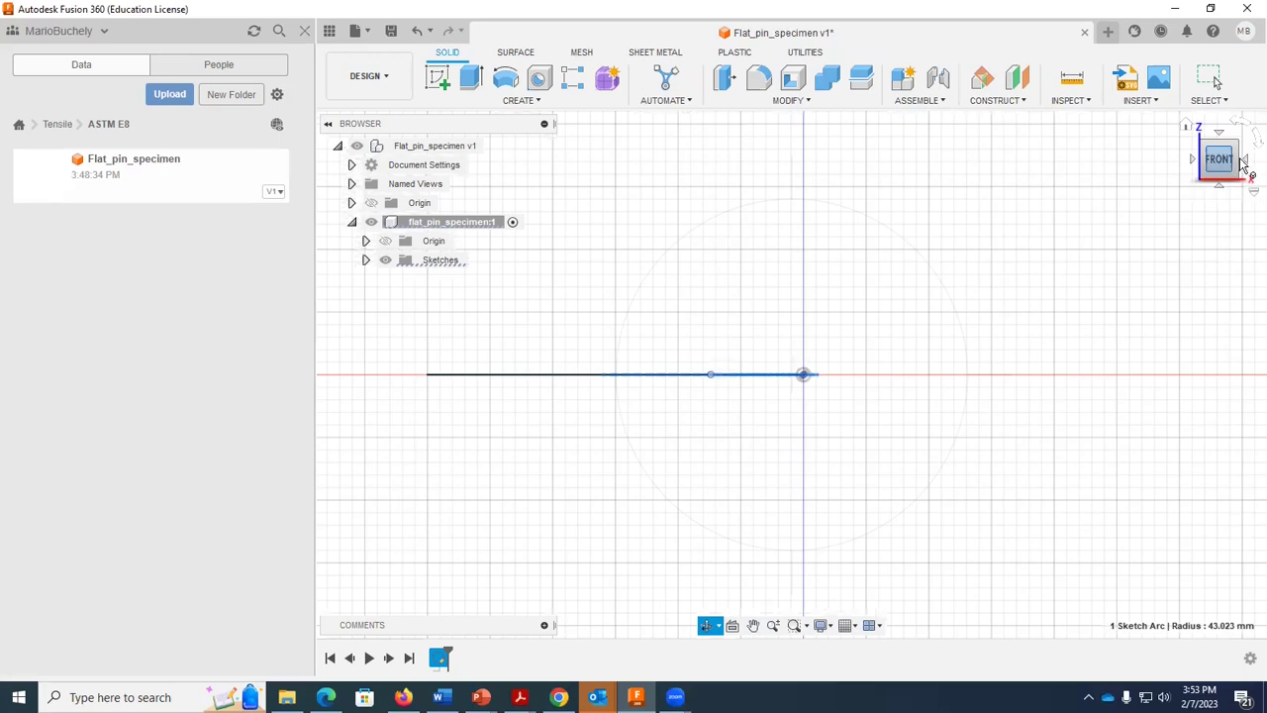
{"action": "left_click", "coordinate": [1245, 163]}
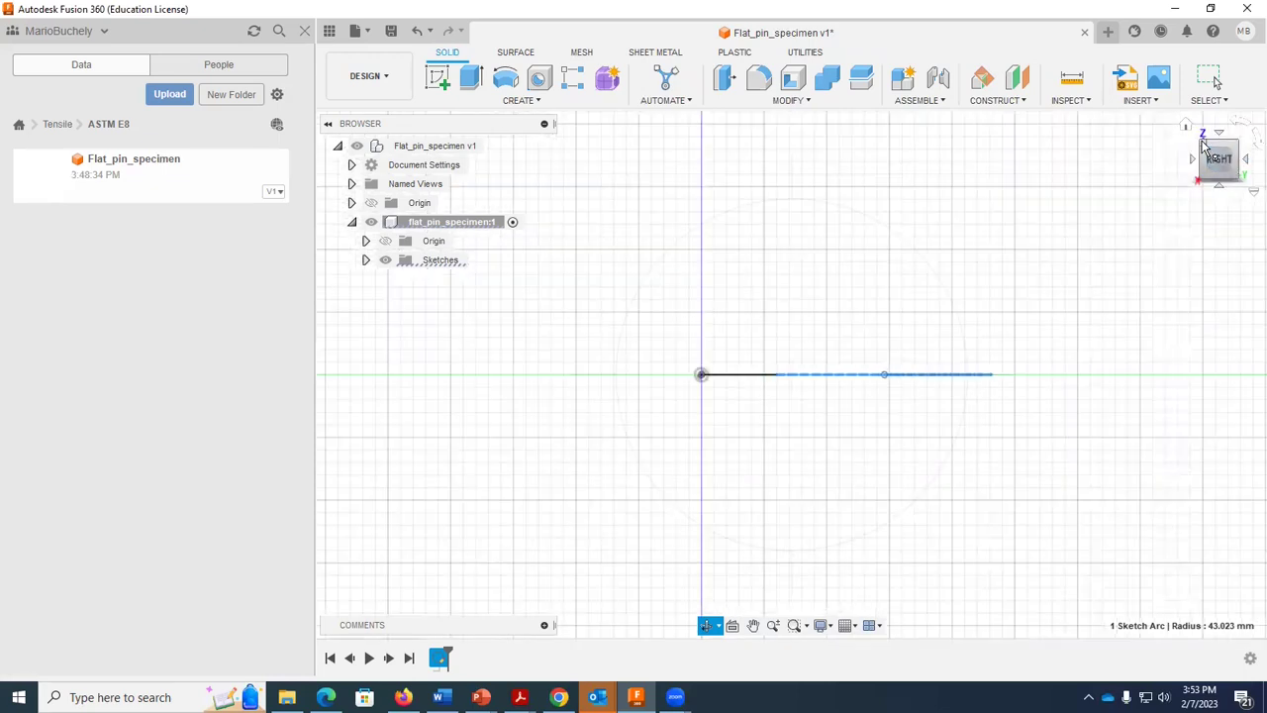
{"action": "left_click", "coordinate": [1202, 146]}
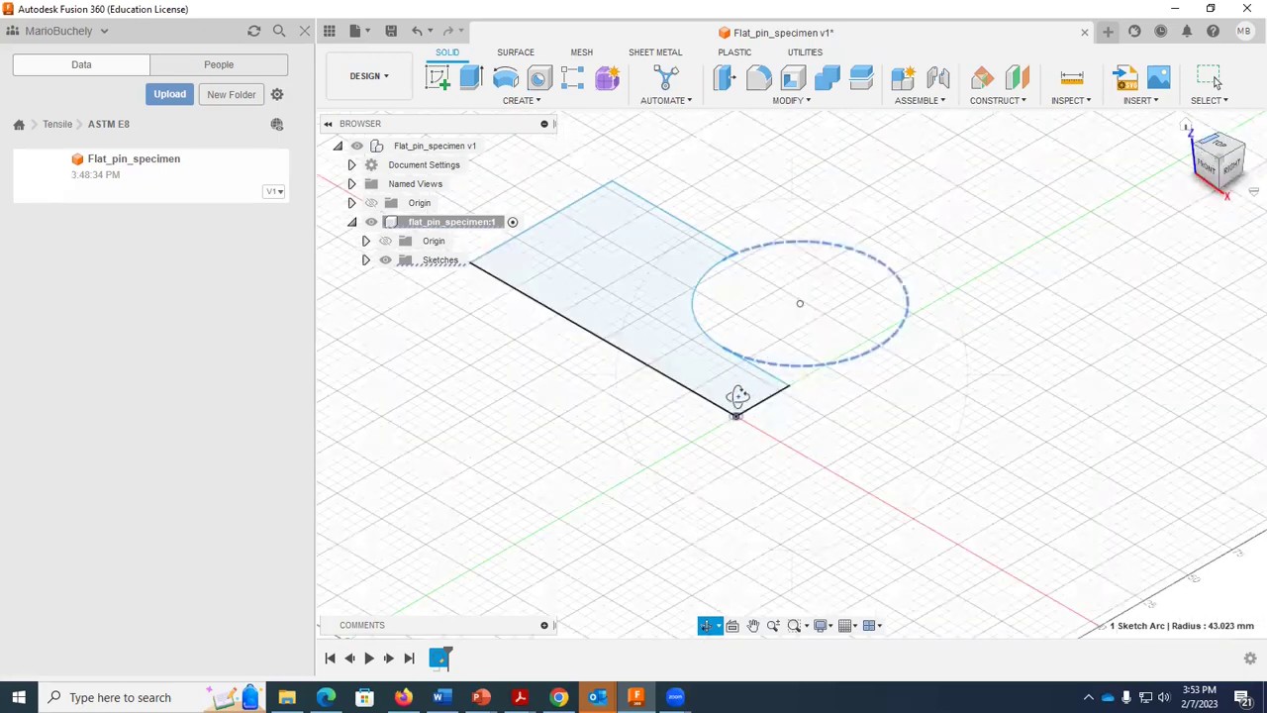
{"action": "scroll", "coordinate": [737, 401], "scroll_direction": "down", "scroll_amount": 3}
{"action": "scroll", "coordinate": [777, 431], "scroll_direction": "down", "scroll_amount": 2}
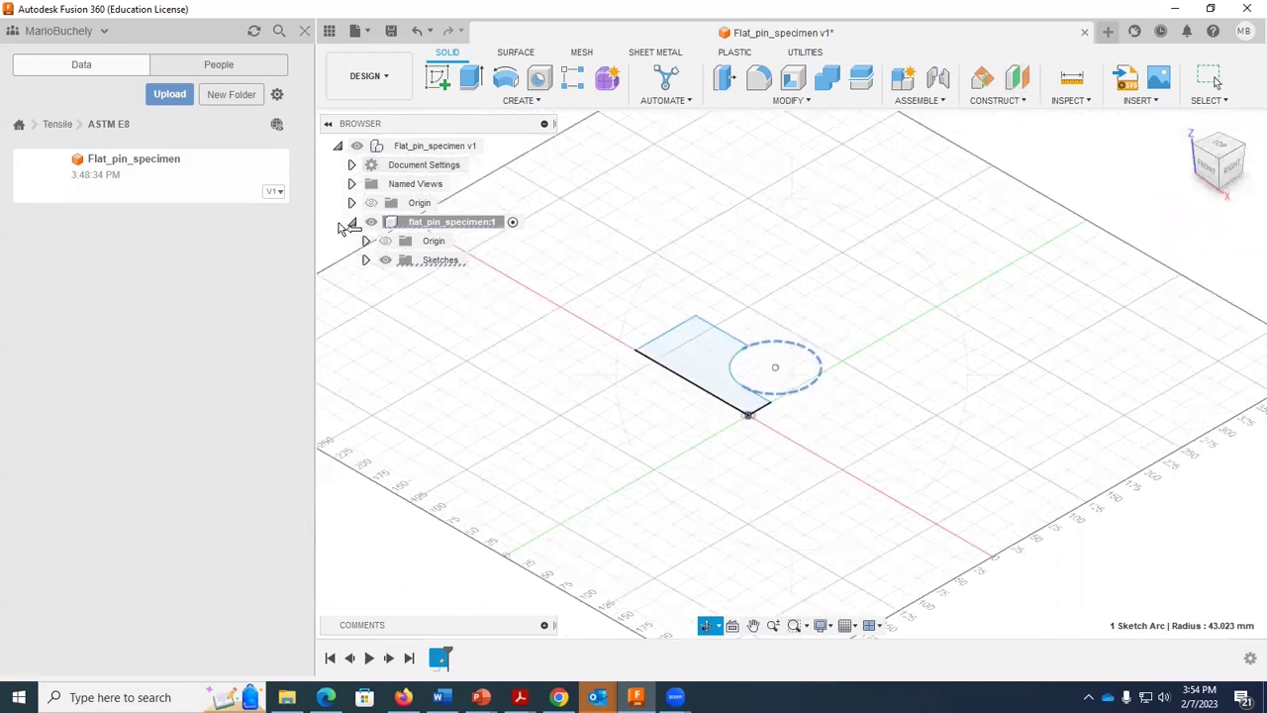
Rename the quarter-profile sketch in the flat_pin_specimen component as profile_specimen
{"action": "left_click", "coordinate": [1210, 79]}
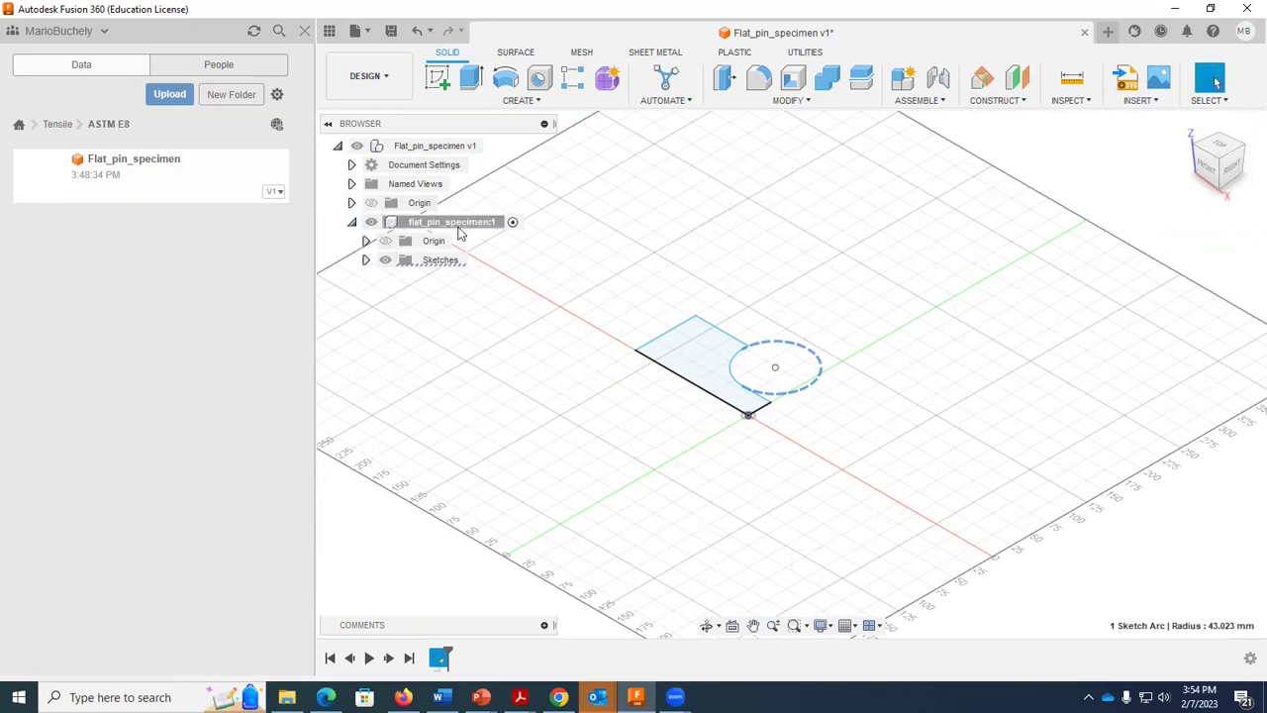
{"action": "left_click", "coordinate": [365, 260]}
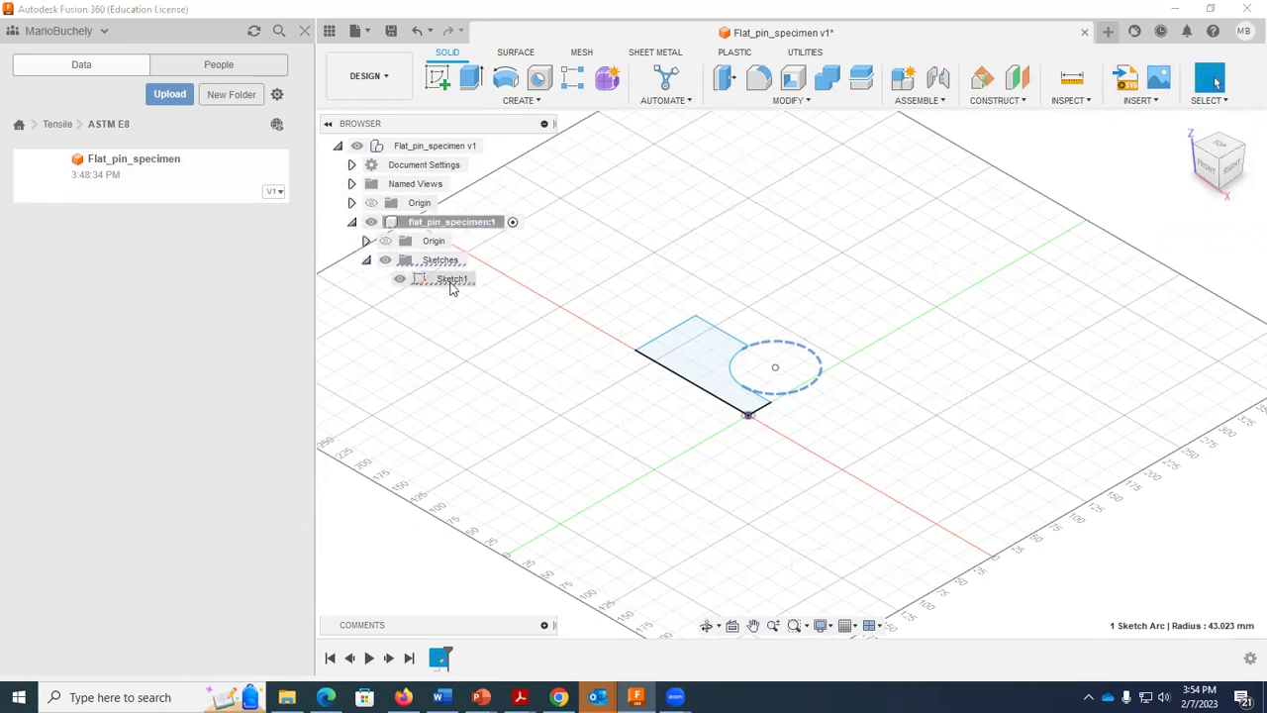
{"action": "right_click", "coordinate": [454, 280]}
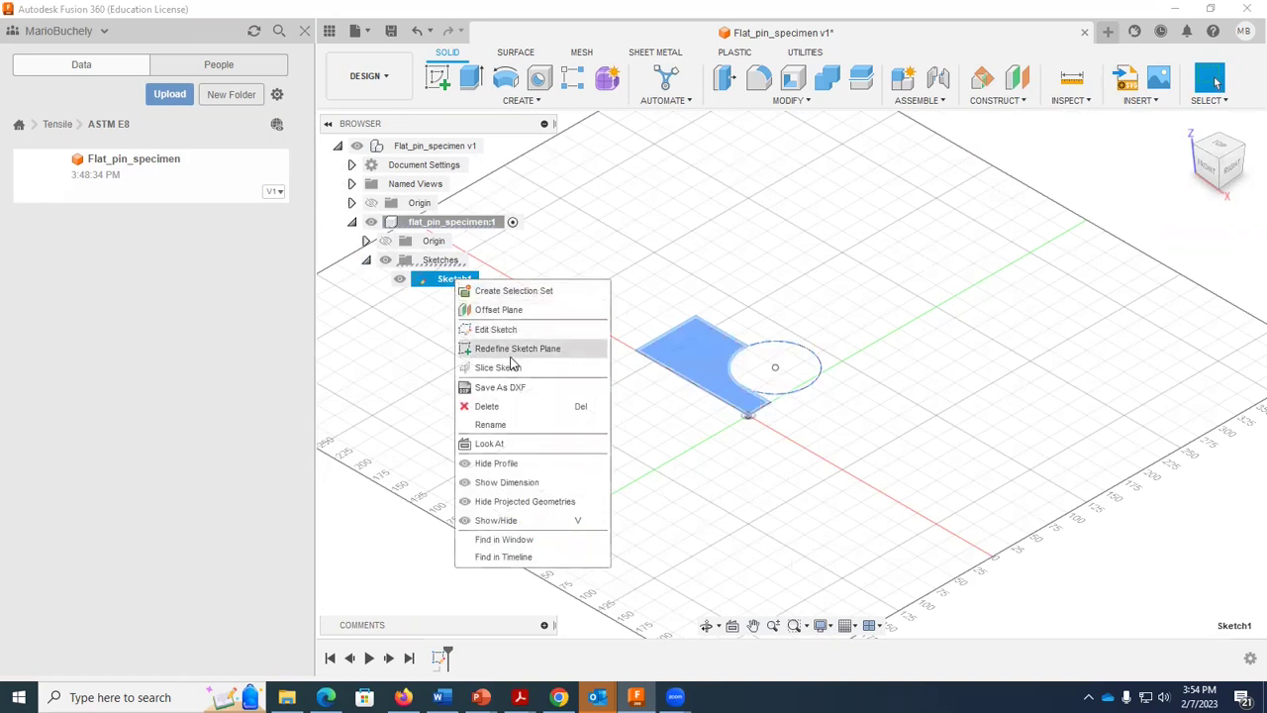
{"action": "left_click", "coordinate": [510, 424]}
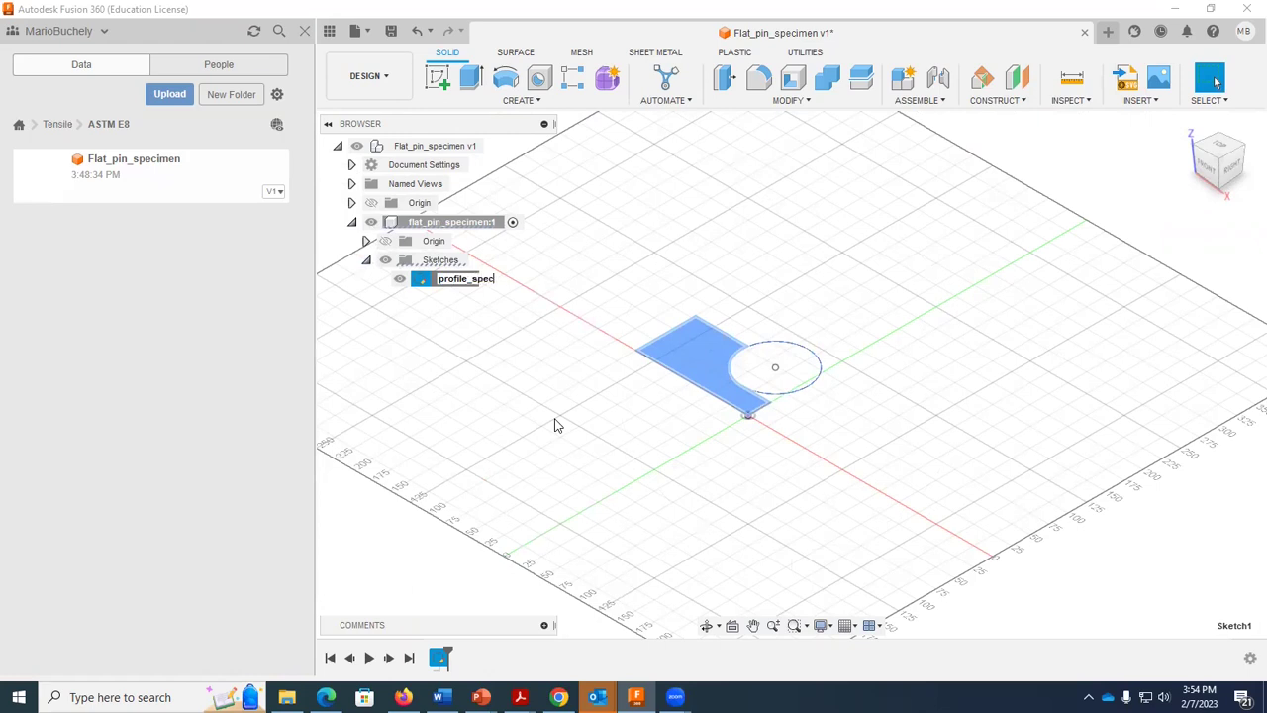
{"action": "key", "text": "Return"}
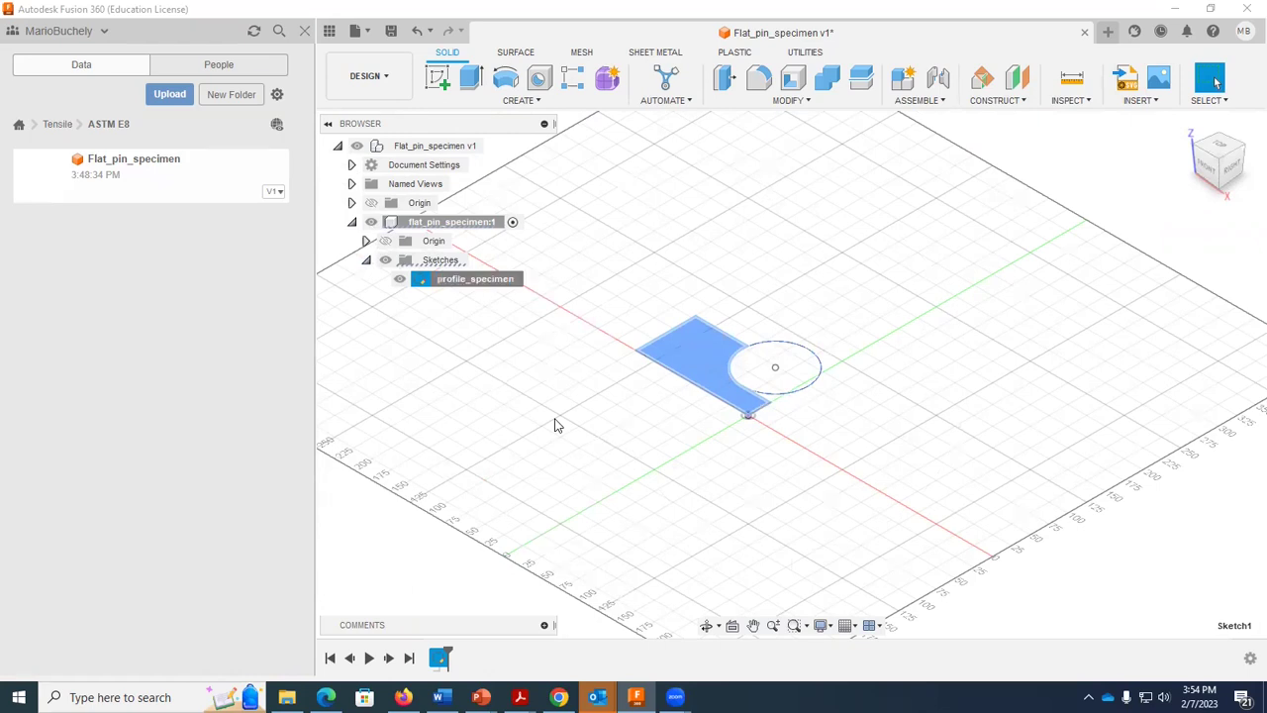
Reopen the profile_specimen sketch for editing and look up the grip section width C in the ASTM E8 PDF in Adobe Reader
{"action": "right_click", "coordinate": [475, 282]}
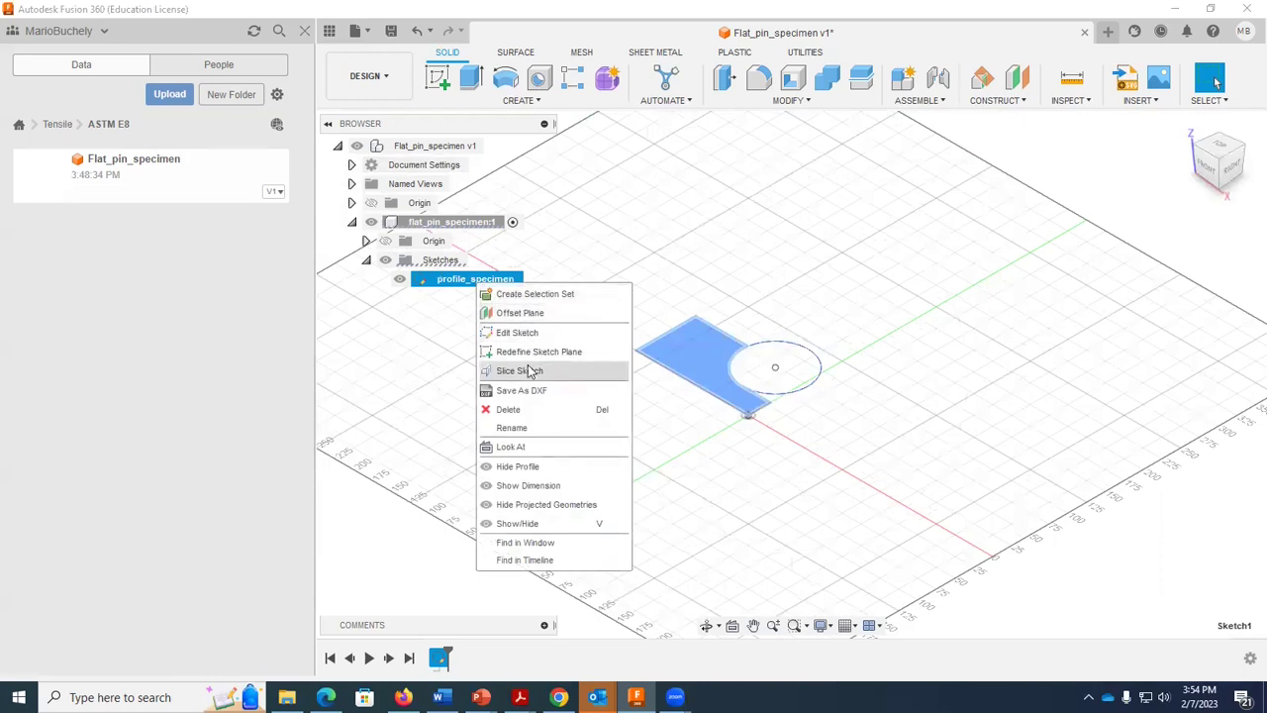
{"action": "left_click", "coordinate": [515, 333]}
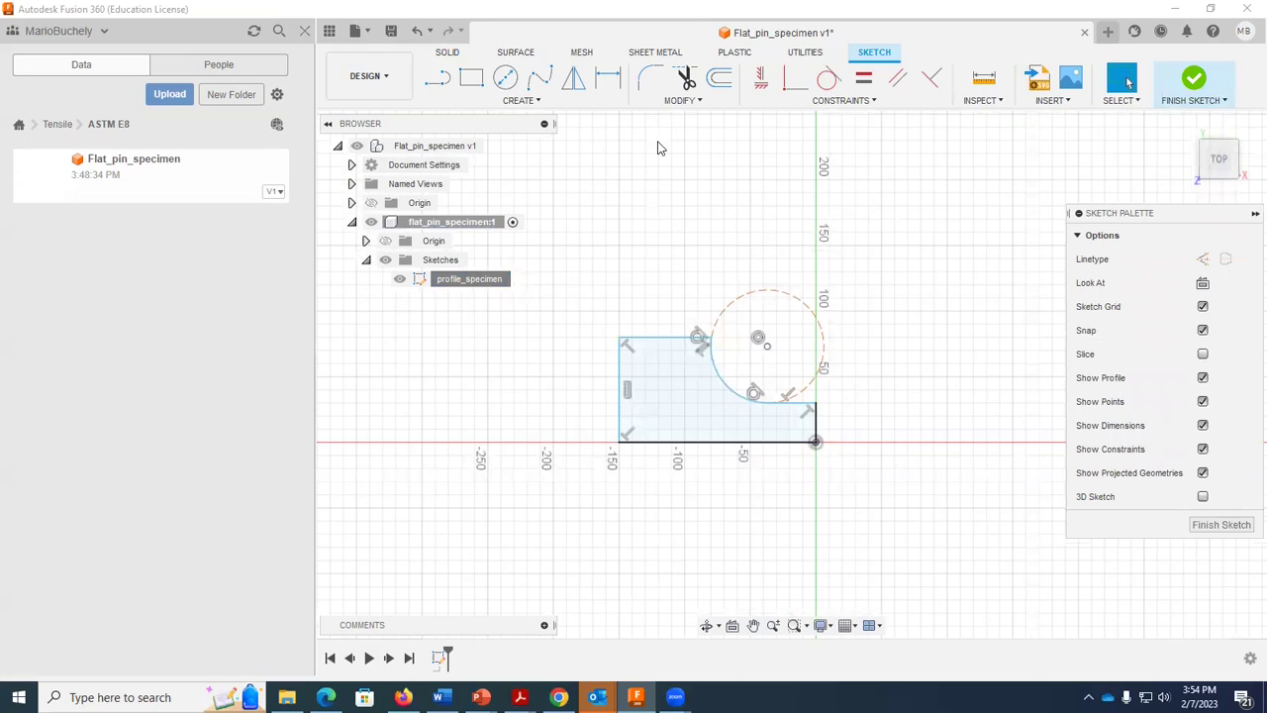
{"action": "key", "text": "alt+Tab"}
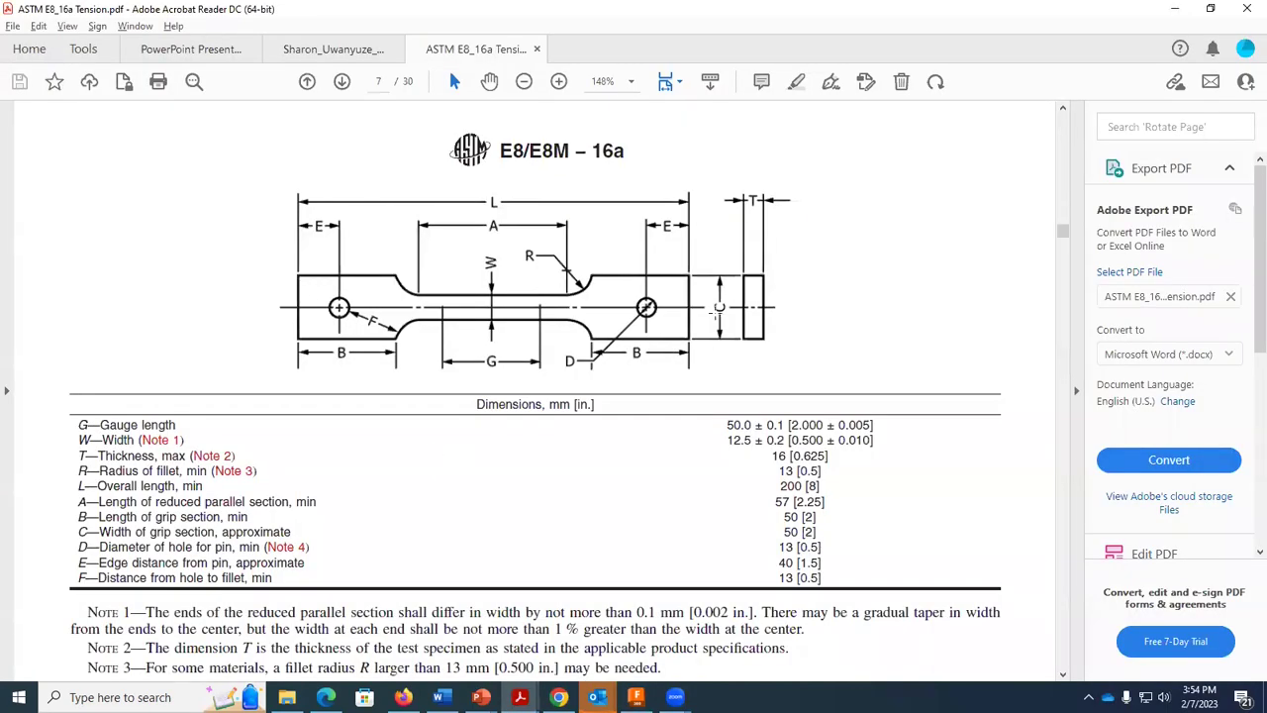
{"action": "left_click_drag", "start_coordinate": [135, 532], "coordinate": [848, 529]}
{"action": "left_click", "coordinate": [71, 533]}
{"action": "left_click_drag", "start_coordinate": [71, 534], "coordinate": [551, 534]}
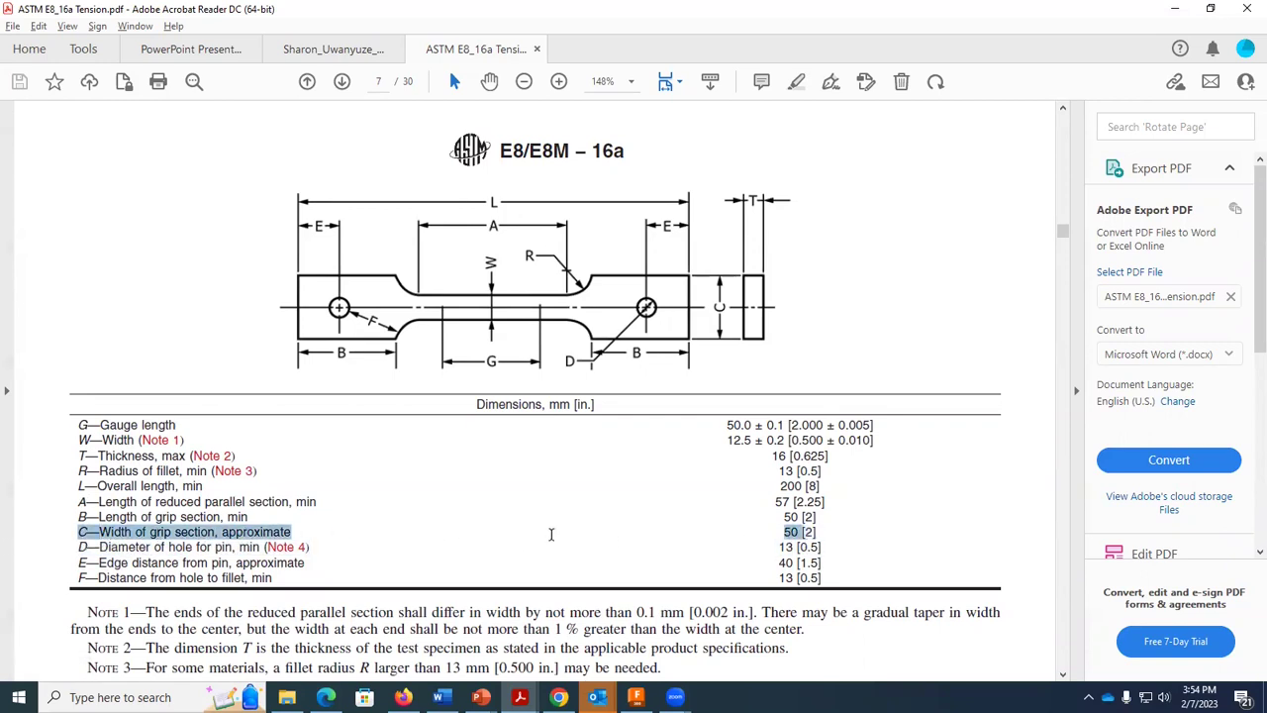
{"action": "left_click_drag", "start_coordinate": [811, 533], "coordinate": [814, 533]}
{"action": "key", "text": "alt+Tab"}
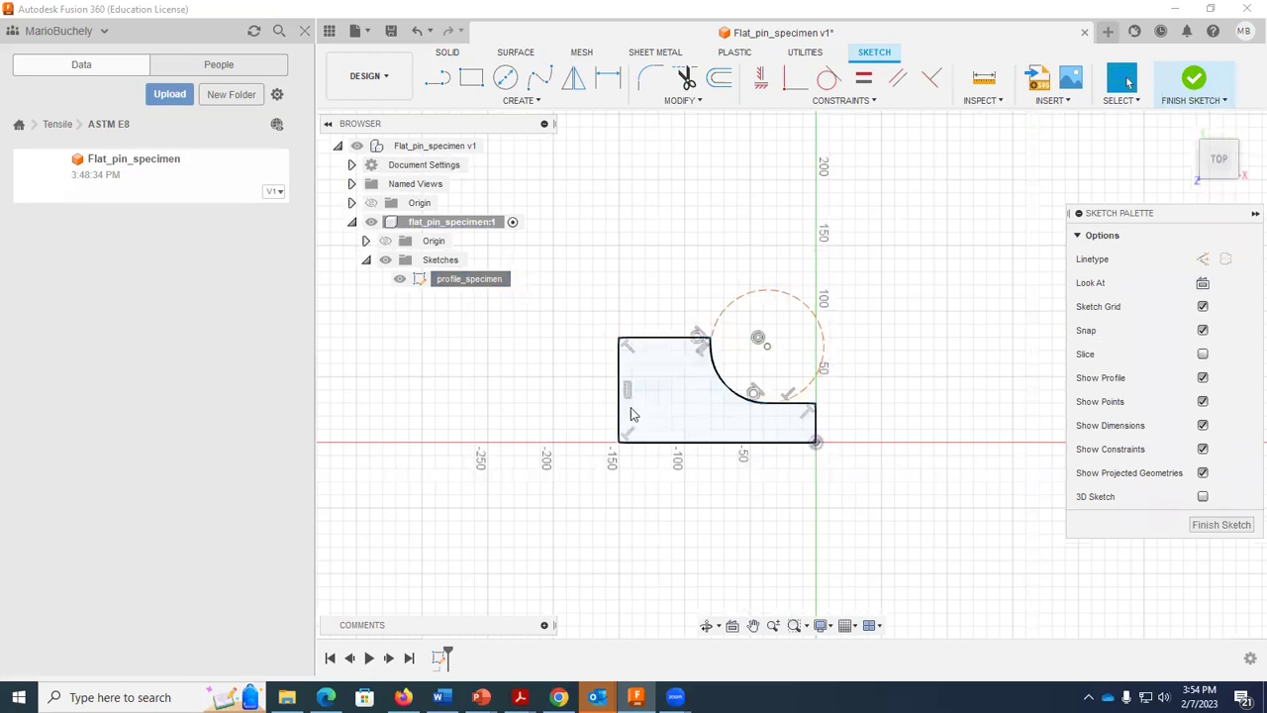
{"action": "key", "text": "alt+Tab"}
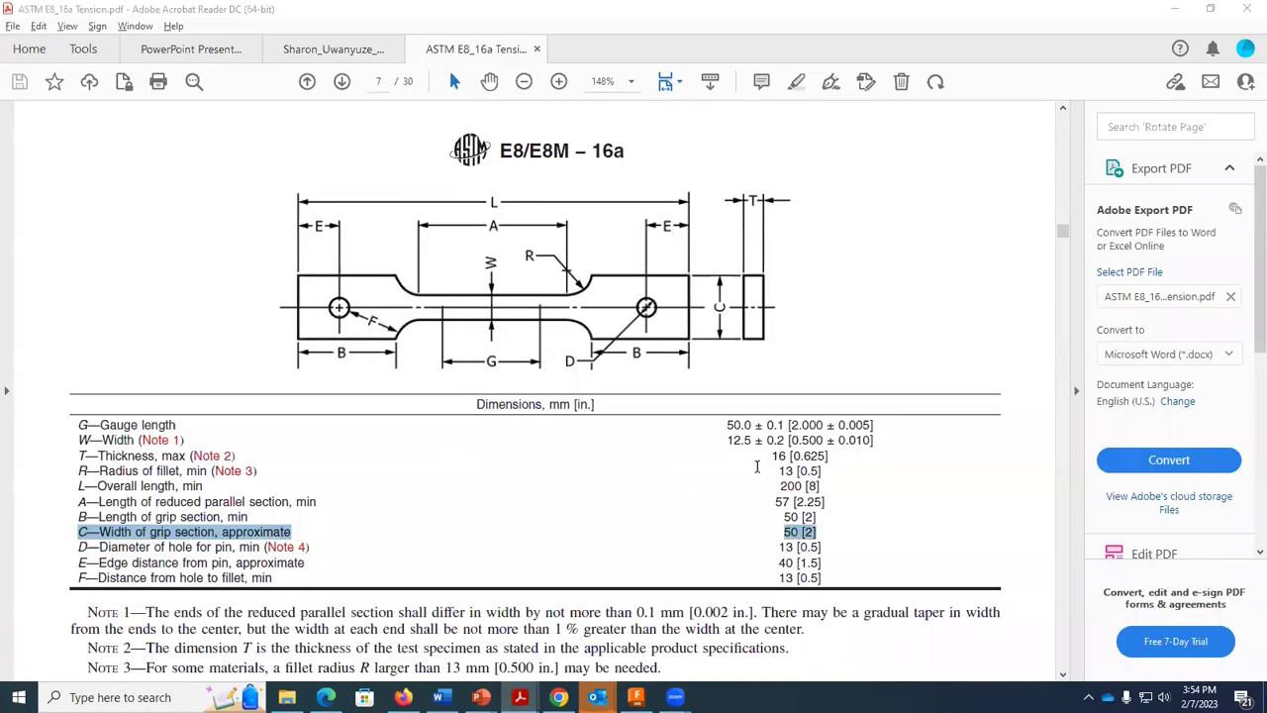
{"action": "key", "text": "alt+Tab"}
Dimension the vertical outer edge of the grip section to 25 mm, half of grip width C
{"action": "left_click", "coordinate": [615, 81]}
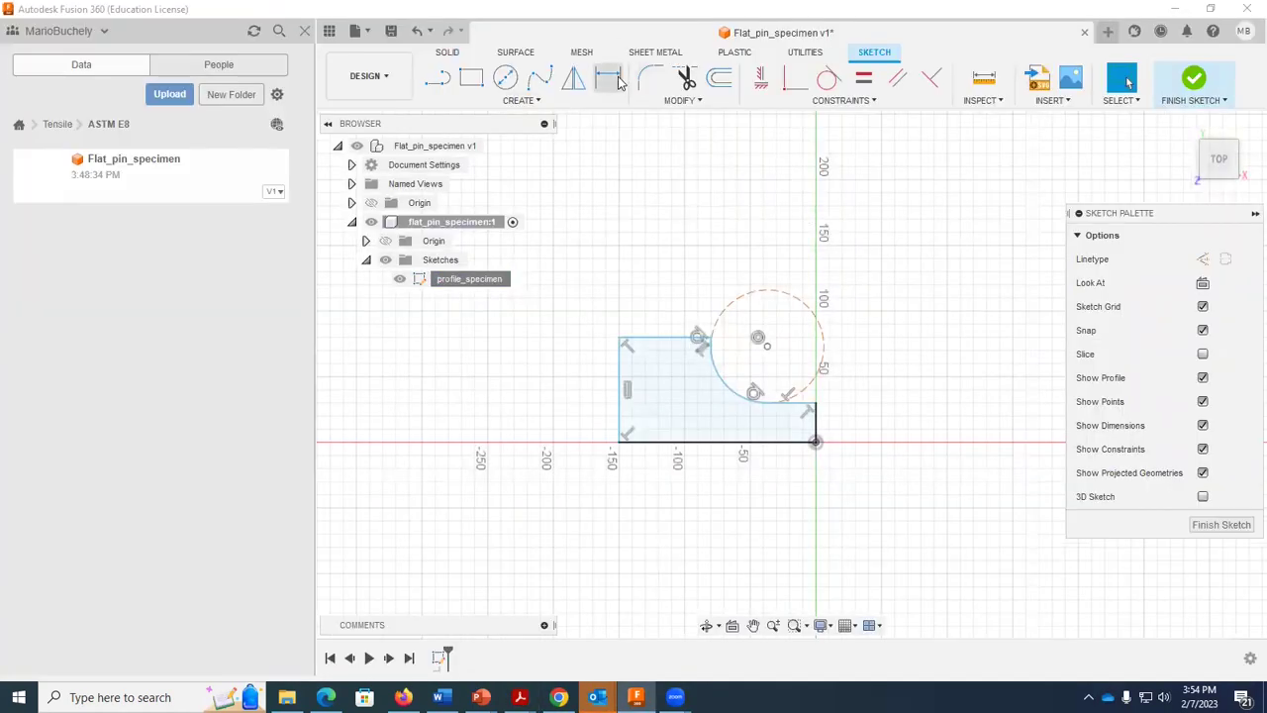
{"action": "left_click", "coordinate": [617, 375]}
{"action": "left_click", "coordinate": [579, 423]}
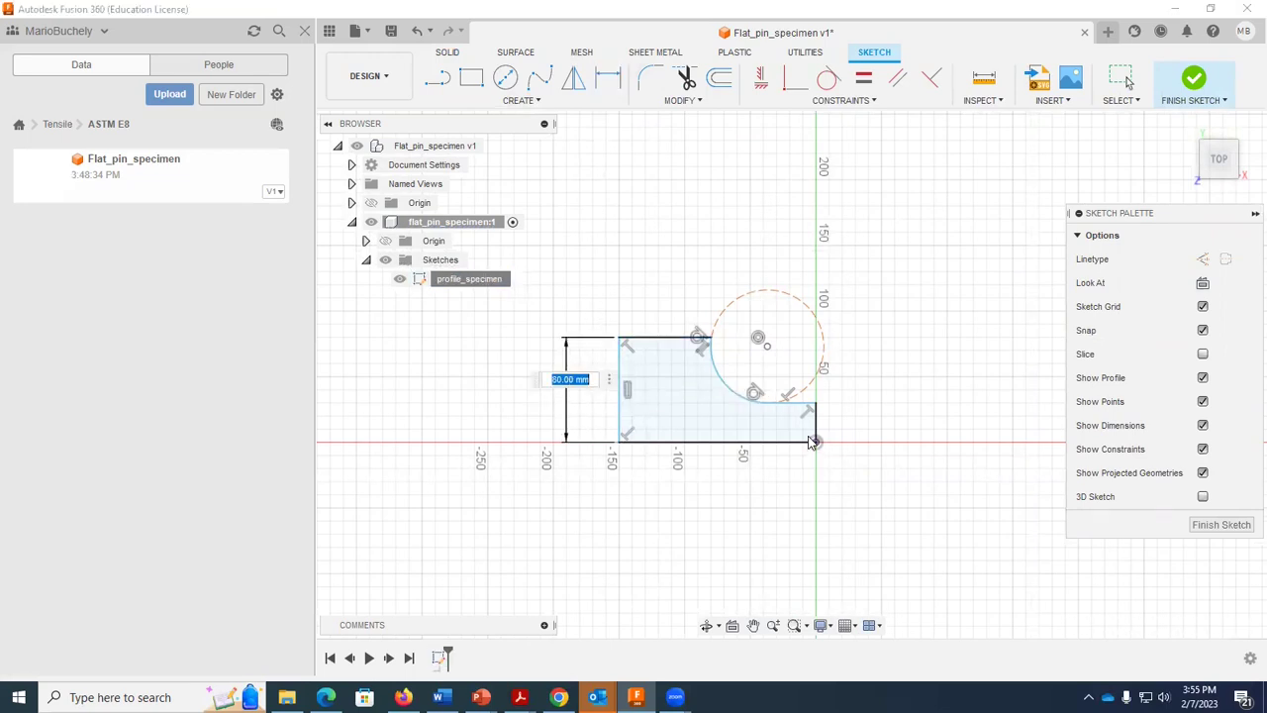
{"action": "type", "text": "50"}
{"action": "key", "text": "alt+Tab"}
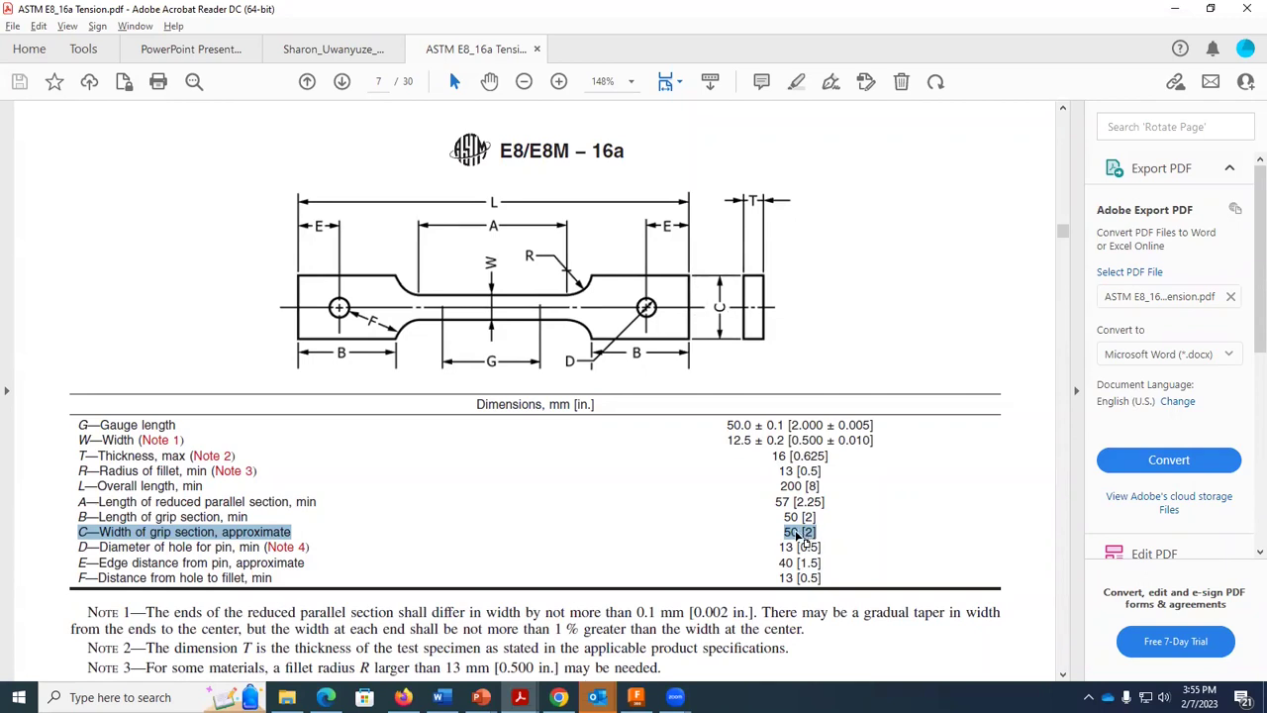
{"action": "key", "text": "alt+Tab"}
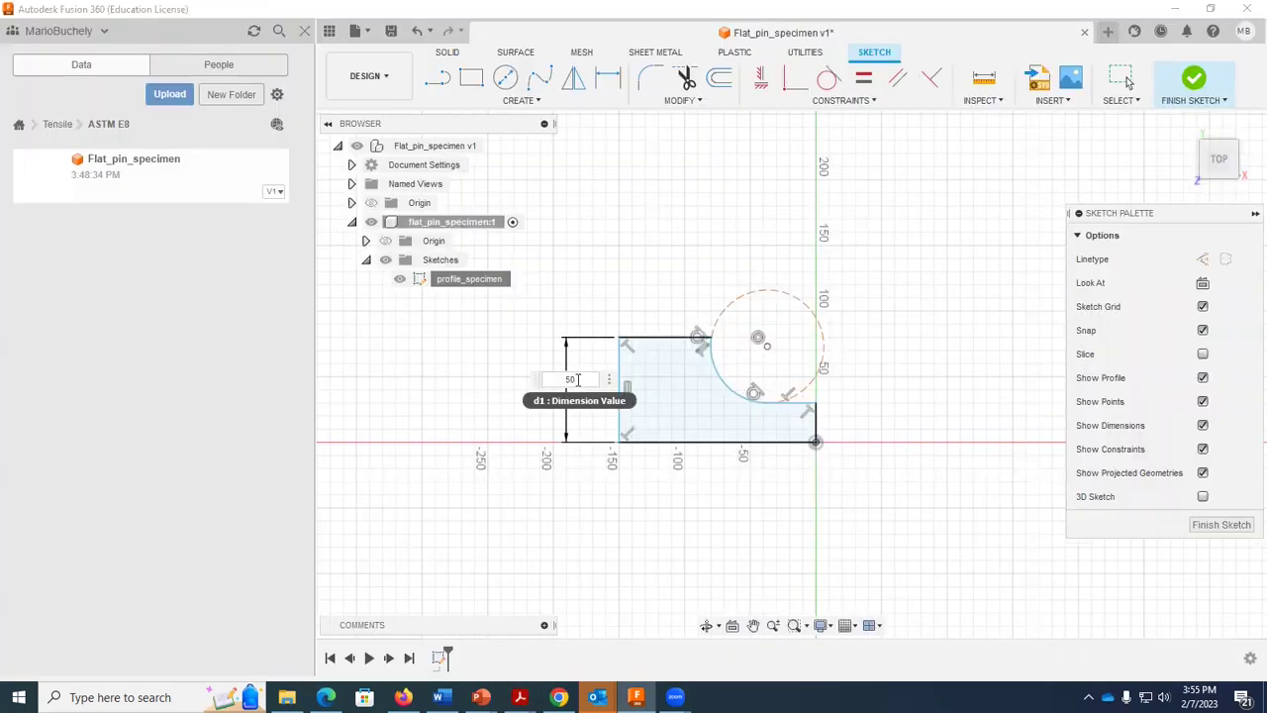
{"action": "key", "text": "Return"}
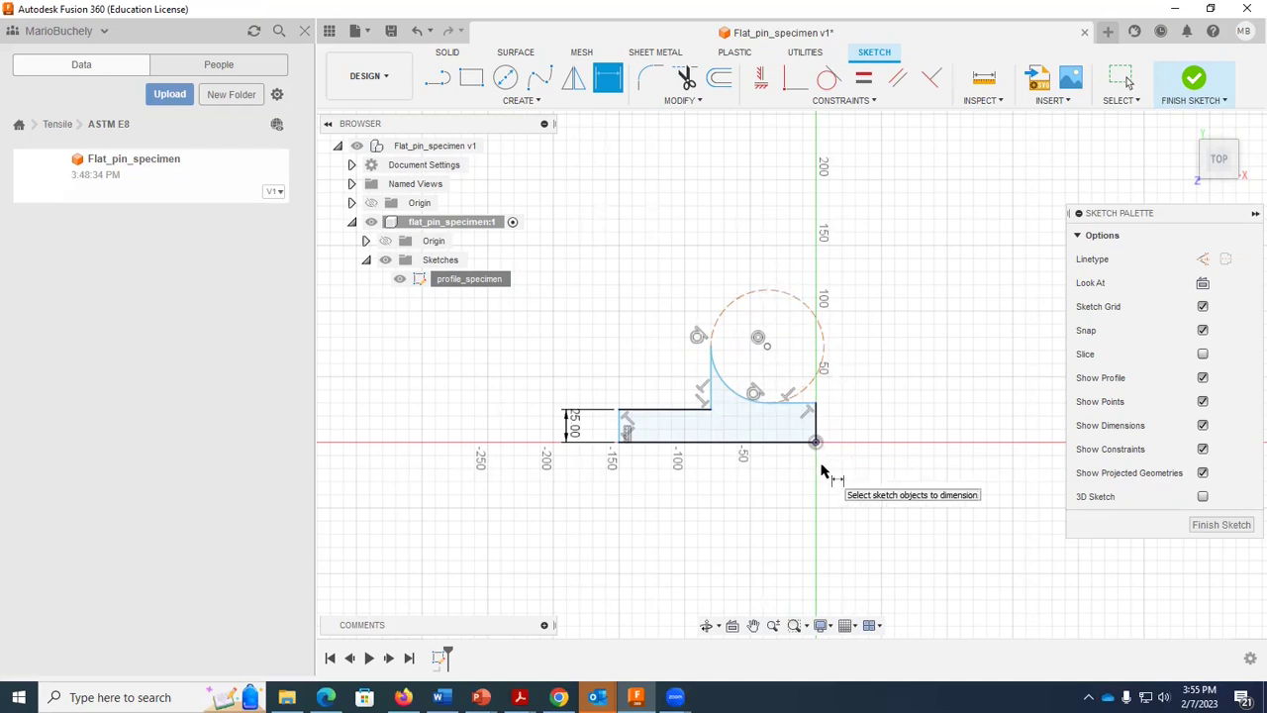
Look up the reduced-section width W in the dimension table of the ASTM E8 PDF in Adobe Reader
{"action": "key", "text": "alt+Tab"}
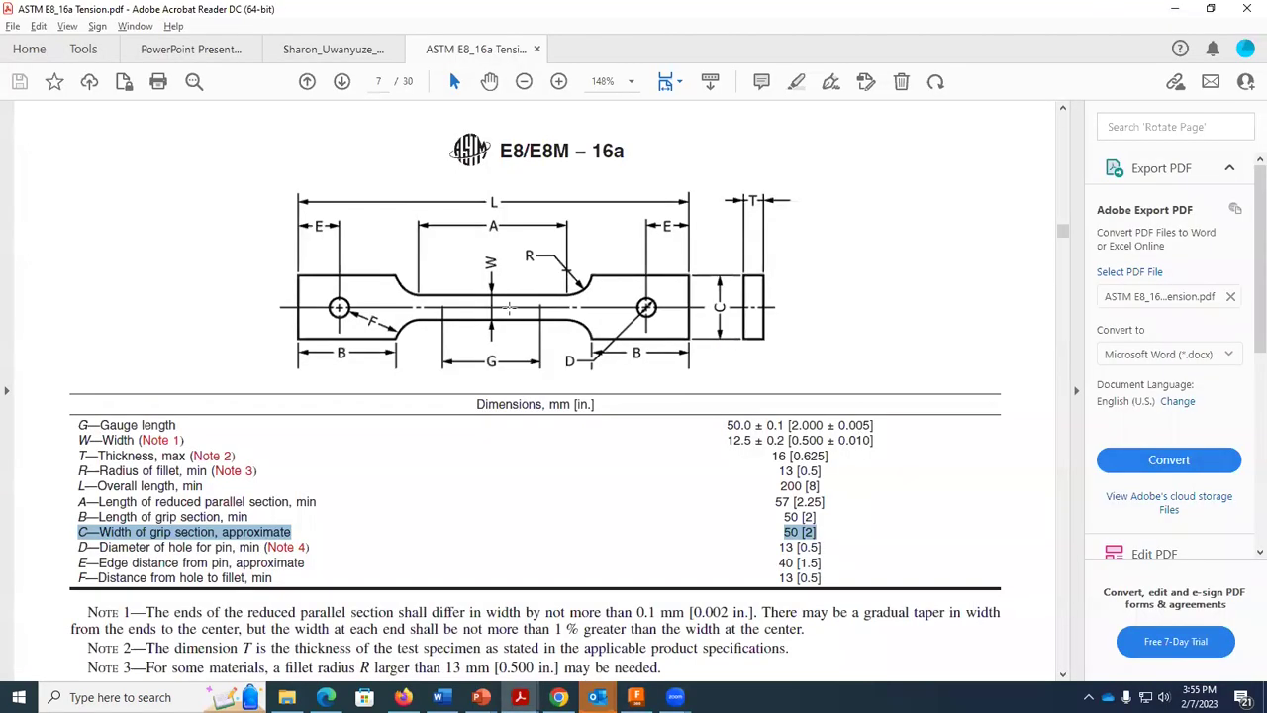
{"action": "key", "text": "alt+Tab"}
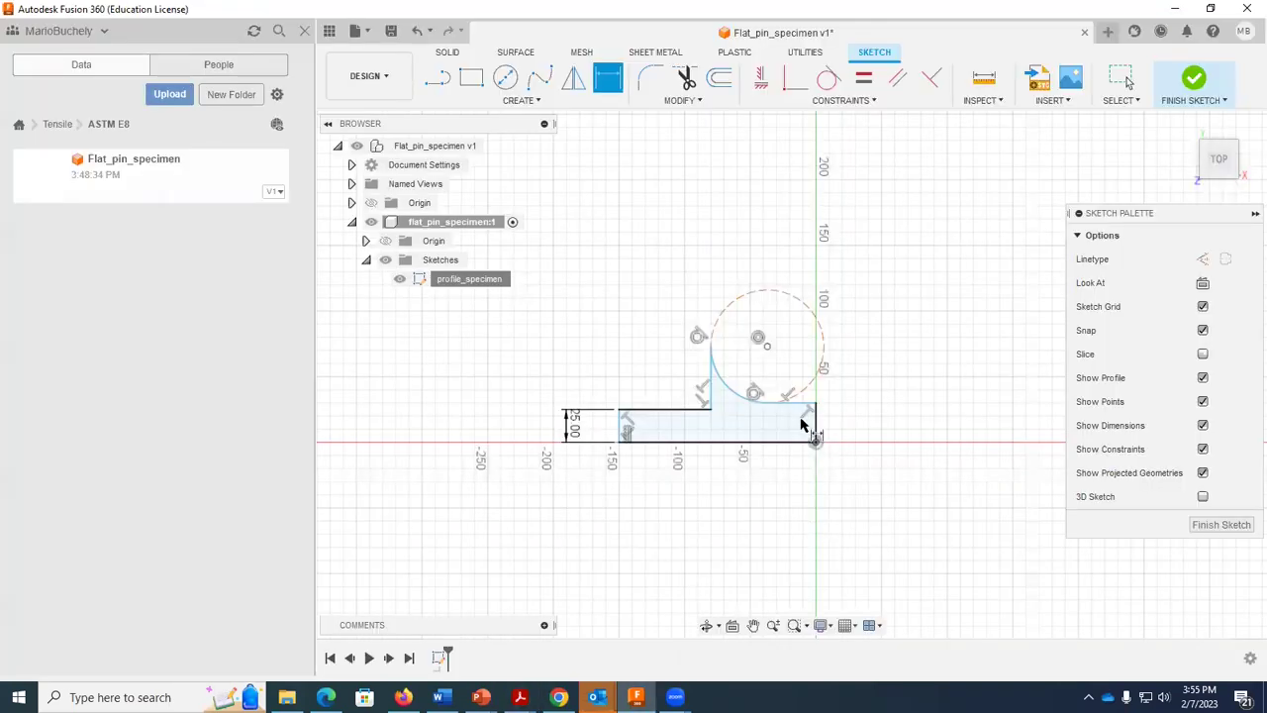
{"action": "key", "text": "alt+Tab"}
{"action": "left_click_drag", "start_coordinate": [78, 439], "coordinate": [708, 450]}
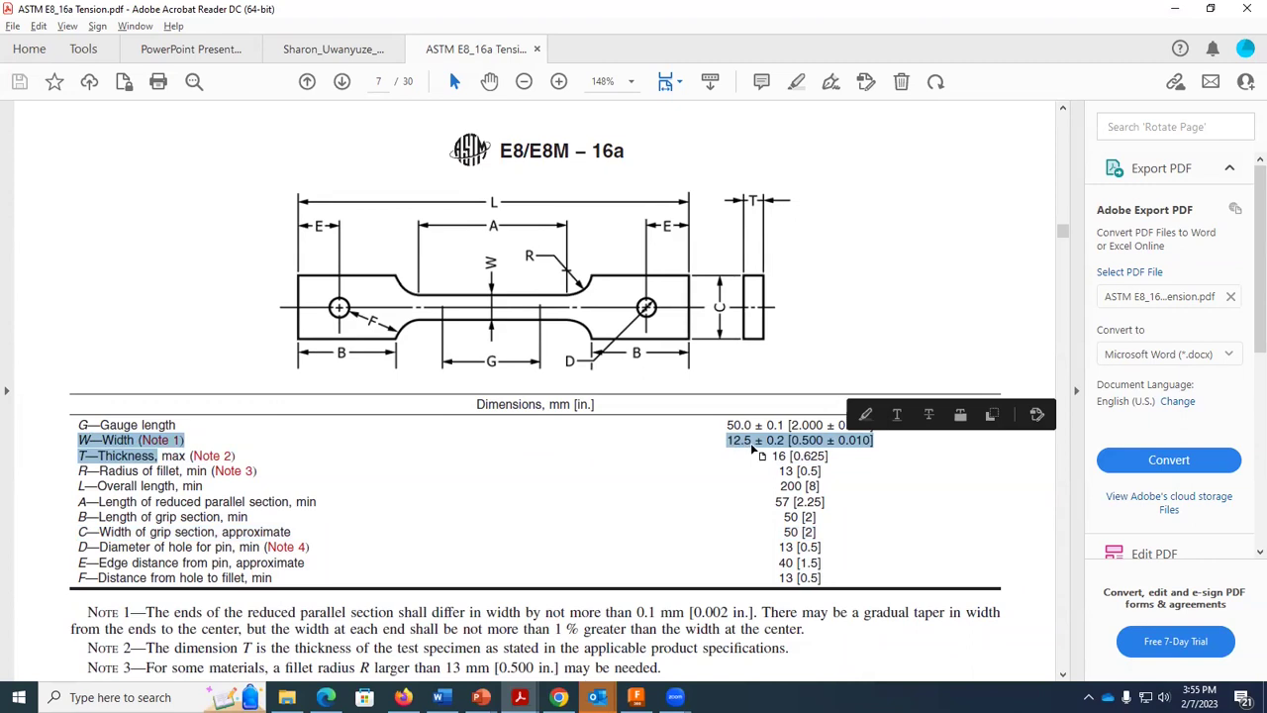
{"action": "scroll", "coordinate": [752, 443], "scroll_direction": "down", "scroll_amount": 1}
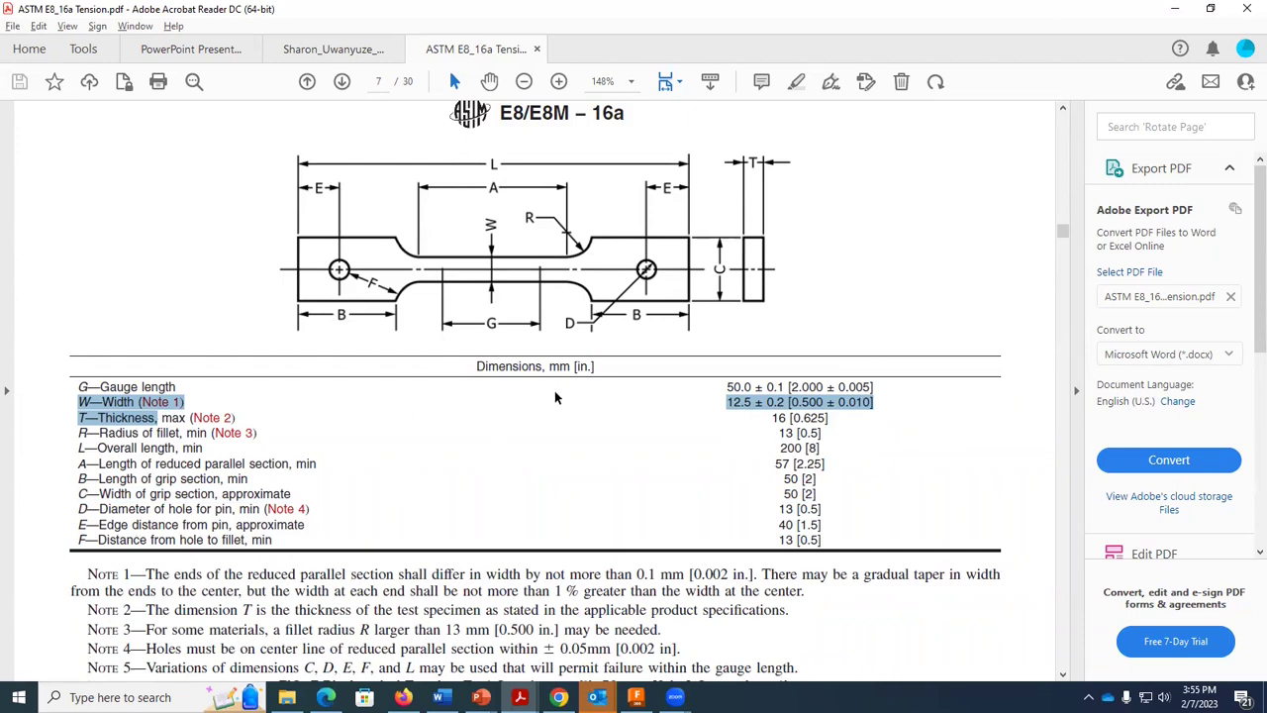
Dimension the short vertical edge of the reduced section at the origin to 12.5/2 mm
{"action": "key", "text": "alt+Tab"}
{"action": "left_click", "coordinate": [607, 83]}
{"action": "left_click", "coordinate": [815, 426]}
{"action": "left_click", "coordinate": [888, 421]}
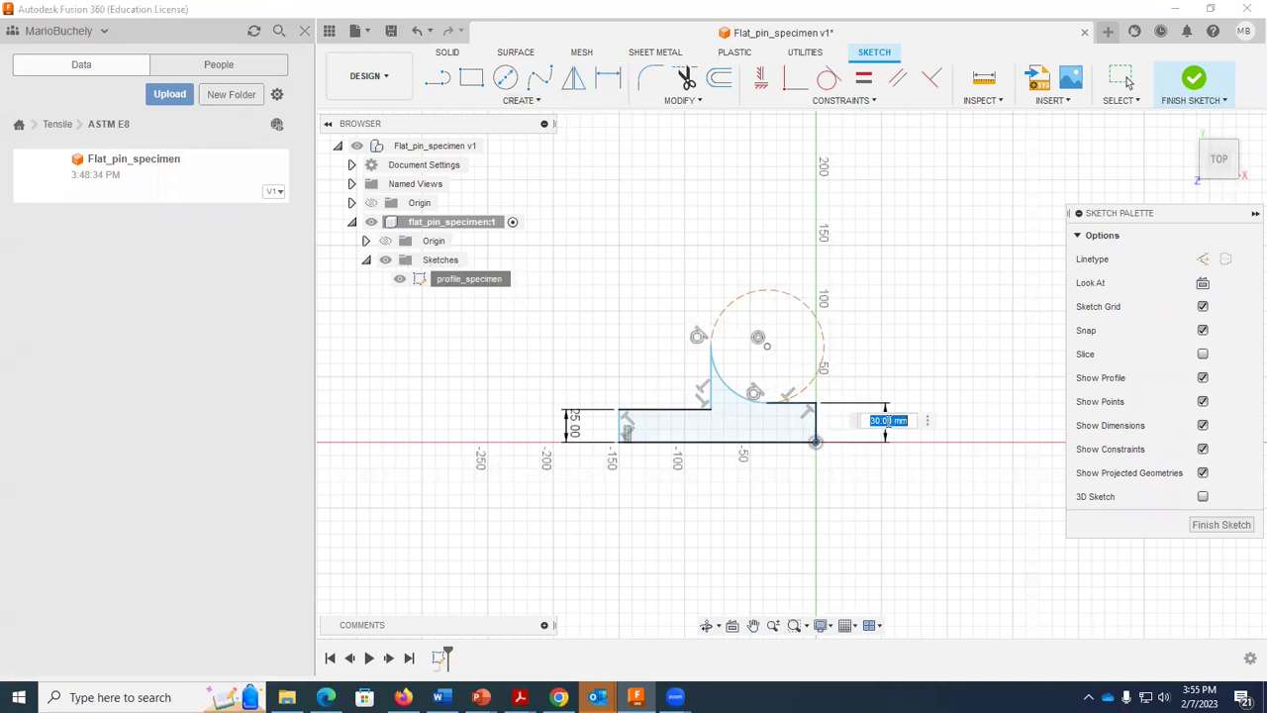
{"action": "type", "text": "12.5/2"}
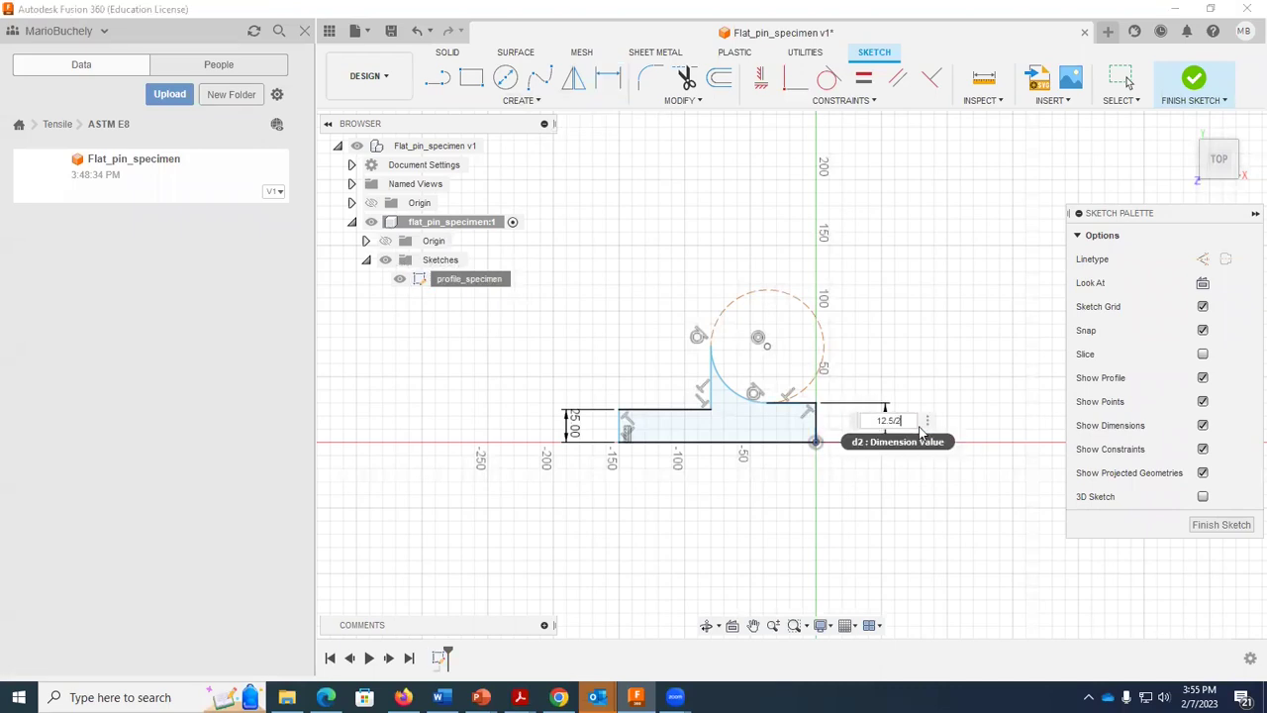
{"action": "key", "text": "Return"}
Look up the minimum fillet radius R and its accompanying Note 3 in the ASTM E8 PDF in Adobe Reader
{"action": "scroll", "coordinate": [792, 445], "scroll_direction": "up", "scroll_amount": 3}
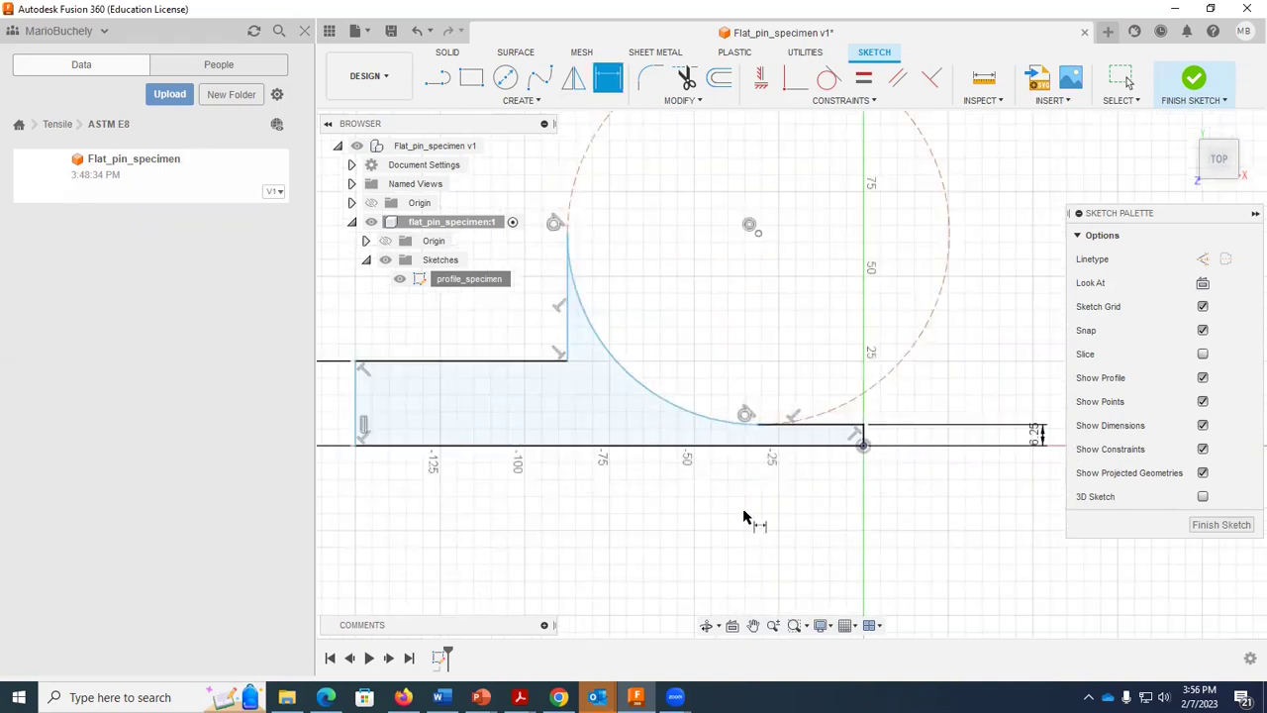
{"action": "key", "text": "alt+Tab"}
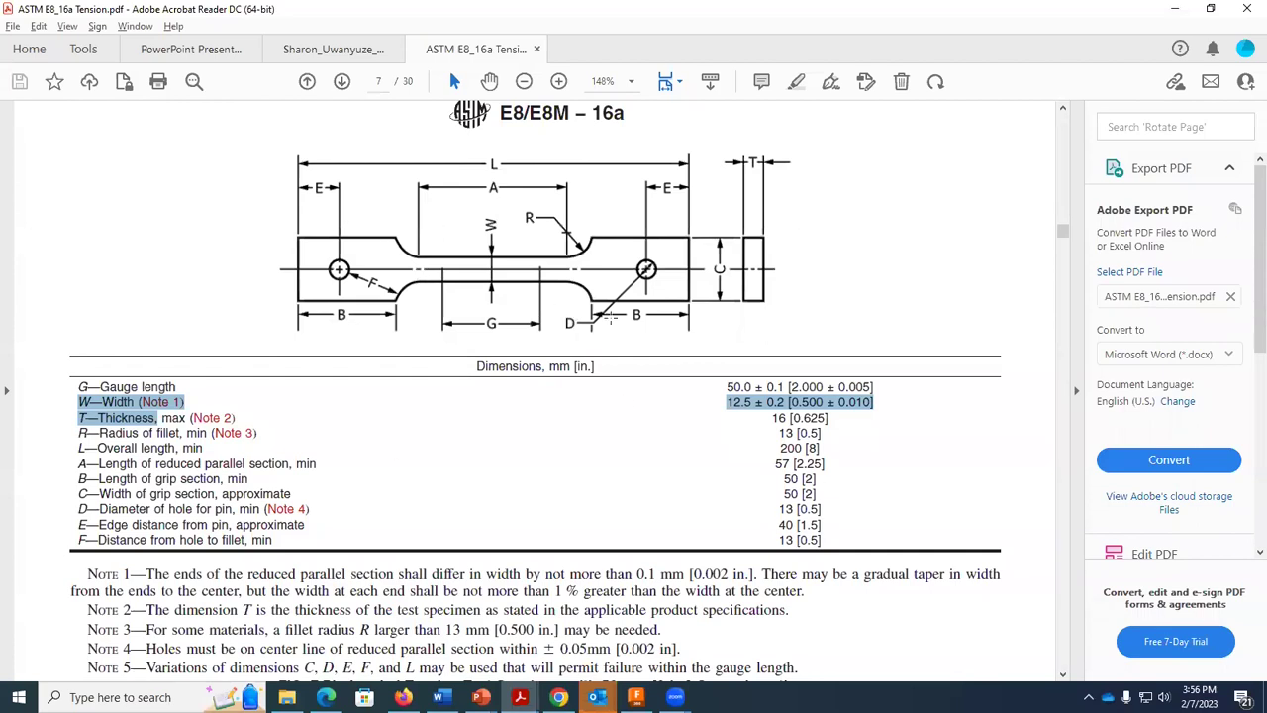
{"action": "left_click_drag", "start_coordinate": [80, 432], "coordinate": [826, 433]}
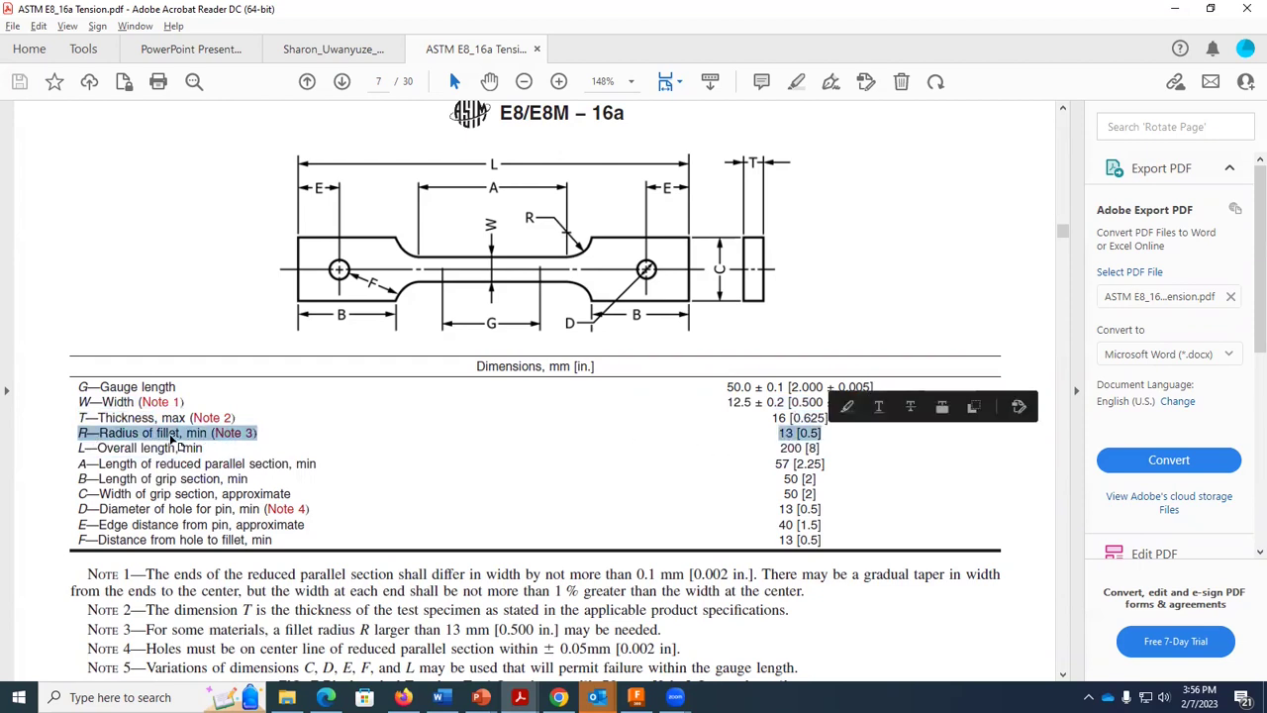
{"action": "mouse_move", "coordinate": [123, 630]}
{"action": "left_mouse_down"}
{"action": "mouse_move", "coordinate": [495, 630]}
{"action": "mouse_move", "coordinate": [481, 630]}
{"action": "mouse_move", "coordinate": [681, 650]}
{"action": "left_mouse_up"}
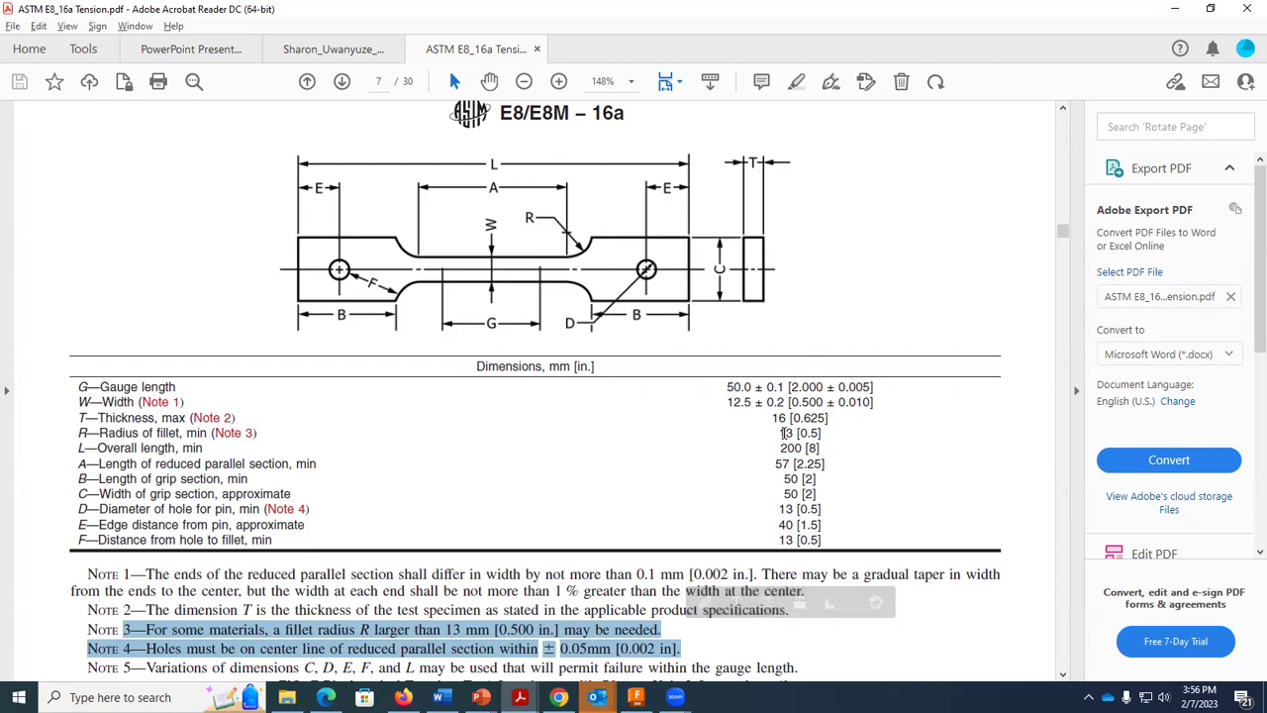
{"action": "key", "text": "alt+Tab"}
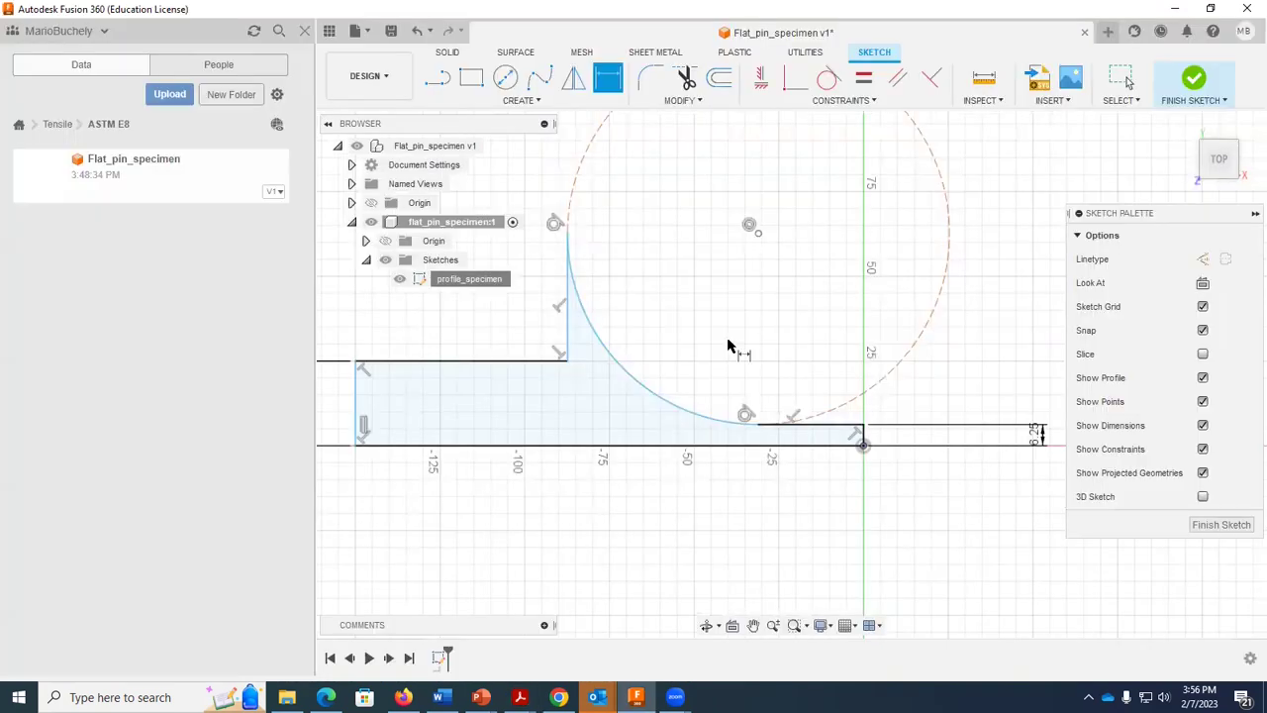
Dimension the radius of the fillet arc between grip and reduced section to 15 mm, checking the minimum R in the ASTM E8 PDF
{"action": "left_click", "coordinate": [588, 157]}
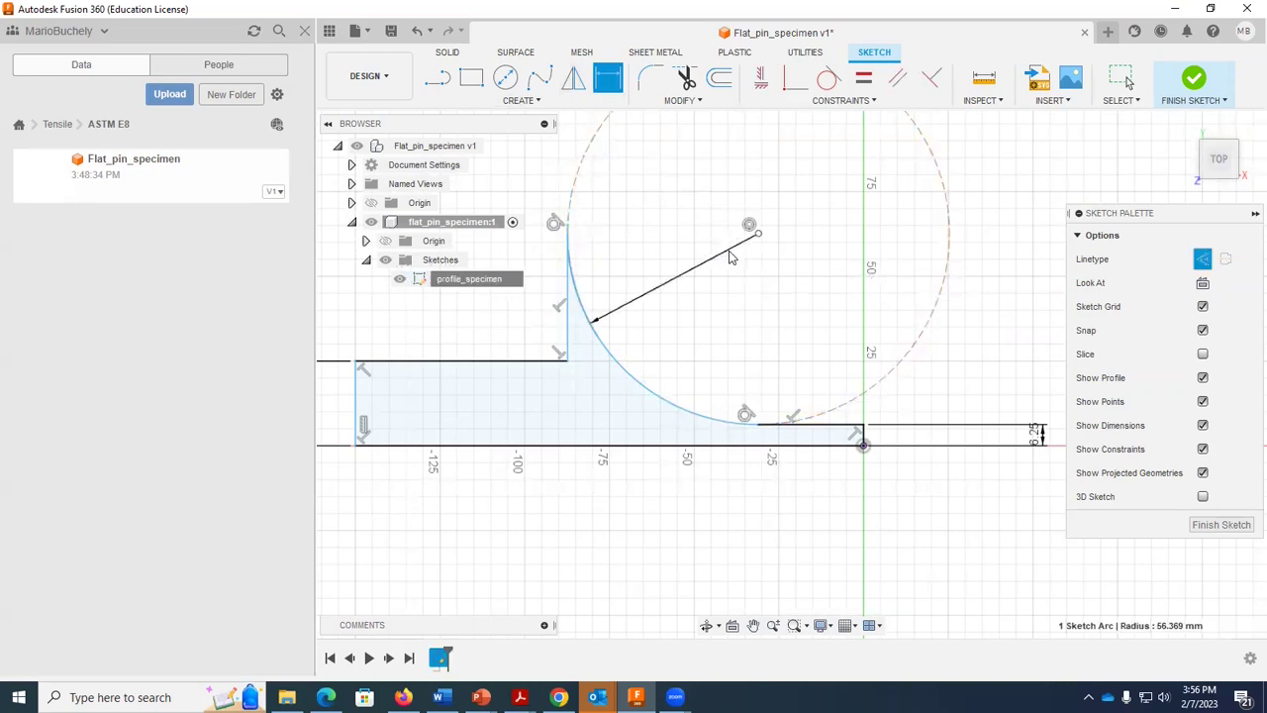
{"action": "left_click", "coordinate": [737, 254]}
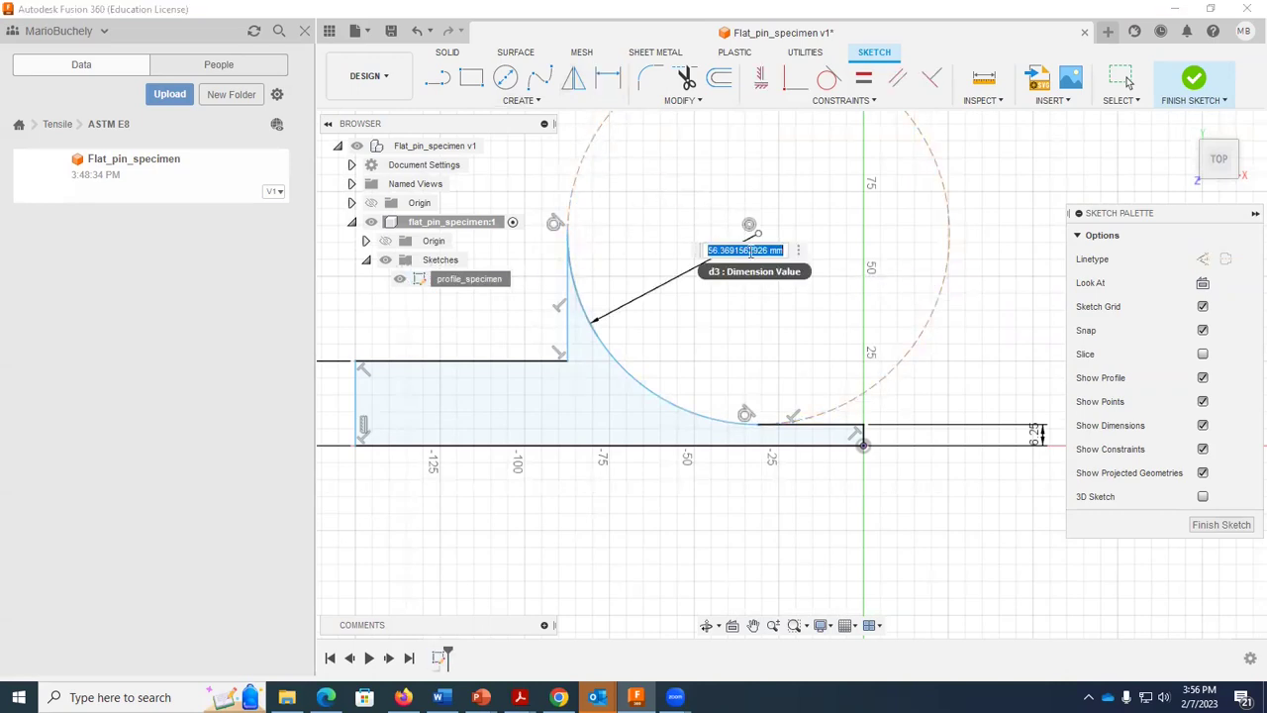
{"action": "key", "text": "alt+Tab"}
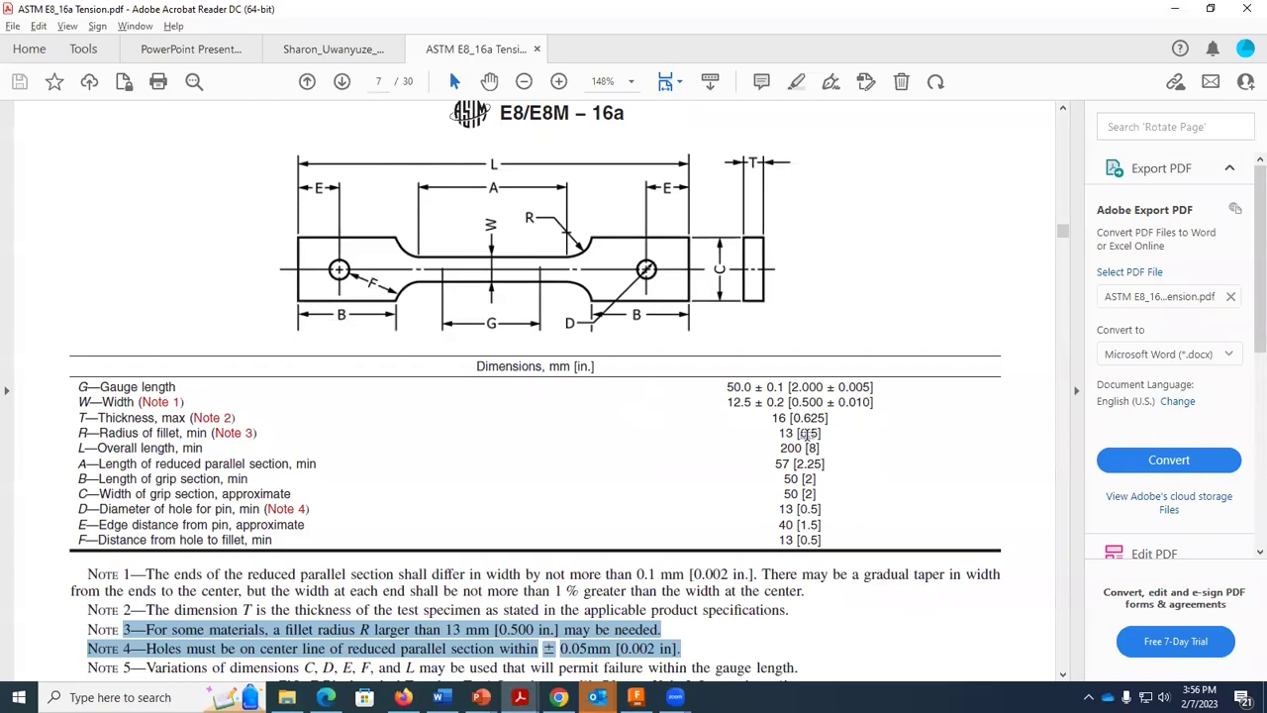
{"action": "key", "text": "alt+Tab"}
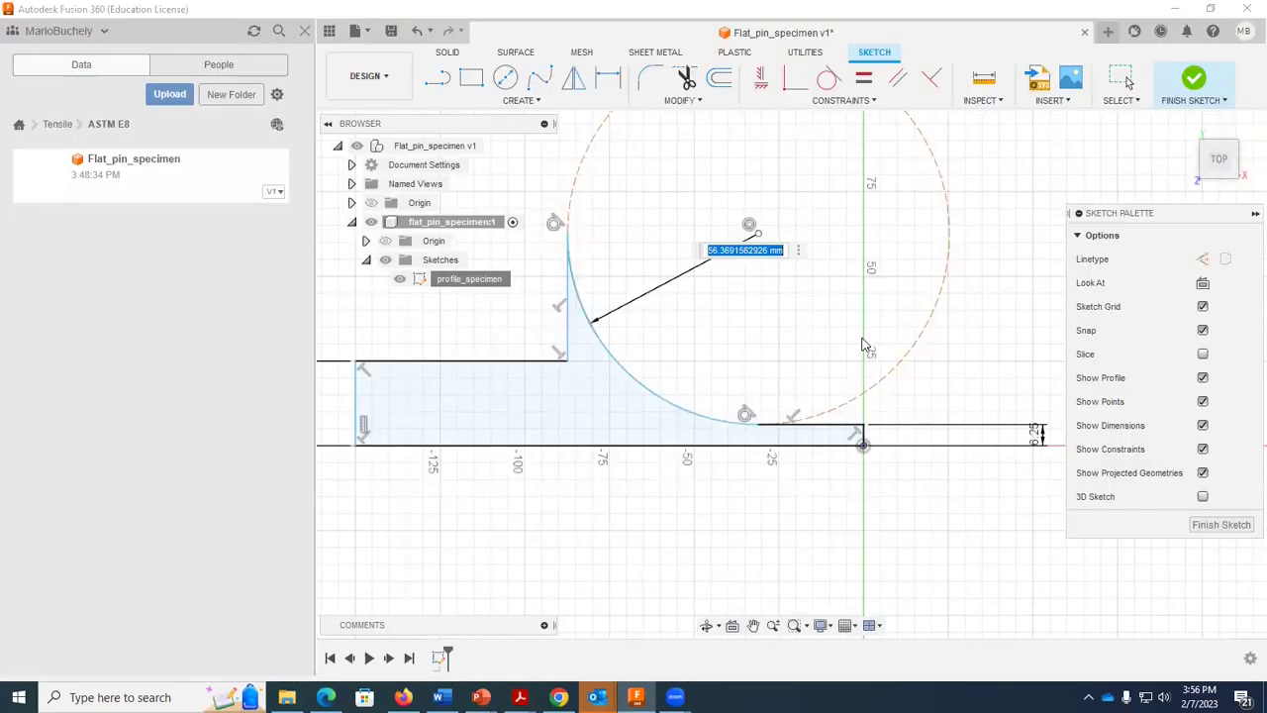
{"action": "type", "text": "15"}
{"action": "key", "text": "Return"}
{"action": "scroll", "coordinate": [742, 394], "scroll_direction": "up", "scroll_amount": 4}
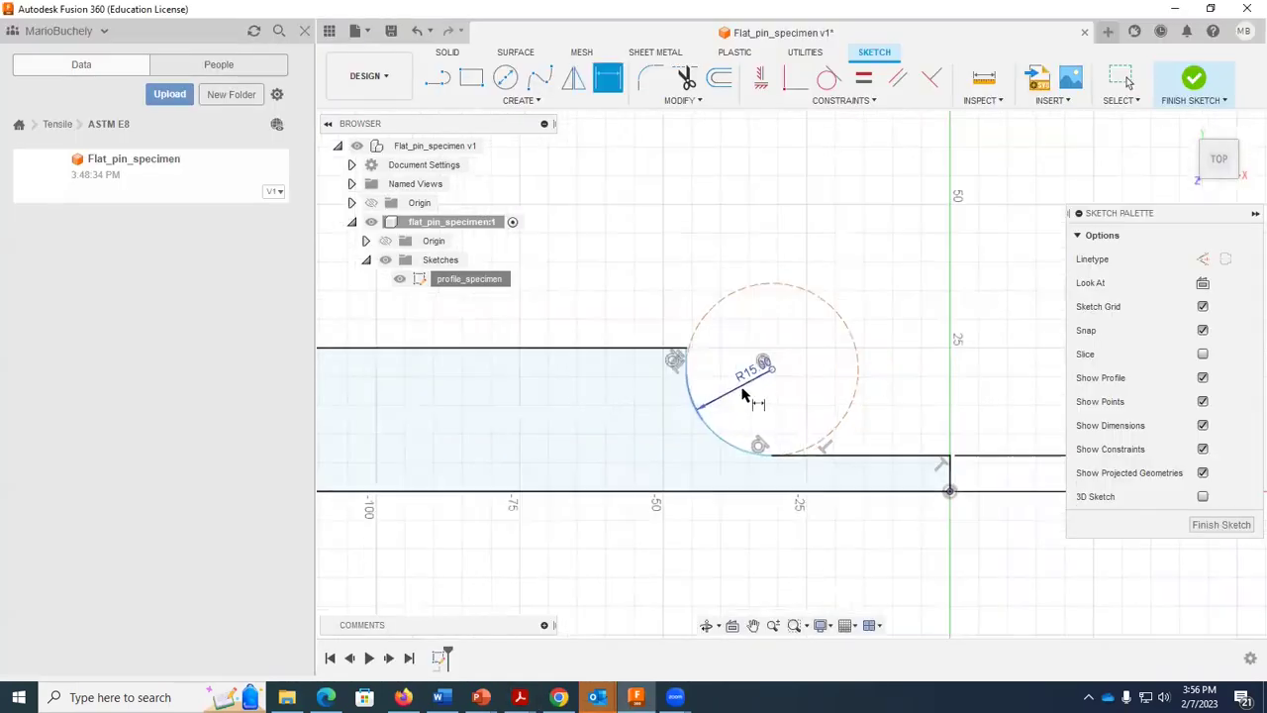
Try a 20 mm radius on the fillet arc and set it back to 15 mm
{"action": "key", "text": "alt+Tab"}
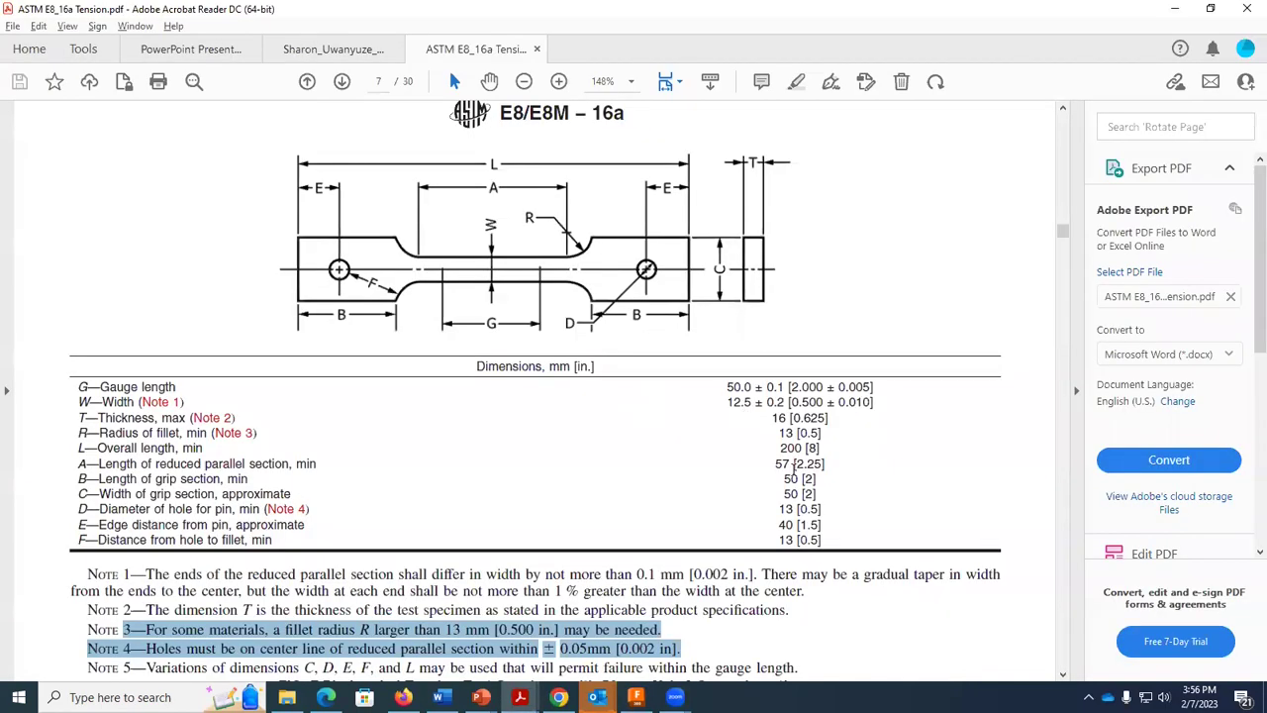
{"action": "key", "text": "alt+Tab"}
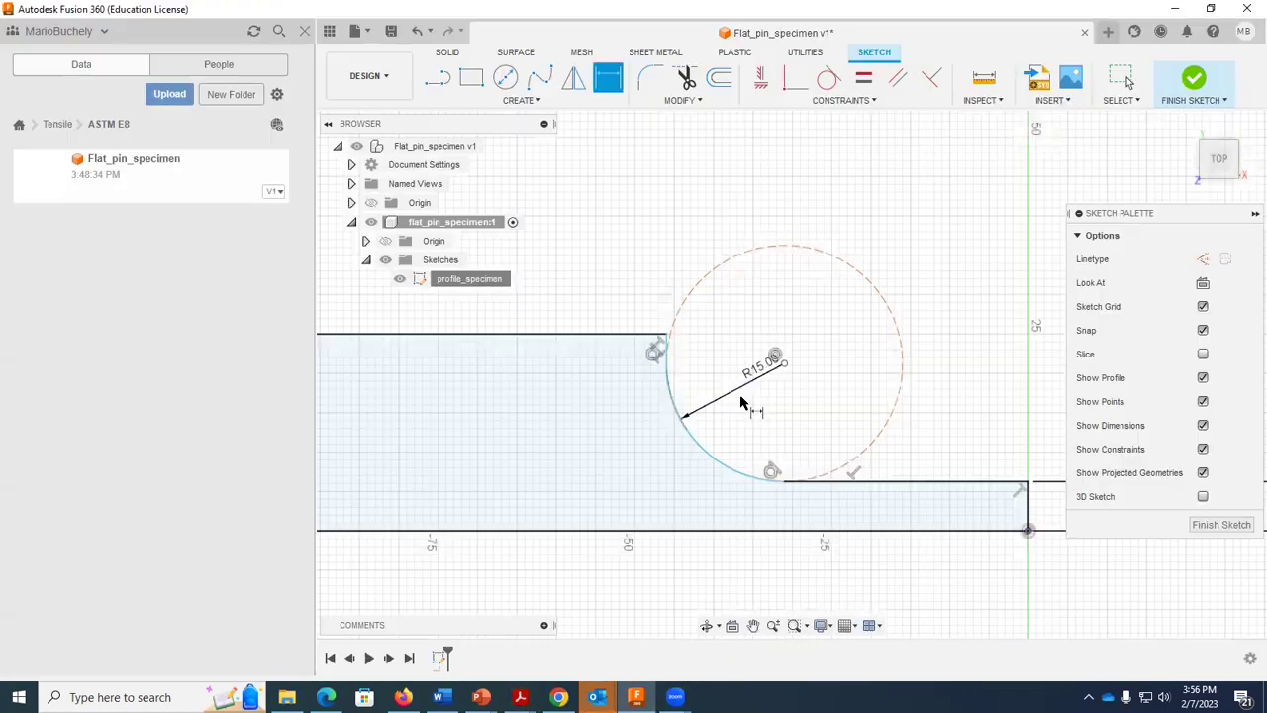
{"action": "double_click", "coordinate": [763, 372]}
{"action": "type", "text": "20"}
{"action": "key", "text": "Return"}
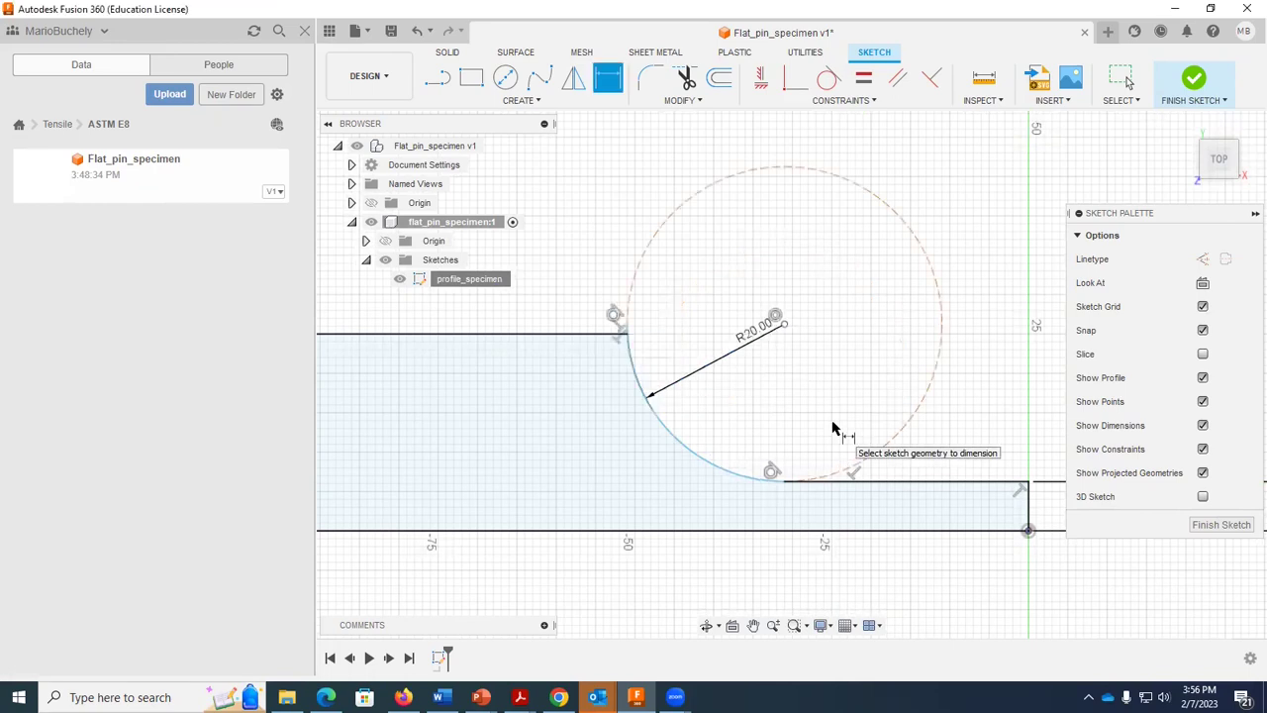
{"action": "double_click", "coordinate": [760, 334]}
{"action": "type", "text": "15"}
{"action": "key", "text": "Return"}
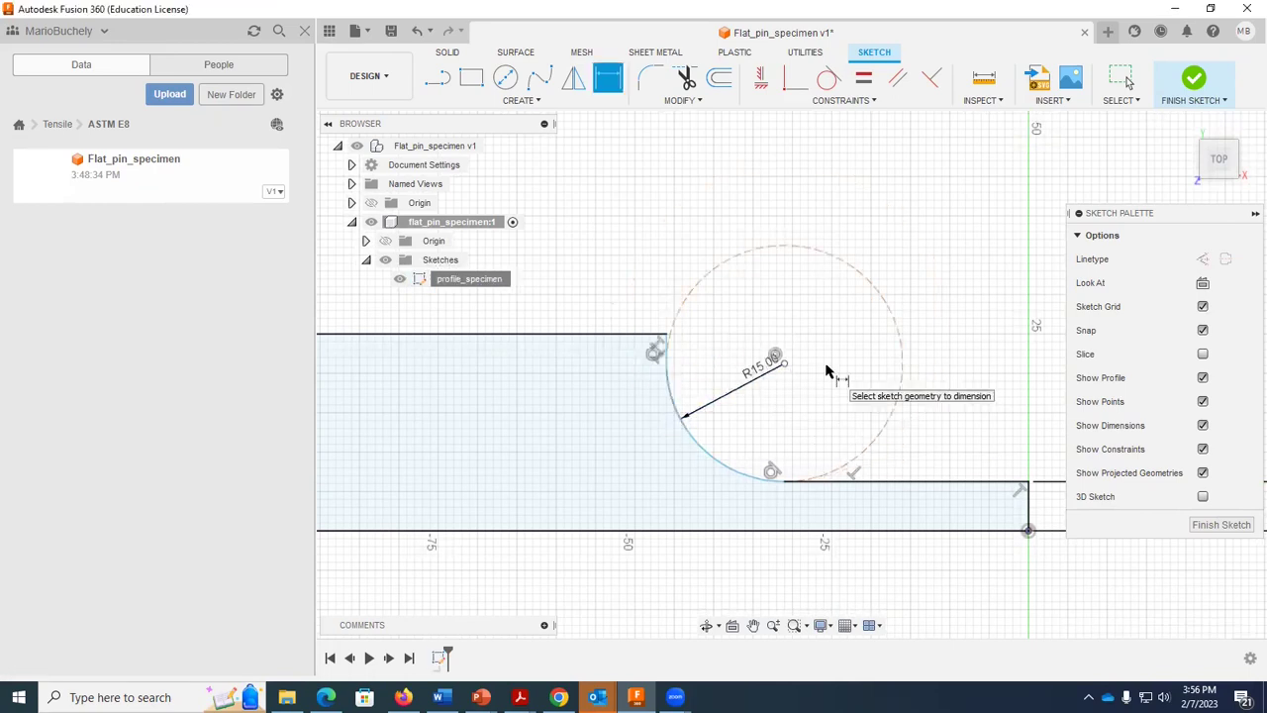
Look up the minimum grip section length B in the dimension table of the ASTM E8 PDF in Adobe Reader
{"action": "scroll", "coordinate": [764, 532], "scroll_direction": "down", "scroll_amount": 4}
{"action": "scroll", "coordinate": [482, 537], "scroll_direction": "down", "scroll_amount": 2}
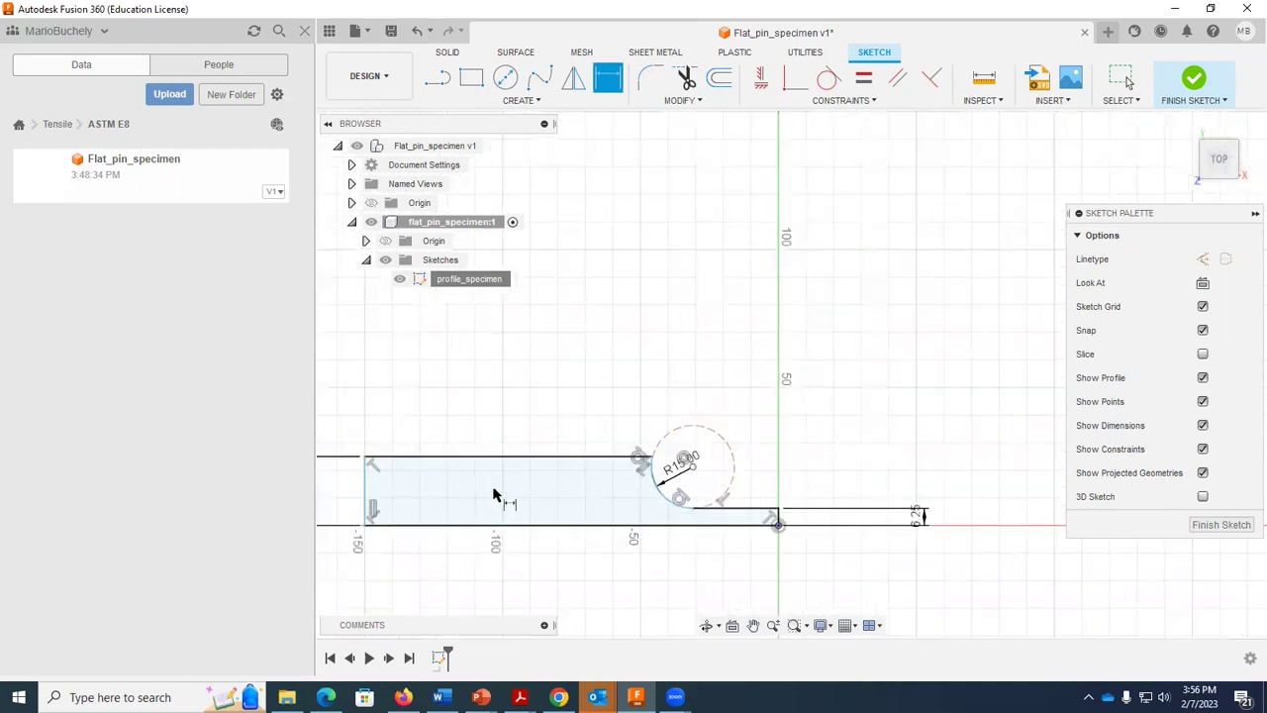
{"action": "left_click", "coordinate": [753, 625]}
{"action": "left_click_drag", "start_coordinate": [611, 513], "coordinate": [711, 483]}
{"action": "key", "text": "alt+Tab"}
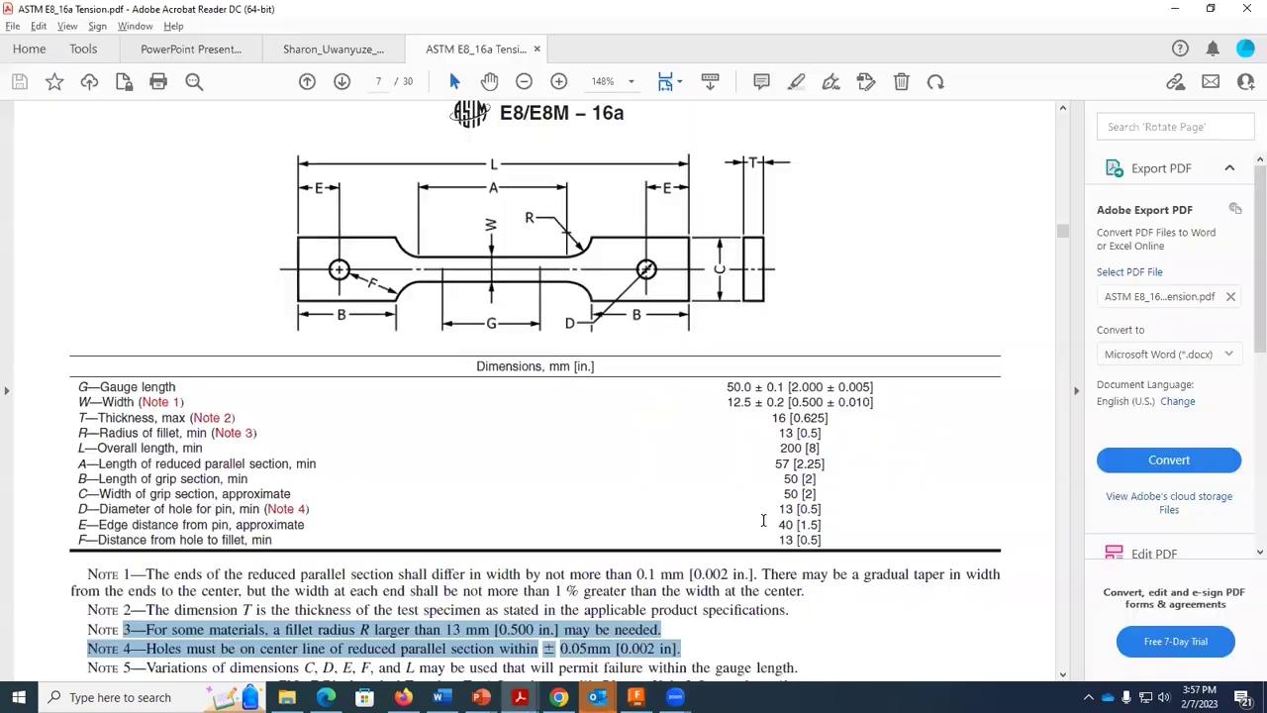
{"action": "left_click_drag", "start_coordinate": [79, 478], "coordinate": [818, 479]}
In Fusion 360, dimension the upper horizontal edge of the grip section to 50 mm, the grip length B
{"action": "key", "text": "alt+Tab"}
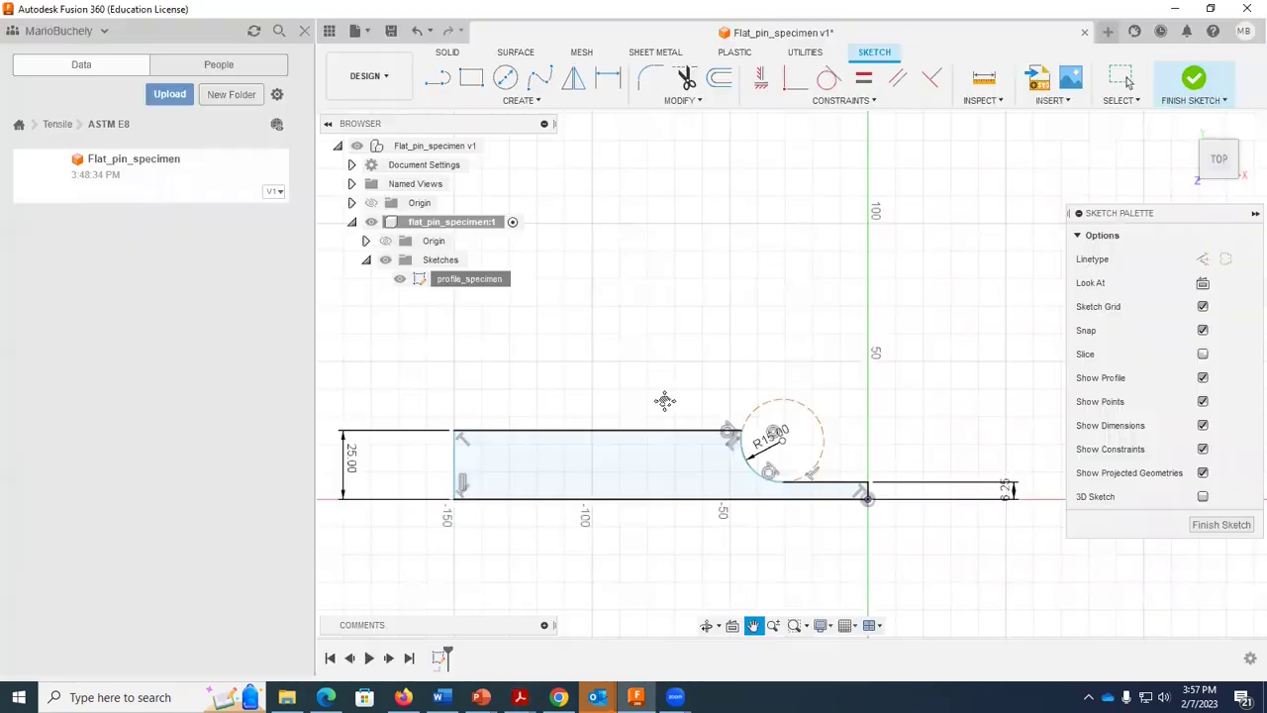
{"action": "left_click", "coordinate": [642, 429]}
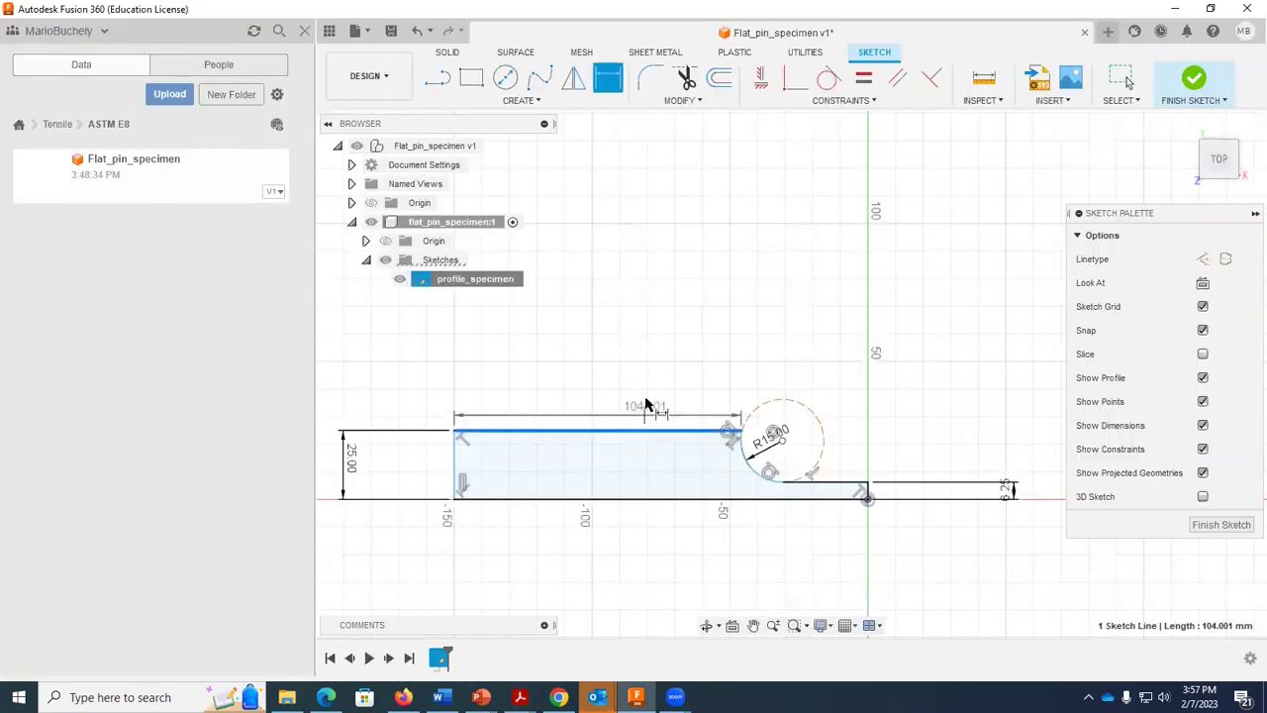
{"action": "left_click", "coordinate": [656, 339]}
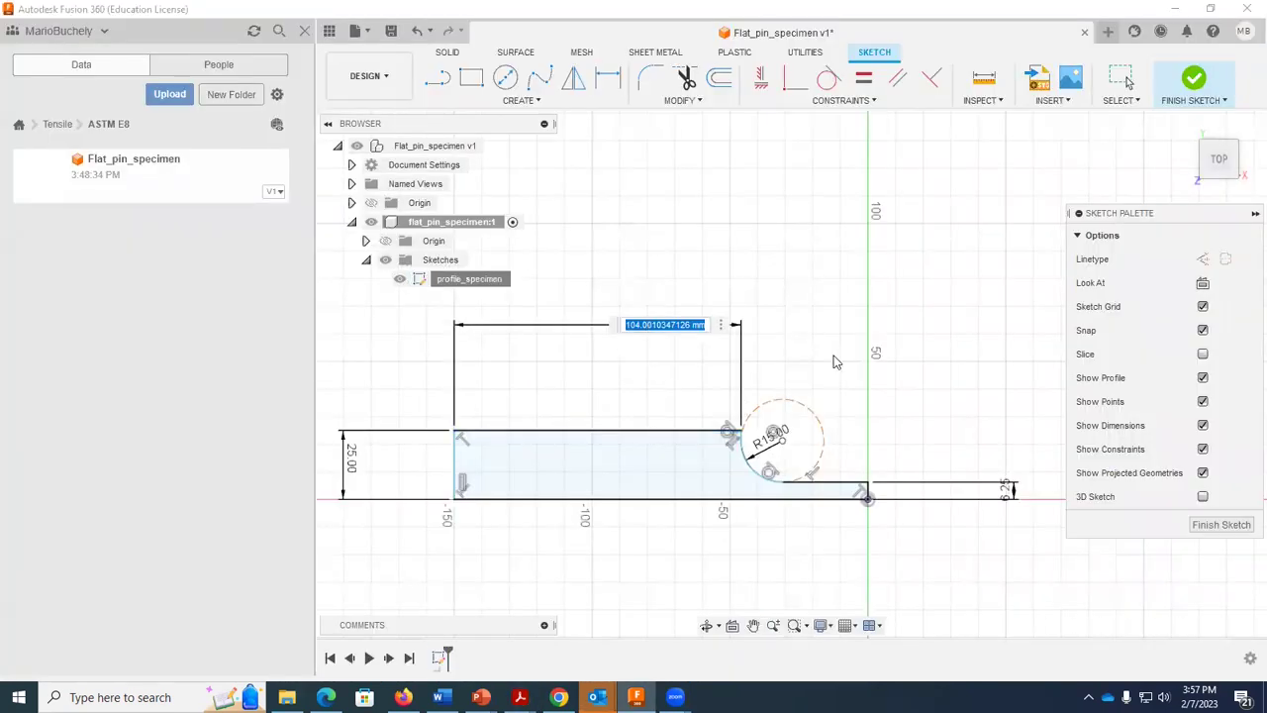
{"action": "type", "text": "50"}
{"action": "key", "text": "Return"}
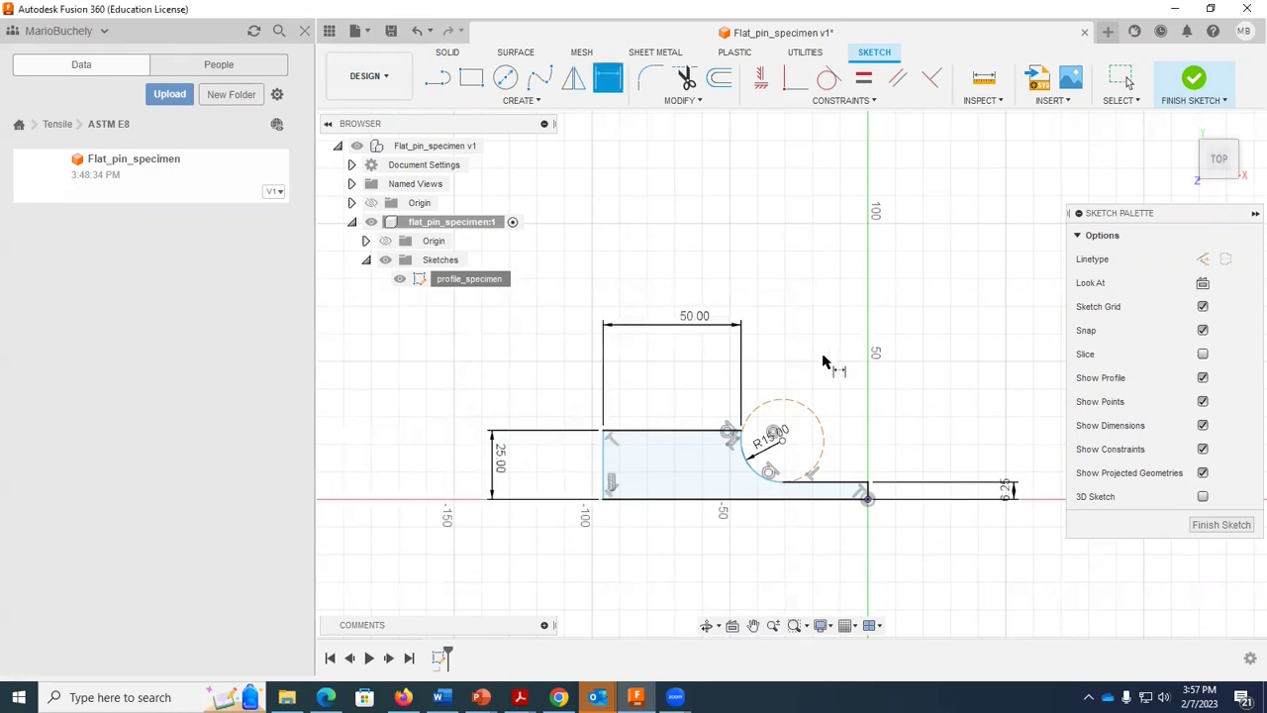
Look up the minimum reduced parallel section length A in the dimension table of the ASTM E8 PDF in Adobe Reader
{"action": "scroll", "coordinate": [781, 435], "scroll_direction": "up", "scroll_amount": 5}
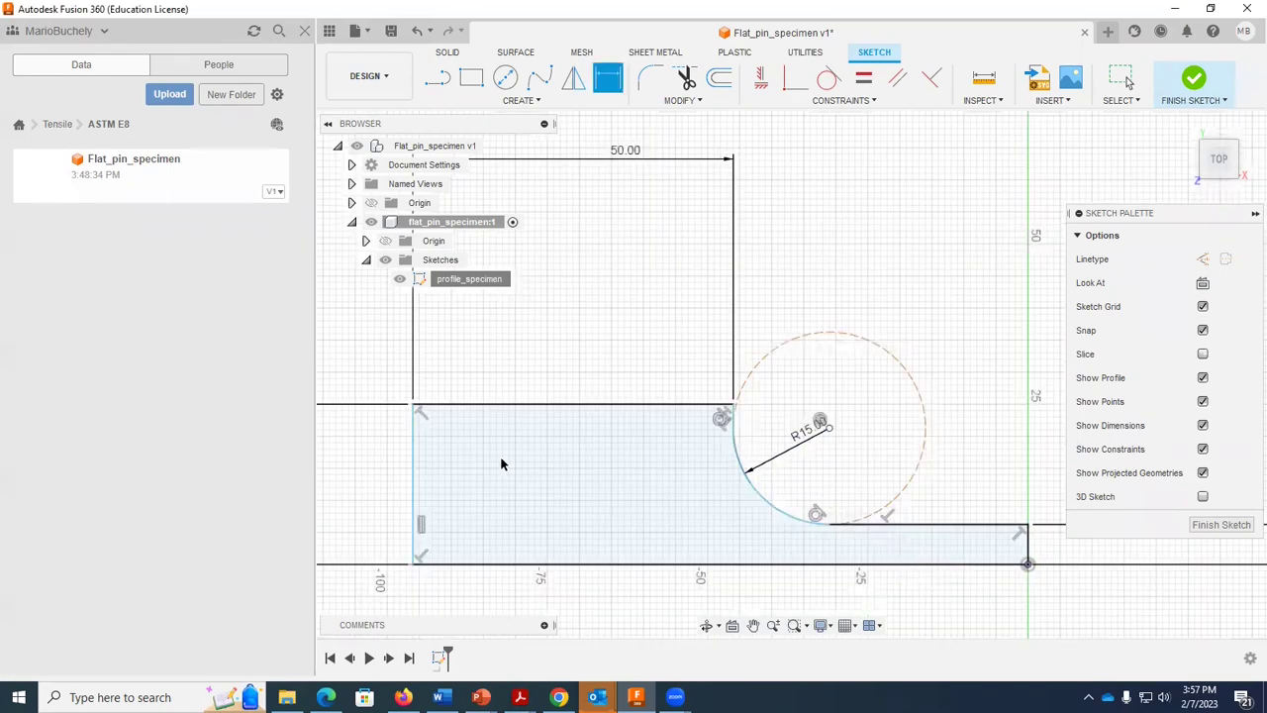
{"action": "key", "text": "alt+Tab"}
{"action": "key", "text": "alt+Tab"}
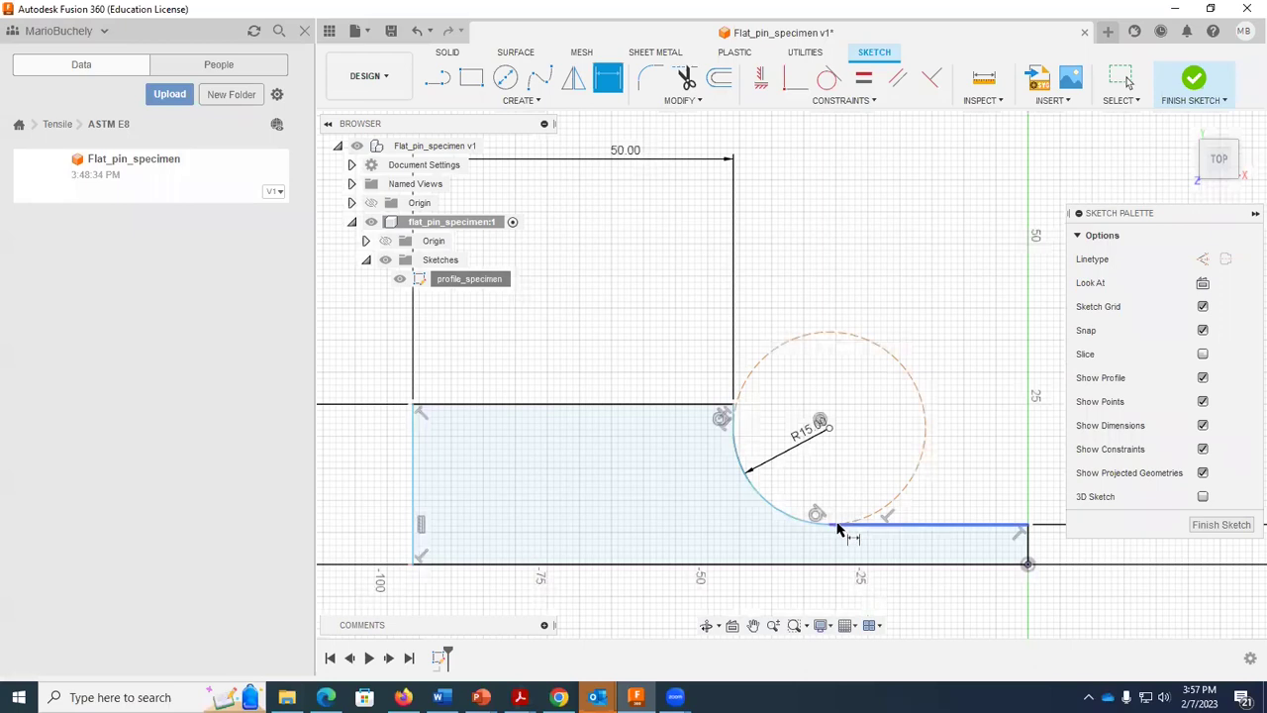
{"action": "key", "text": "alt+Tab"}
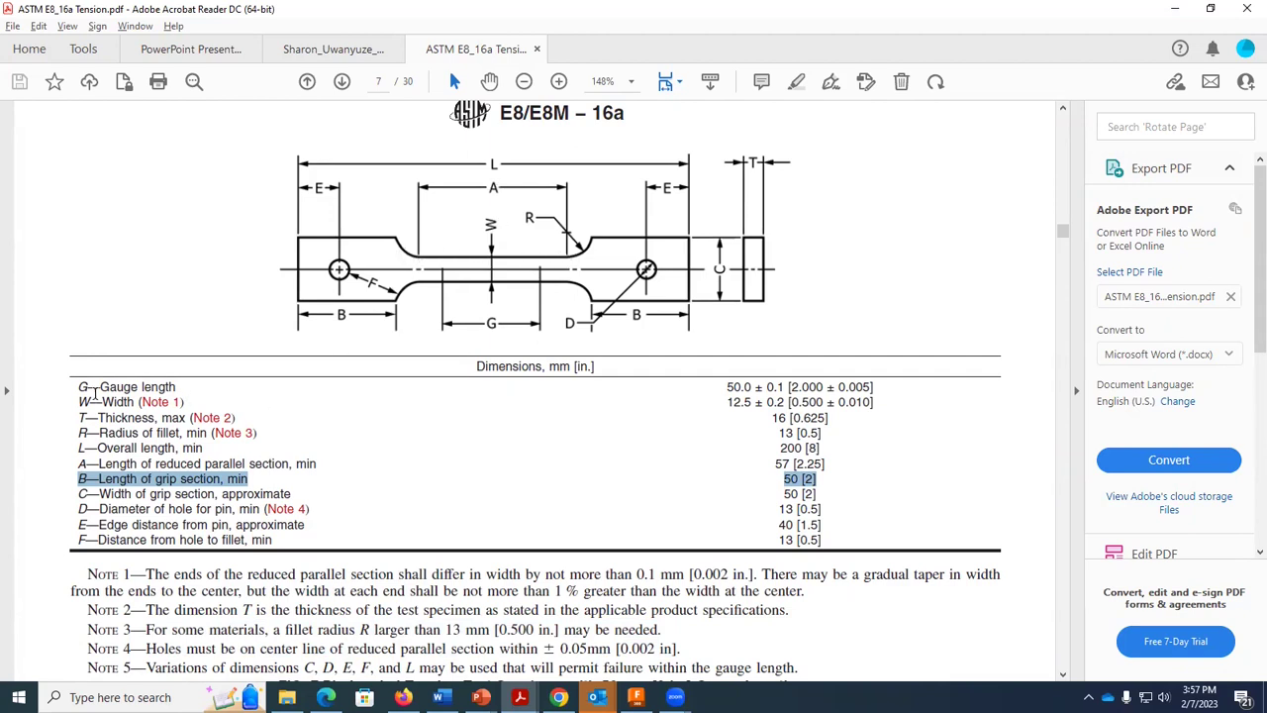
{"action": "left_click_drag", "start_coordinate": [81, 464], "coordinate": [782, 473]}
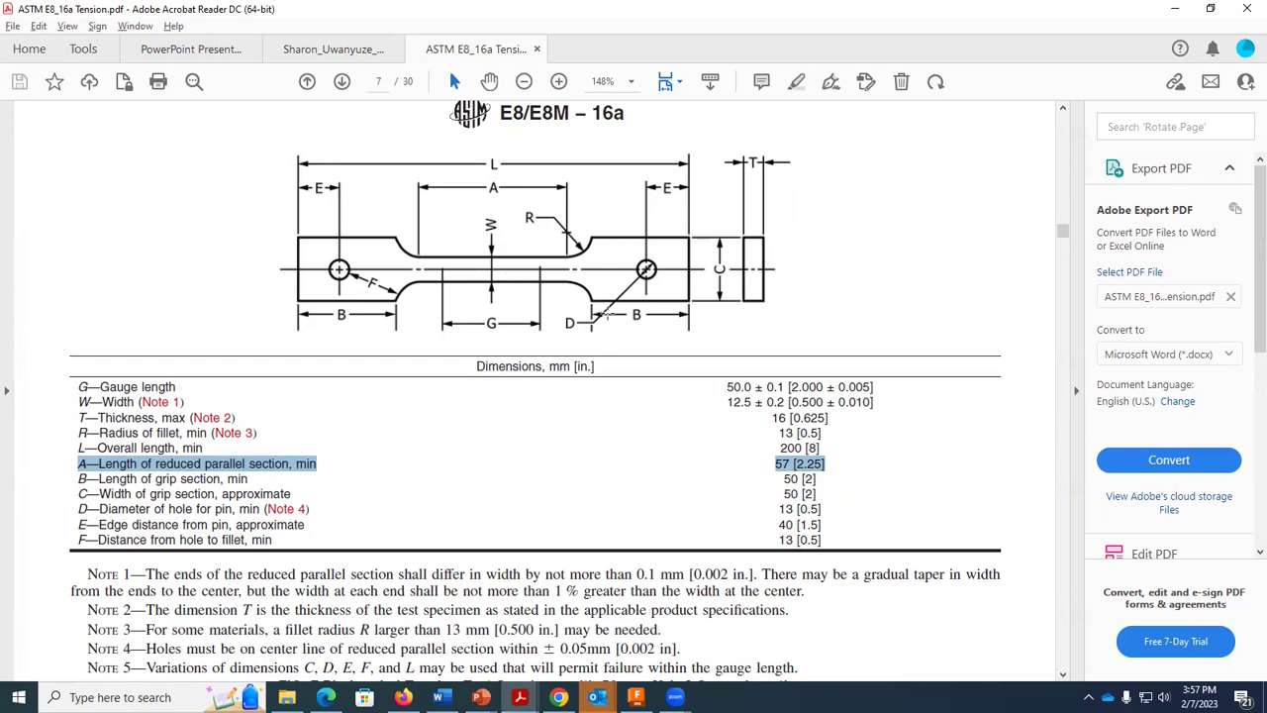
In Fusion 360, dimension the upper horizontal edge of the reduced section to 30 mm, half of a 60 mm parallel length
{"action": "key", "text": "alt+Tab"}
{"action": "key", "text": "alt+Tab"}
{"action": "key", "text": "alt+Tab"}
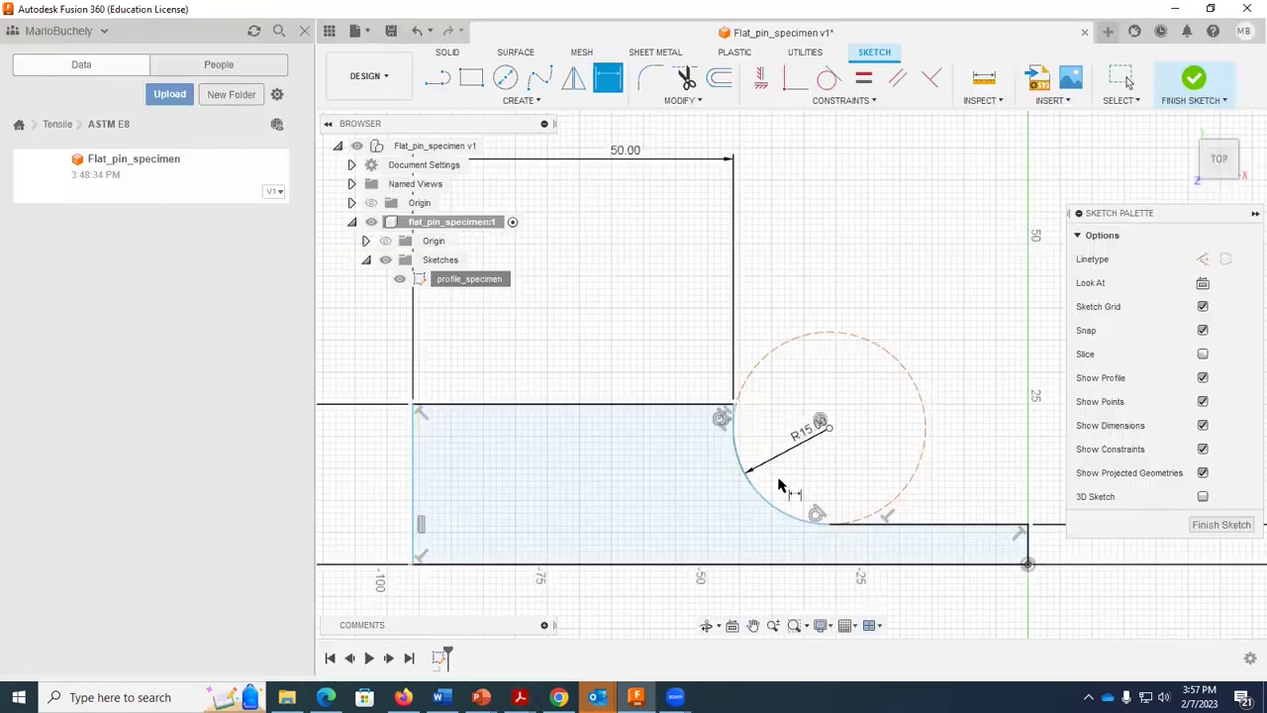
{"action": "left_click", "coordinate": [608, 81]}
{"action": "left_click", "coordinate": [967, 524]}
{"action": "left_click", "coordinate": [965, 279]}
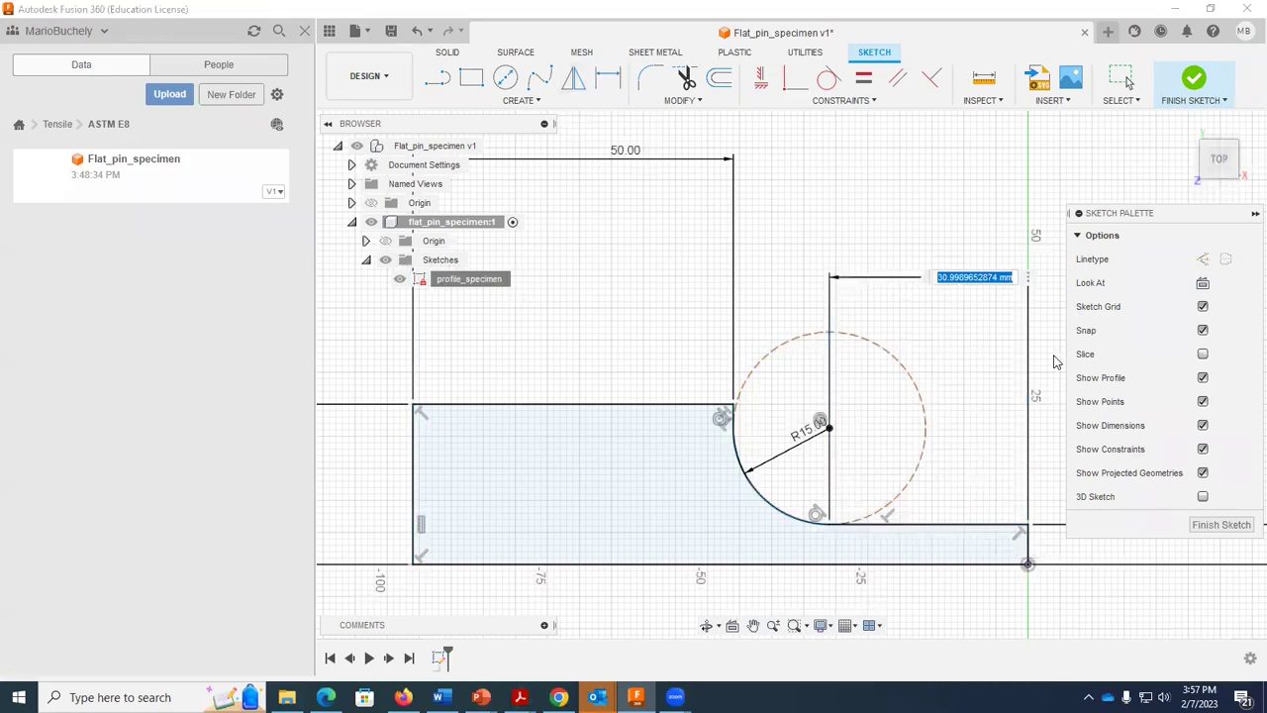
{"action": "type", "text": "60/"}
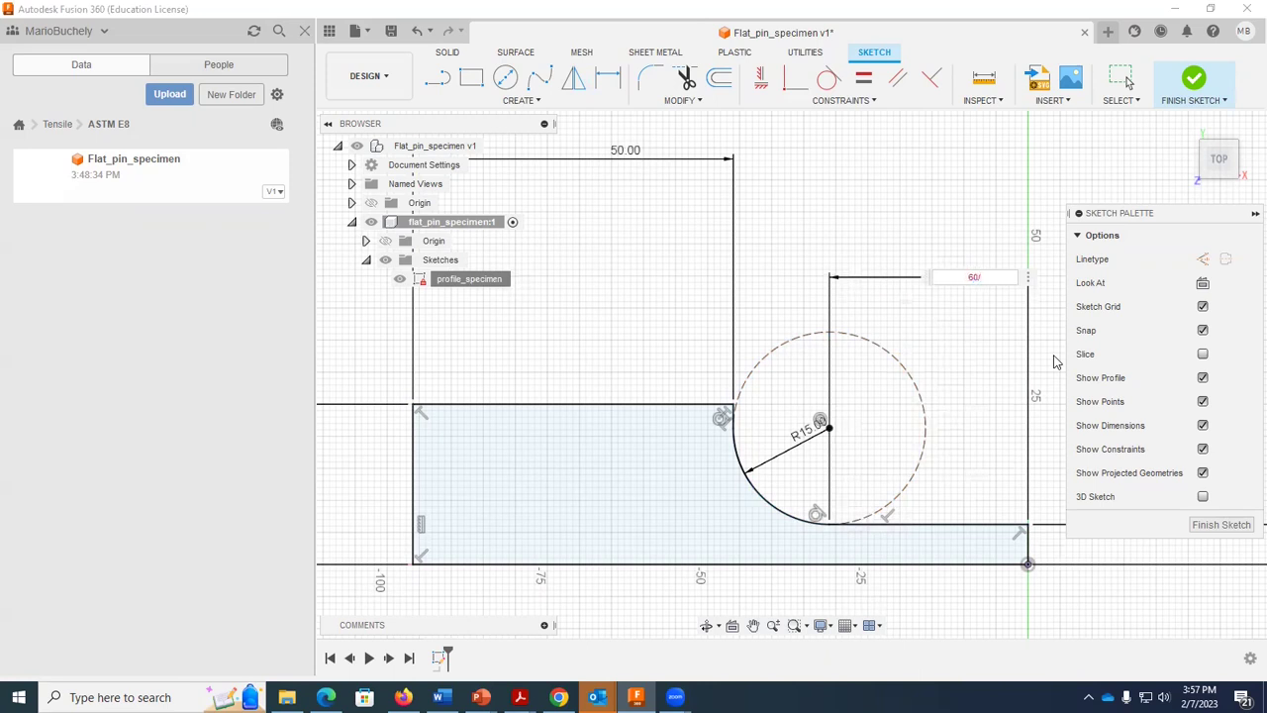
{"action": "key", "text": "Return"}
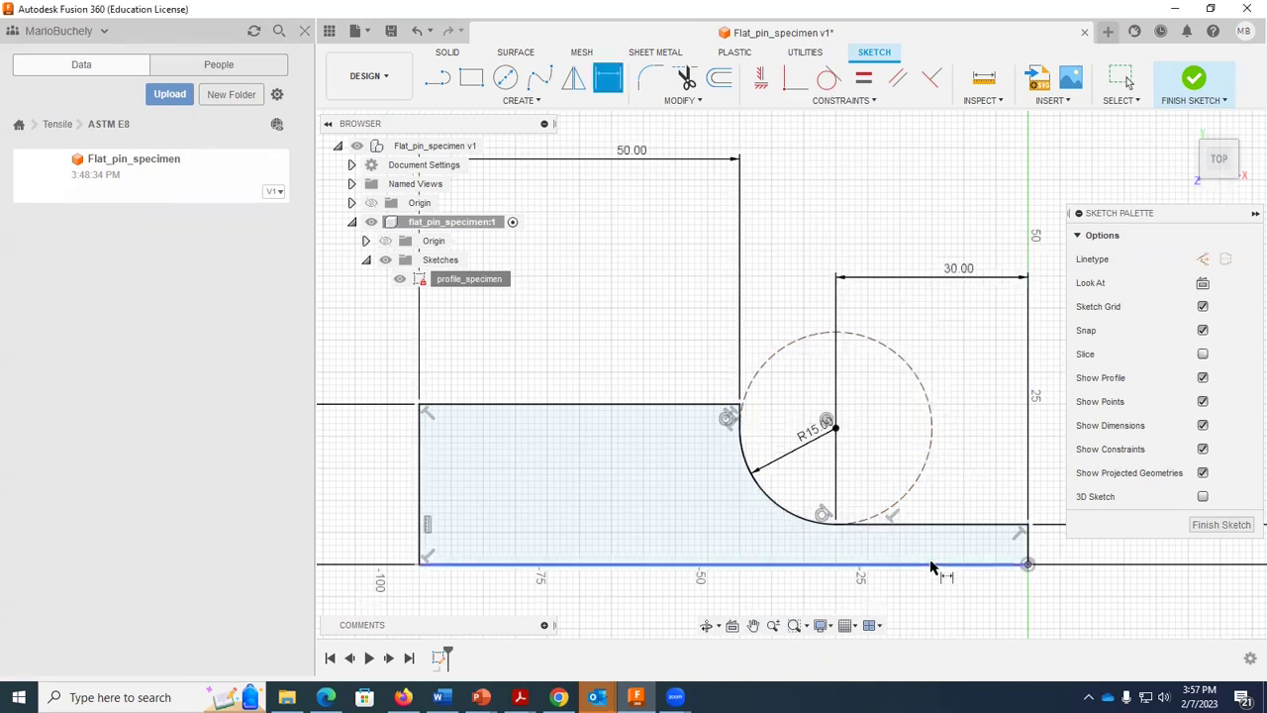
Compare the dimensioned quarter-profile with the specimen drawing in the ASTM E8 PDF and finish the sketch in Fusion 360
{"action": "scroll", "coordinate": [933, 565], "scroll_direction": "down", "scroll_amount": 2}
{"action": "scroll", "coordinate": [1119, 625], "scroll_direction": "down", "scroll_amount": 1}
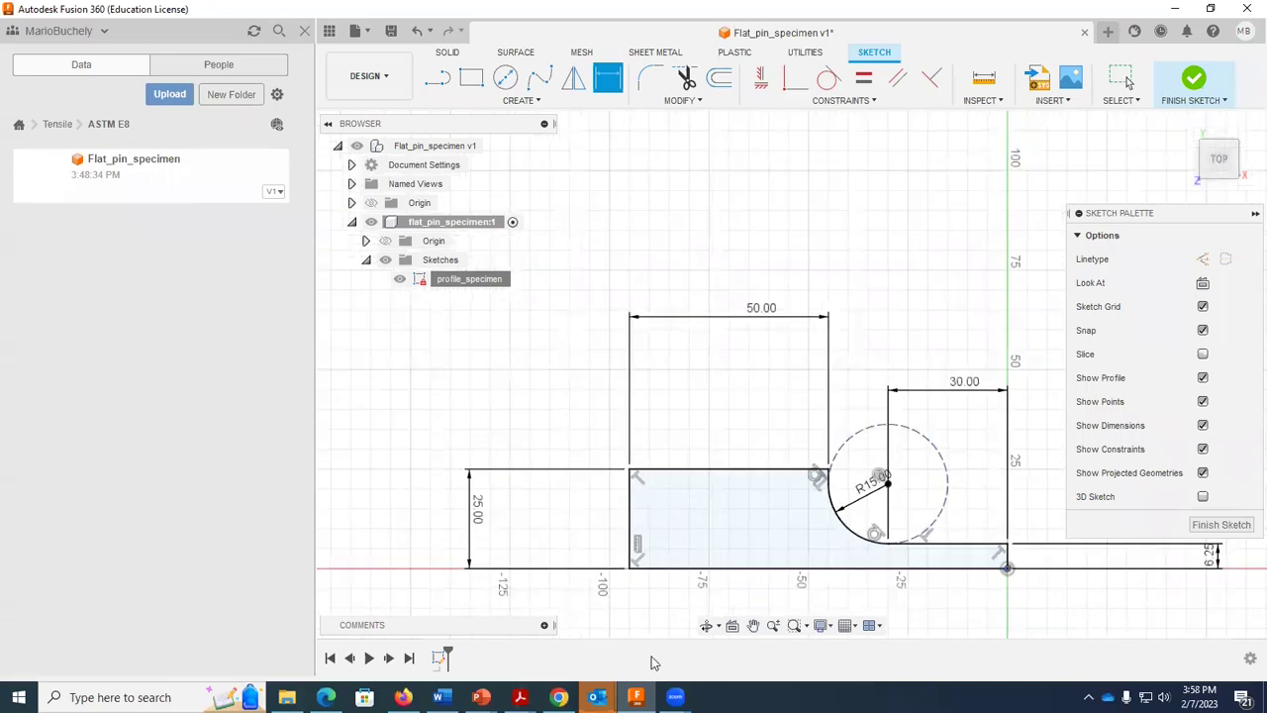
{"action": "left_click", "coordinate": [754, 625]}
{"action": "mouse_move", "coordinate": [829, 585]}
{"action": "left_mouse_down"}
{"action": "mouse_move", "coordinate": [626, 412]}
{"action": "mouse_move", "coordinate": [580, 398]}
{"action": "left_mouse_up"}
{"action": "key", "text": "alt+Tab"}
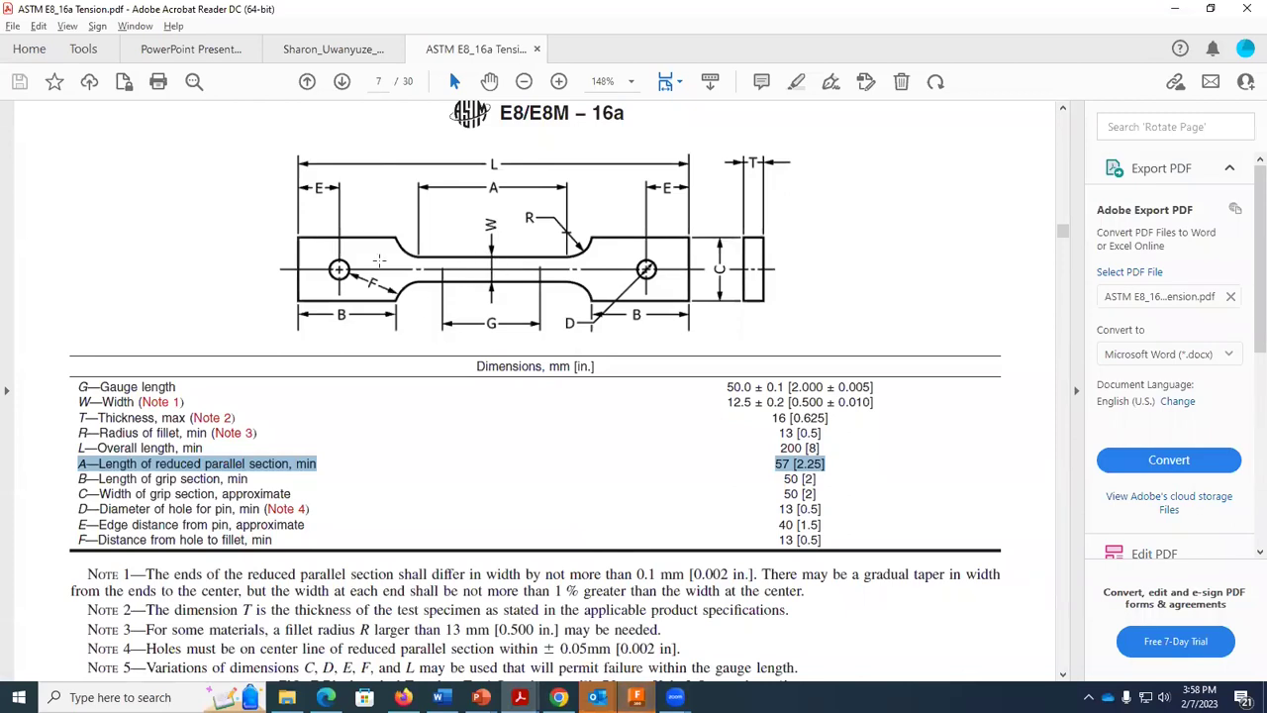
{"action": "key", "text": "alt+Tab"}
{"action": "scroll", "coordinate": [710, 449], "scroll_direction": "down", "scroll_amount": 1}
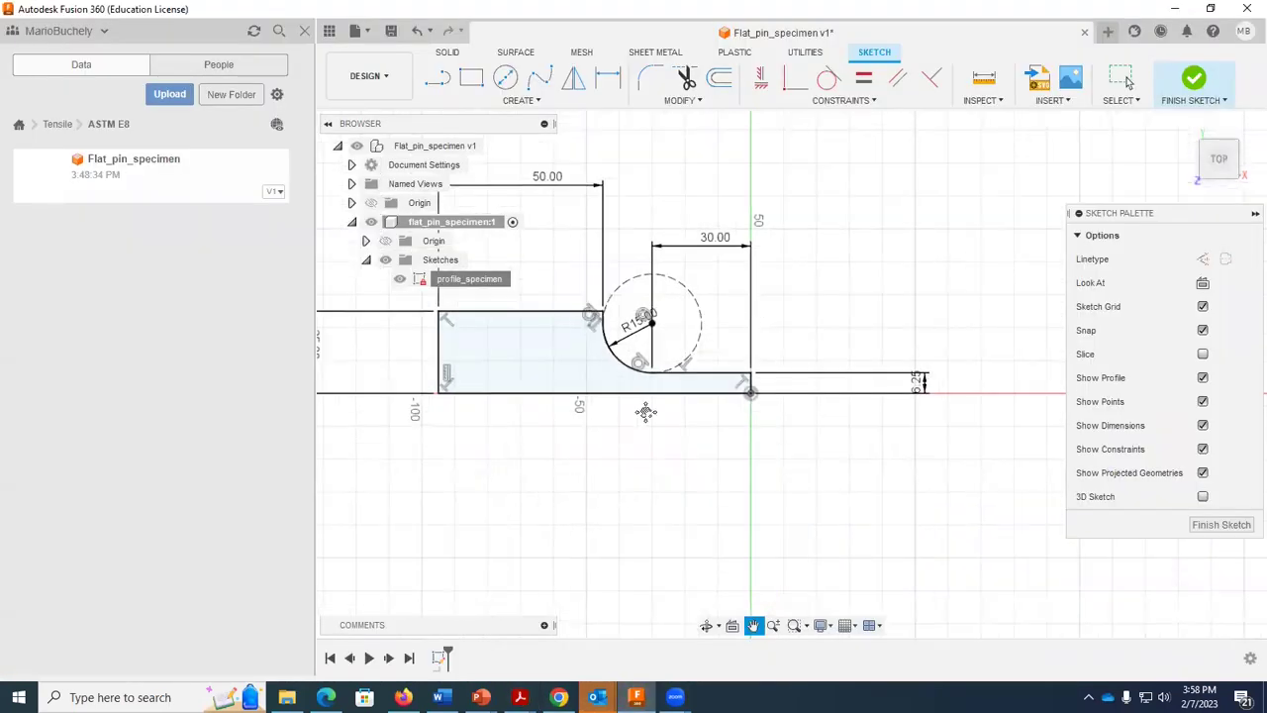
{"action": "key", "text": "alt+Tab"}
{"action": "key", "text": "alt+Tab"}
{"action": "left_click", "coordinate": [1193, 79]}
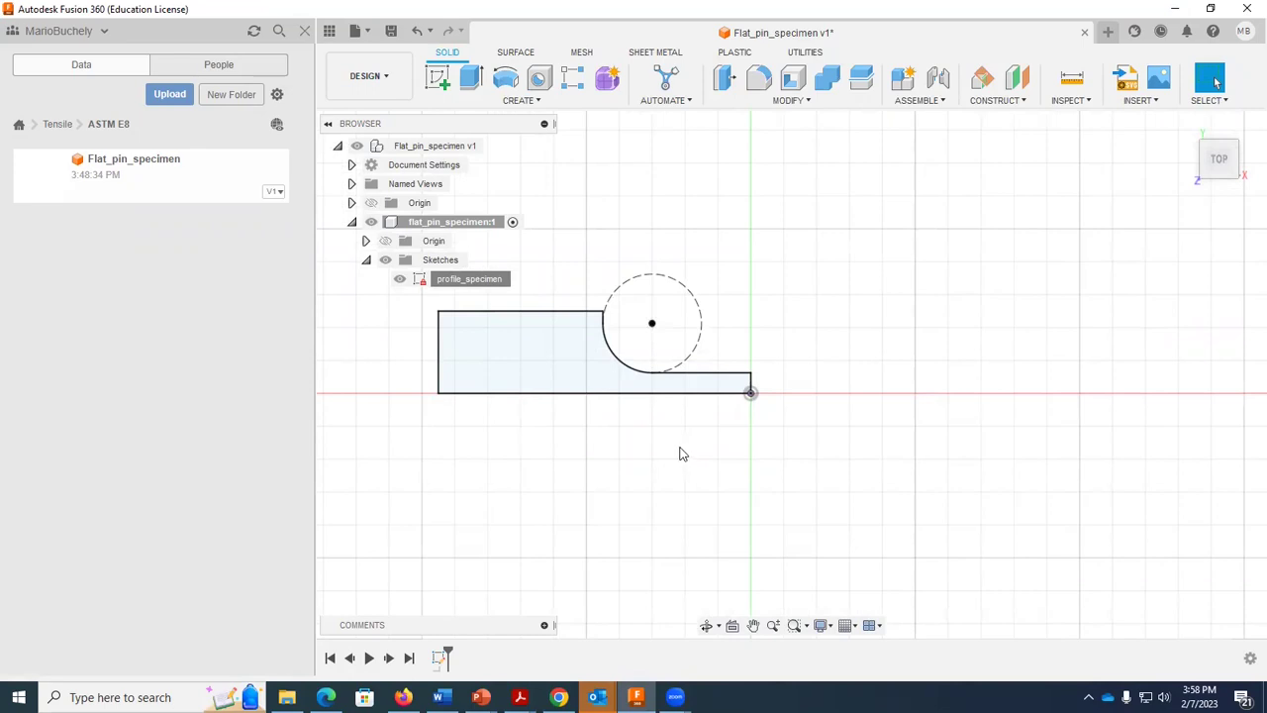
Extrude the closed quarter-profile 5 mm to one side of the profile plane as a new body
{"action": "left_click", "coordinate": [707, 624]}
{"action": "left_click_drag", "start_coordinate": [650, 432], "coordinate": [605, 364]}
{"action": "left_click", "coordinate": [1229, 161]}
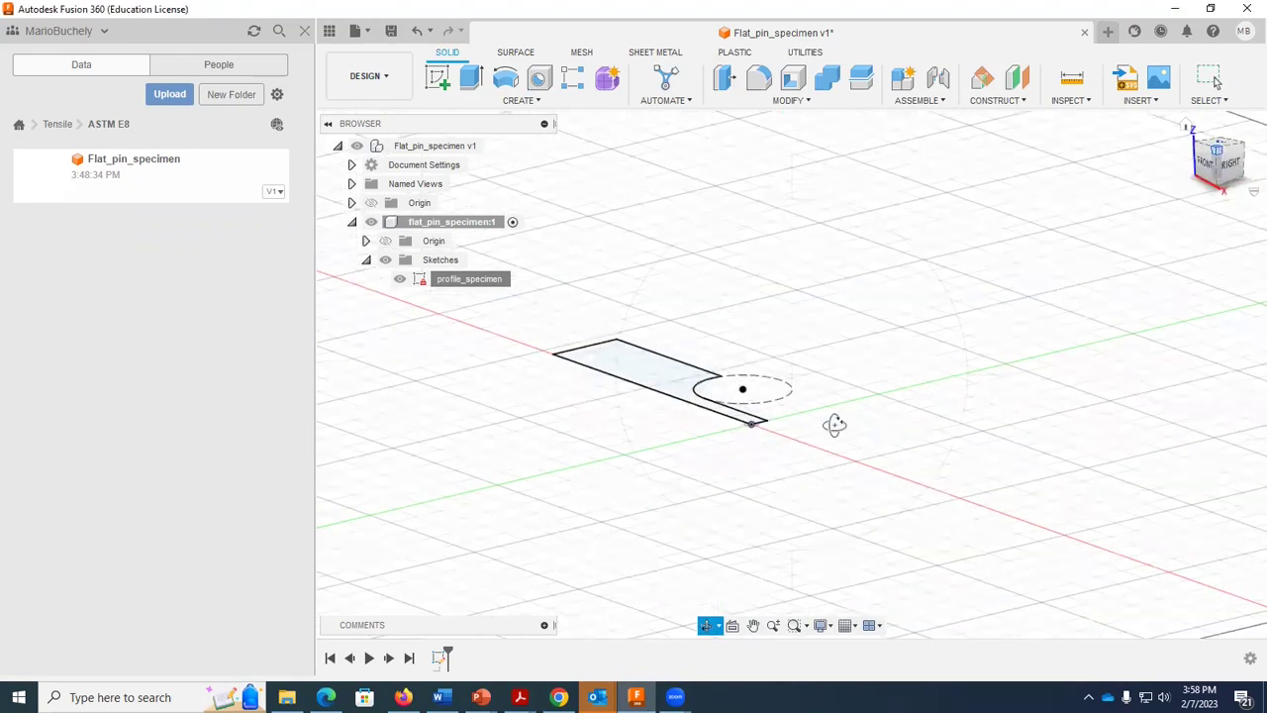
{"action": "left_click_drag", "start_coordinate": [834, 424], "coordinate": [680, 340]}
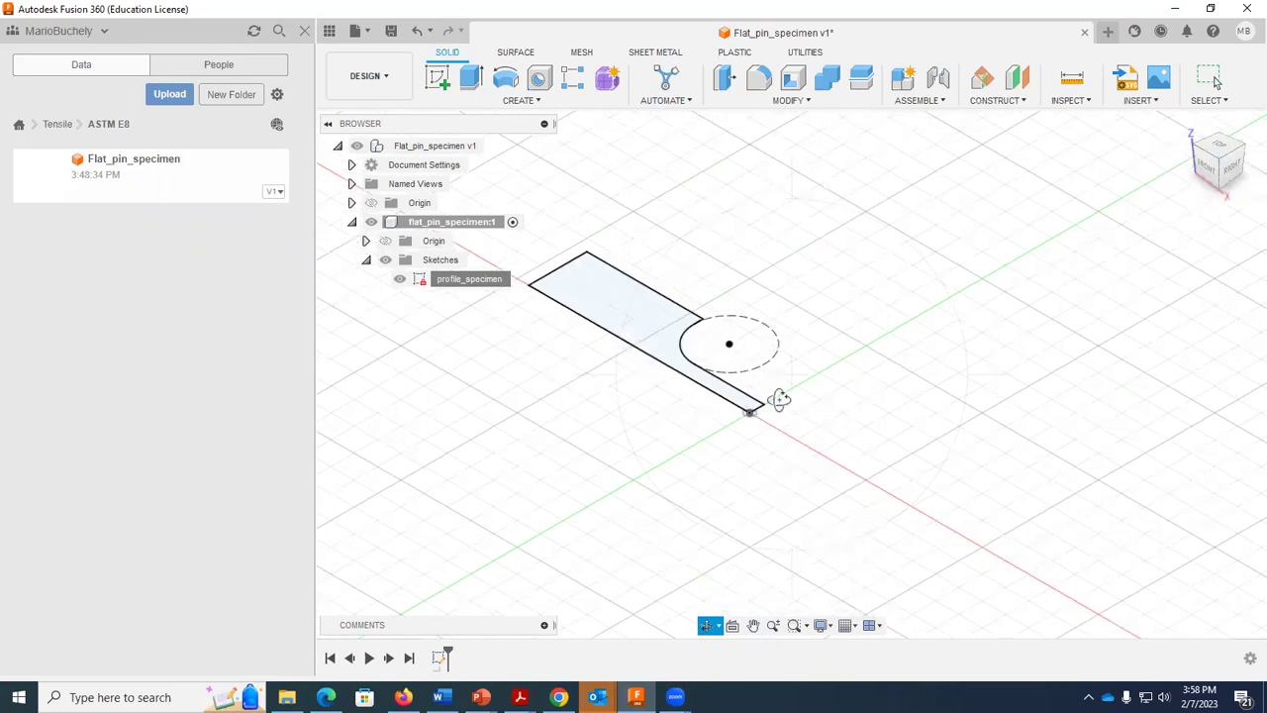
{"action": "left_click", "coordinate": [750, 625]}
{"action": "left_click_drag", "start_coordinate": [585, 232], "coordinate": [650, 260]}
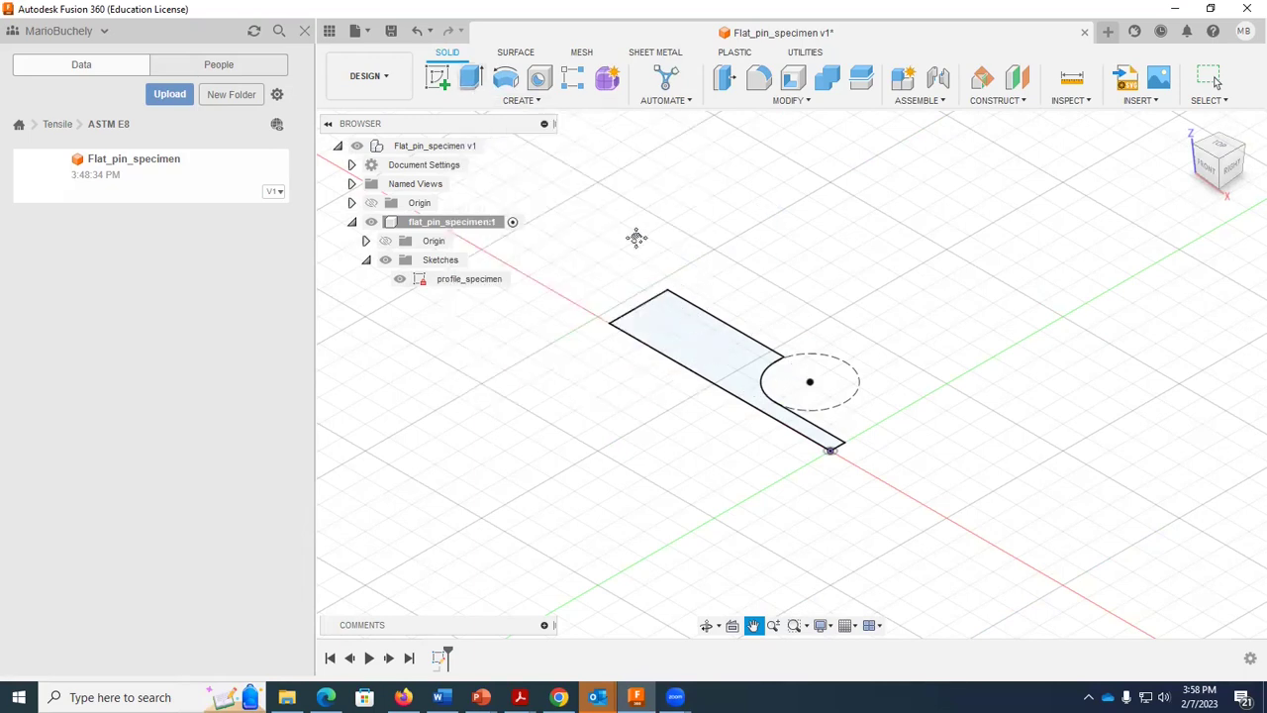
{"action": "left_click", "coordinate": [472, 85]}
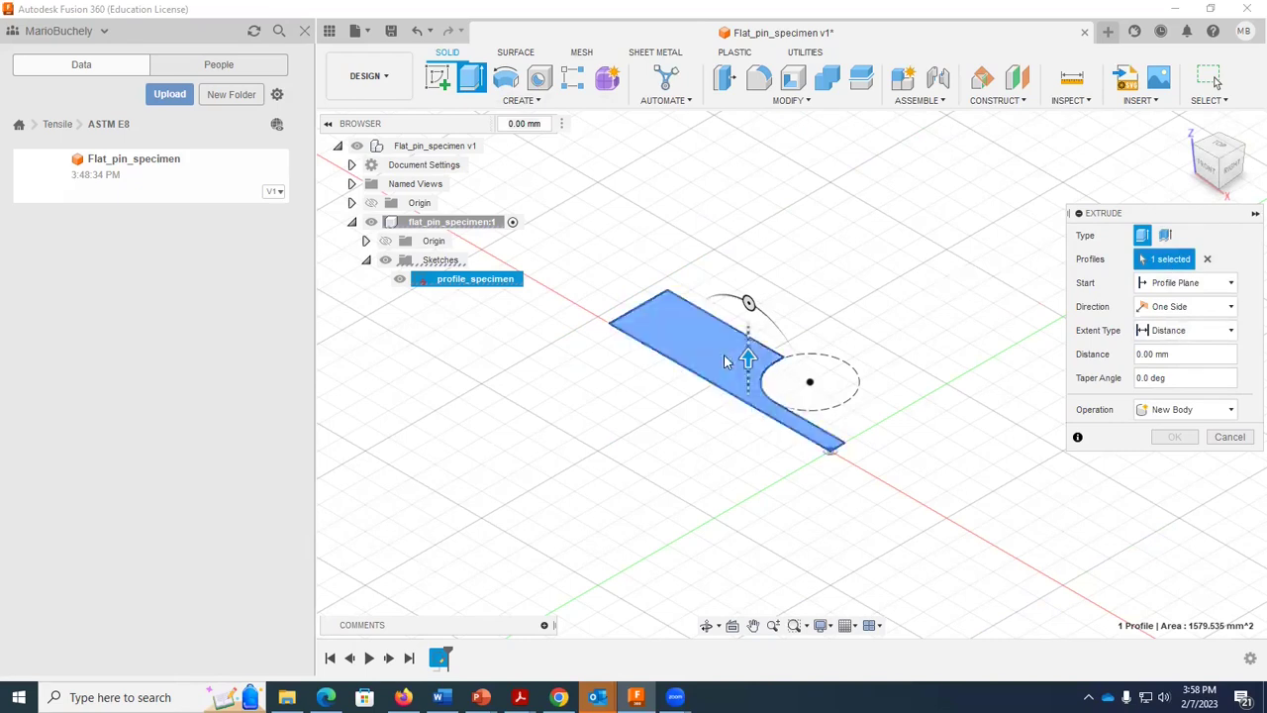
{"action": "left_click", "coordinate": [687, 307]}
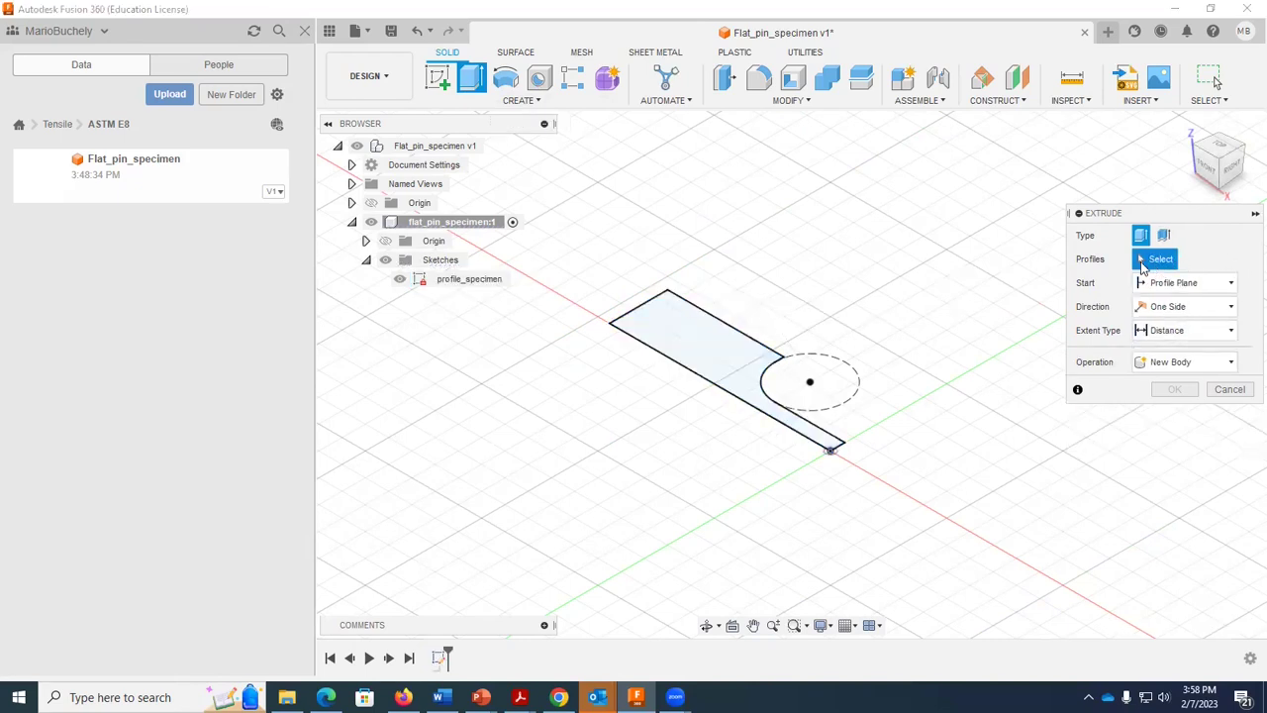
{"action": "left_click", "coordinate": [721, 334]}
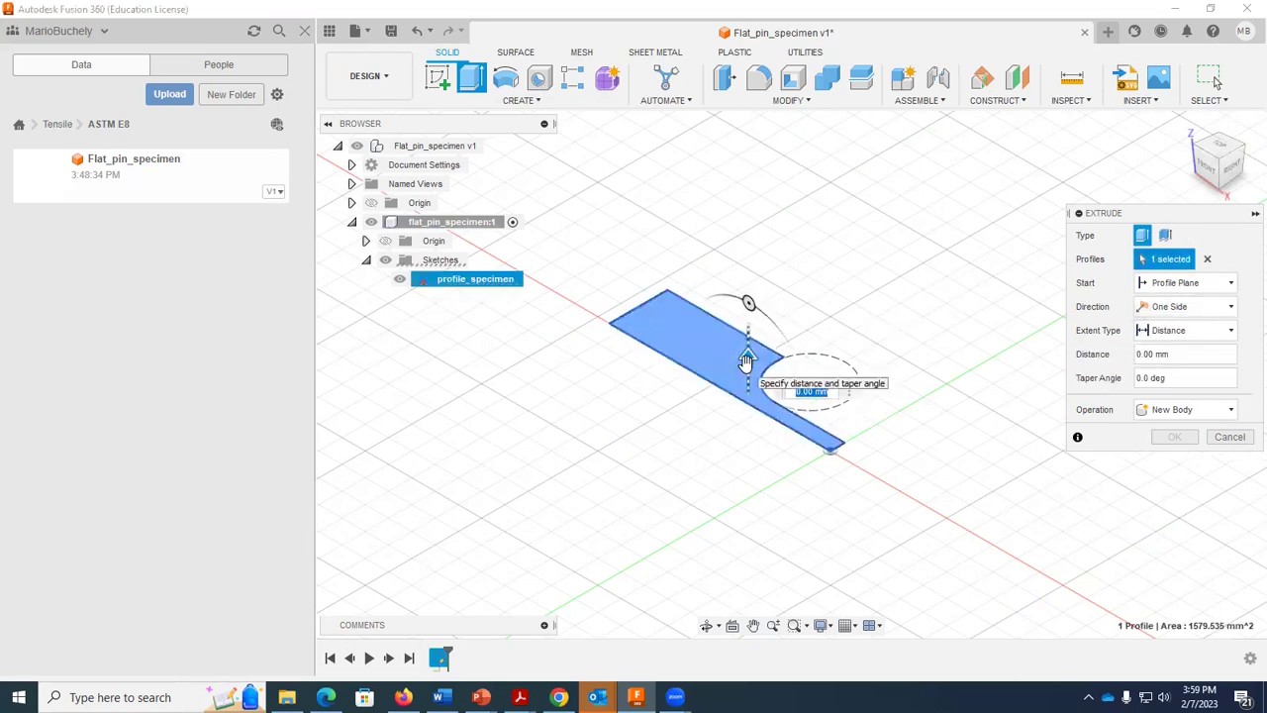
{"action": "left_click", "coordinate": [1233, 308]}
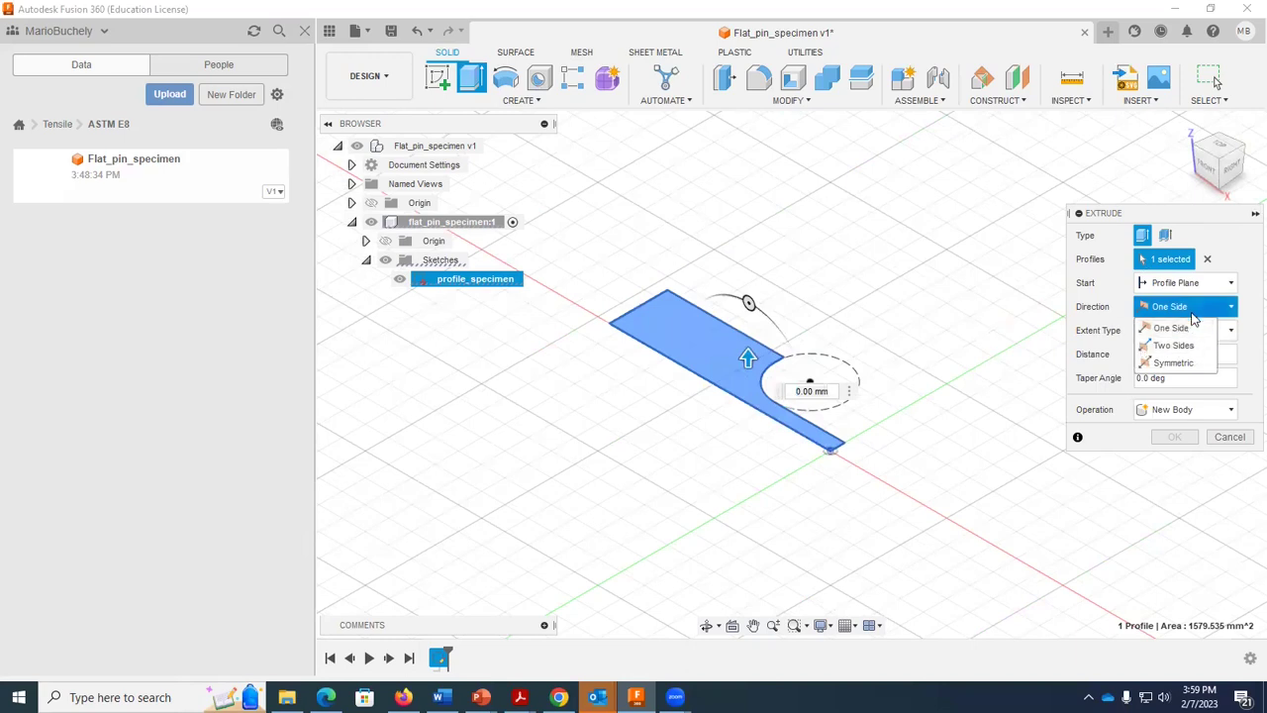
{"action": "left_click", "coordinate": [1170, 327]}
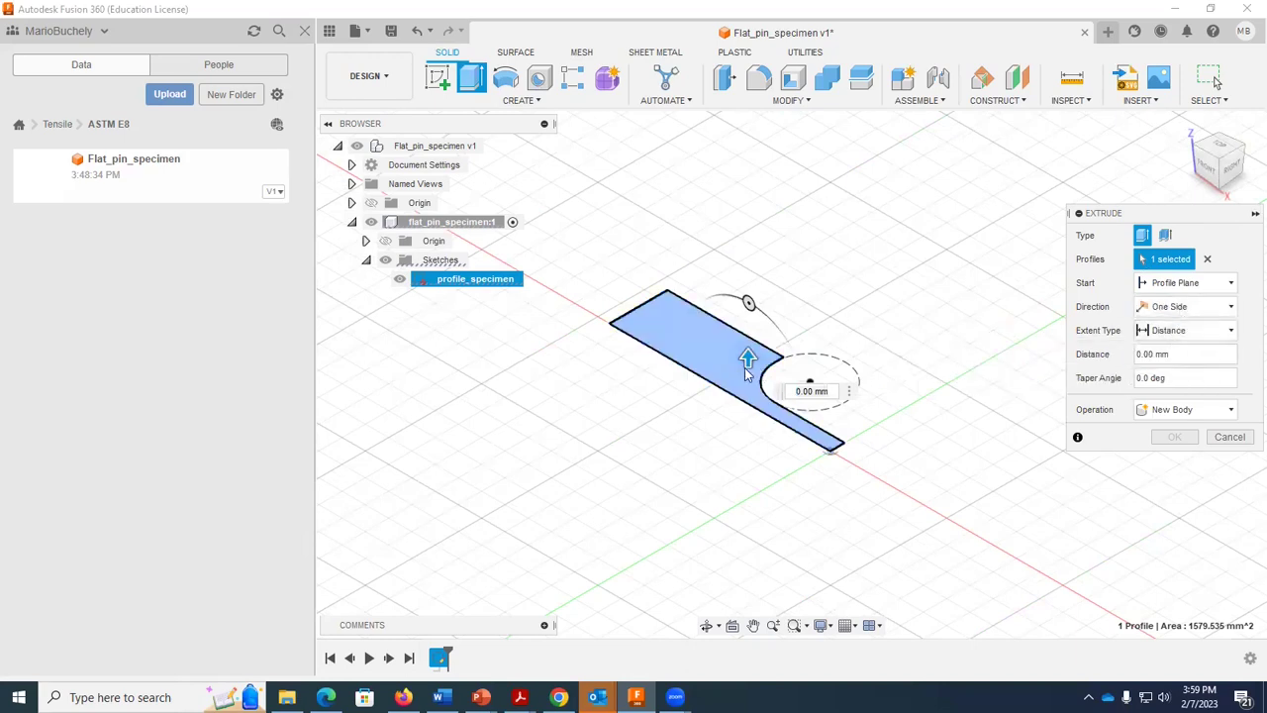
{"action": "left_click_drag", "start_coordinate": [748, 358], "coordinate": [762, 299]}
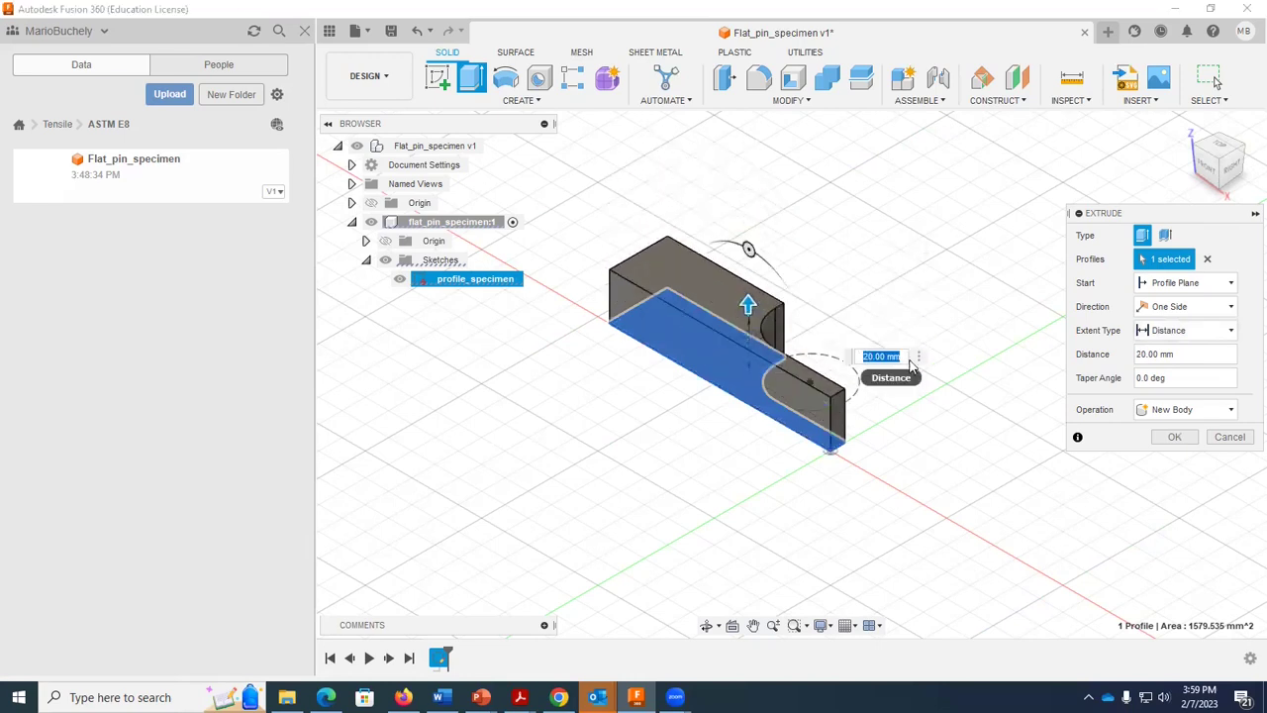
{"action": "key", "text": "Return"}
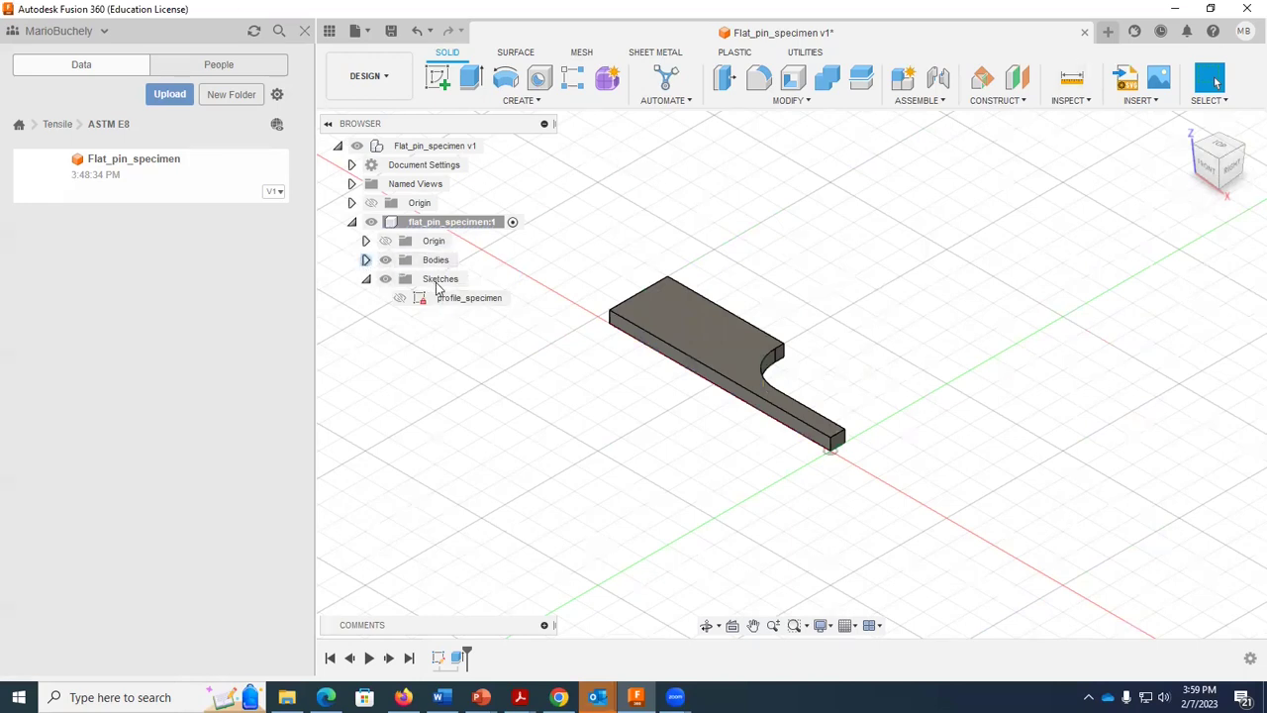
{"action": "left_click", "coordinate": [366, 260]}
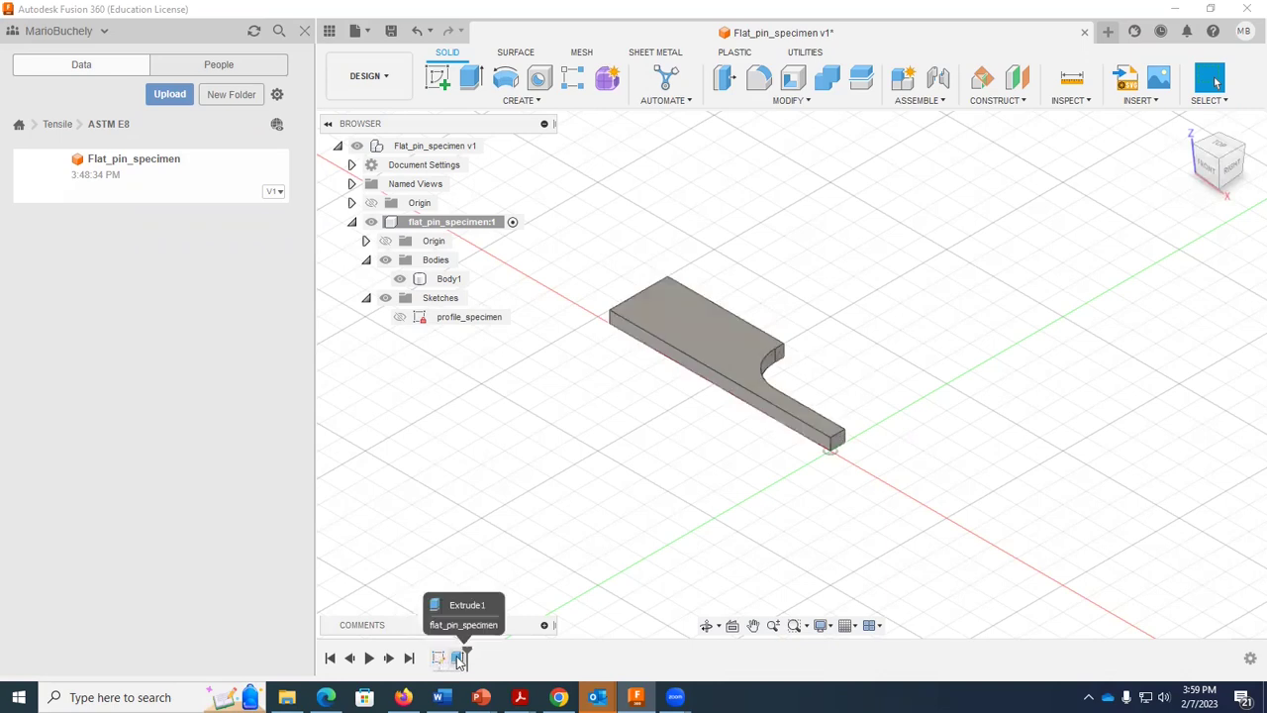
Edit the existing extrusion of the quarter-profile and set its distance to 20 mm
{"action": "left_click", "coordinate": [459, 659]}
{"action": "right_click", "coordinate": [460, 660]}
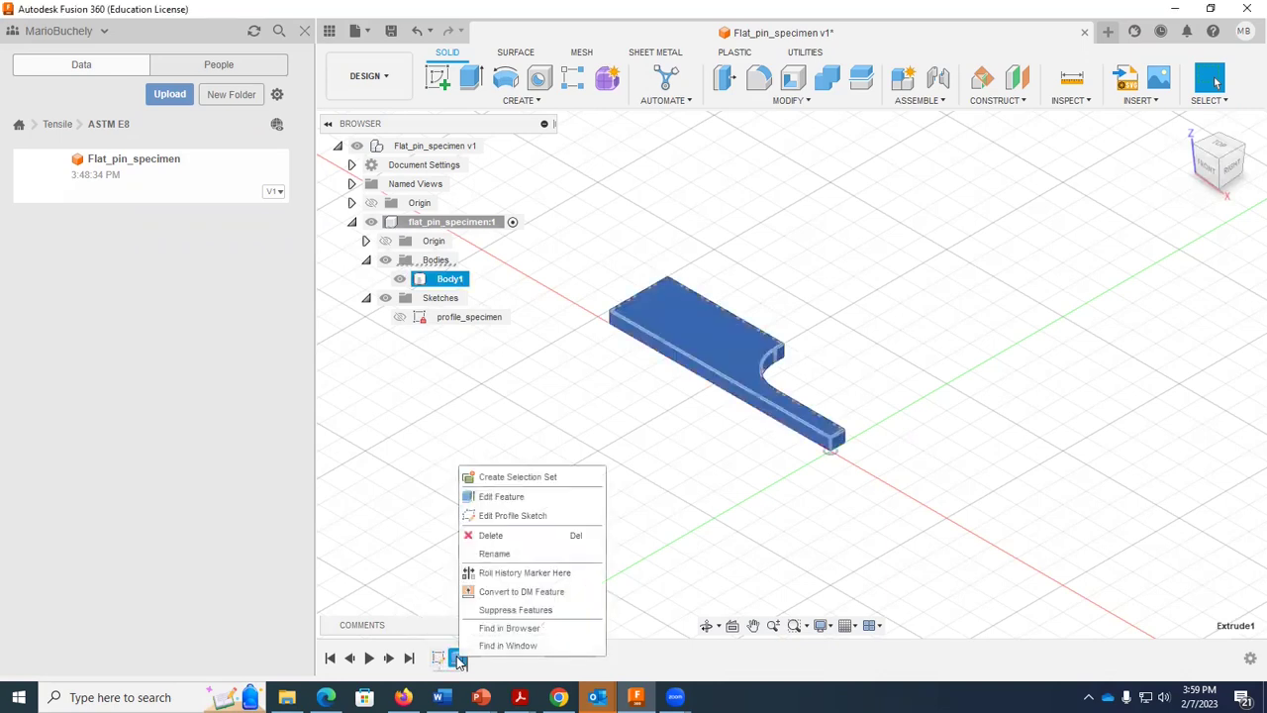
{"action": "left_click", "coordinate": [502, 497]}
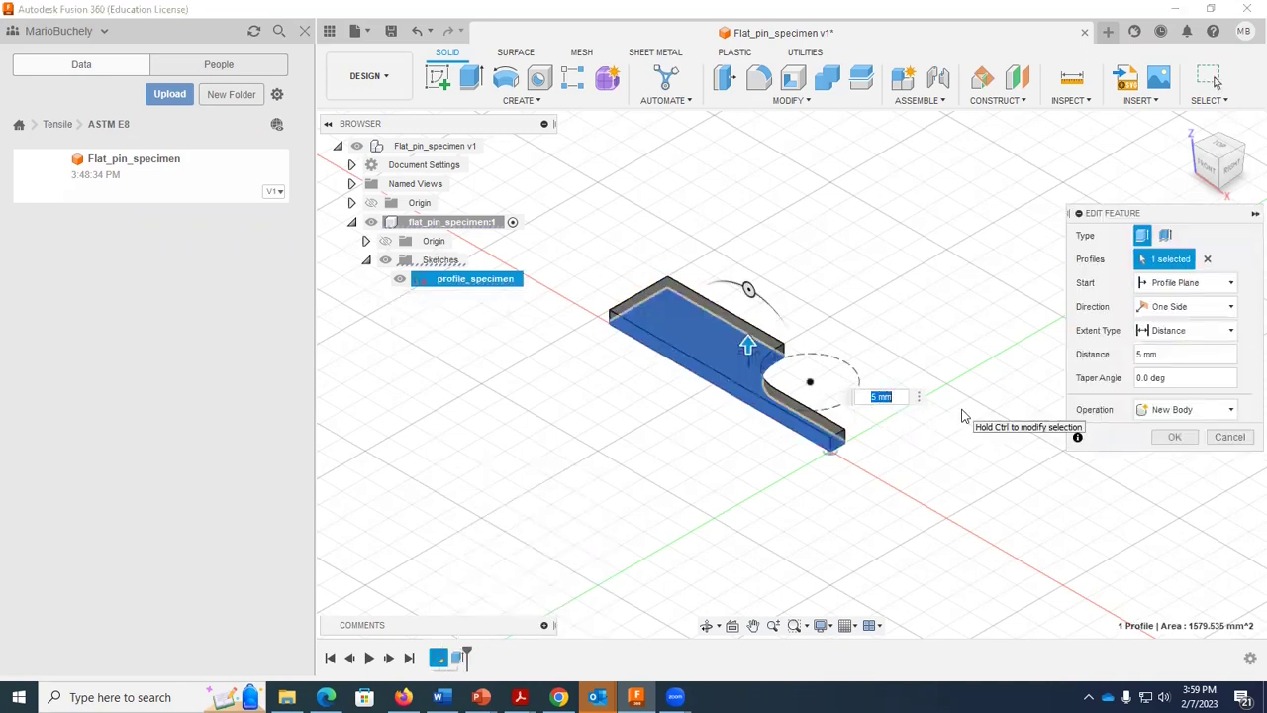
{"action": "key", "text": "Return"}
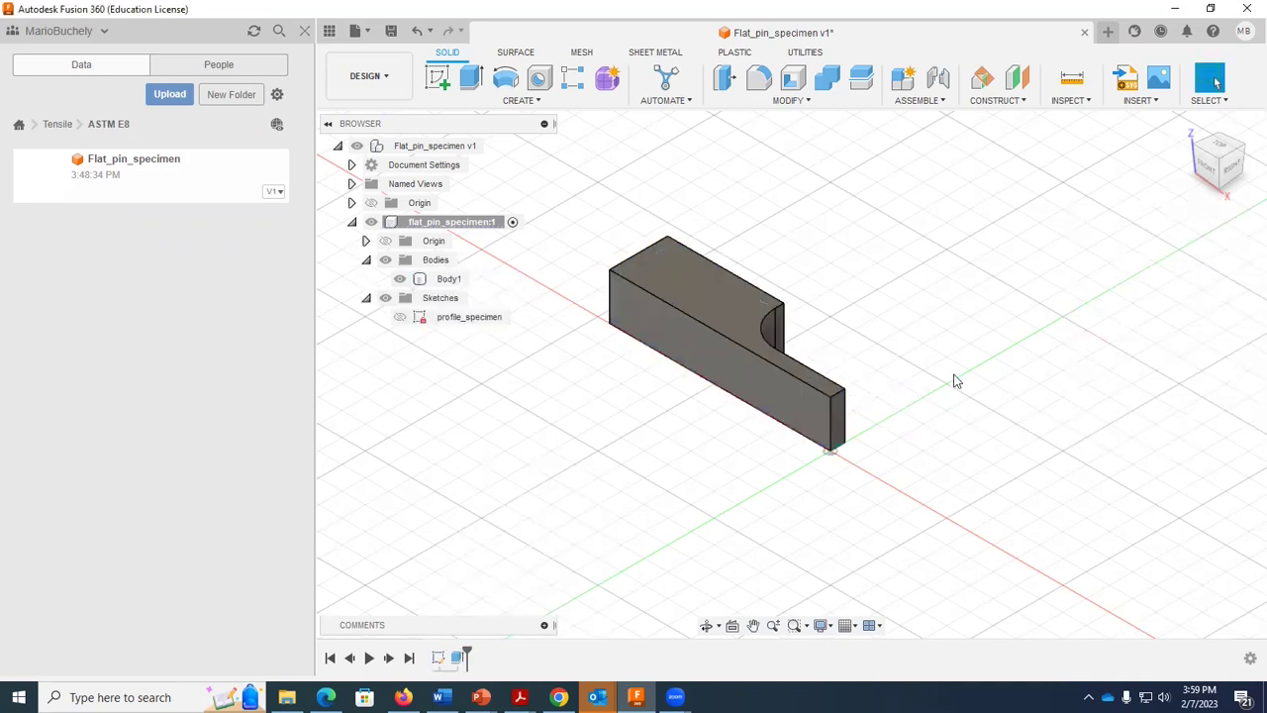
Edit the quarter-profile extrusion again and set its distance to 5 mm
{"action": "left_click", "coordinate": [460, 659]}
{"action": "right_click", "coordinate": [460, 663]}
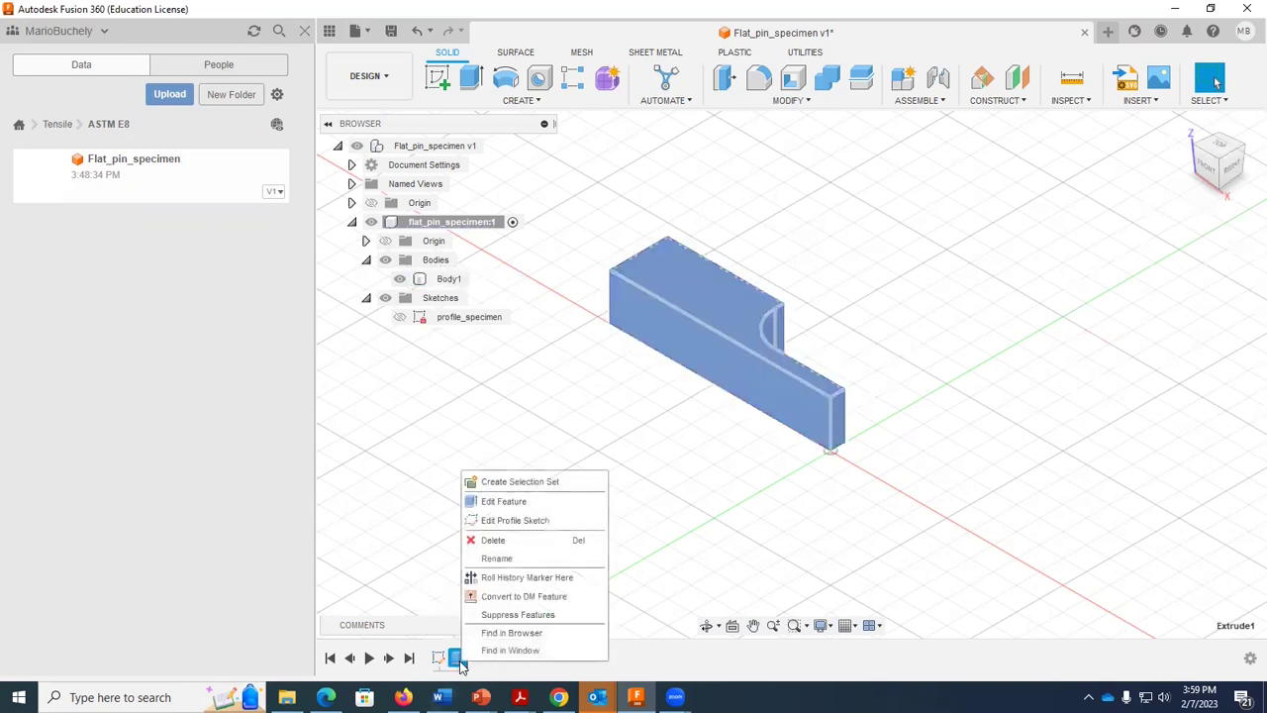
{"action": "left_click", "coordinate": [505, 504]}
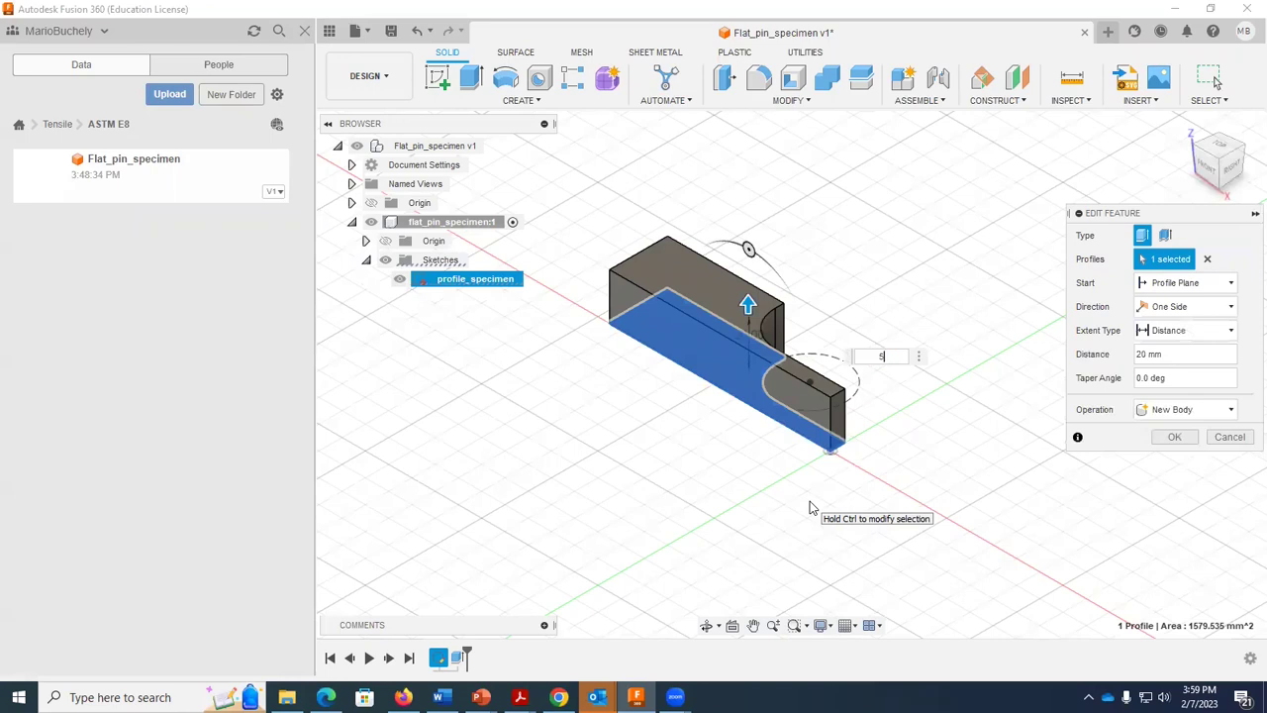
{"action": "type", "text": "5"}
{"action": "key", "text": "Return"}
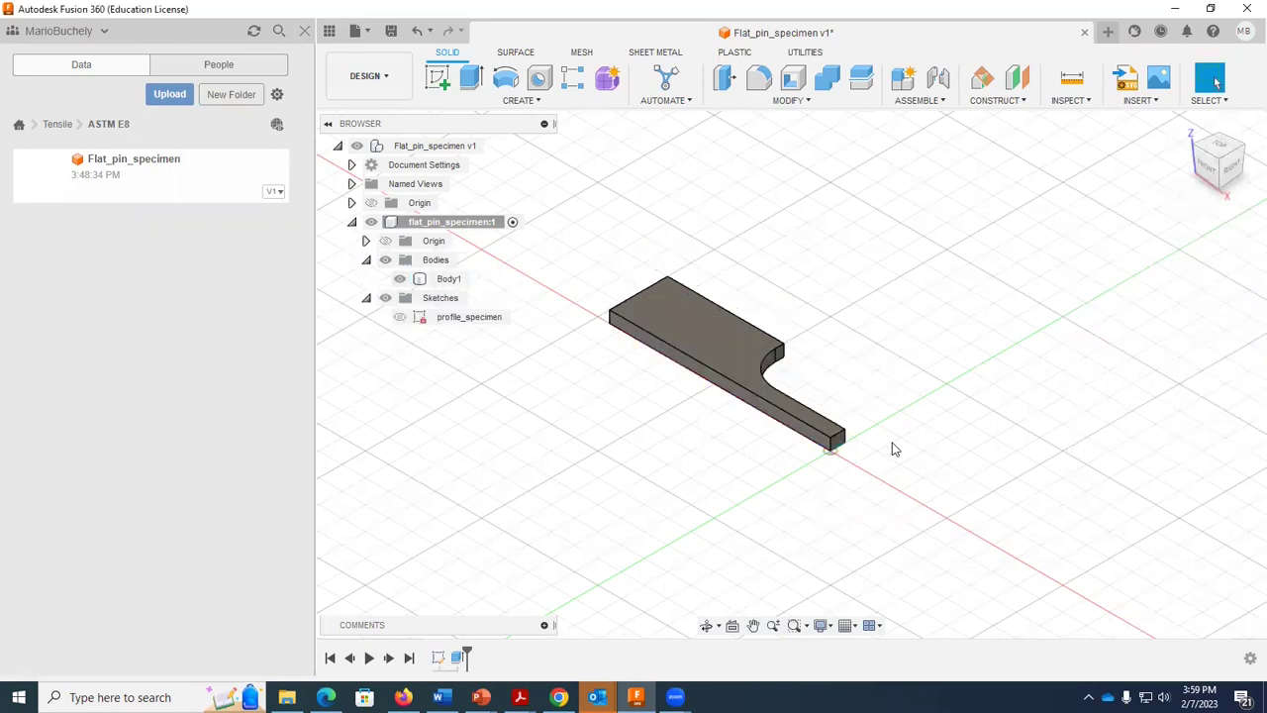
Compare the extruded quarter body with the full specimen drawing in the ASTM E8 PDF in Adobe Reader and return to Fusion 360
{"action": "left_click", "coordinate": [706, 626]}
{"action": "mouse_move", "coordinate": [792, 515]}
{"action": "left_mouse_down"}
{"action": "mouse_move", "coordinate": [835, 495]}
{"action": "mouse_move", "coordinate": [786, 541]}
{"action": "mouse_move", "coordinate": [769, 506]}
{"action": "mouse_move", "coordinate": [803, 538]}
{"action": "left_mouse_up"}
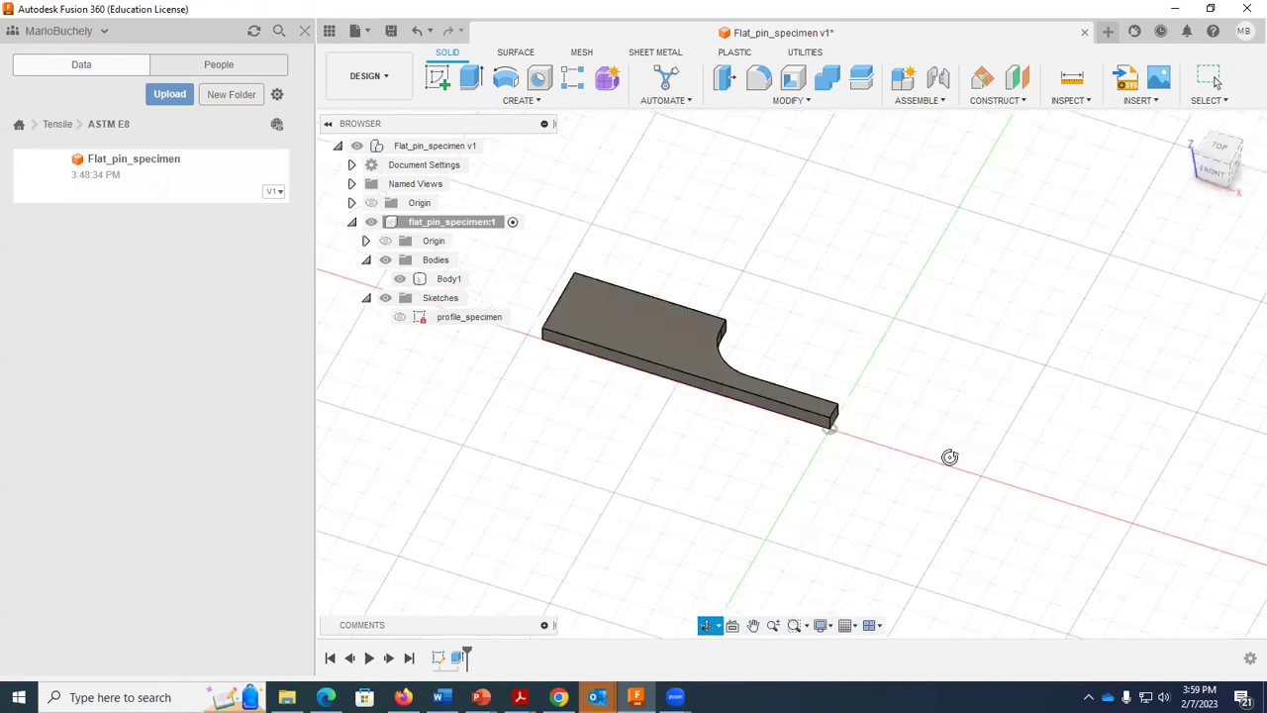
{"action": "left_click_drag", "start_coordinate": [961, 458], "coordinate": [625, 427]}
{"action": "key", "text": "alt+Tab"}
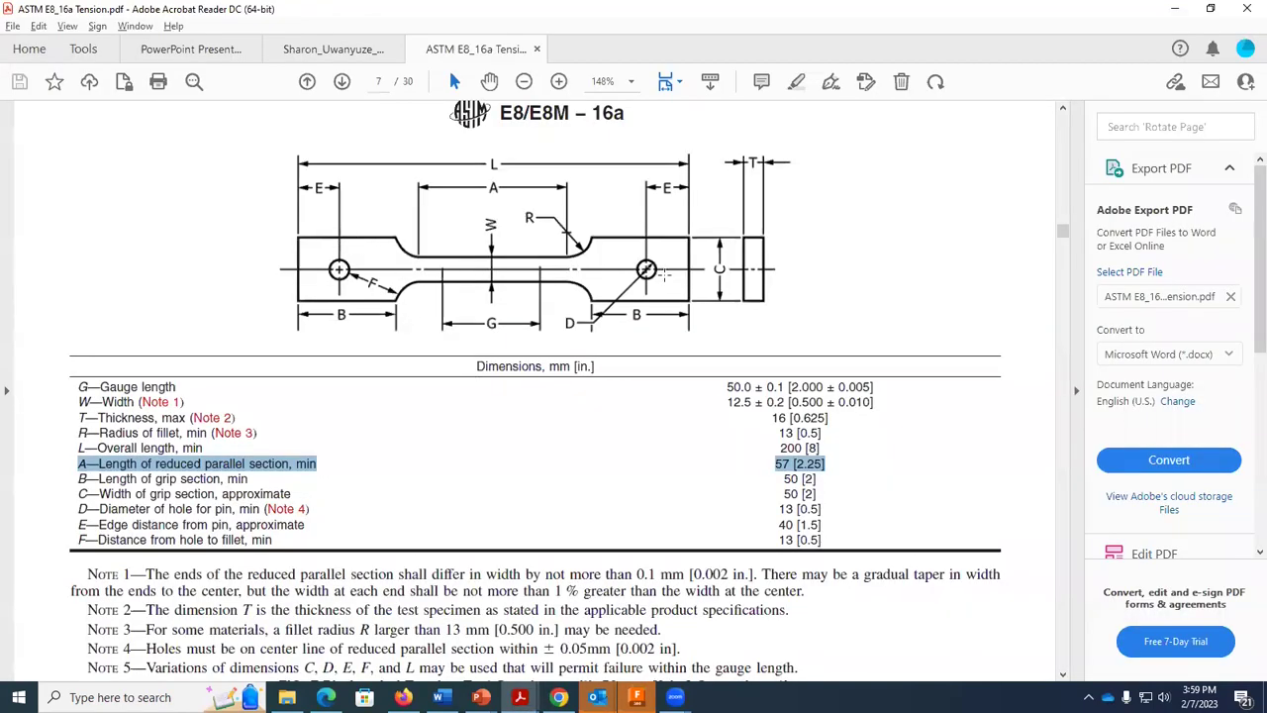
{"action": "key", "text": "alt+Tab"}
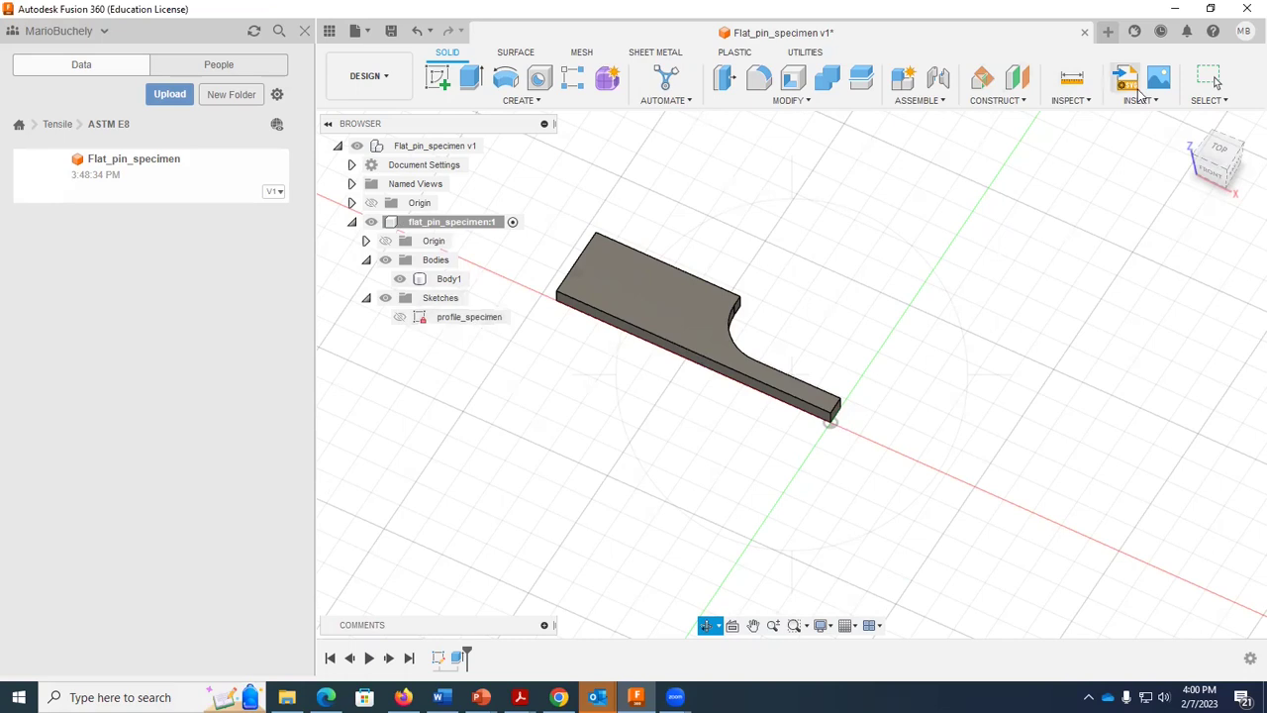
{"action": "key", "text": "Escape"}
Edit the profile_specimen sketch, mirror the quarter-profile geometry about its lower horizontal edge, and finish the sketch
{"action": "left_click", "coordinate": [441, 316]}
{"action": "right_click", "coordinate": [446, 318]}
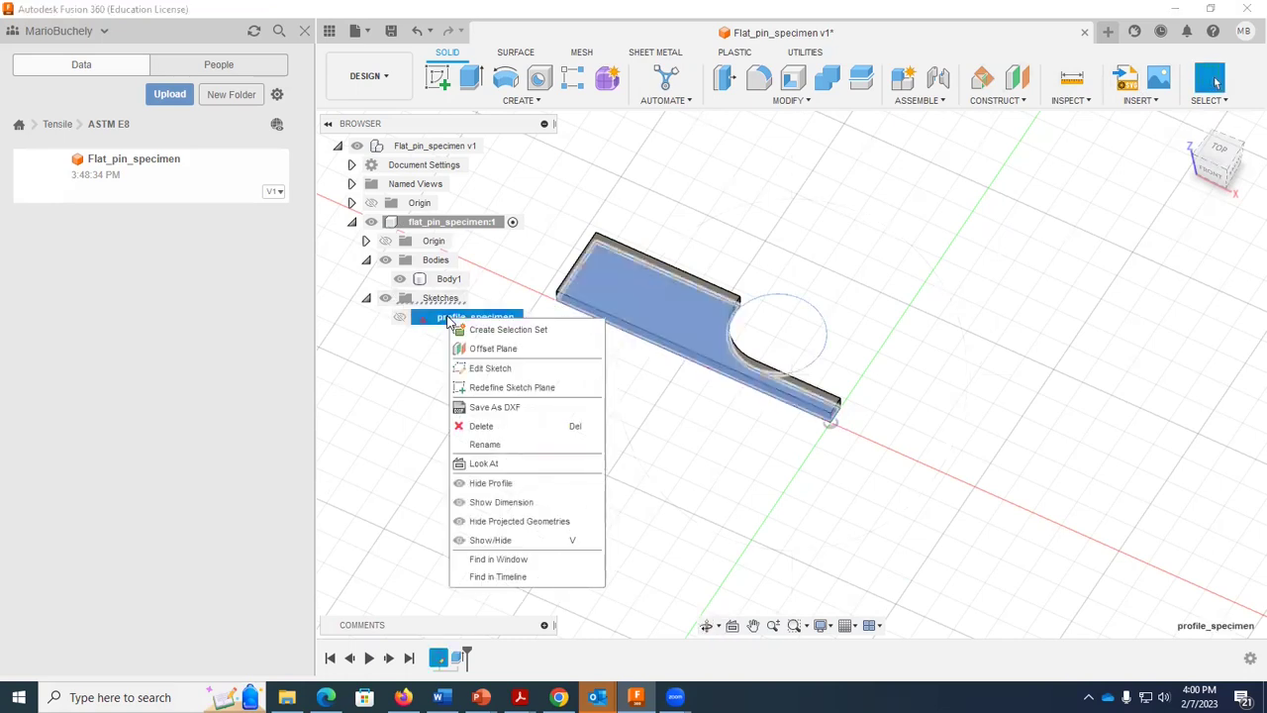
{"action": "left_click", "coordinate": [500, 369]}
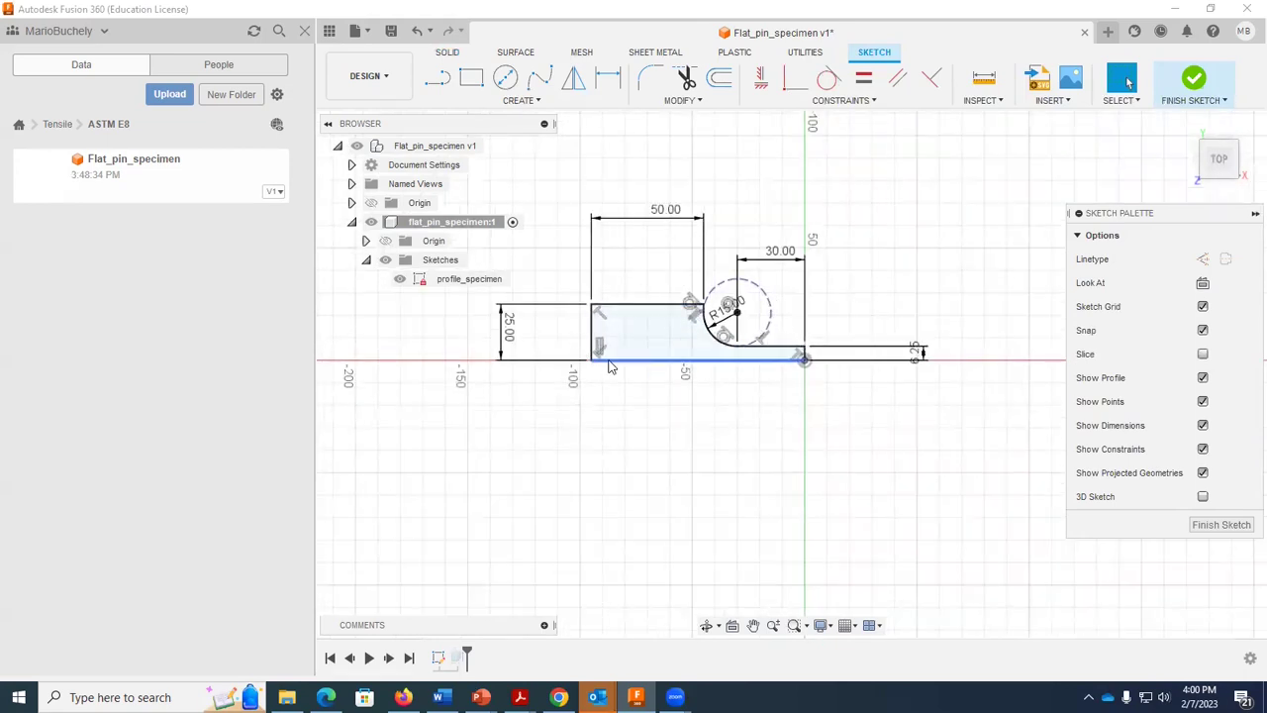
{"action": "left_click", "coordinate": [574, 79]}
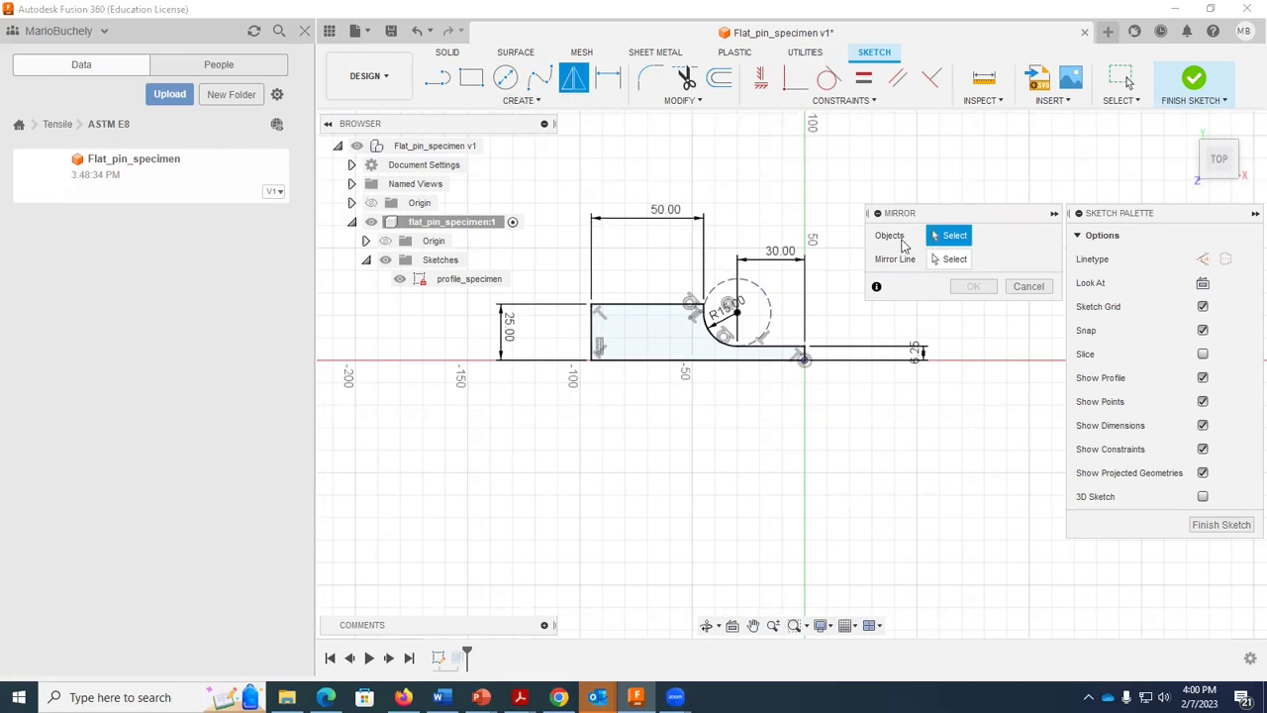
{"action": "mouse_move", "coordinate": [569, 281]}
{"action": "left_mouse_down"}
{"action": "mouse_move", "coordinate": [829, 394]}
{"action": "mouse_move", "coordinate": [840, 411]}
{"action": "left_mouse_up"}
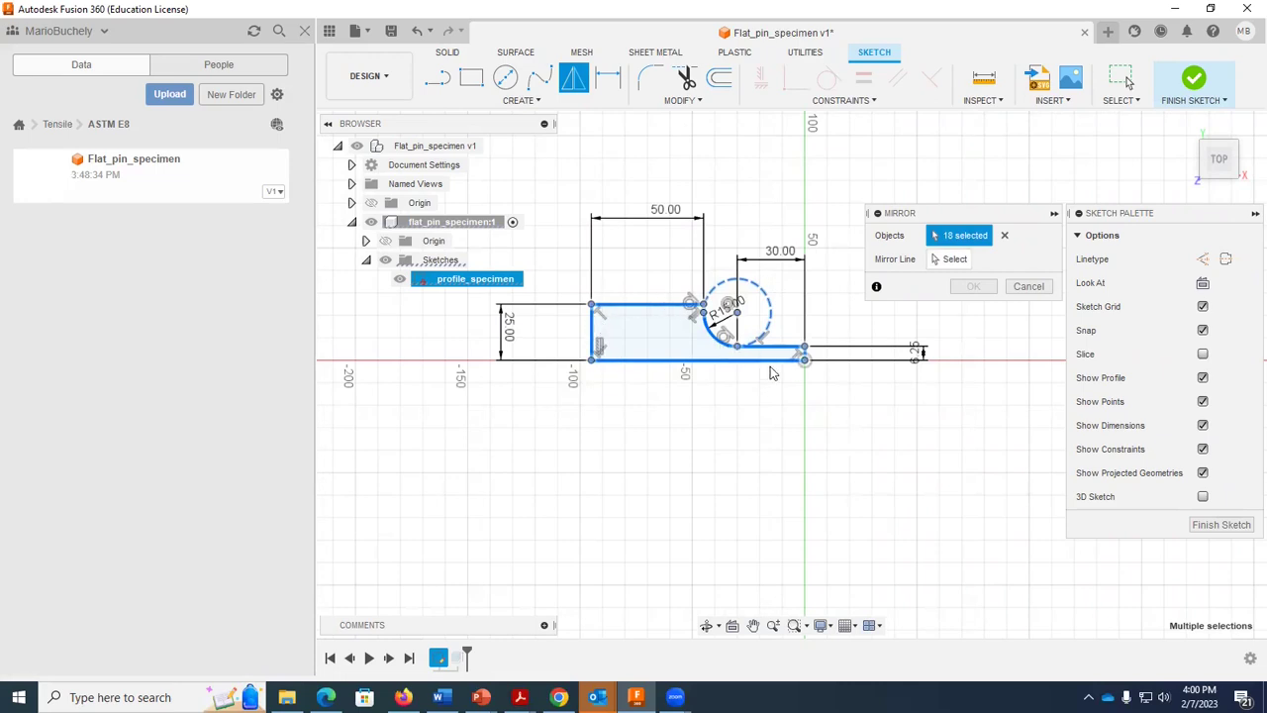
{"action": "left_click", "coordinate": [644, 361]}
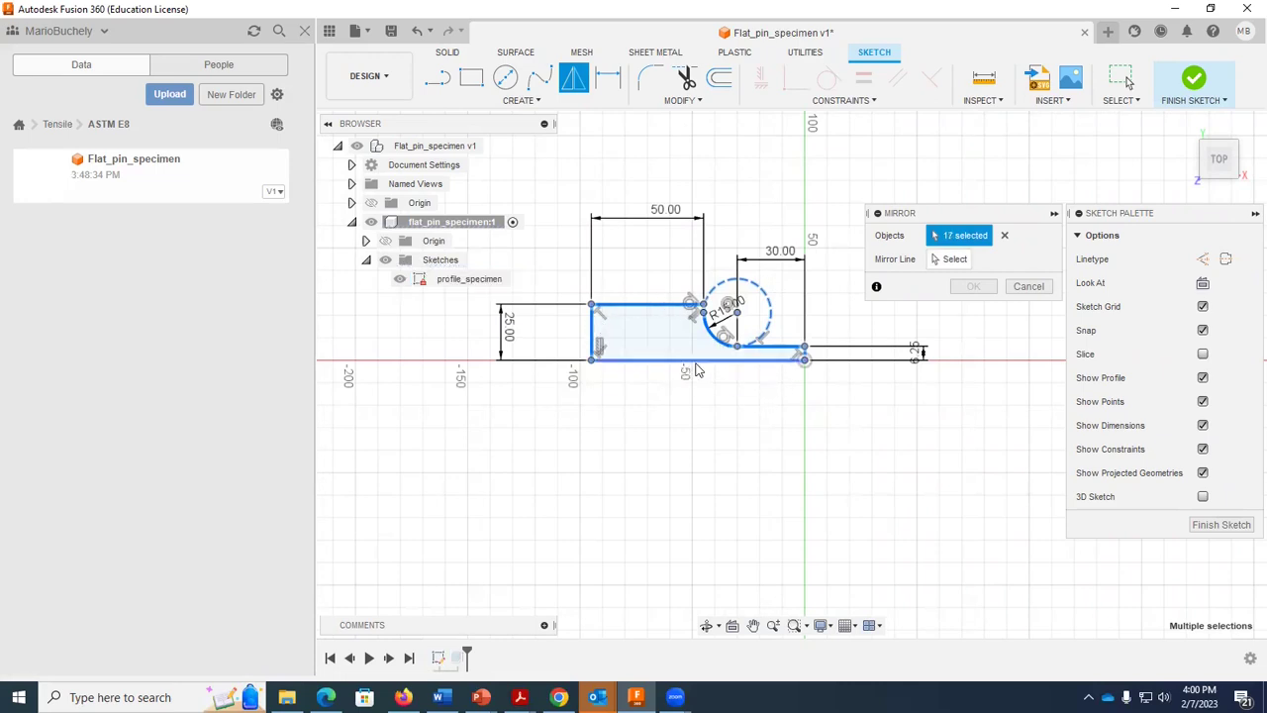
{"action": "scroll", "coordinate": [641, 364], "scroll_direction": "up", "scroll_amount": 3}
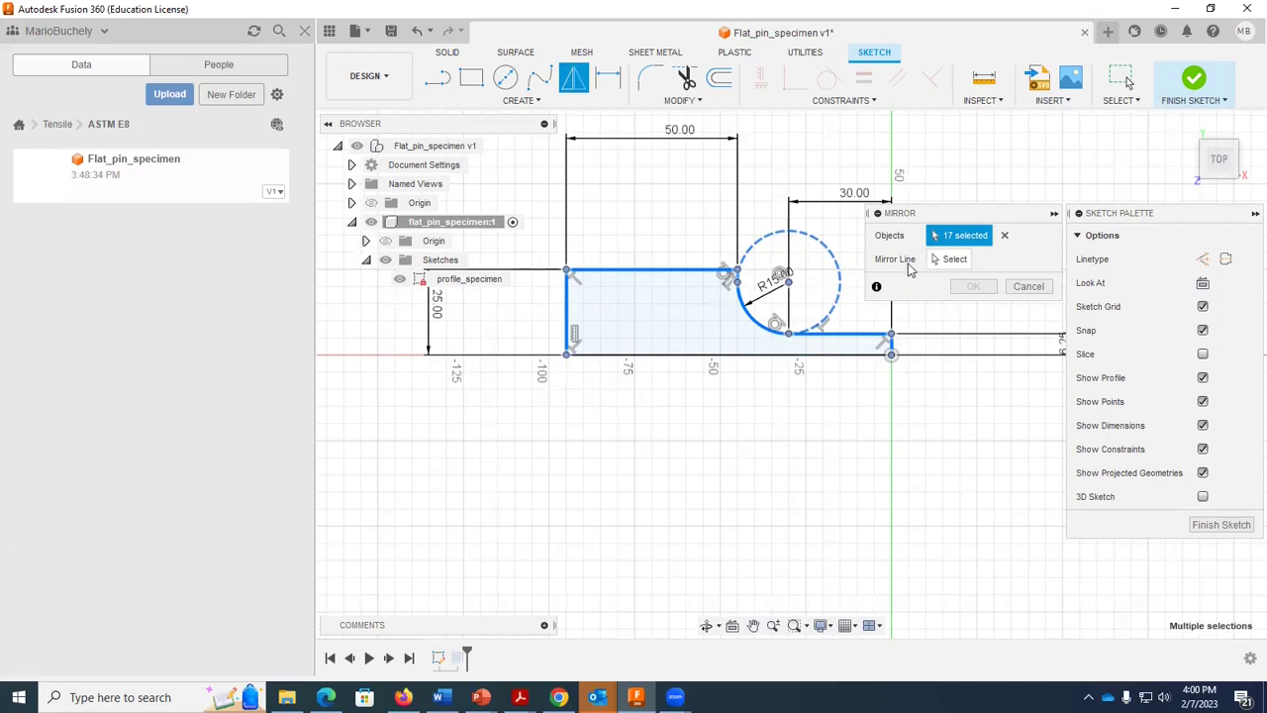
{"action": "left_click", "coordinate": [950, 259]}
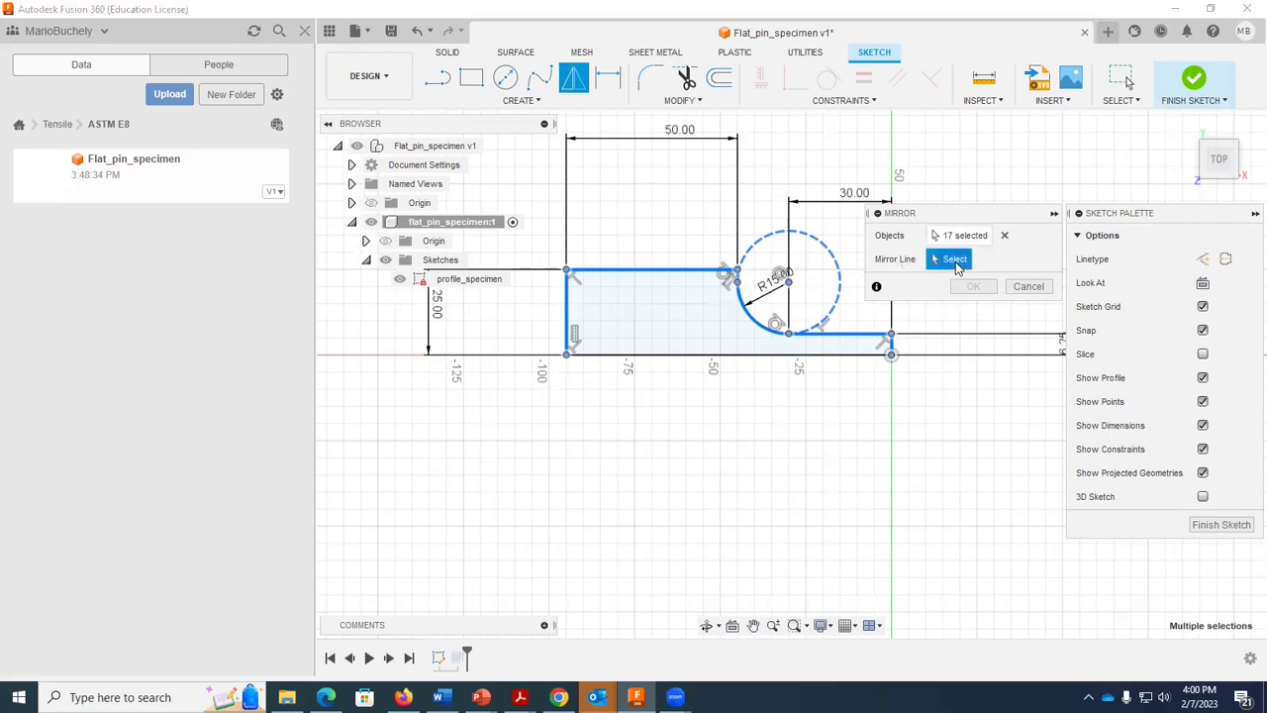
{"action": "left_click", "coordinate": [735, 355]}
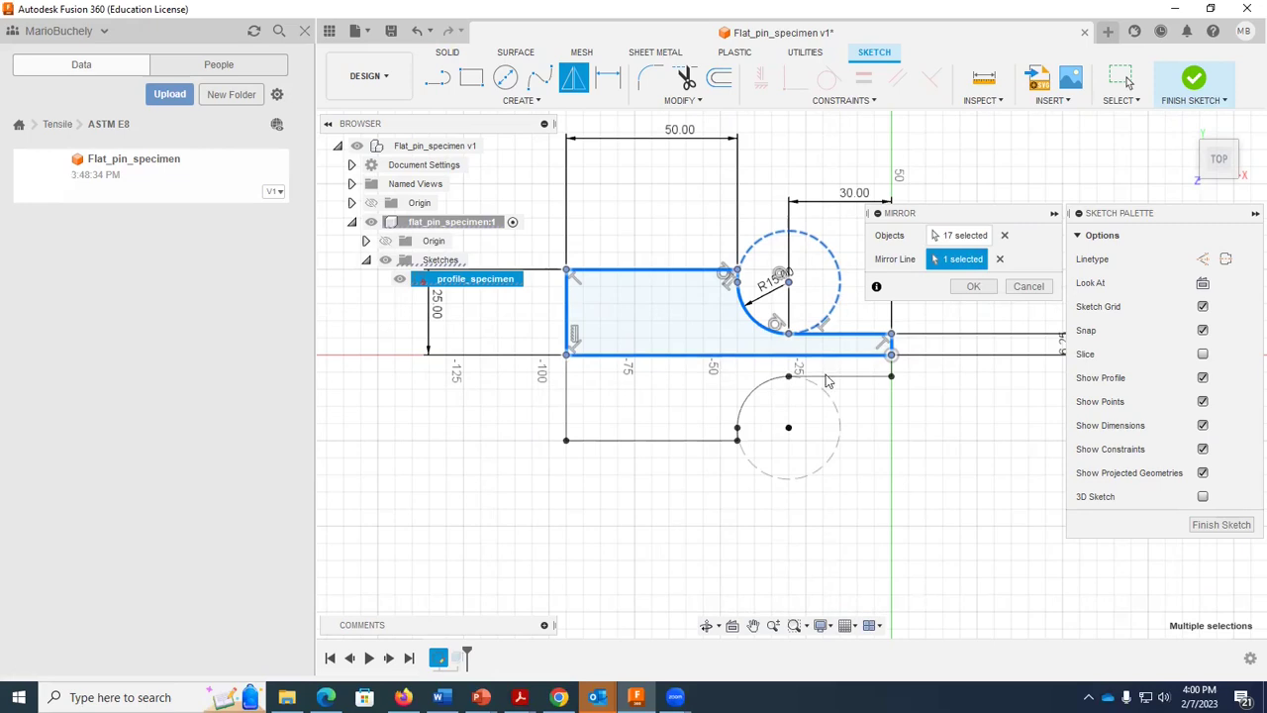
{"action": "left_click", "coordinate": [973, 286]}
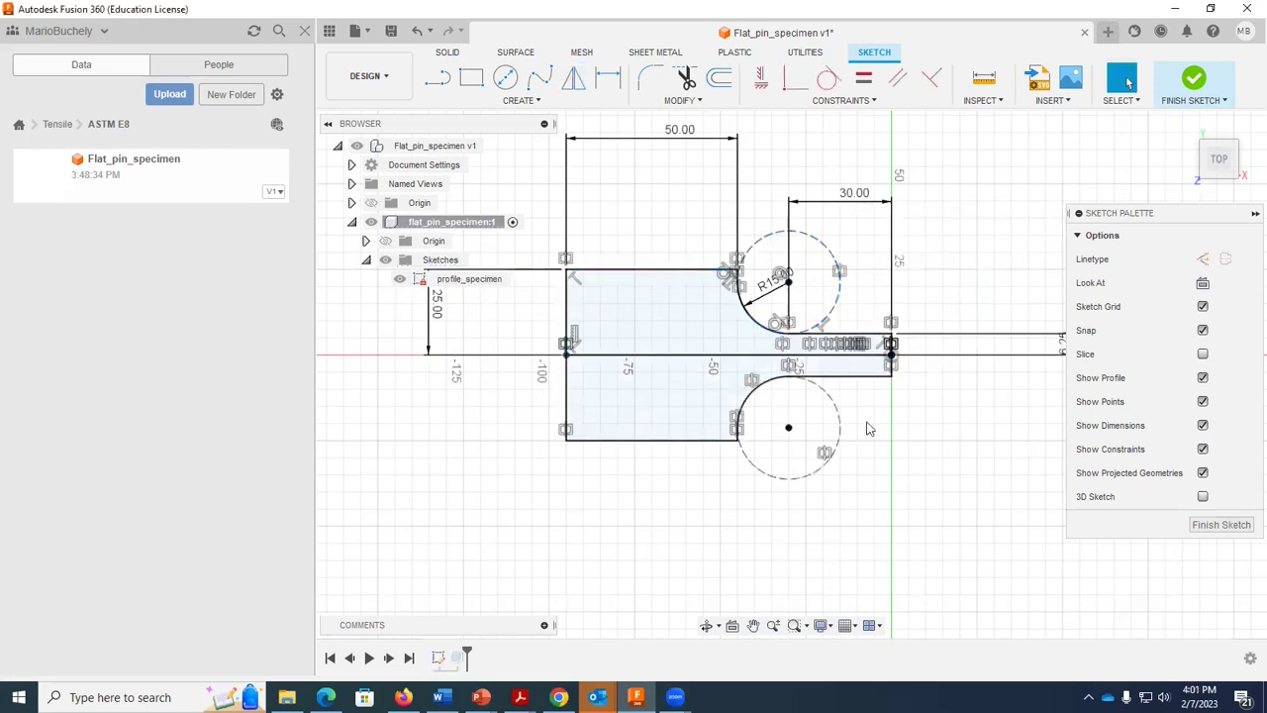
{"action": "scroll", "coordinate": [837, 426], "scroll_direction": "down", "scroll_amount": 2}
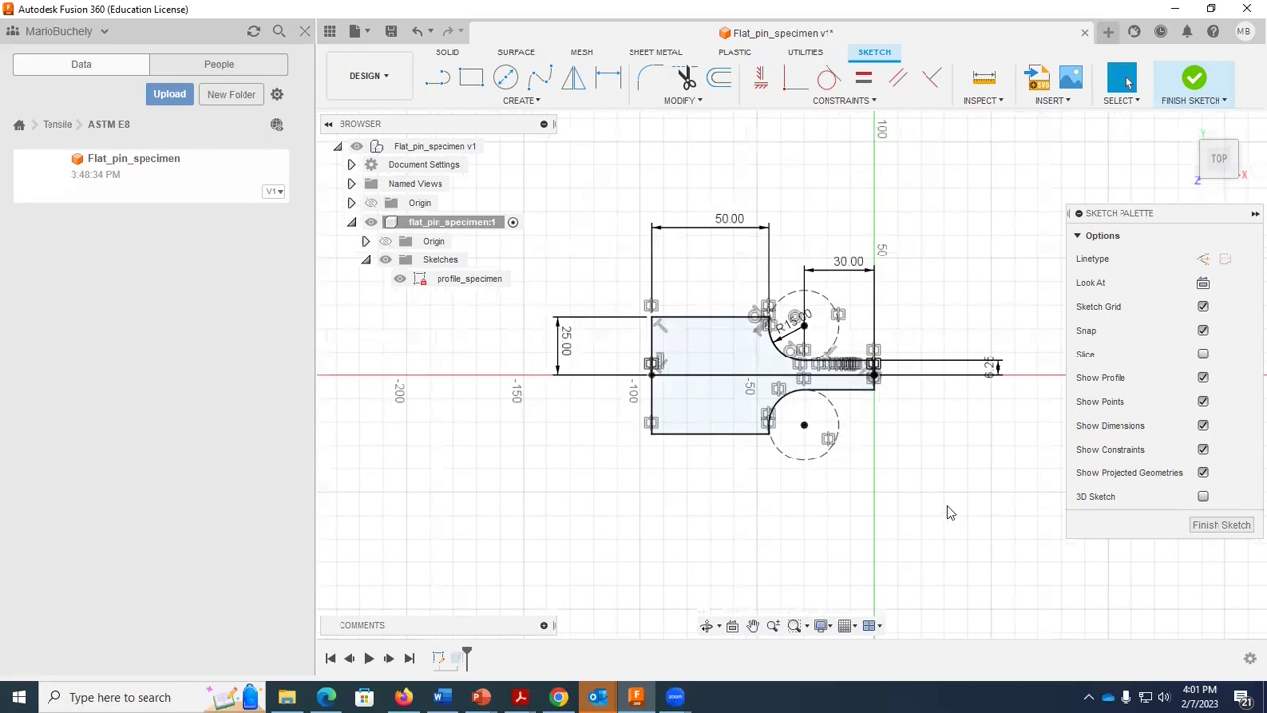
{"action": "left_click", "coordinate": [1191, 87]}
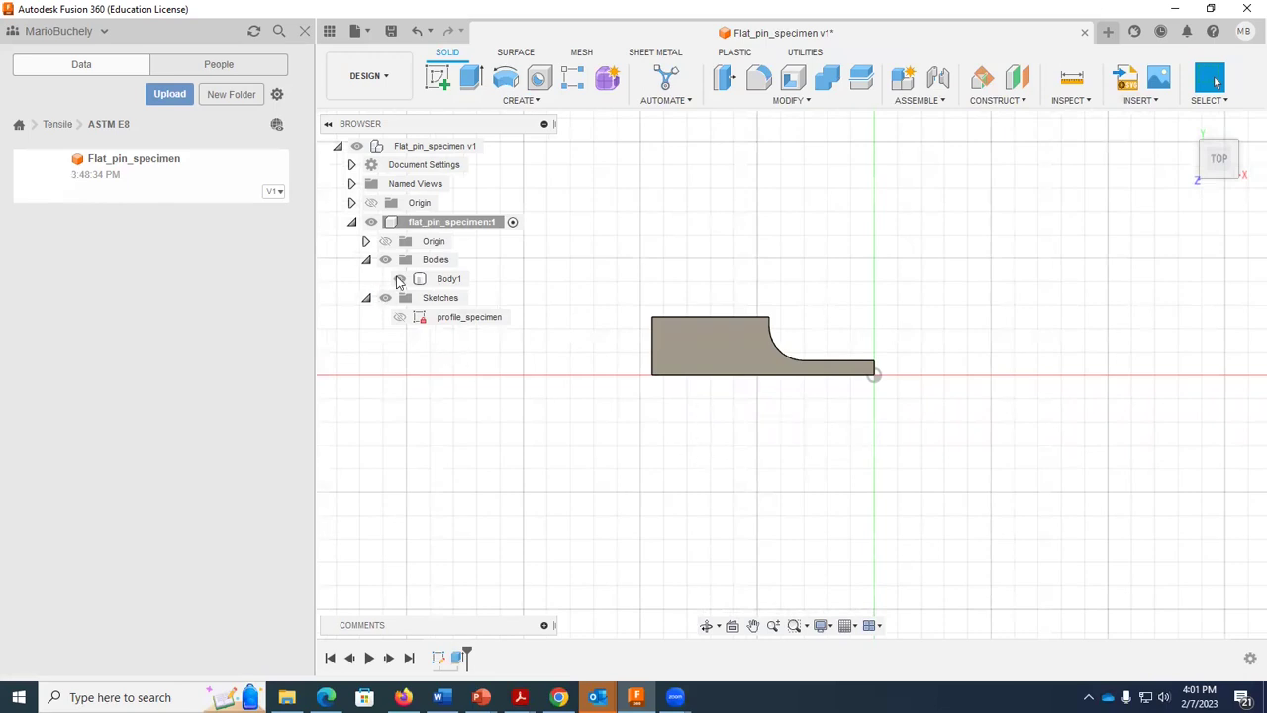
Show the profile_specimen sketch together with the extruded body
{"action": "left_click", "coordinate": [707, 625]}
{"action": "left_click_drag", "start_coordinate": [778, 404], "coordinate": [923, 353]}
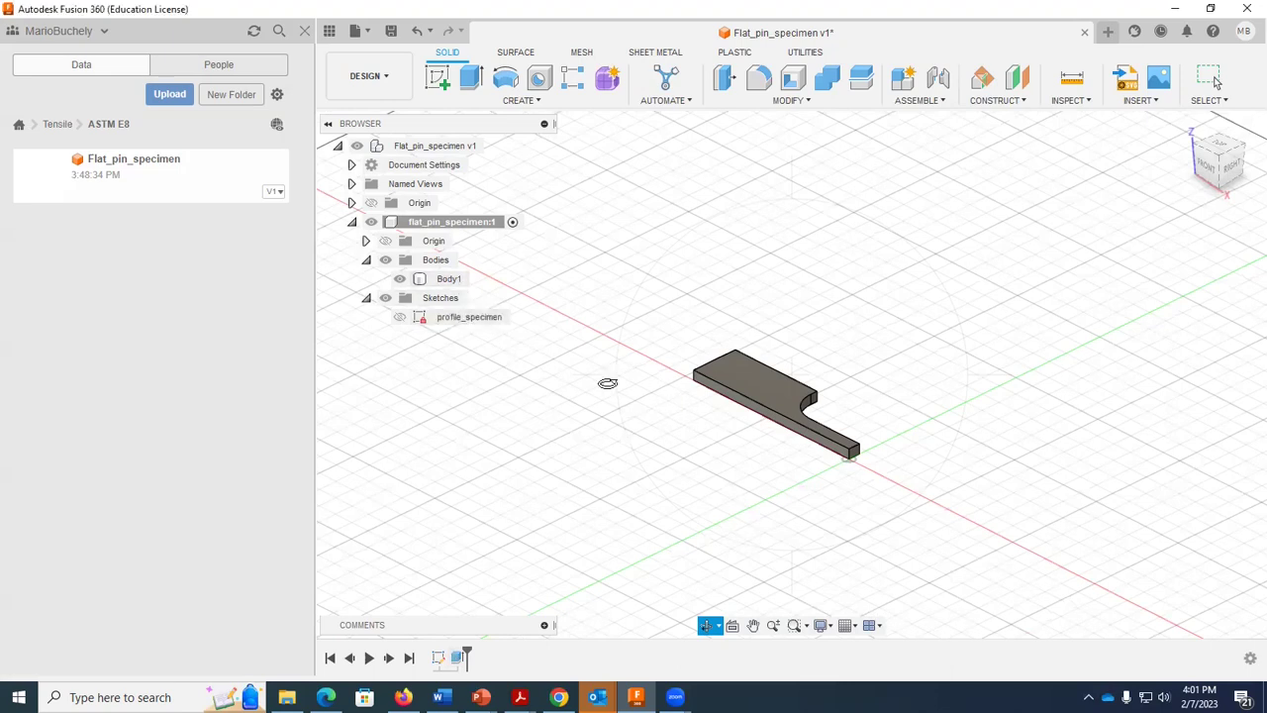
{"action": "left_click", "coordinate": [400, 317]}
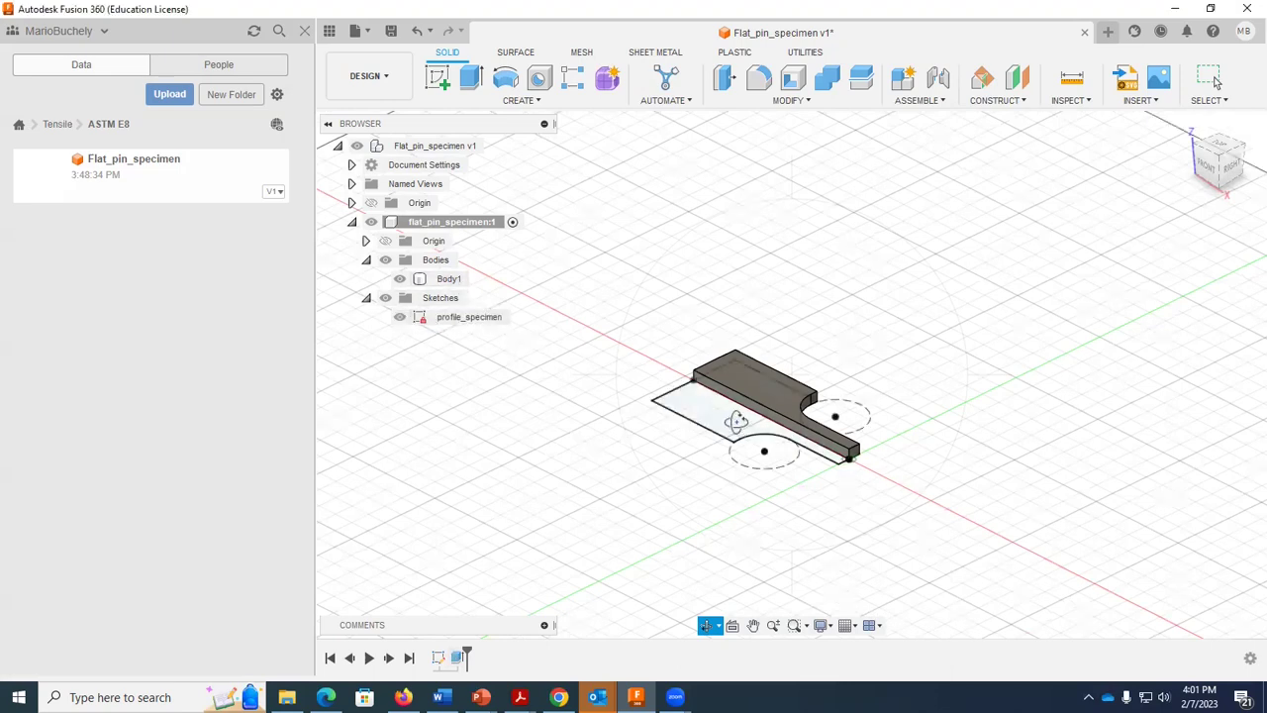
{"action": "left_click", "coordinate": [399, 318]}
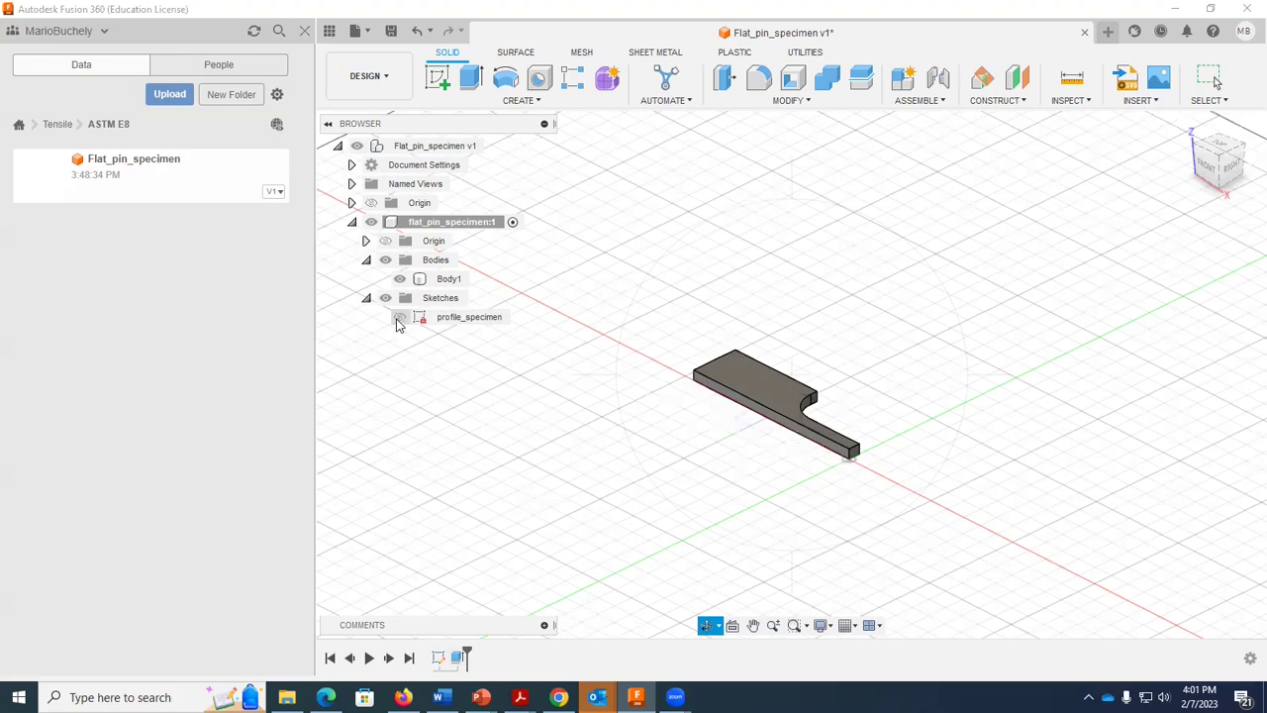
{"action": "left_click", "coordinate": [399, 318]}
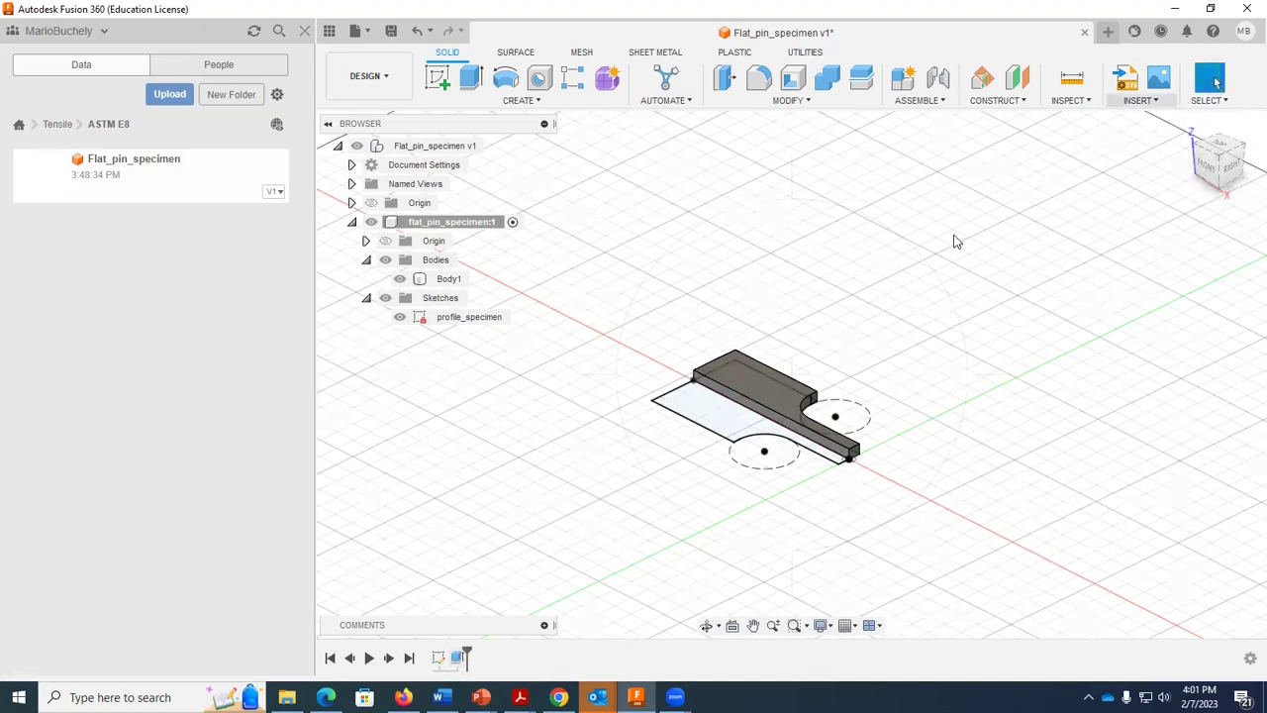
Edit the 5 mm extrusion of the quarter-profile and add the mirrored profile region to its selection
{"action": "right_click", "coordinate": [458, 657]}
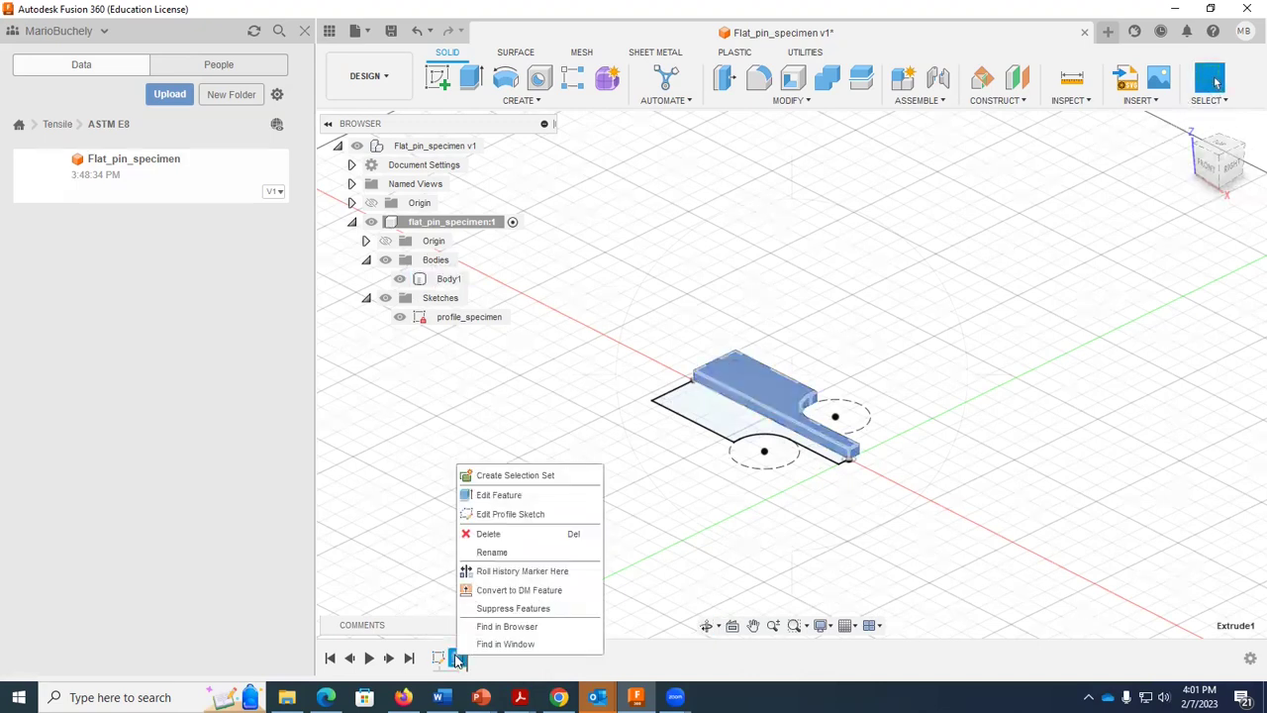
{"action": "left_click", "coordinate": [499, 494]}
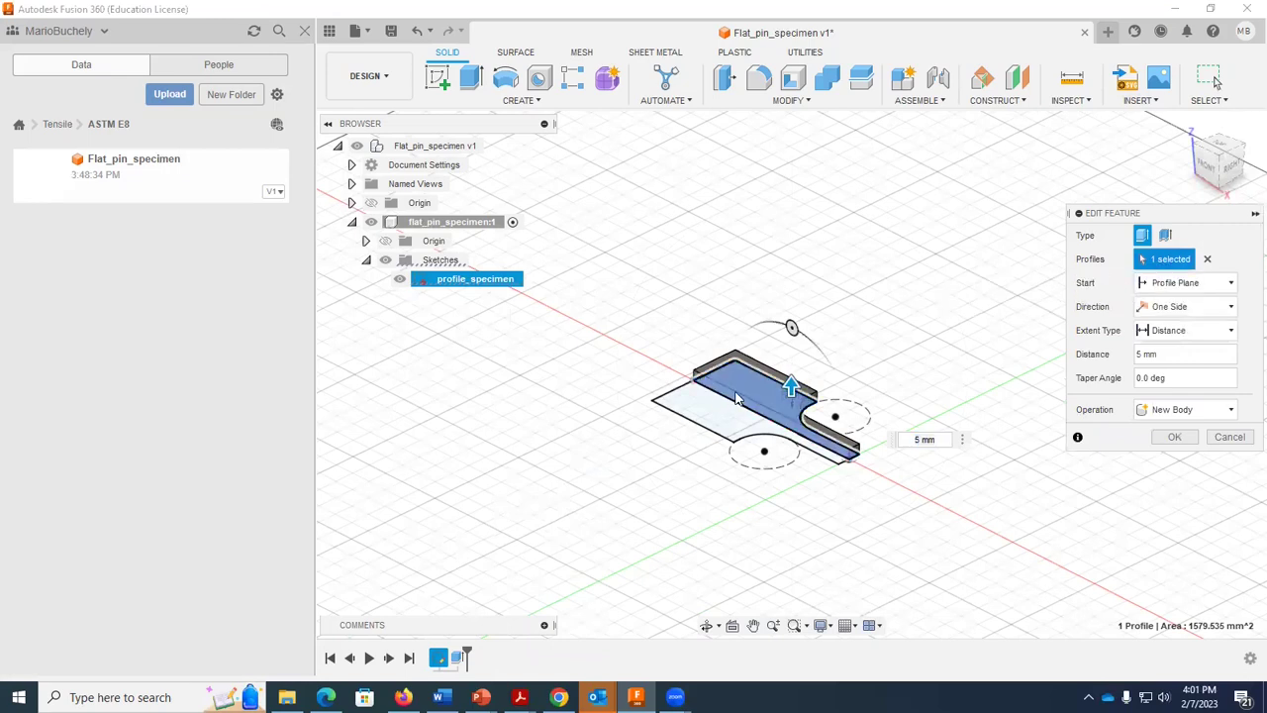
{"action": "left_click", "coordinate": [706, 412]}
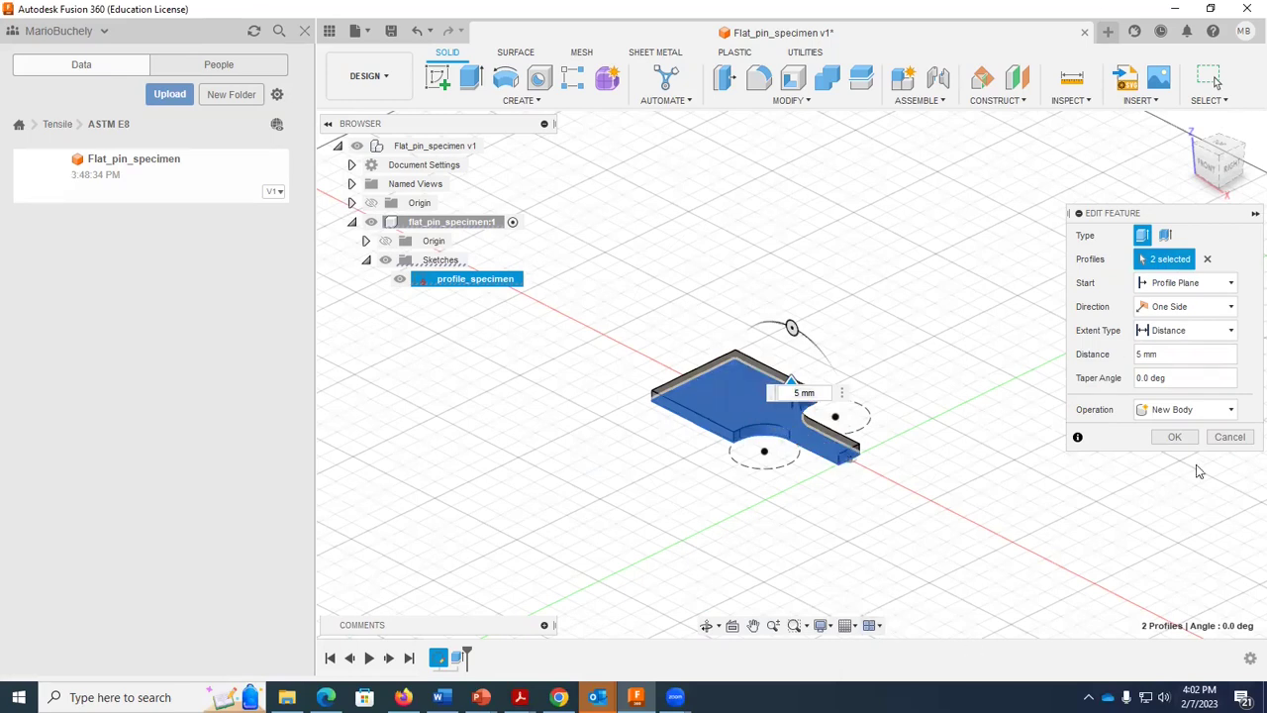
{"action": "left_click", "coordinate": [1175, 437]}
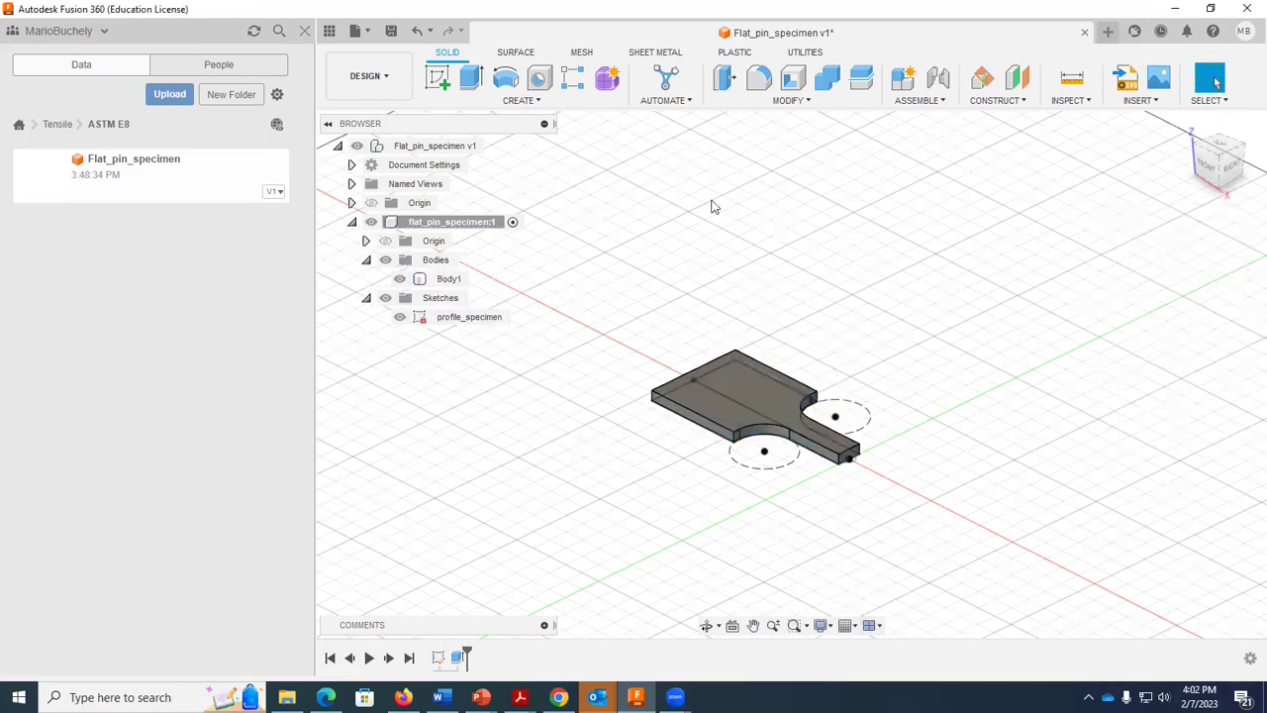
Examine the extruded half-specimen body from above and below
{"action": "left_click", "coordinate": [706, 624]}
{"action": "left_click_drag", "start_coordinate": [710, 540], "coordinate": [679, 557]}
{"action": "left_click_drag", "start_coordinate": [666, 416], "coordinate": [687, 465]}
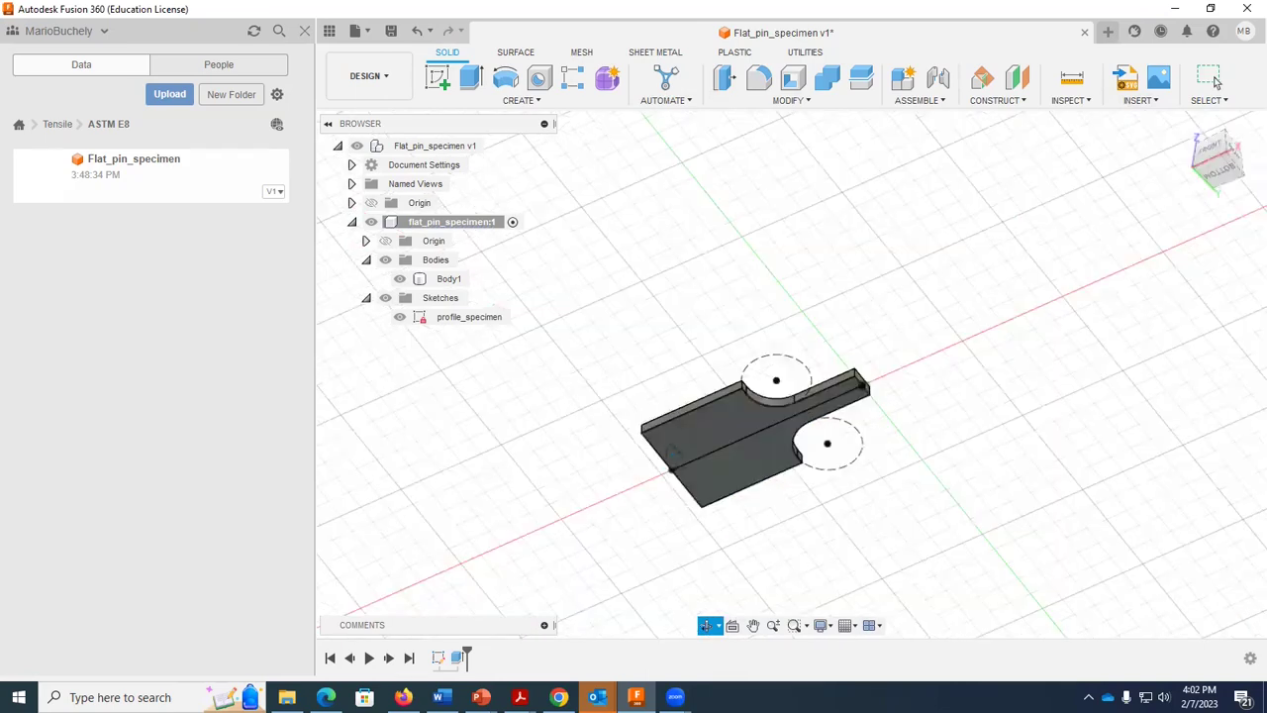
{"action": "left_click_drag", "start_coordinate": [687, 518], "coordinate": [842, 515]}
{"action": "left_click_drag", "start_coordinate": [983, 400], "coordinate": [965, 398]}
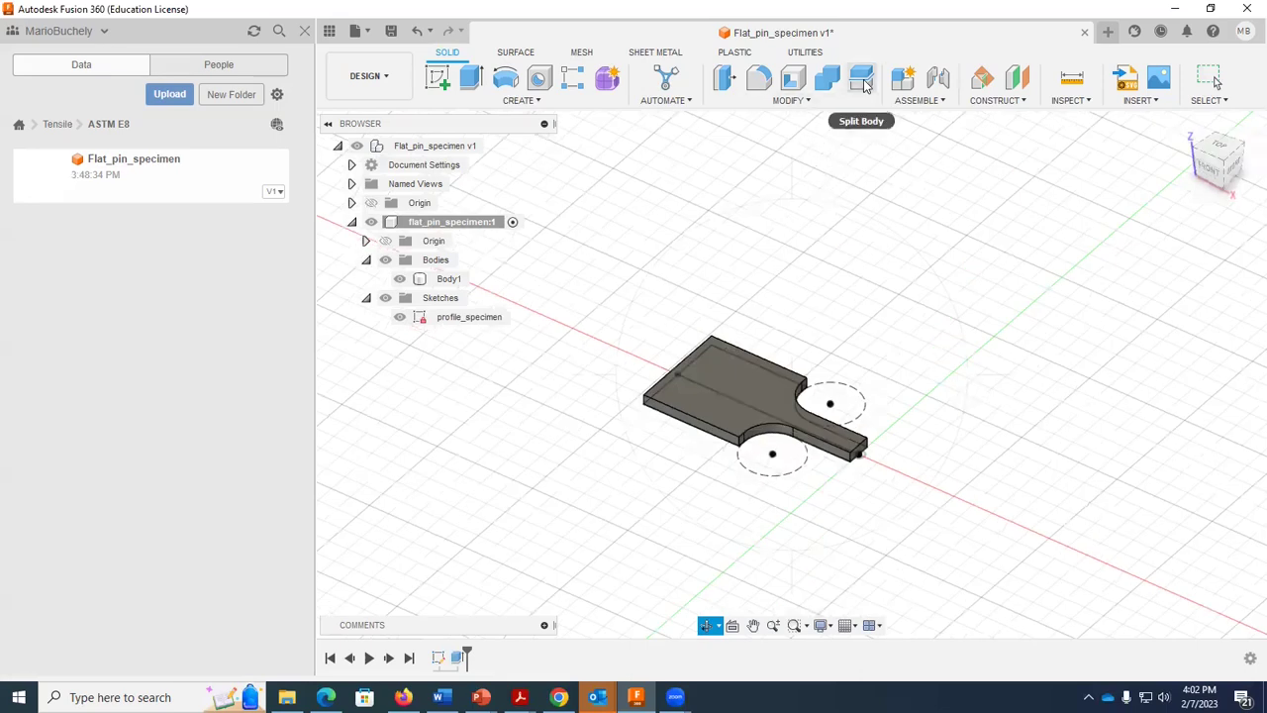
{"action": "left_click", "coordinate": [1021, 102]}
{"action": "left_click", "coordinate": [1019, 103]}
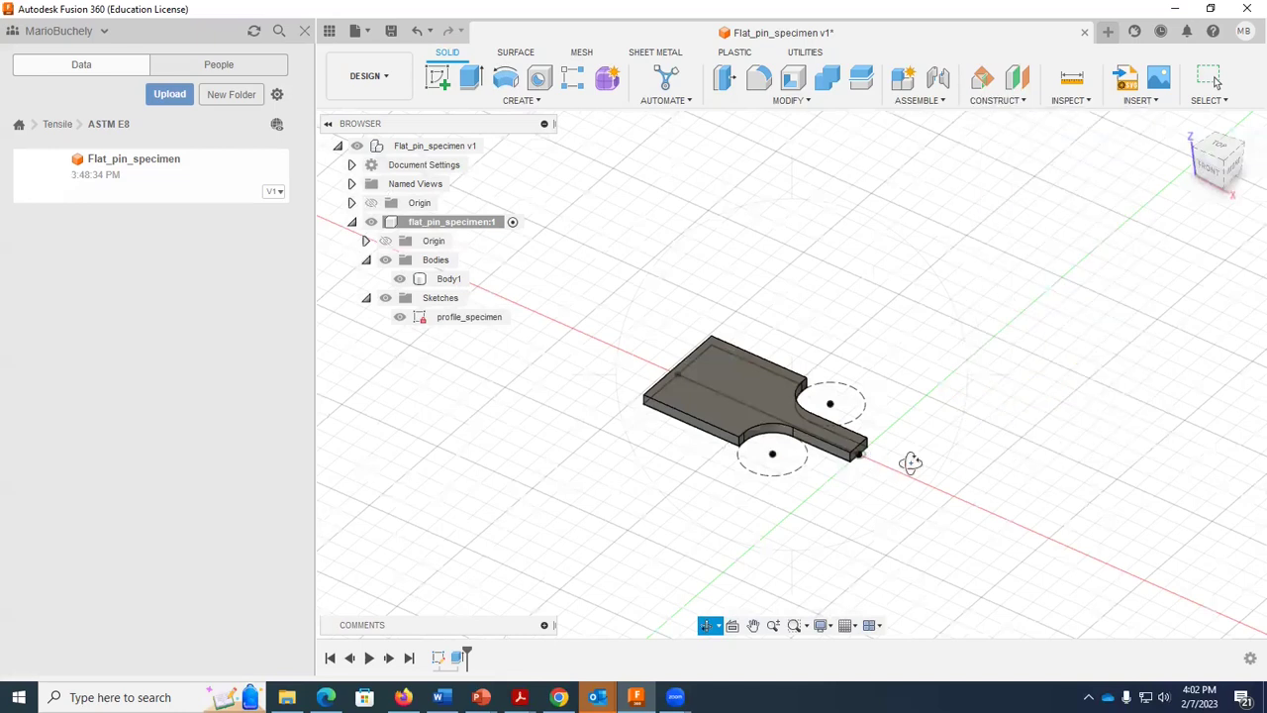
{"action": "middle_click_drag", "start_coordinate": [843, 481], "coordinate": [779, 369]}
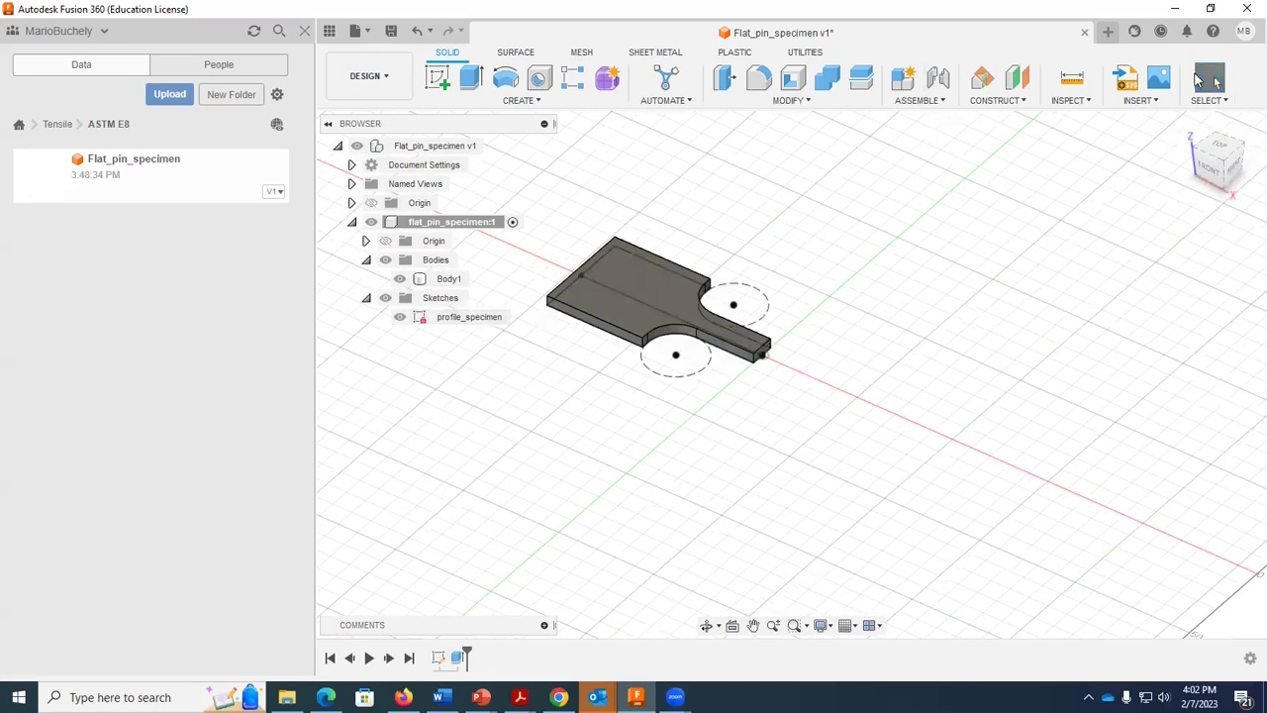
Edit the profile_specimen sketch and mirror the half-profile about its short vertical end line at the origin, leaving out that line and the centreline
{"action": "right_click", "coordinate": [453, 319]}
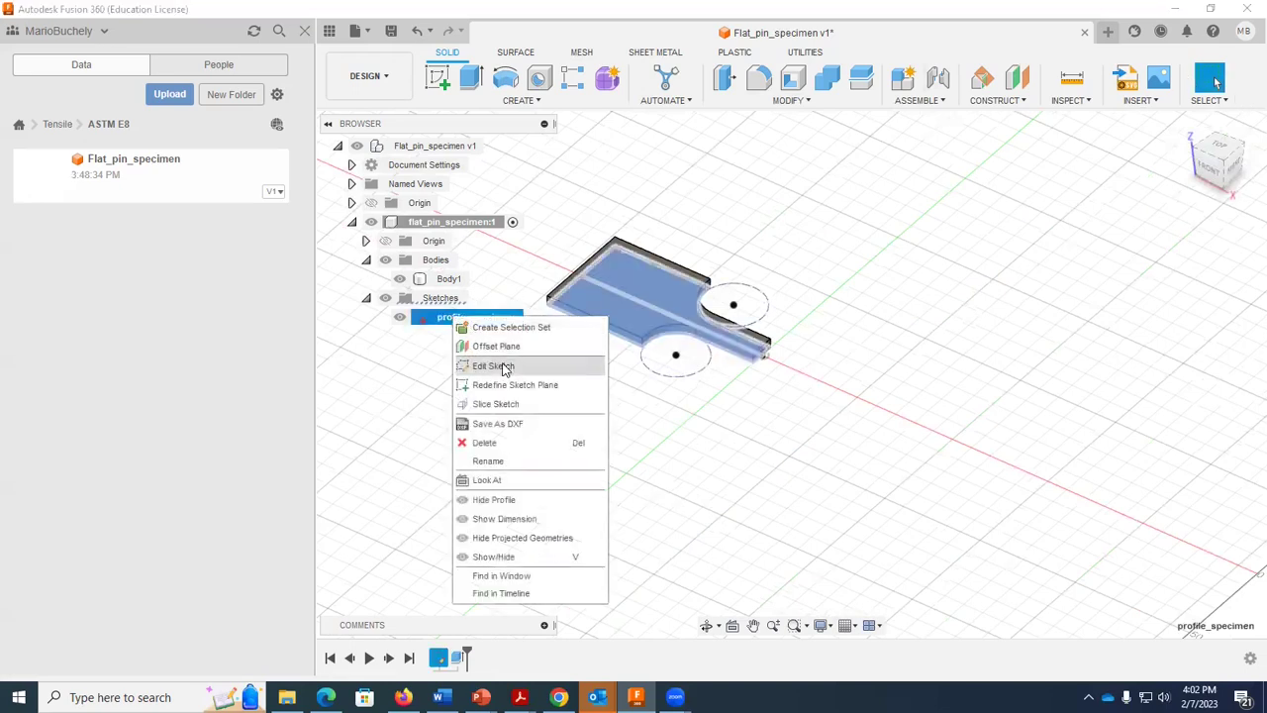
{"action": "left_click", "coordinate": [502, 367]}
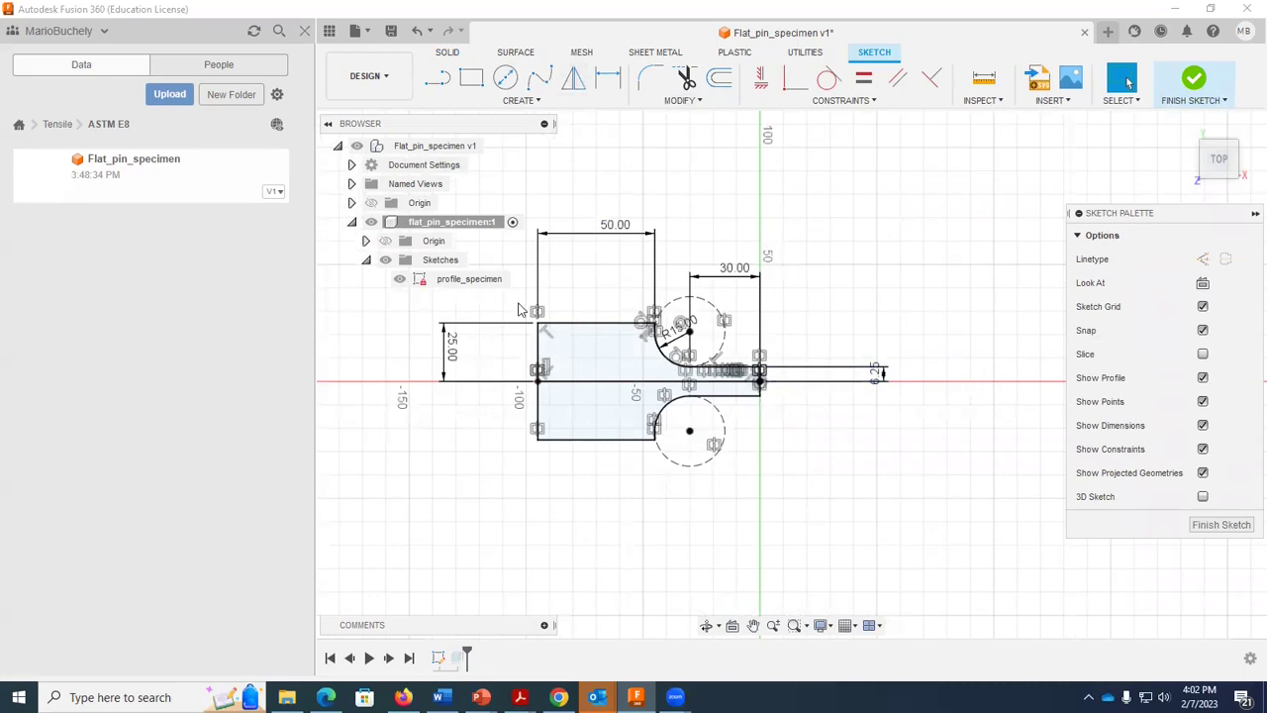
{"action": "left_click", "coordinate": [573, 79]}
{"action": "left_click_drag", "start_coordinate": [513, 305], "coordinate": [797, 487]}
{"action": "scroll", "coordinate": [780, 384], "scroll_direction": "up", "scroll_amount": 2}
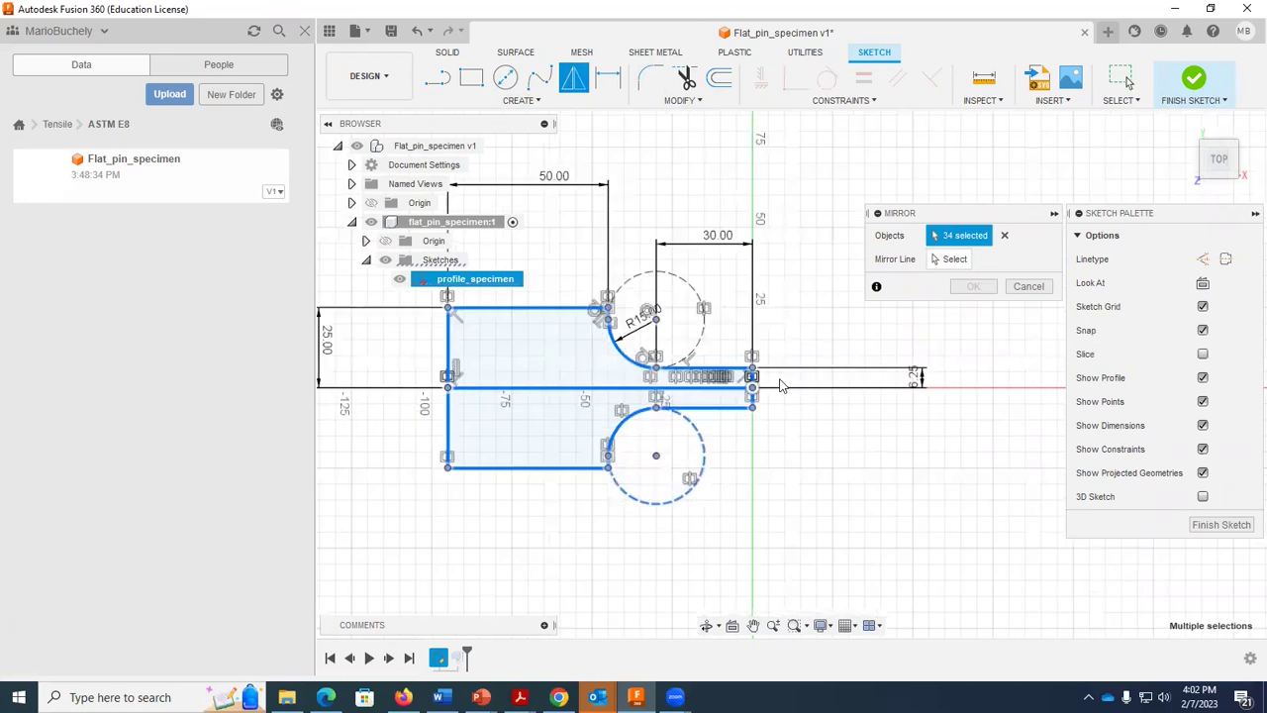
{"action": "scroll", "coordinate": [780, 384], "scroll_direction": "up", "scroll_amount": 2}
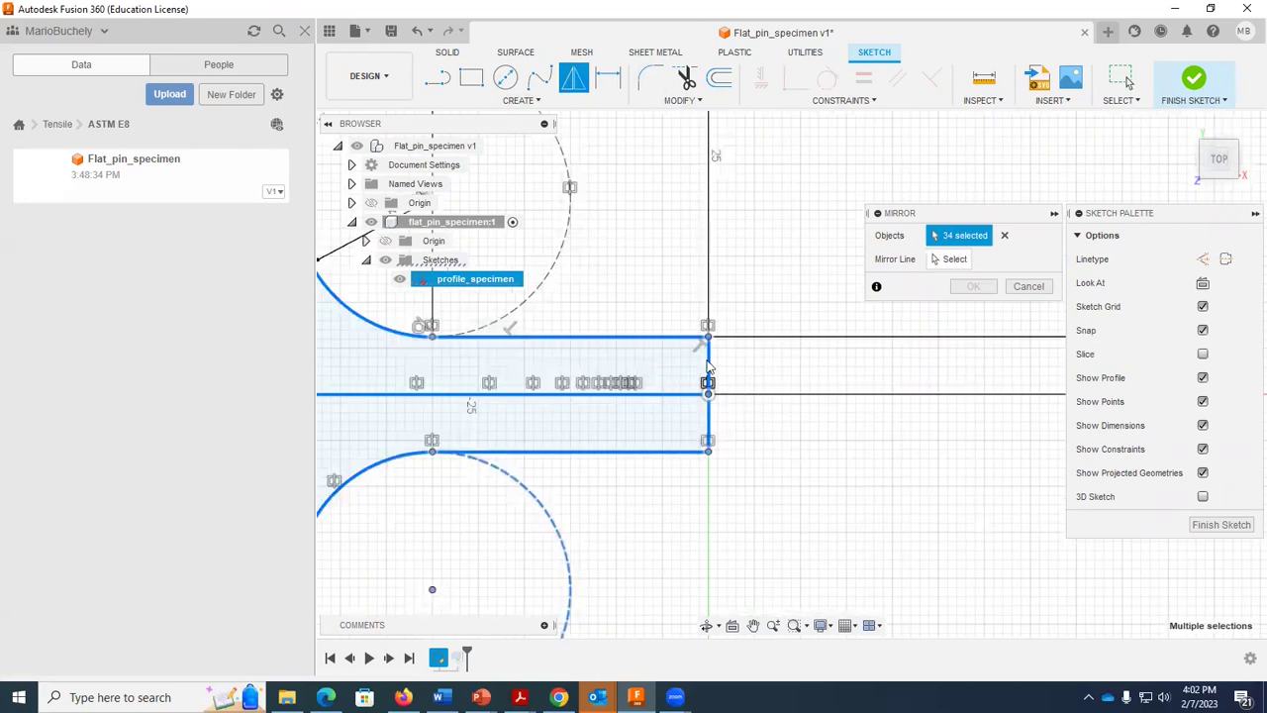
{"action": "left_click", "coordinate": [707, 367]}
{"action": "left_click", "coordinate": [707, 346]}
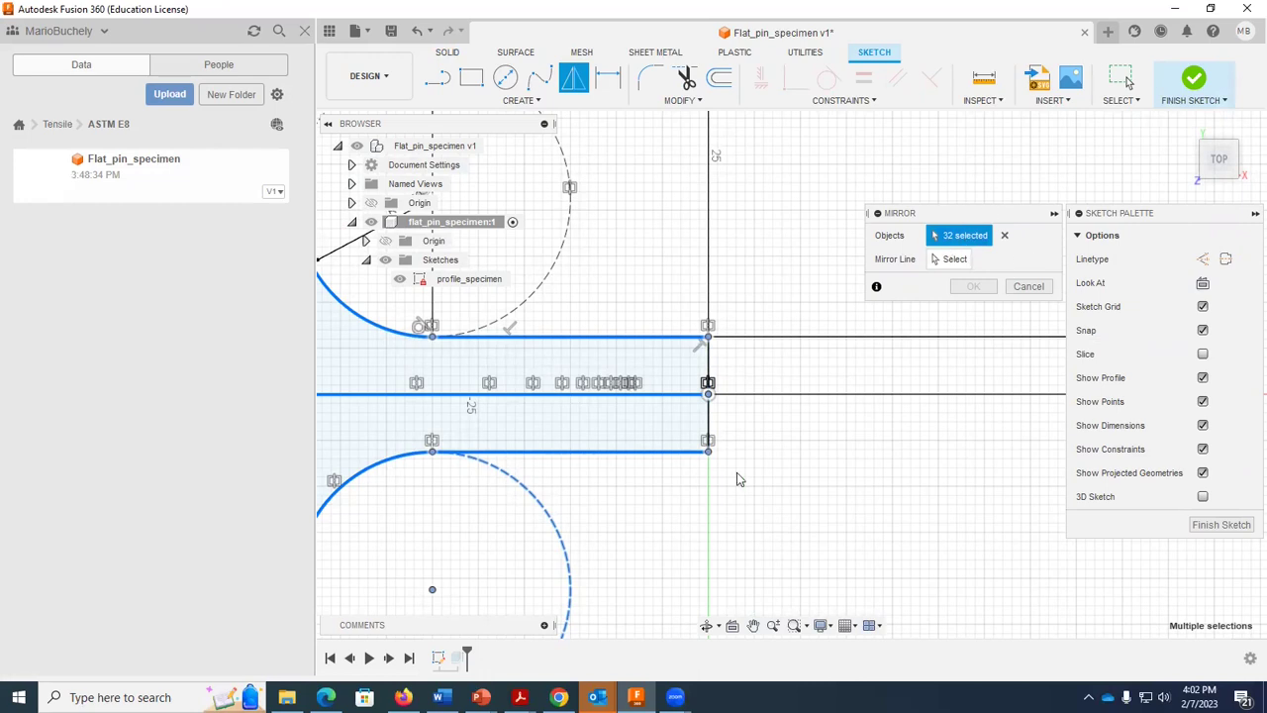
{"action": "left_click", "coordinate": [668, 398]}
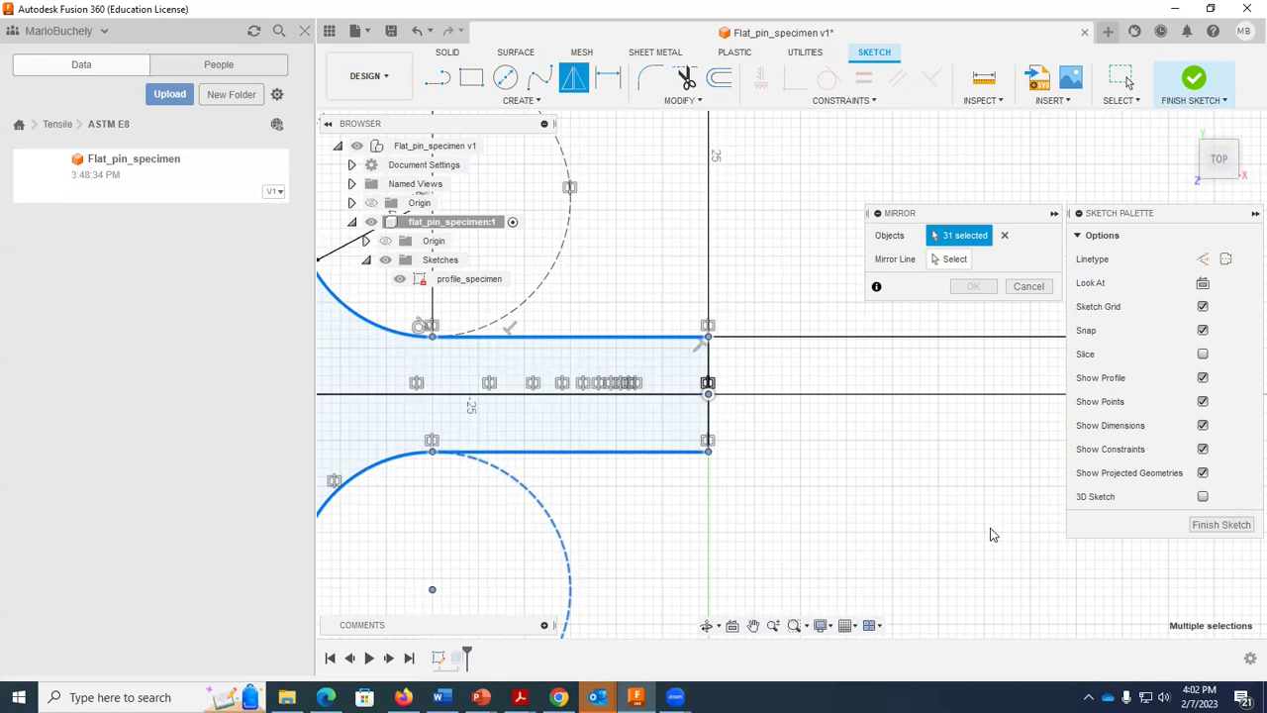
{"action": "left_click", "coordinate": [956, 259]}
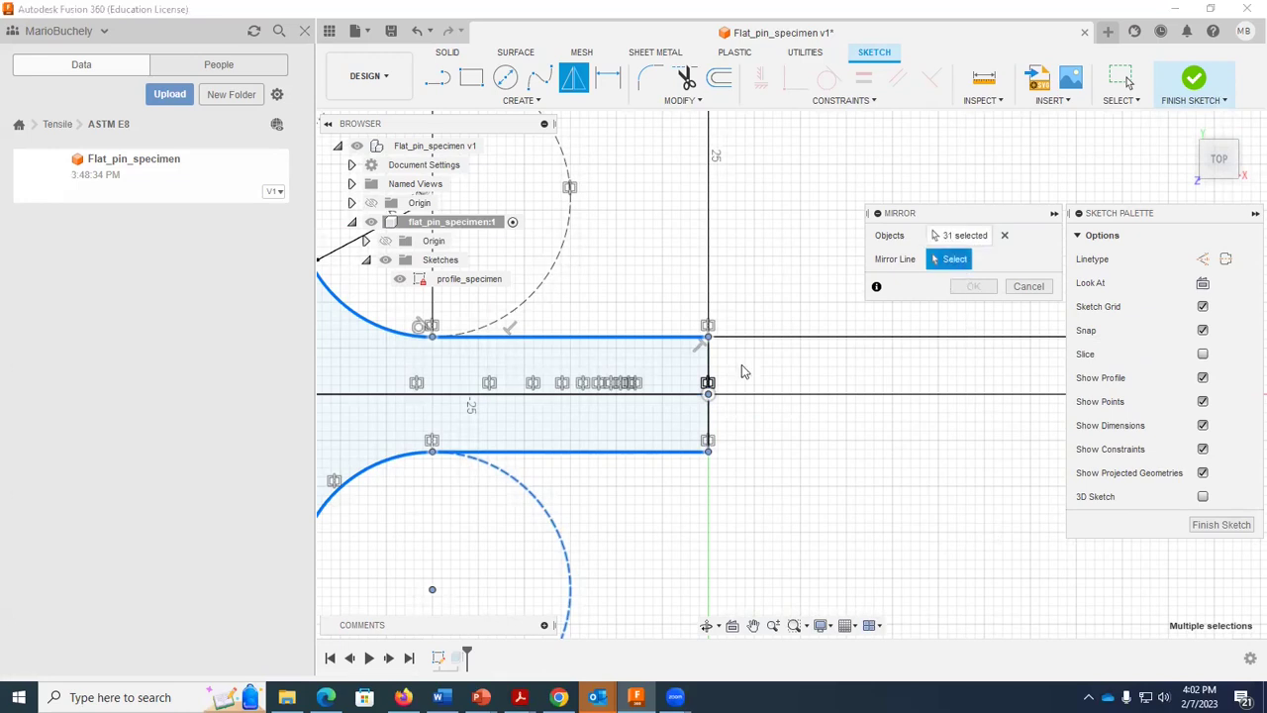
{"action": "left_click", "coordinate": [709, 366]}
{"action": "scroll", "coordinate": [860, 508], "scroll_direction": "down", "scroll_amount": 2}
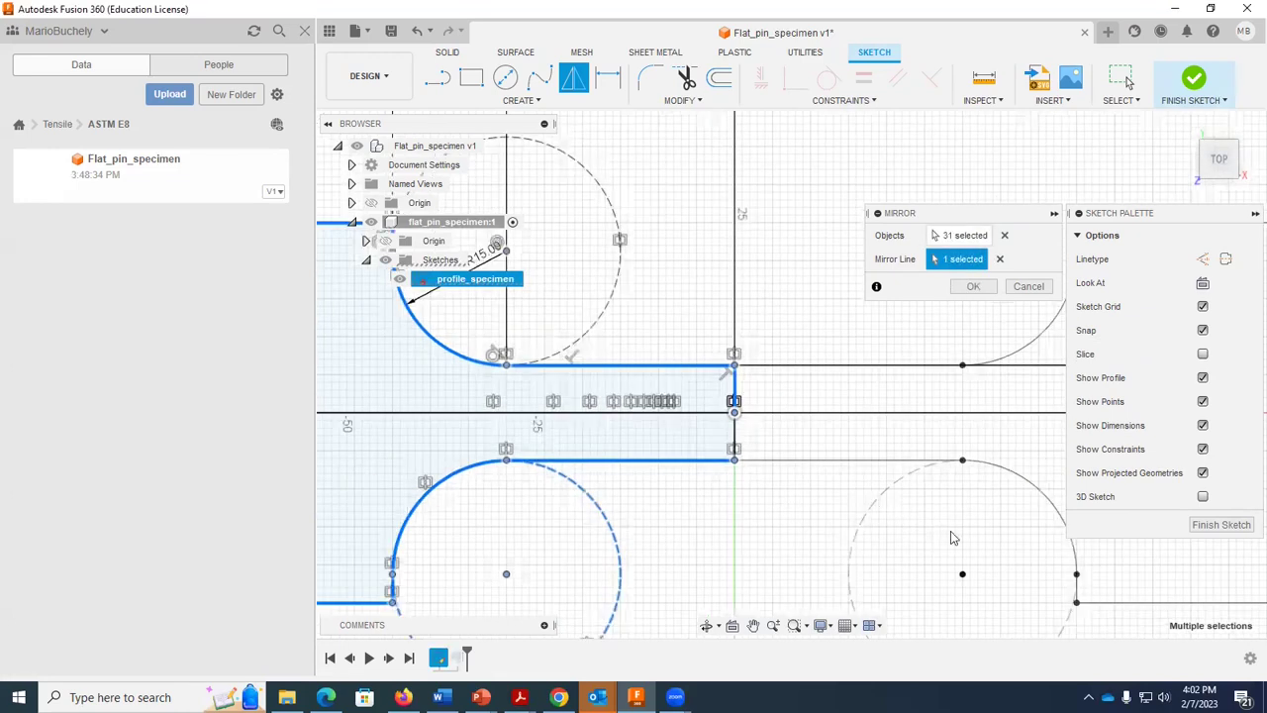
{"action": "left_click", "coordinate": [974, 286]}
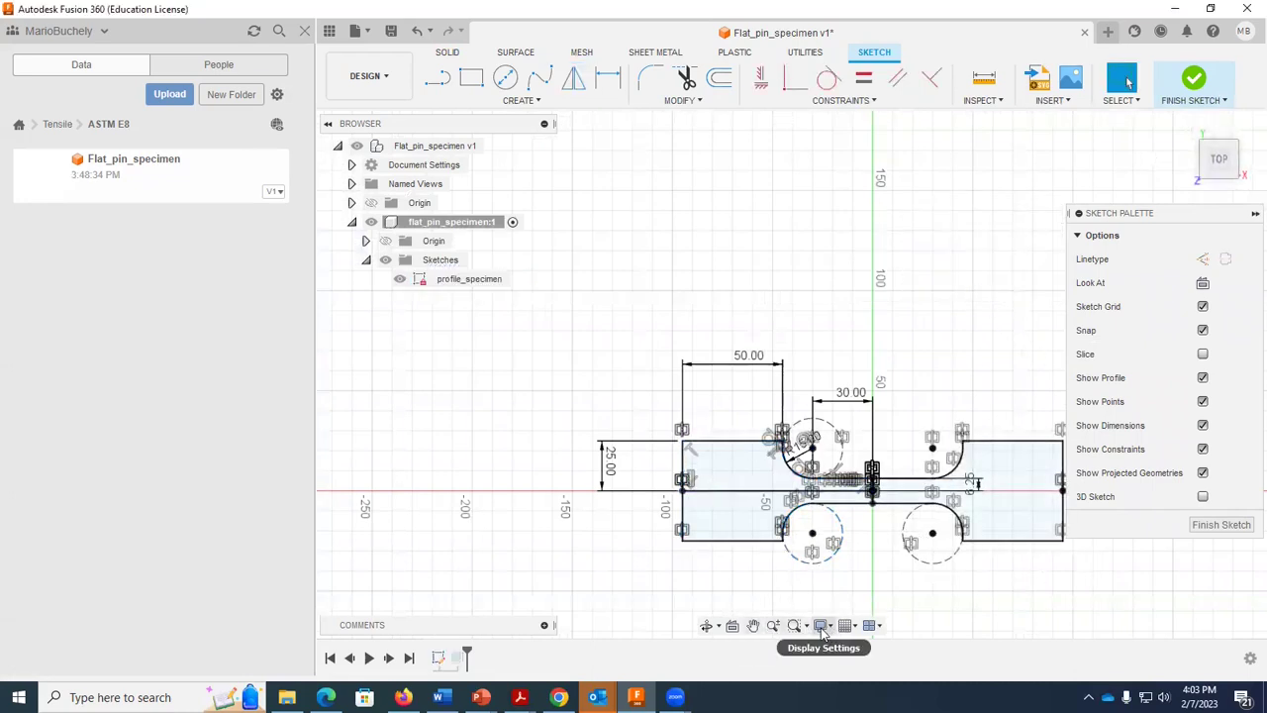
Finish the sketch and edit the 5 mm extrusion to include the mirrored half of the profile
{"action": "left_click", "coordinate": [753, 626]}
{"action": "left_click_drag", "start_coordinate": [719, 438], "coordinate": [790, 495]}
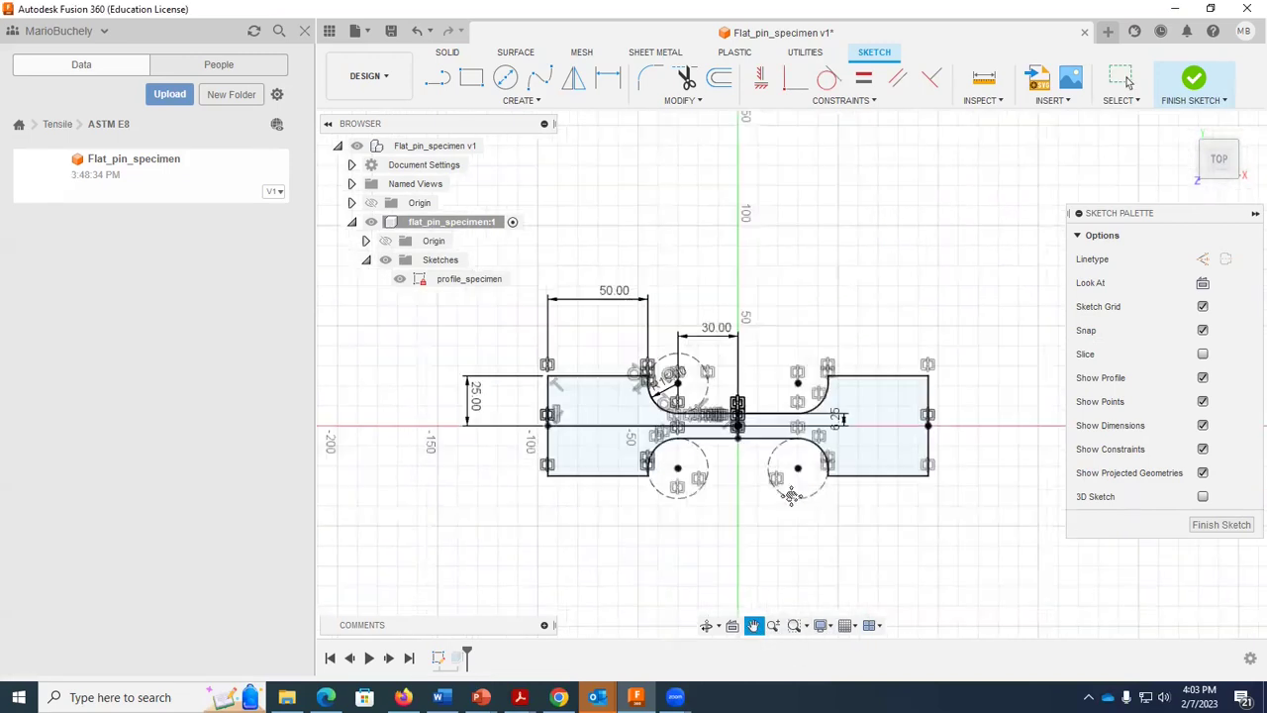
{"action": "left_click", "coordinate": [1212, 525]}
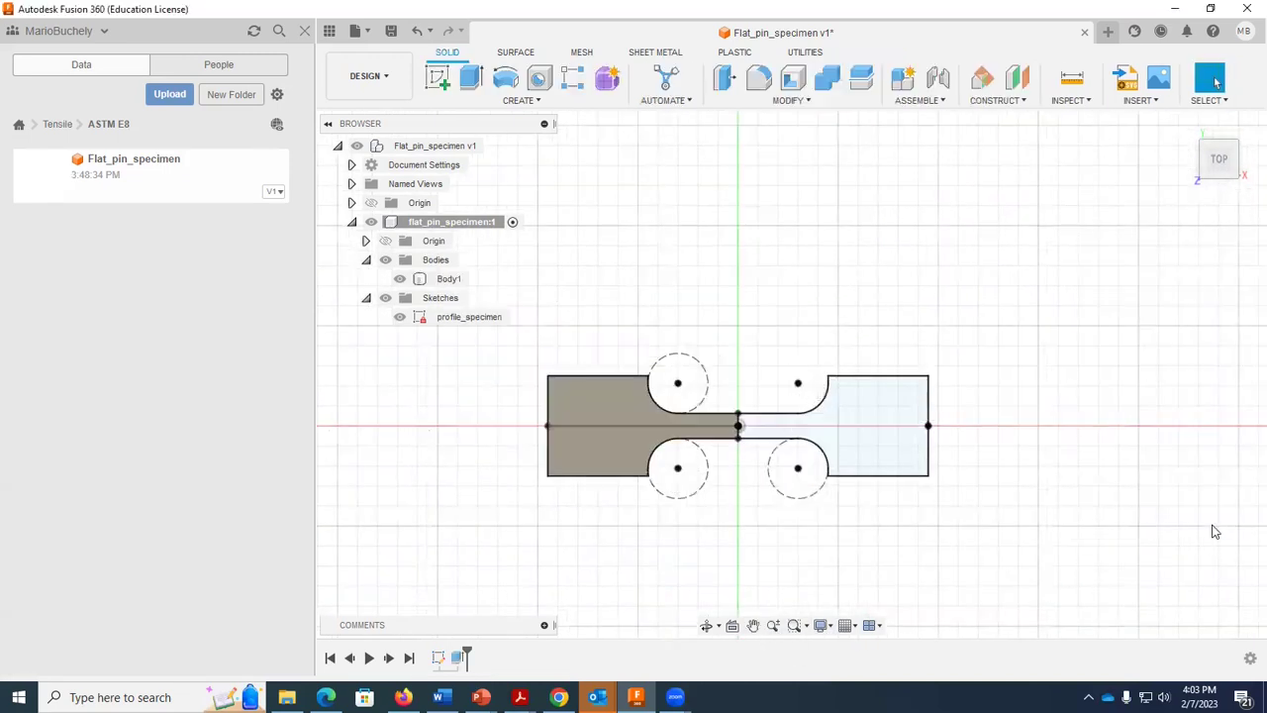
{"action": "left_click", "coordinate": [706, 625]}
{"action": "left_click_drag", "start_coordinate": [803, 537], "coordinate": [877, 422]}
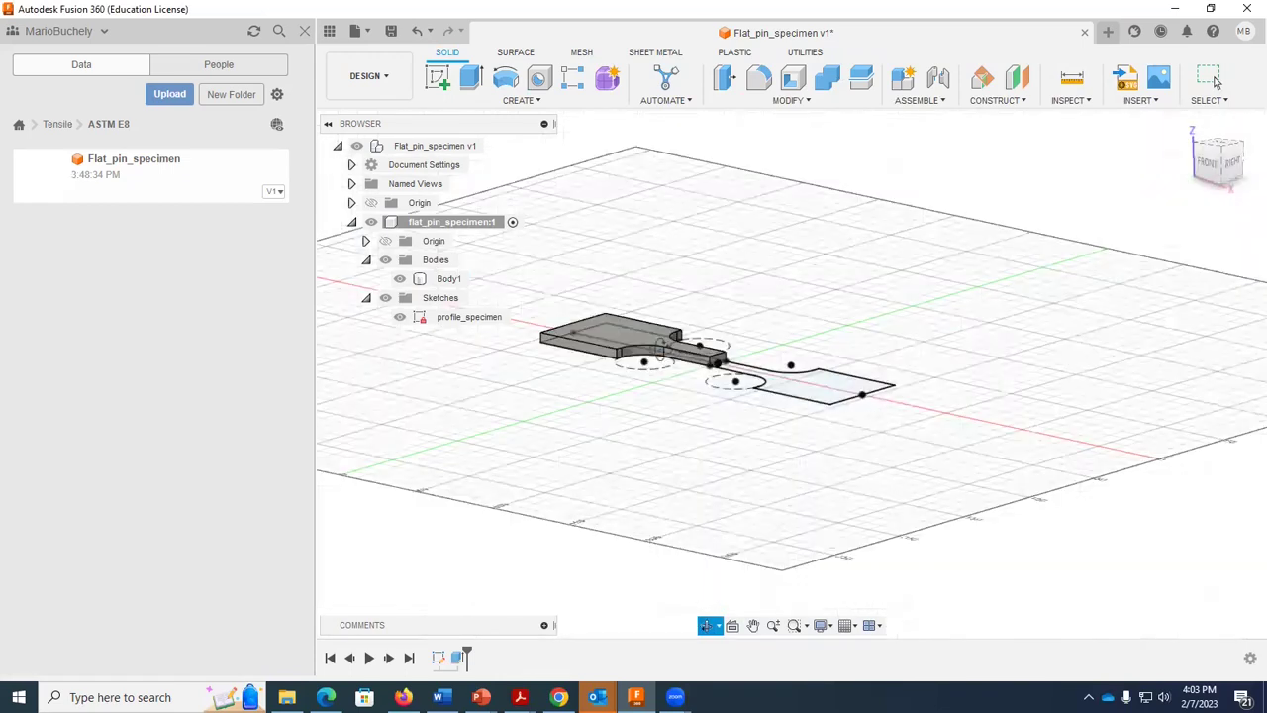
{"action": "left_click", "coordinate": [1210, 79]}
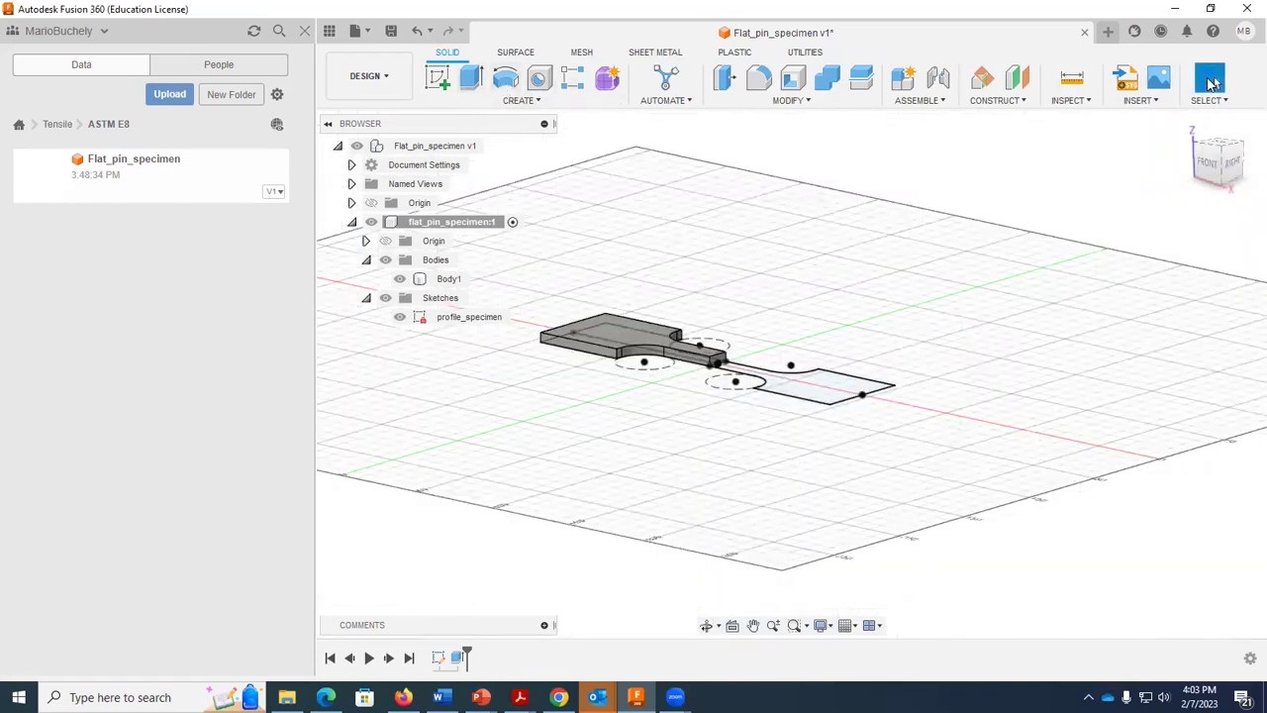
{"action": "right_click", "coordinate": [457, 657]}
{"action": "left_click", "coordinate": [475, 500]}
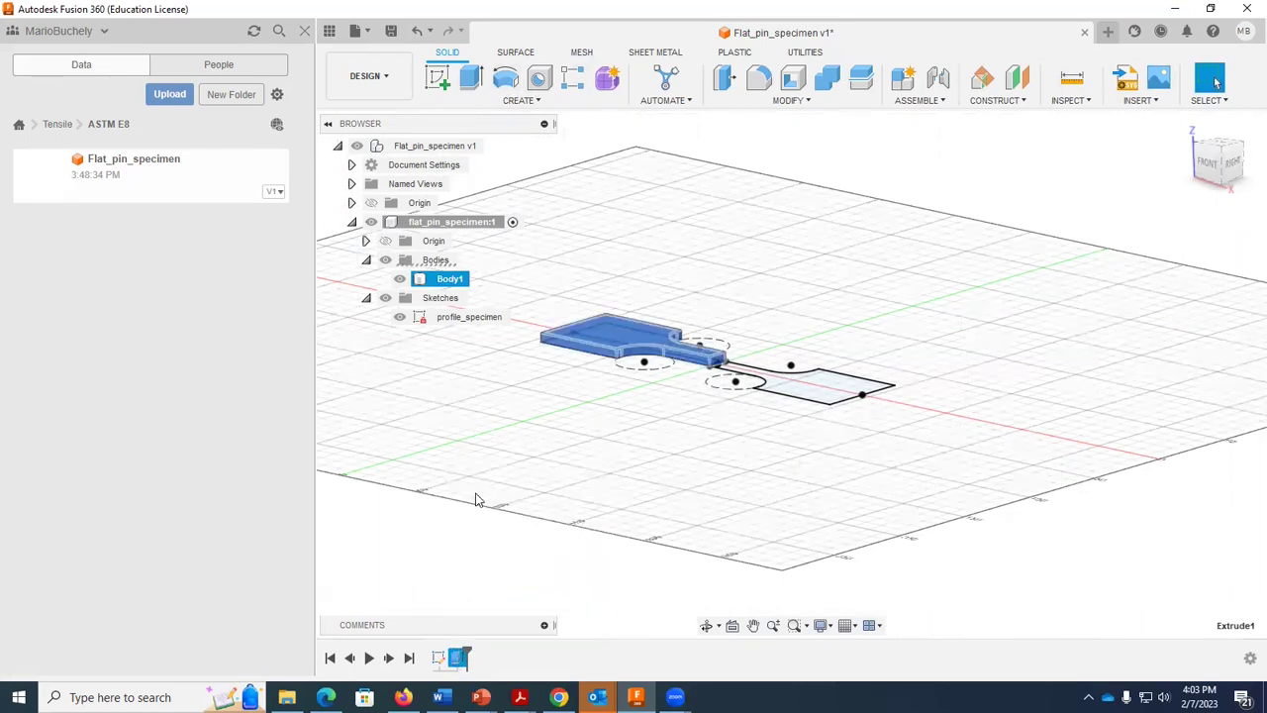
{"action": "left_click", "coordinate": [763, 392]}
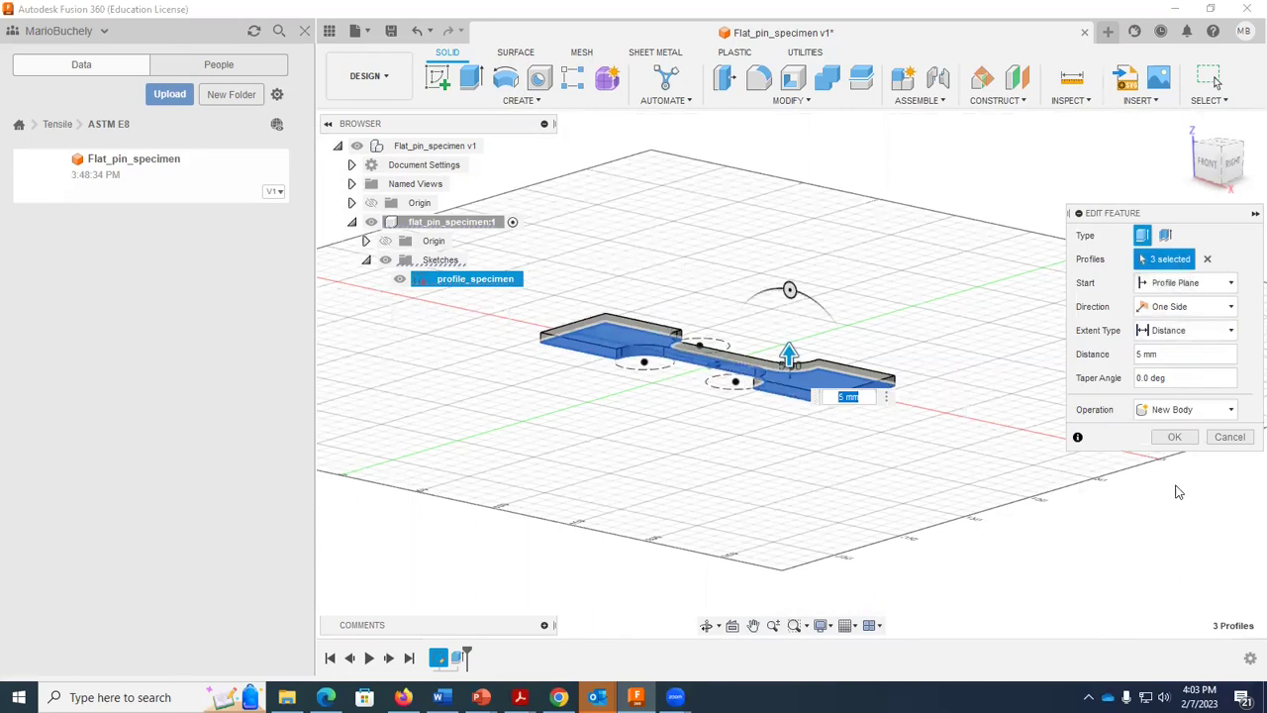
{"action": "left_click", "coordinate": [1172, 438]}
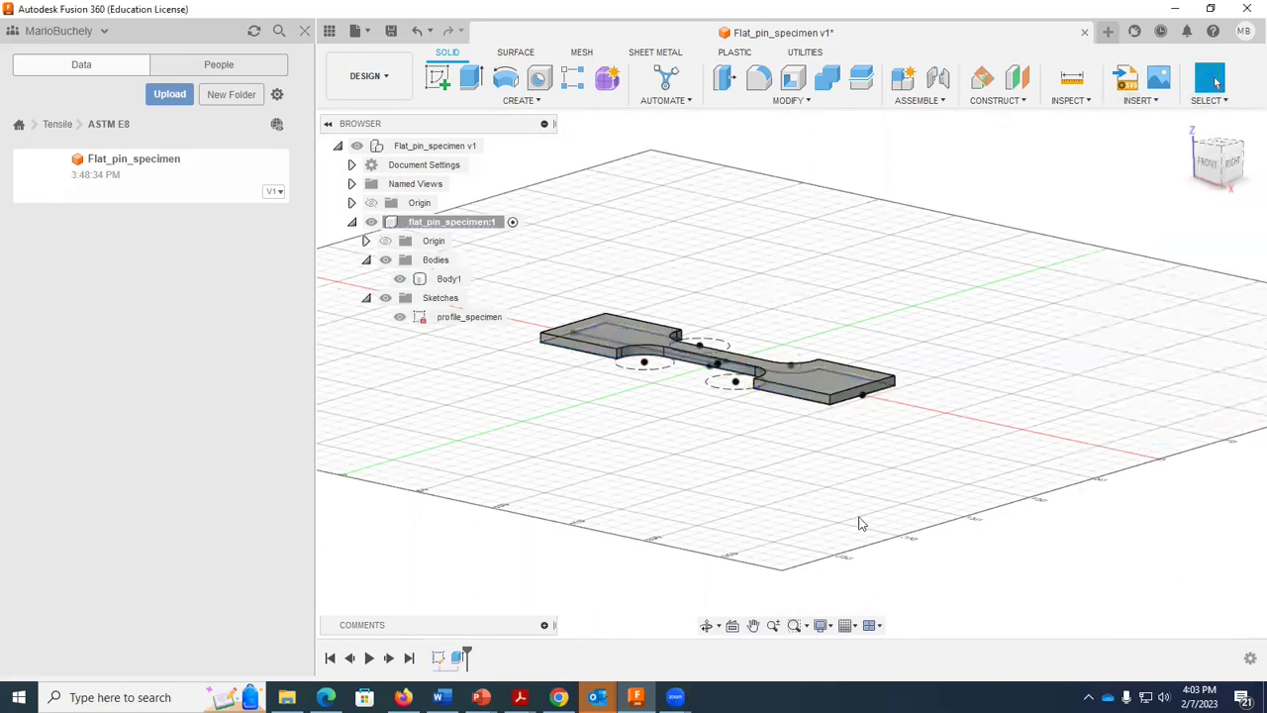
Examine the full-length specimen body from several angles
{"action": "left_click", "coordinate": [1200, 156]}
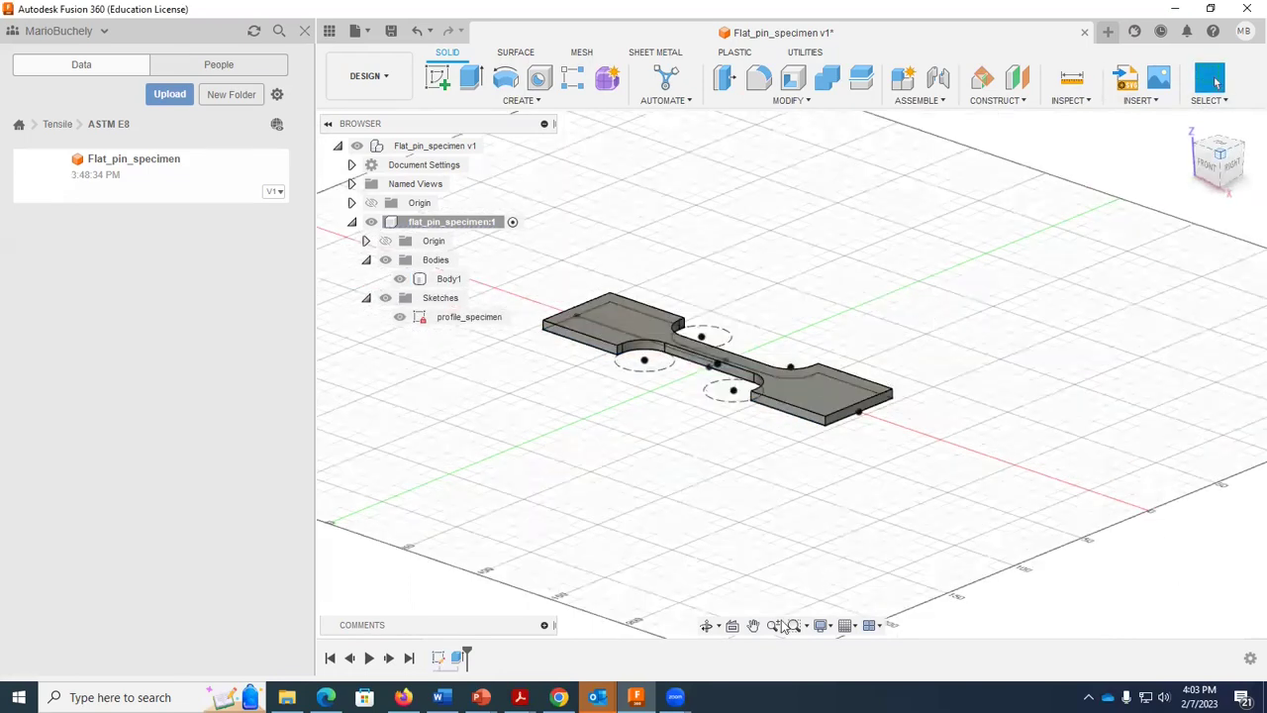
{"action": "left_click", "coordinate": [706, 625]}
{"action": "left_click_drag", "start_coordinate": [735, 501], "coordinate": [934, 535]}
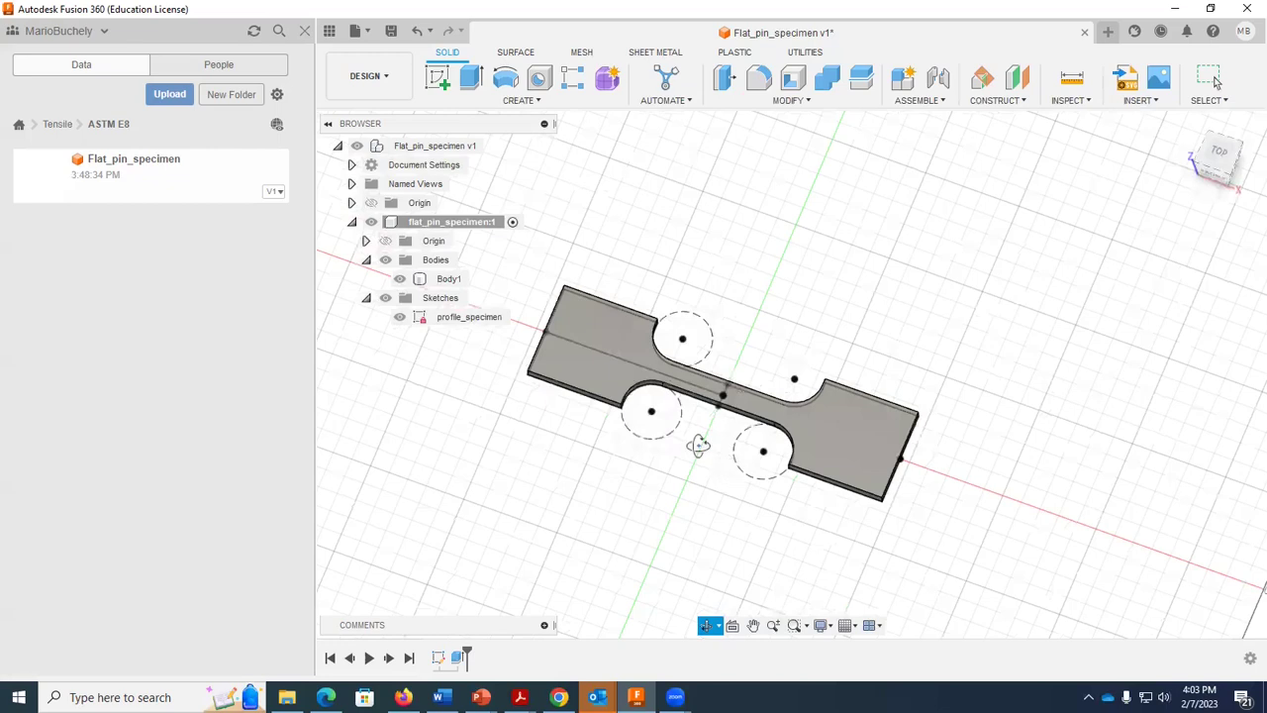
{"action": "left_click_drag", "start_coordinate": [842, 444], "coordinate": [690, 509]}
{"action": "left_click_drag", "start_coordinate": [667, 444], "coordinate": [727, 445]}
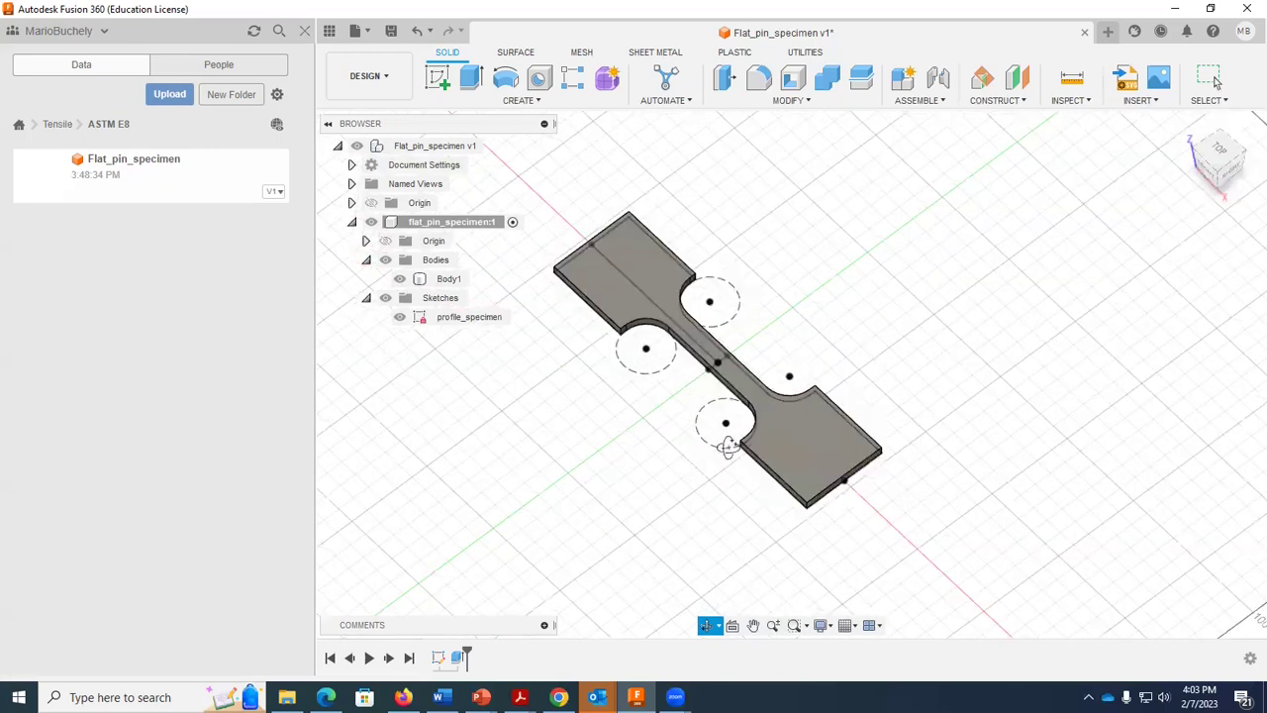
{"action": "left_click_drag", "start_coordinate": [726, 337], "coordinate": [710, 451]}
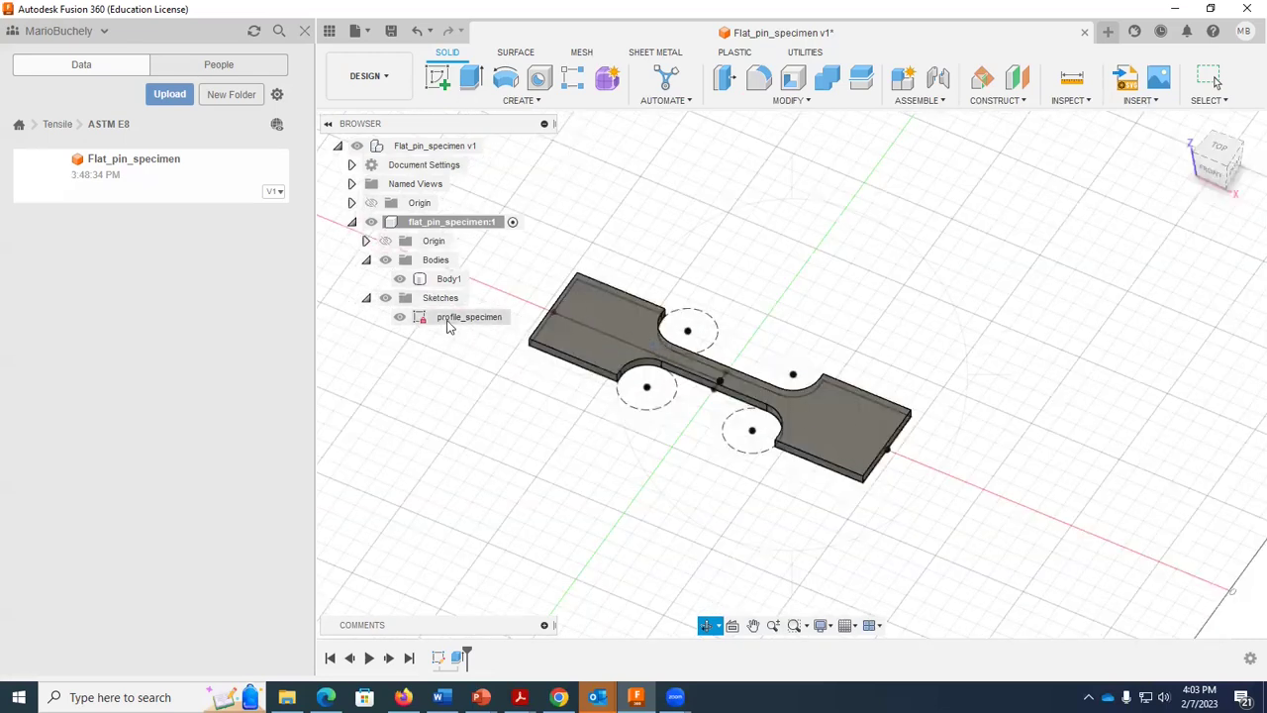
Create a new sketch on the top face of the specimen body
{"action": "left_click", "coordinate": [437, 77]}
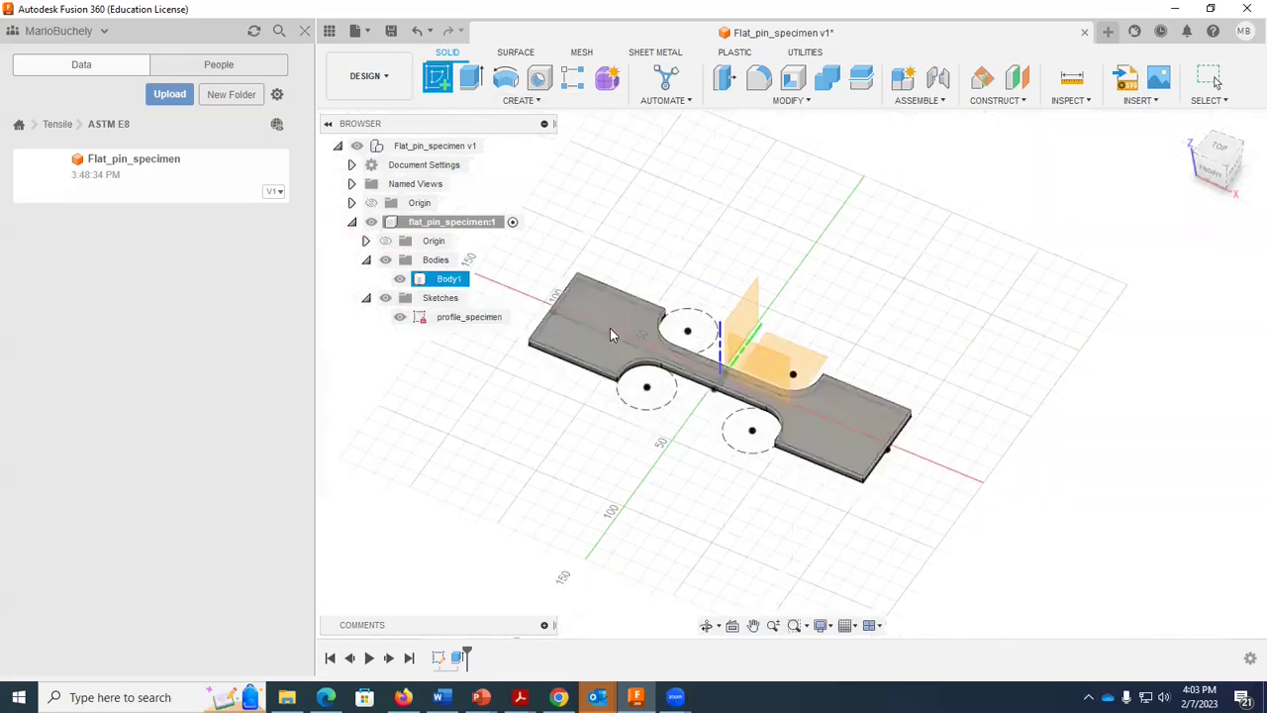
{"action": "left_click", "coordinate": [707, 624]}
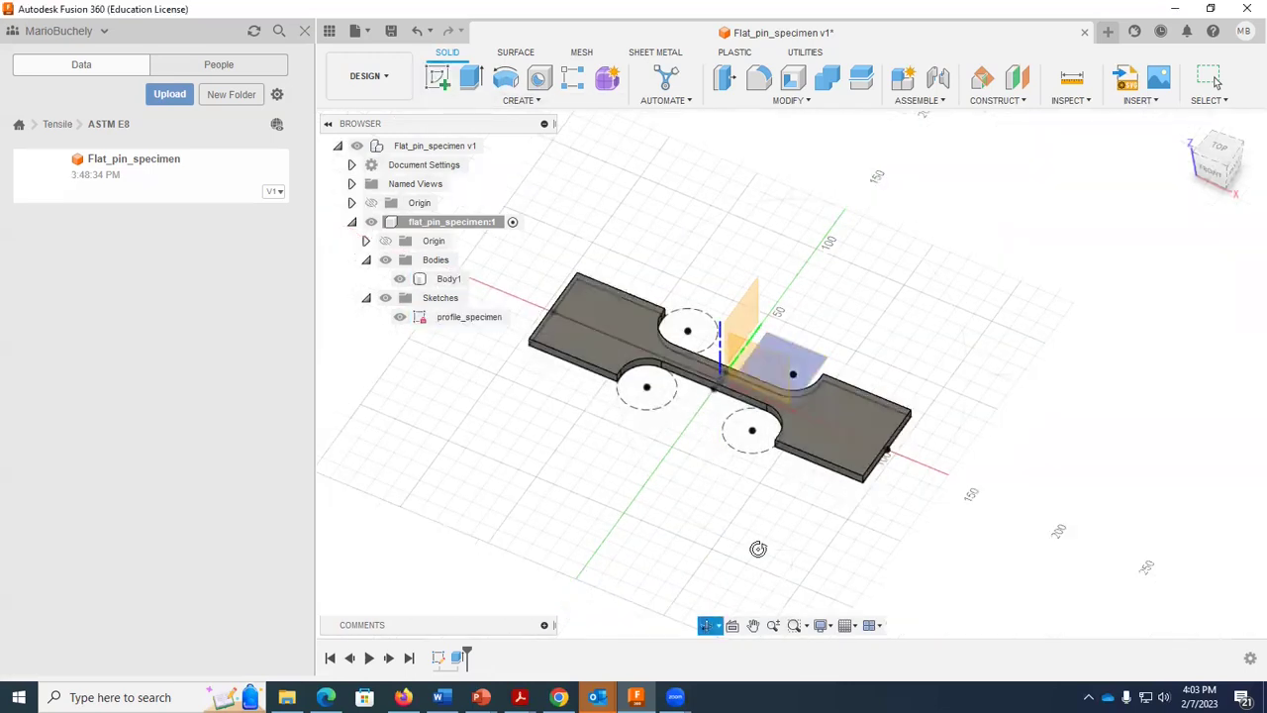
{"action": "mouse_move", "coordinate": [741, 401]}
{"action": "left_mouse_down"}
{"action": "mouse_move", "coordinate": [785, 509]}
{"action": "mouse_move", "coordinate": [811, 512]}
{"action": "mouse_move", "coordinate": [840, 485]}
{"action": "mouse_move", "coordinate": [779, 461]}
{"action": "left_mouse_up"}
{"action": "left_click", "coordinate": [437, 79]}
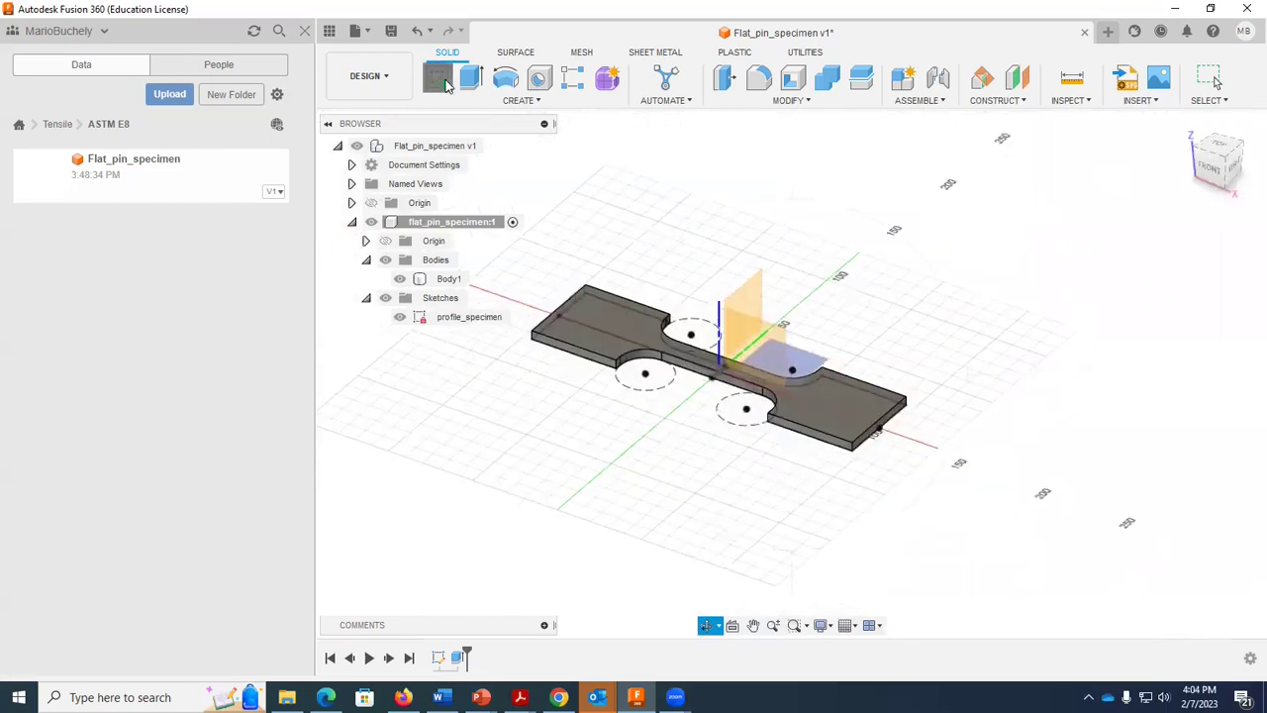
{"action": "right_click", "coordinate": [835, 512]}
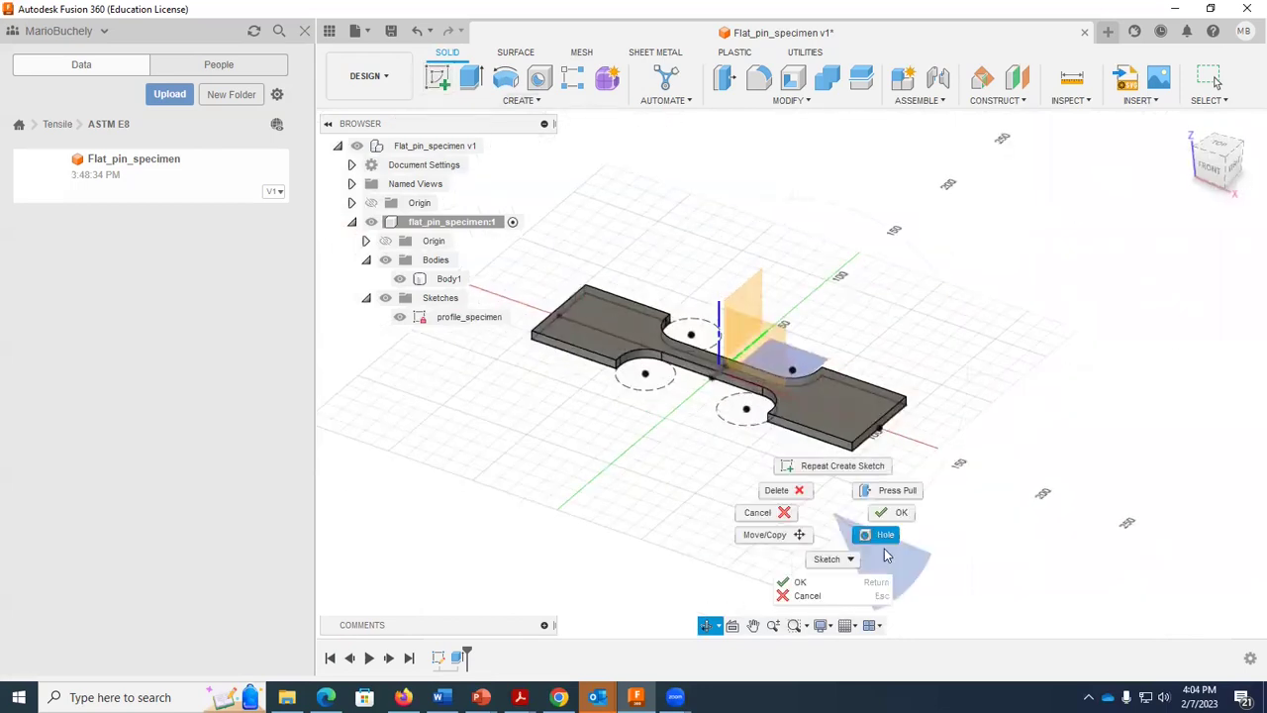
{"action": "left_click", "coordinate": [813, 596]}
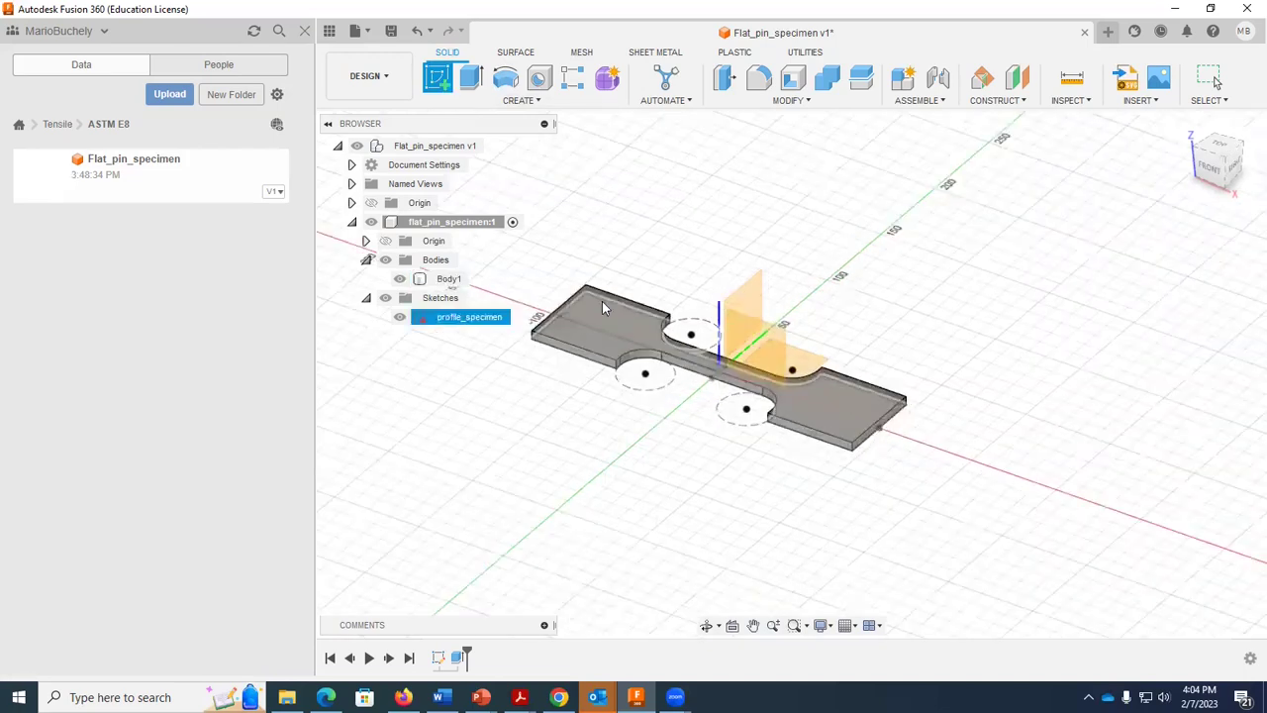
{"action": "scroll", "coordinate": [584, 306], "scroll_direction": "up", "scroll_amount": 2}
{"action": "scroll", "coordinate": [570, 336], "scroll_direction": "up", "scroll_amount": 2}
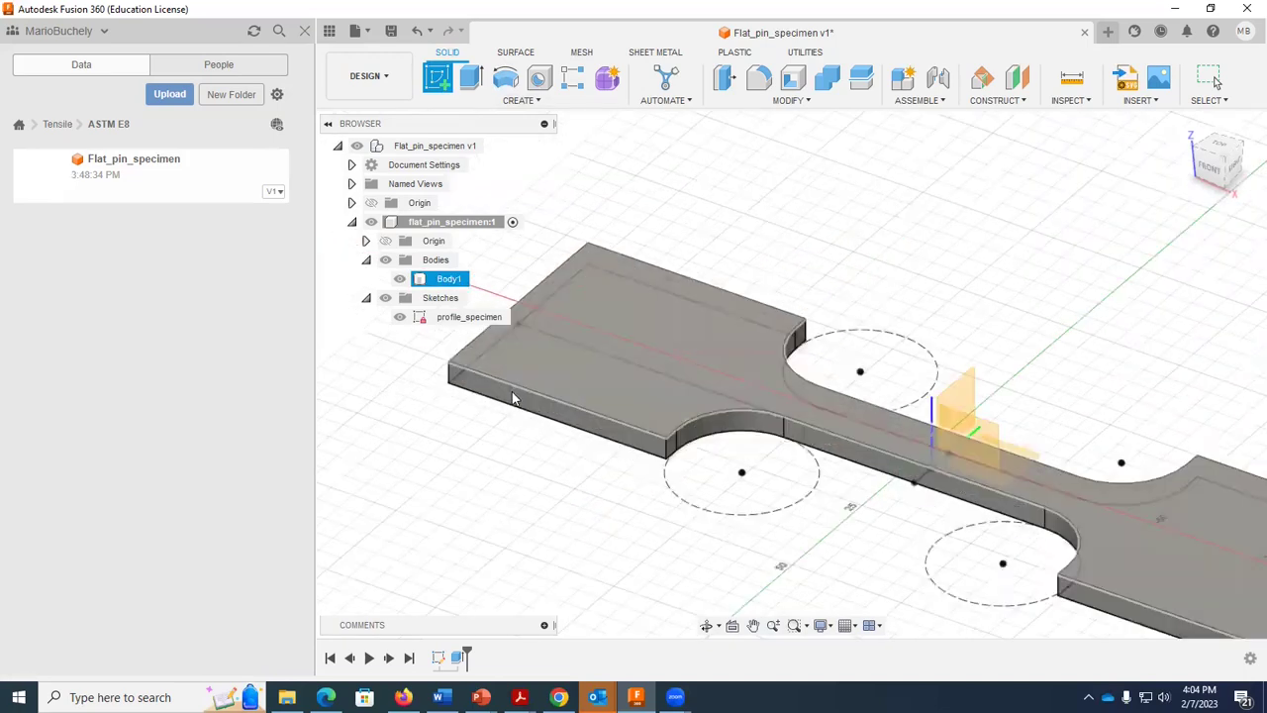
{"action": "left_click", "coordinate": [605, 290]}
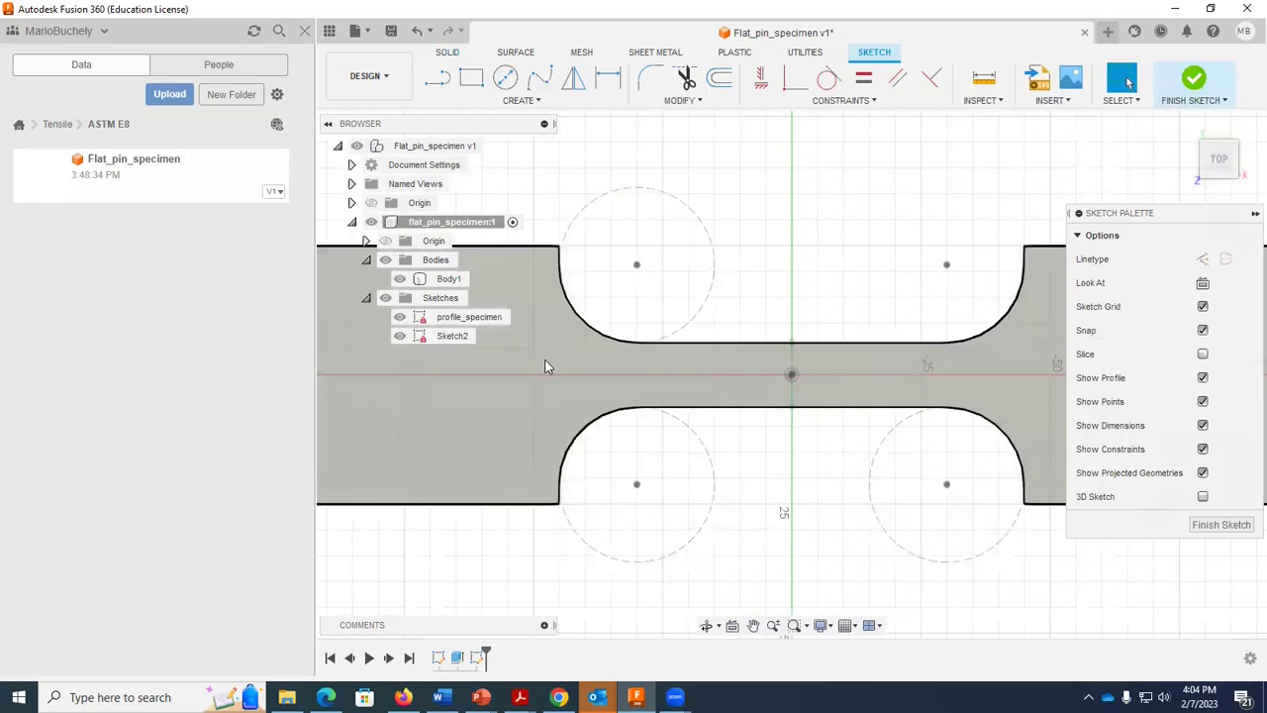
Draw a circle about 22 mm in diameter on the left grip section's centreline, about 25 mm from its end edge
{"action": "scroll", "coordinate": [545, 366], "scroll_direction": "down", "scroll_amount": 2}
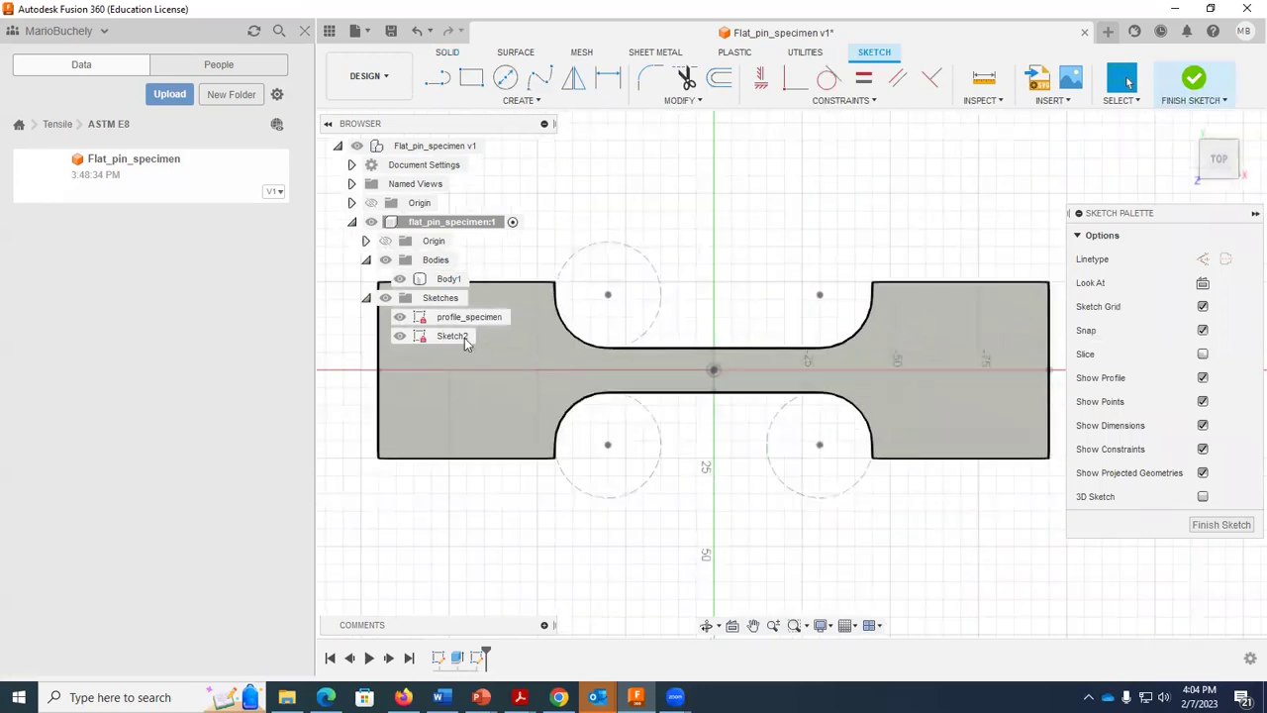
{"action": "left_click", "coordinate": [753, 625]}
{"action": "left_click_drag", "start_coordinate": [718, 465], "coordinate": [923, 509]}
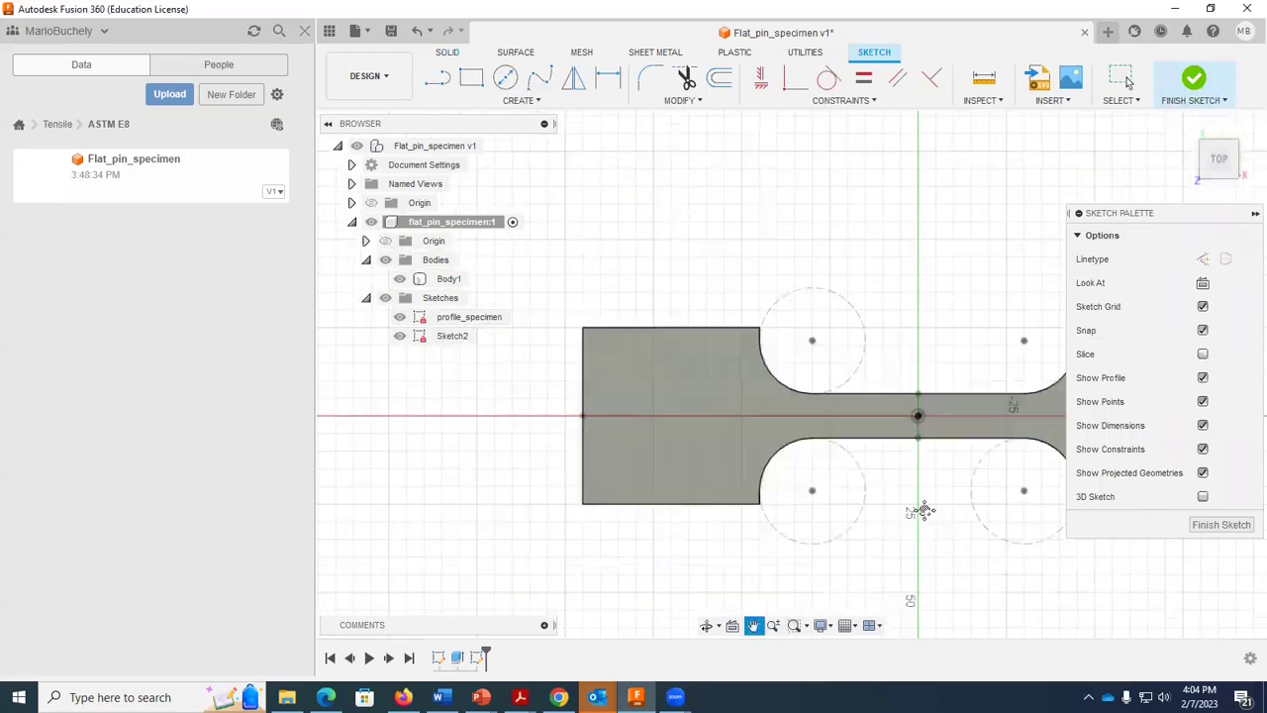
{"action": "left_click", "coordinate": [505, 77]}
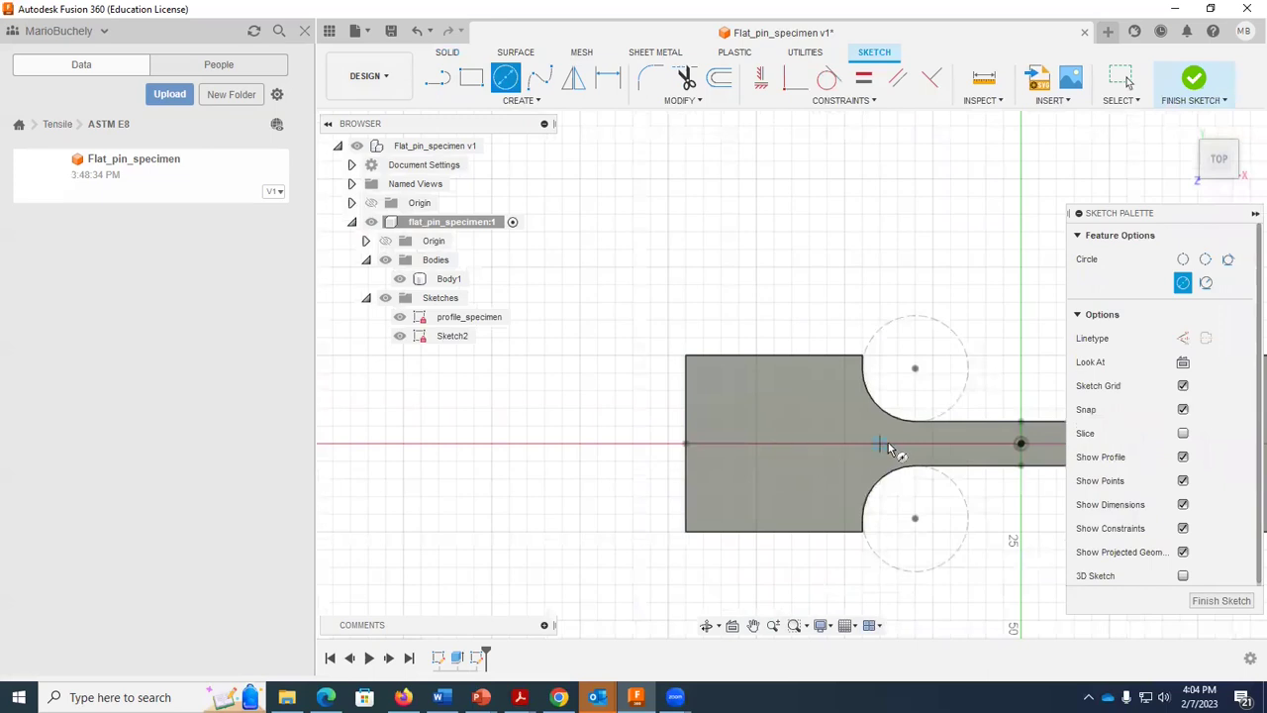
{"action": "left_click", "coordinate": [774, 442]}
{"action": "left_click", "coordinate": [809, 465]}
Look up the pin hole diameter D in the ASTM E8 PDF and dimension the circle's diameter as 13 mm
{"action": "left_click", "coordinate": [608, 79]}
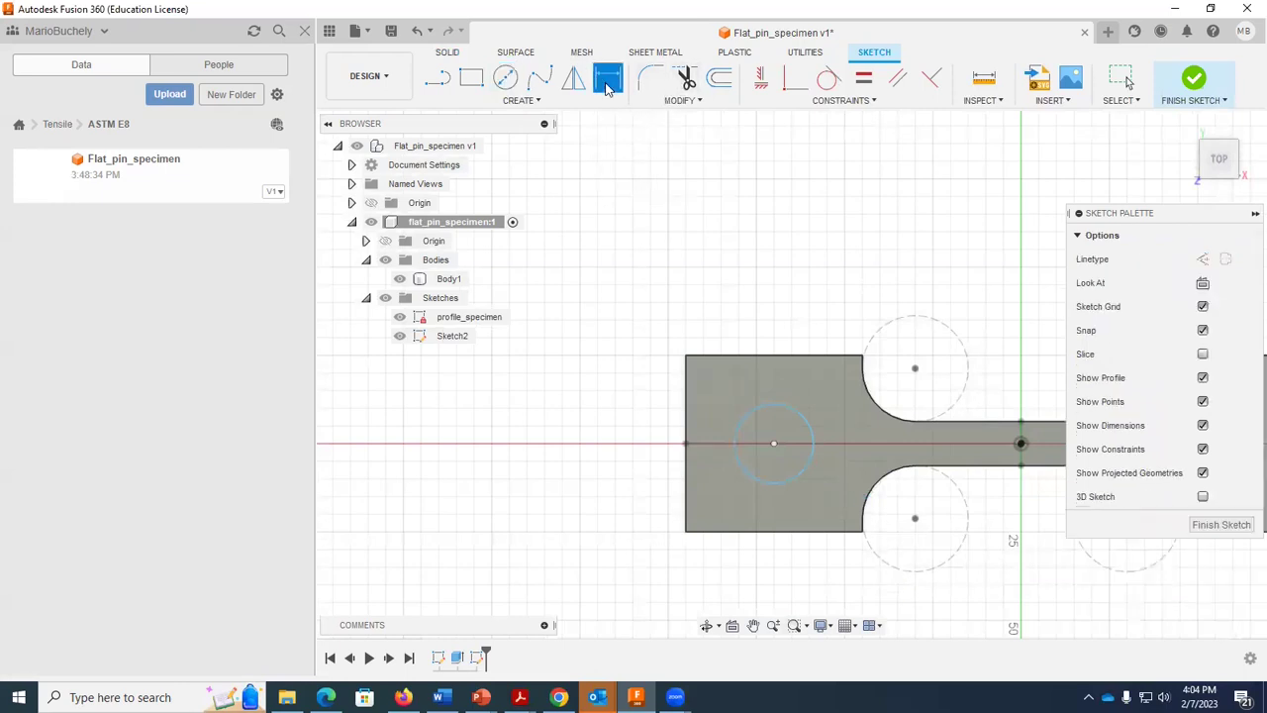
{"action": "left_click", "coordinate": [804, 417]}
{"action": "left_click", "coordinate": [836, 287]}
{"action": "key", "text": "alt+Tab"}
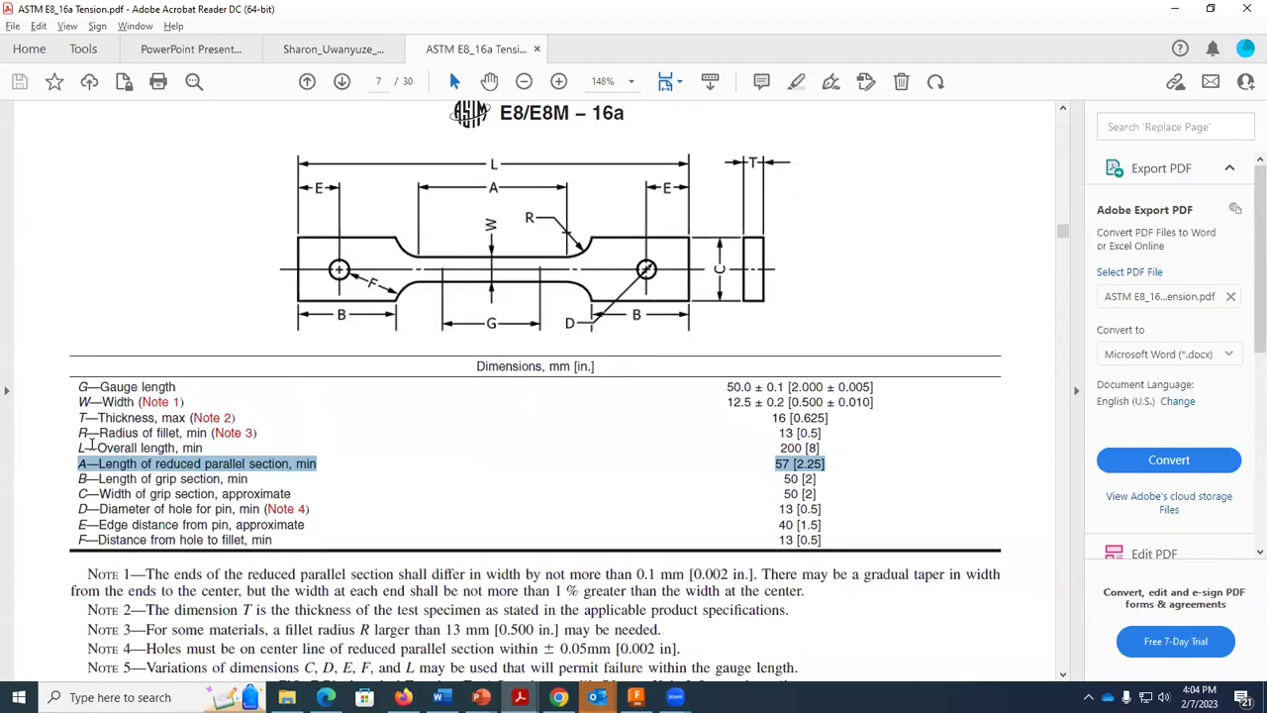
{"action": "left_click_drag", "start_coordinate": [77, 508], "coordinate": [198, 515]}
{"action": "key", "text": "alt+Tab"}
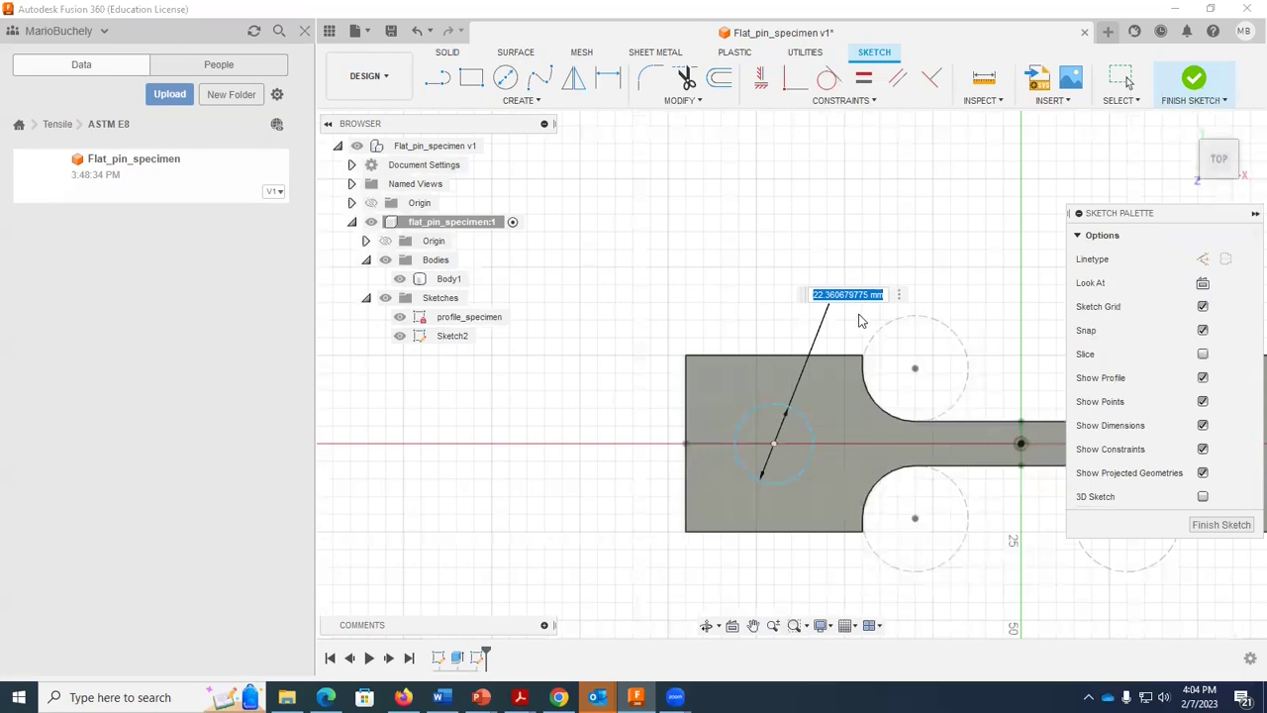
{"action": "type", "text": "13"}
{"action": "key", "text": "Return"}
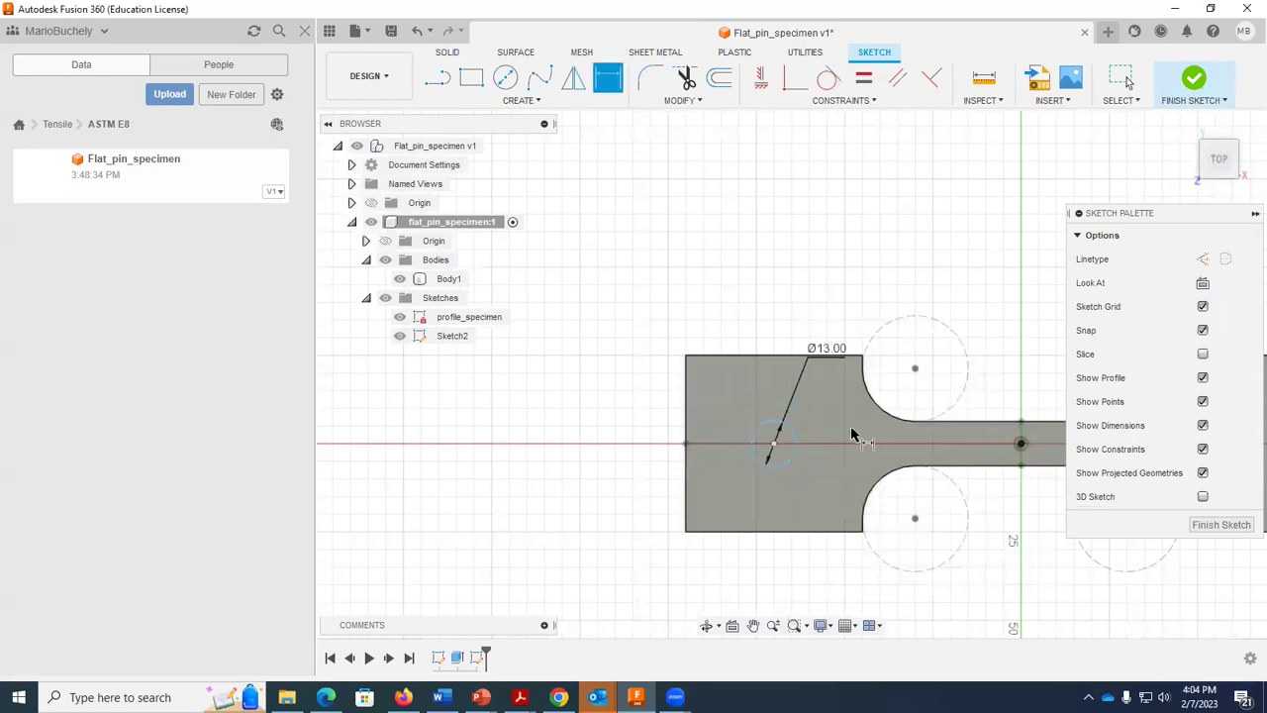
Look up edge distance E in the ASTM E8 PDF and dimension the circle's centre 40 mm from the specimen's left end edge
{"action": "key", "text": "alt+Tab"}
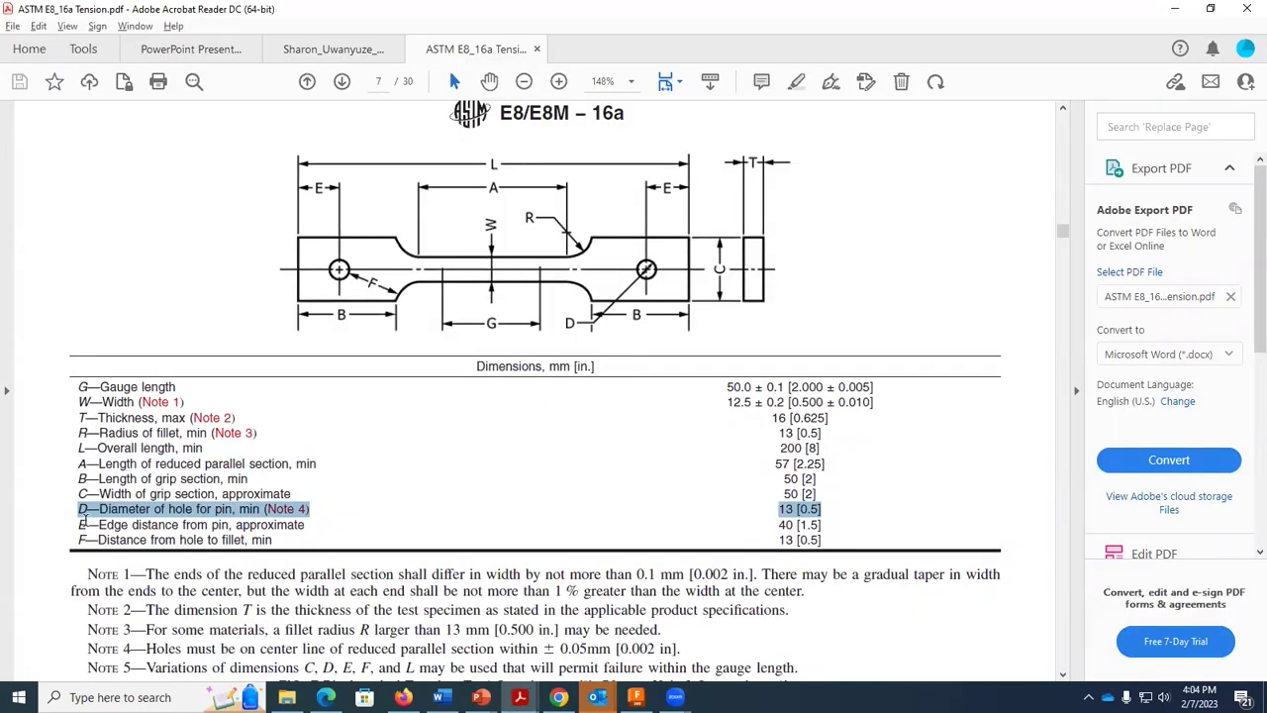
{"action": "left_click_drag", "start_coordinate": [80, 519], "coordinate": [574, 529]}
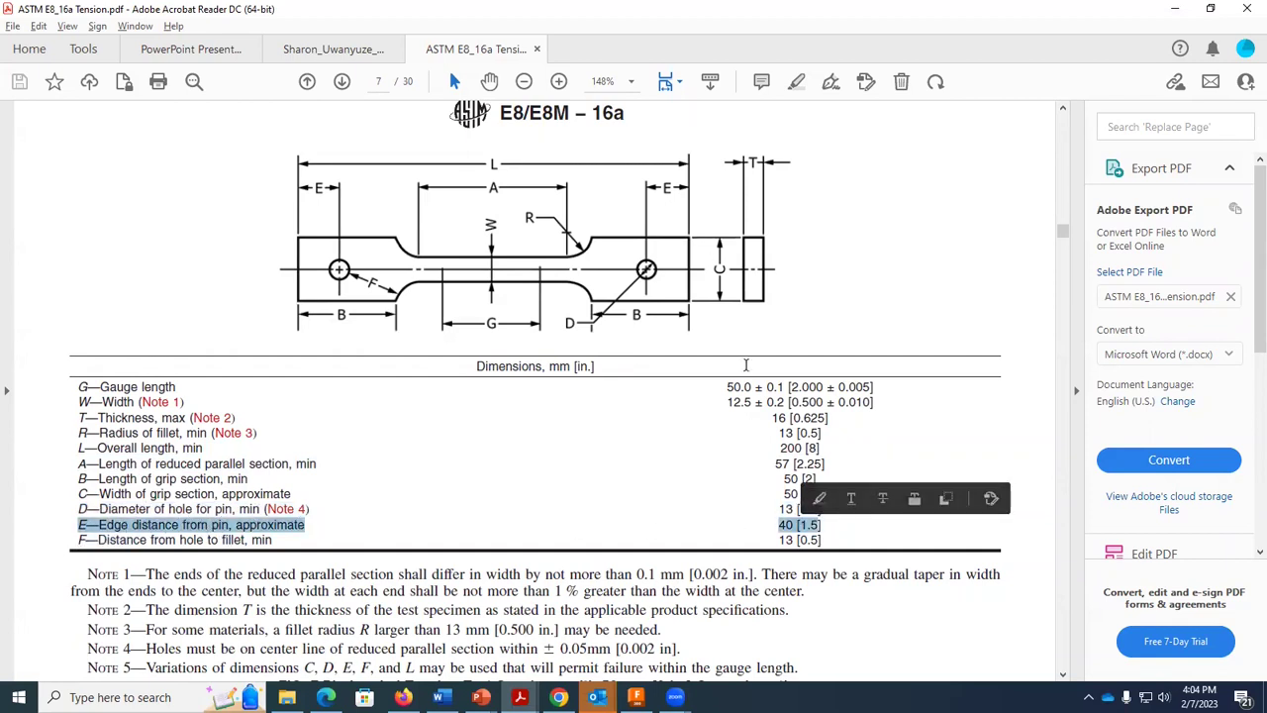
{"action": "key", "text": "alt+Tab"}
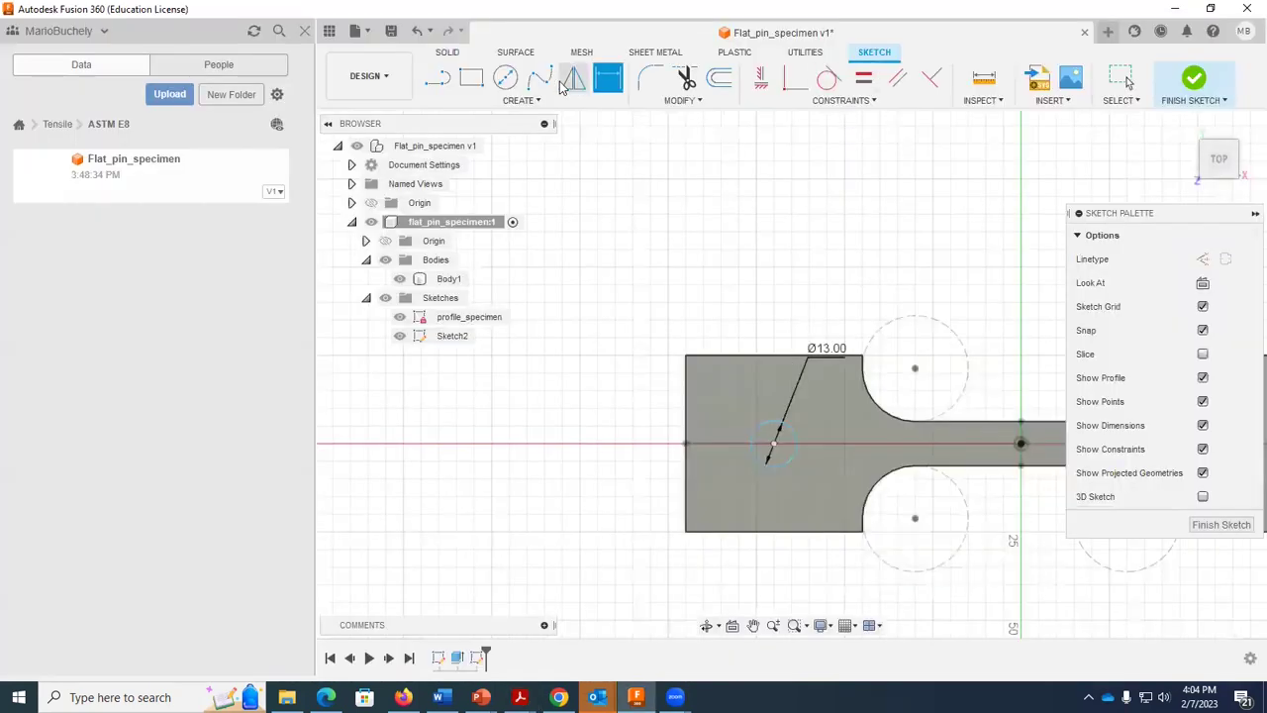
{"action": "left_click", "coordinate": [604, 79]}
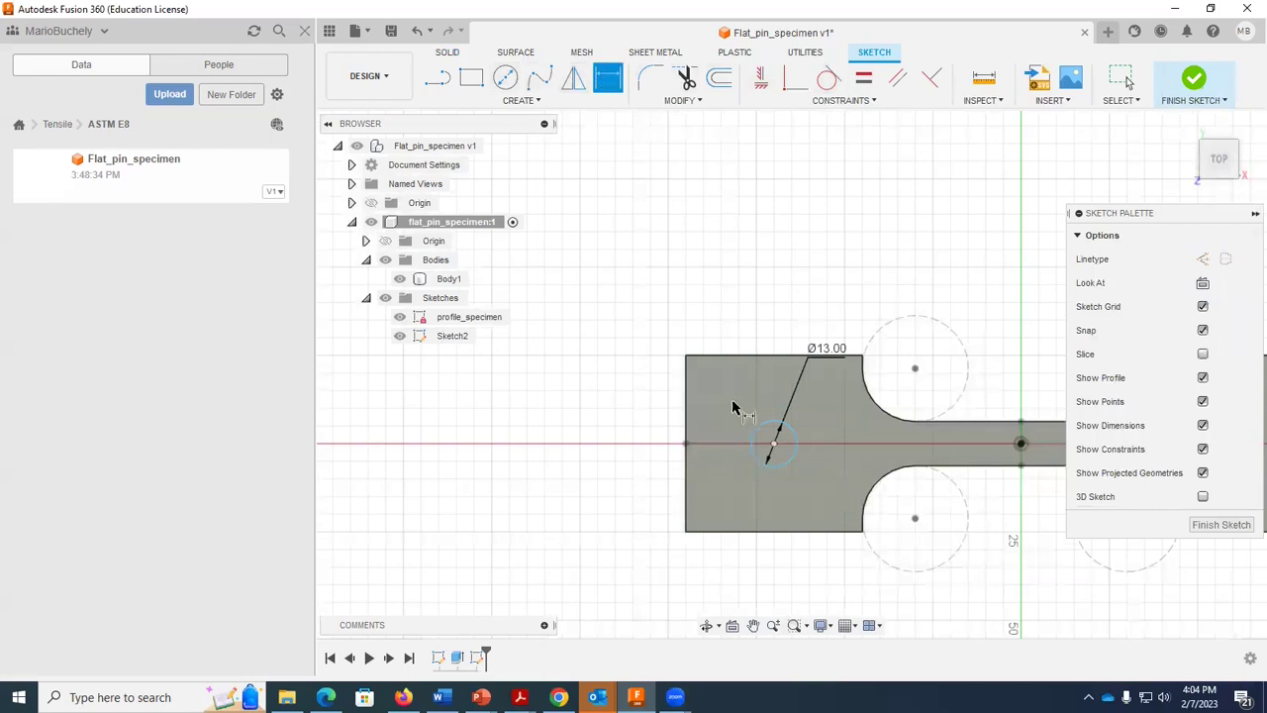
{"action": "left_click", "coordinate": [684, 412]}
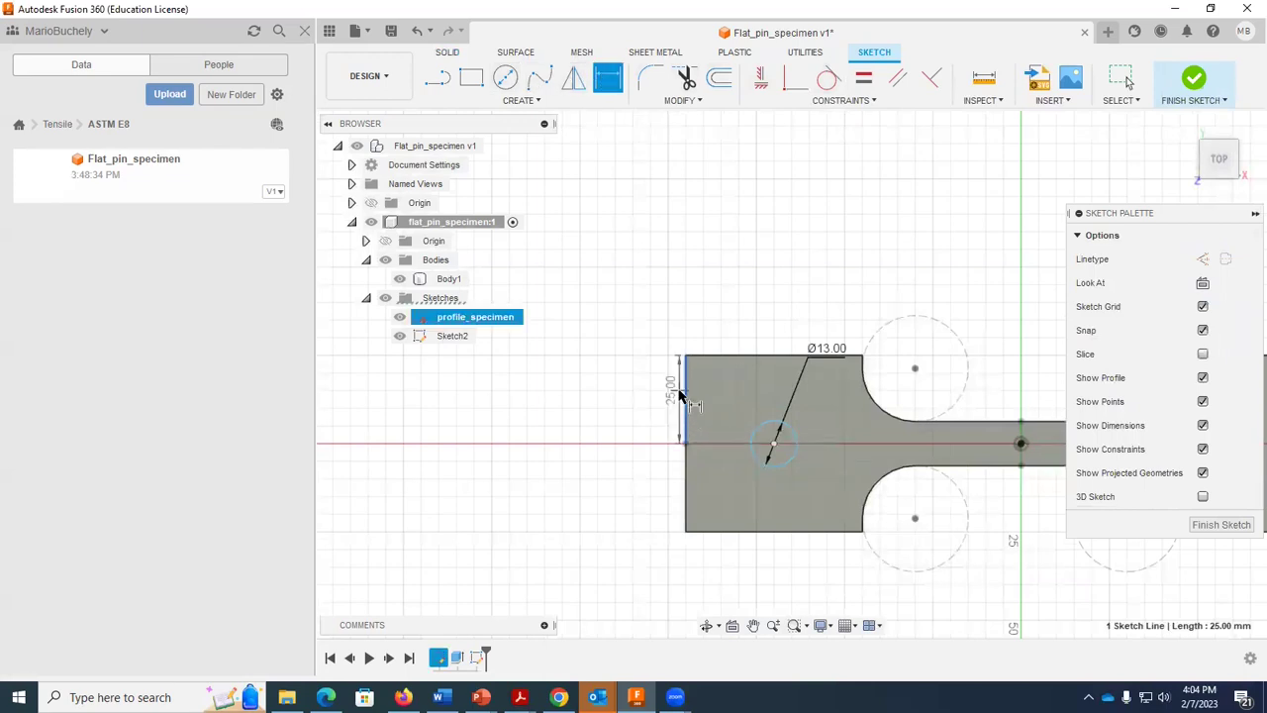
{"action": "left_click", "coordinate": [772, 444]}
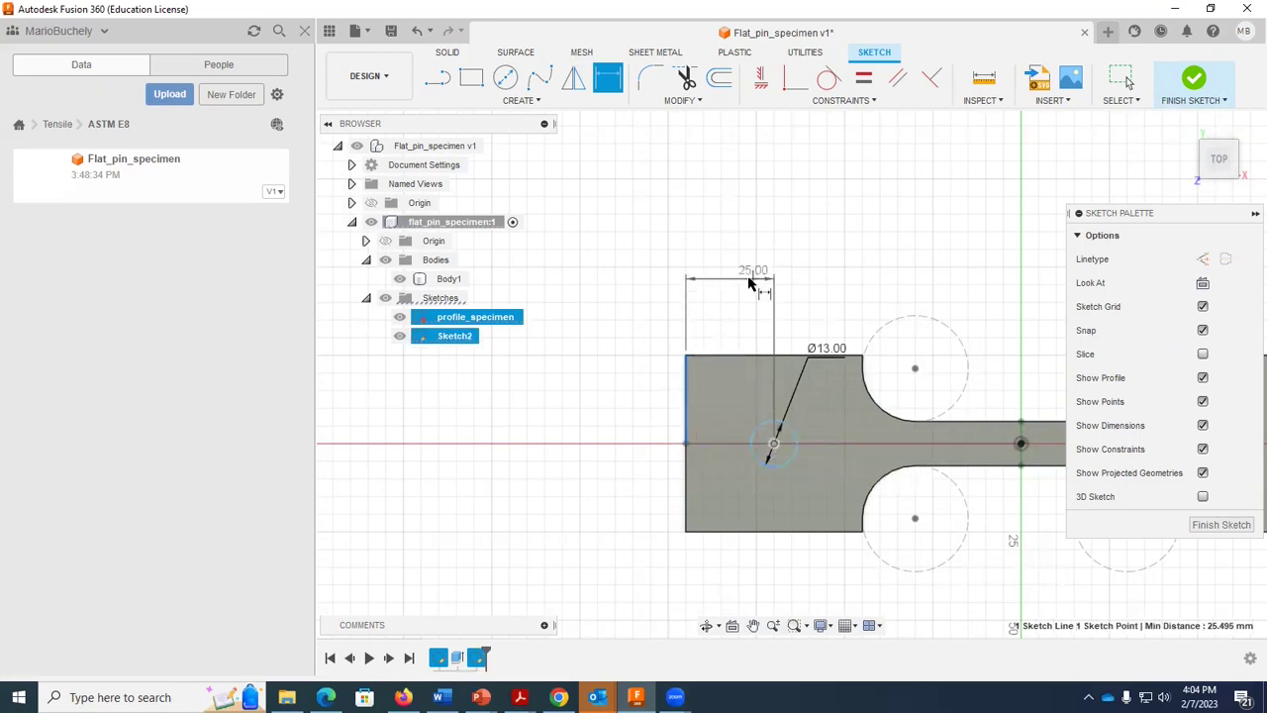
{"action": "left_click", "coordinate": [749, 284]}
{"action": "type", "text": "4"}
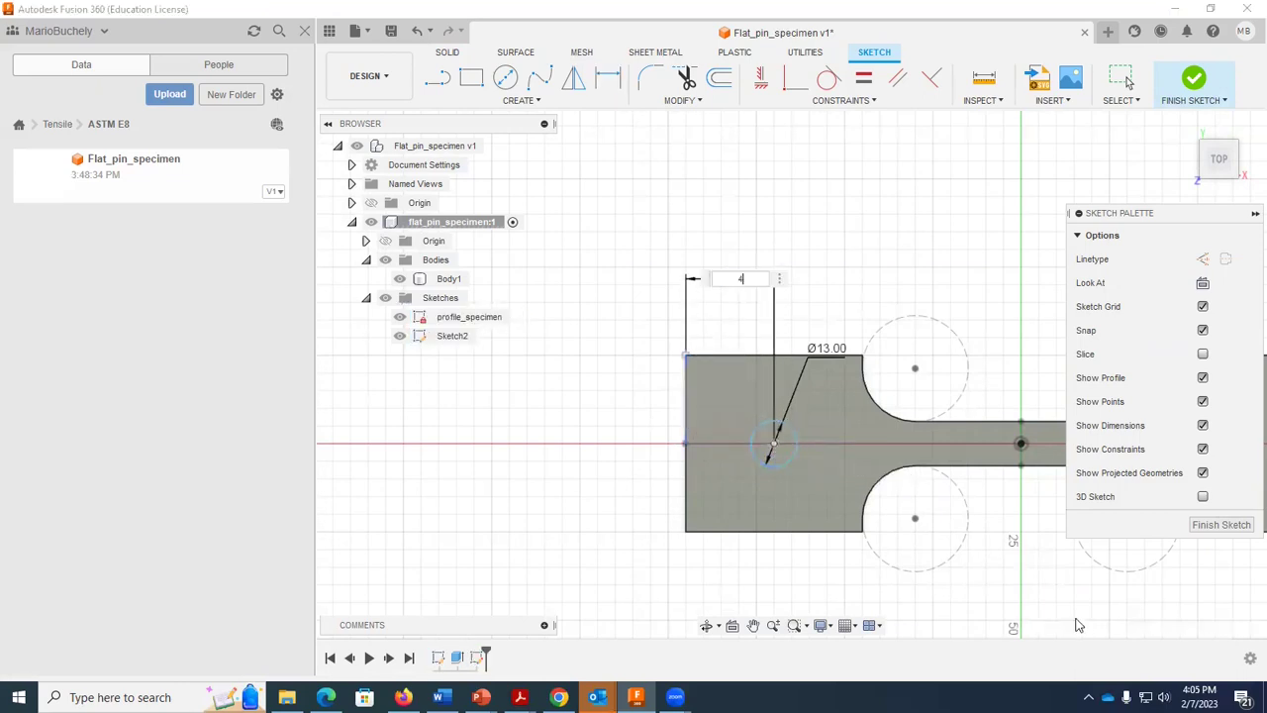
{"action": "type", "text": "0"}
{"action": "key", "text": "Return"}
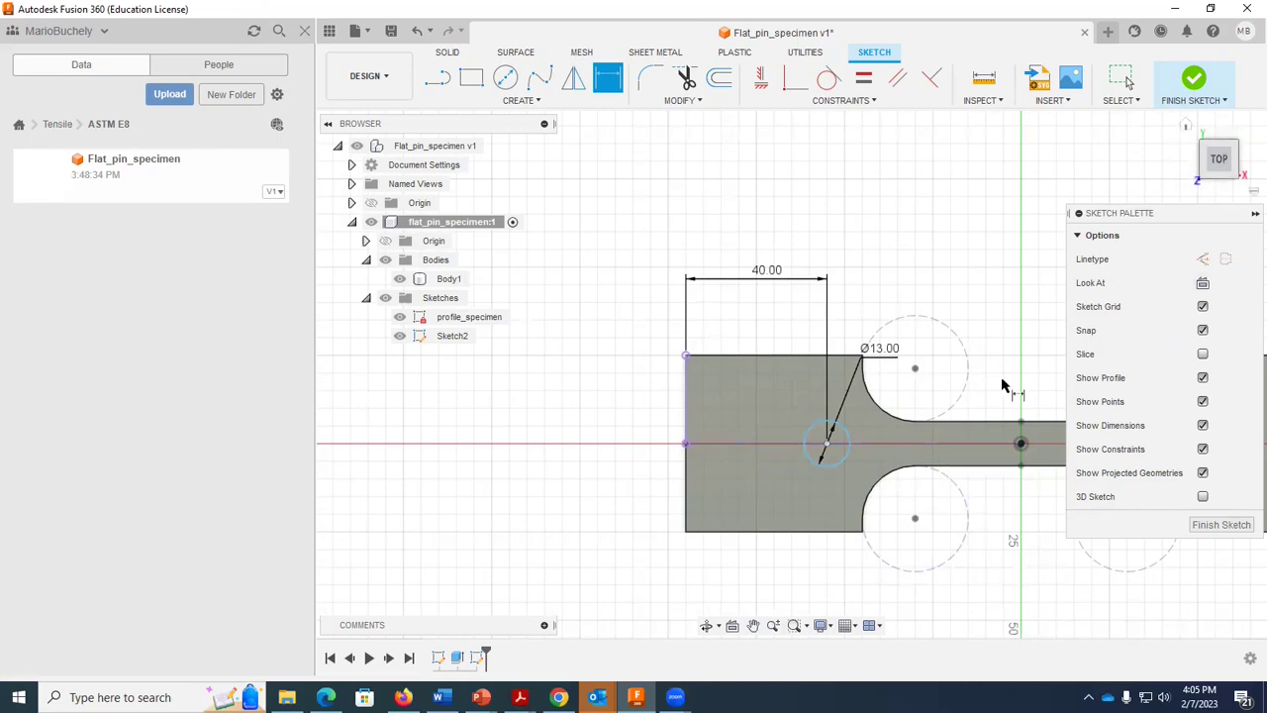
Mirror the 13 mm circle to the other grip section about the profile's short vertical line at the origin
{"action": "scroll", "coordinate": [896, 535], "scroll_direction": "up", "scroll_amount": 3}
{"action": "scroll", "coordinate": [869, 552], "scroll_direction": "down", "scroll_amount": 5}
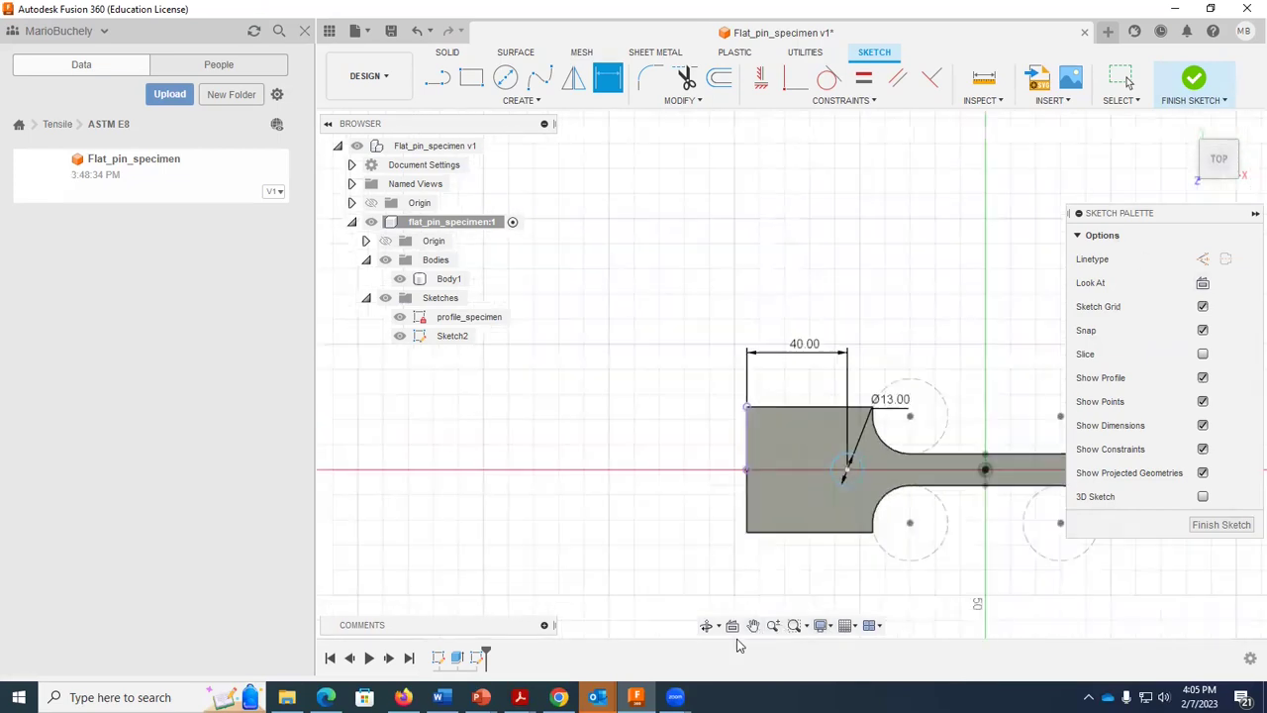
{"action": "mouse_move", "coordinate": [867, 558]}
{"action": "left_mouse_down"}
{"action": "mouse_move", "coordinate": [654, 462]}
{"action": "mouse_move", "coordinate": [645, 522]}
{"action": "left_mouse_up"}
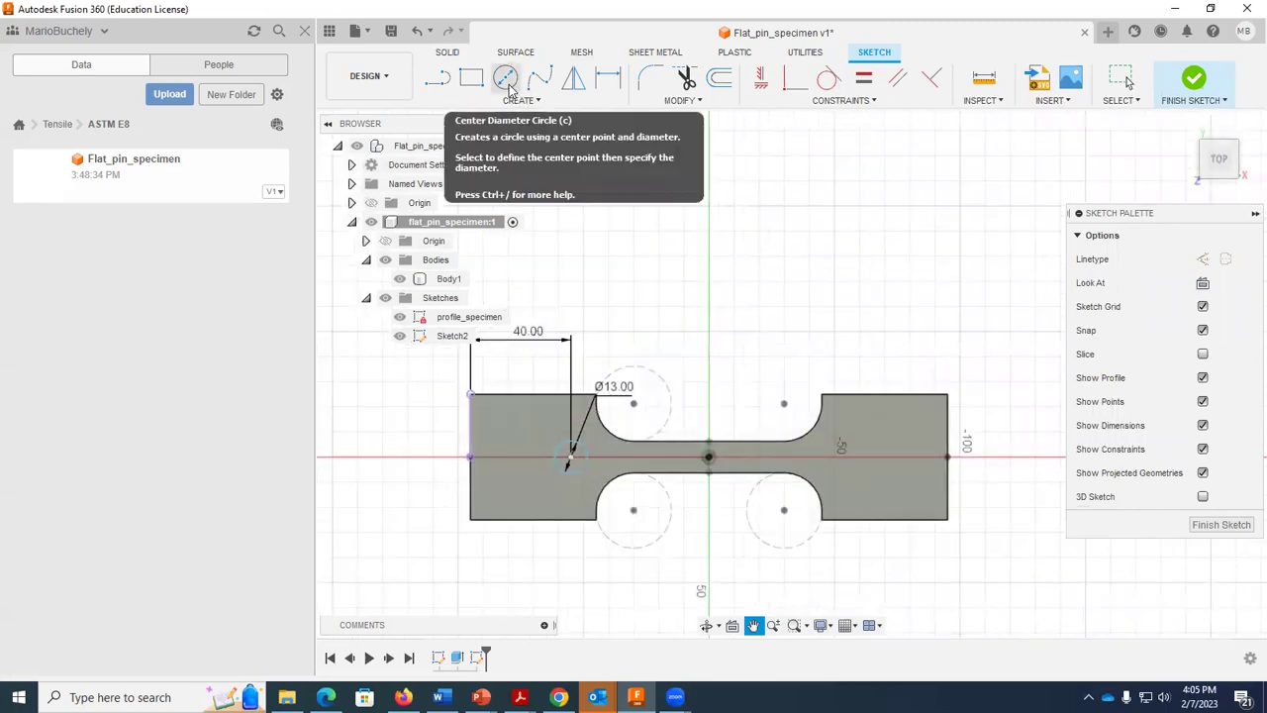
{"action": "left_click", "coordinate": [573, 78]}
{"action": "left_click", "coordinate": [581, 465]}
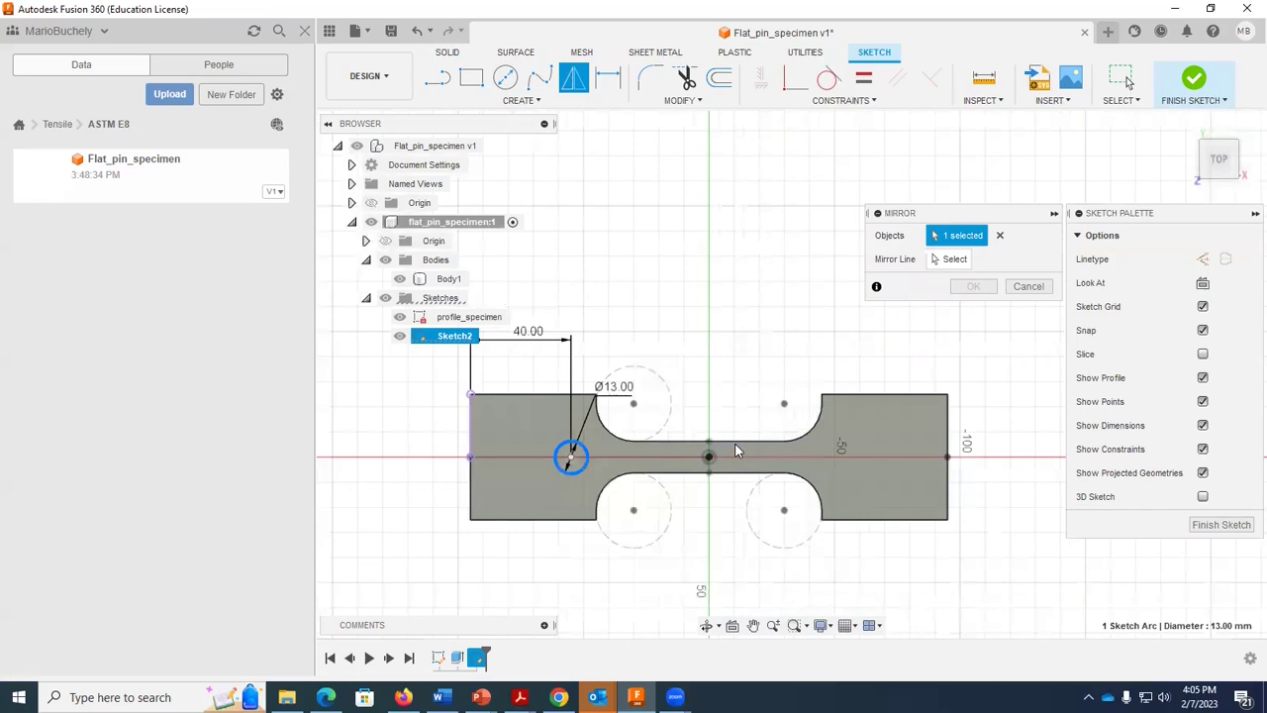
{"action": "left_click", "coordinate": [709, 457]}
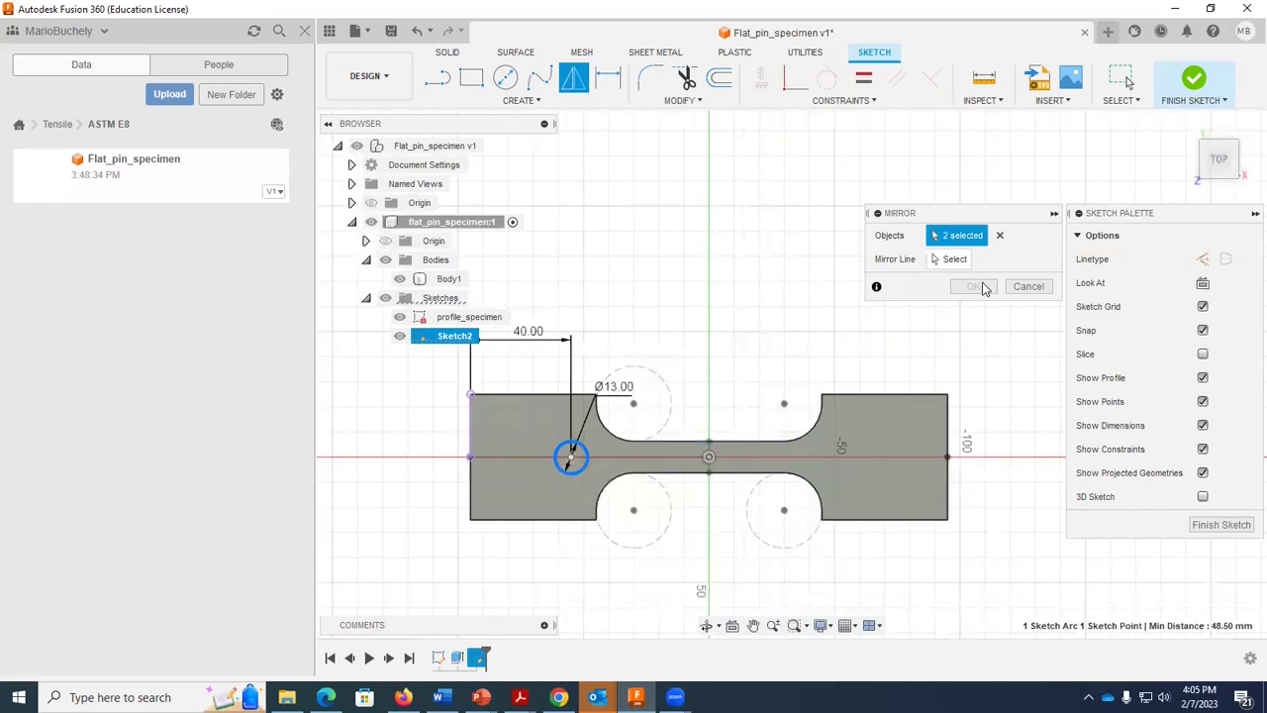
{"action": "left_click", "coordinate": [709, 456]}
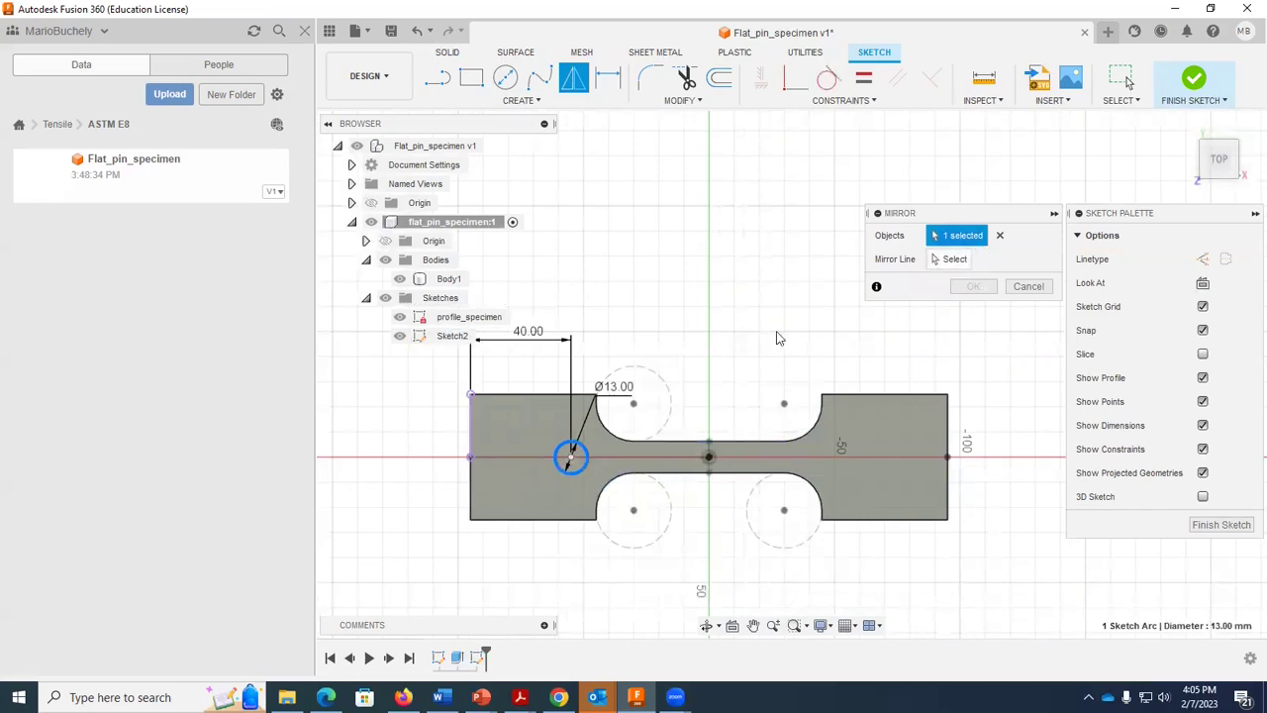
{"action": "left_click", "coordinate": [949, 258]}
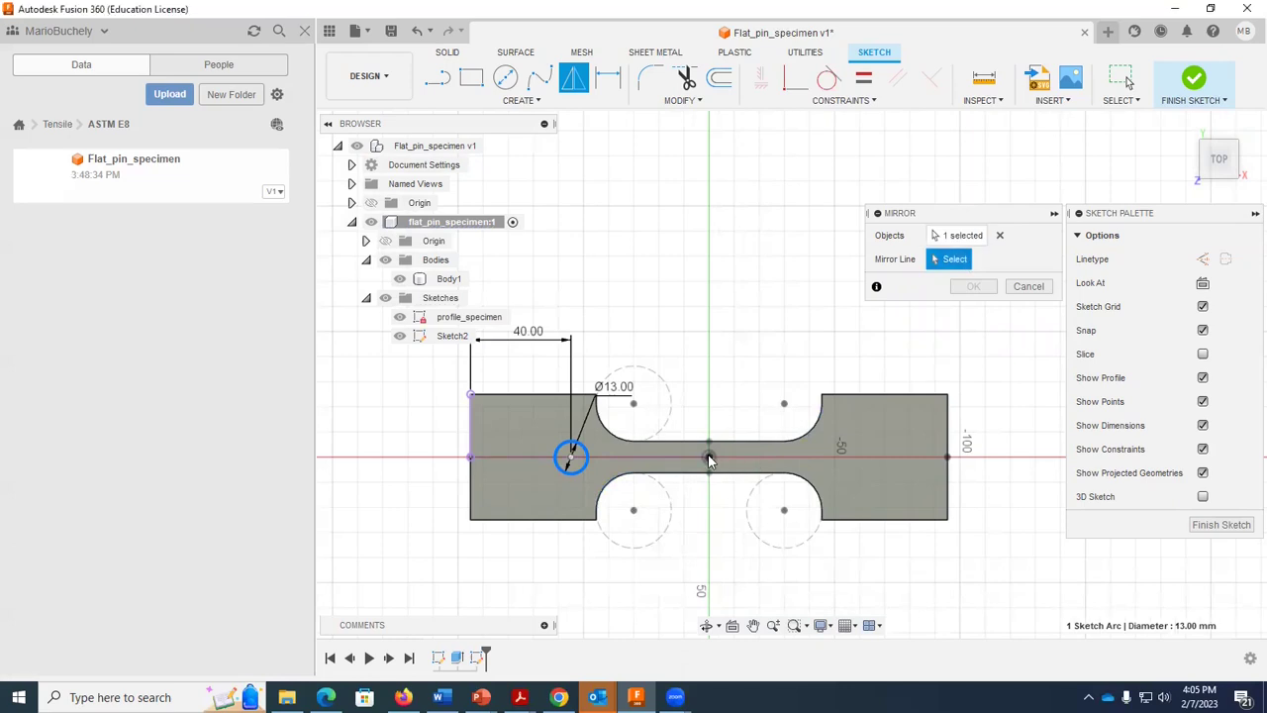
{"action": "left_click", "coordinate": [707, 454]}
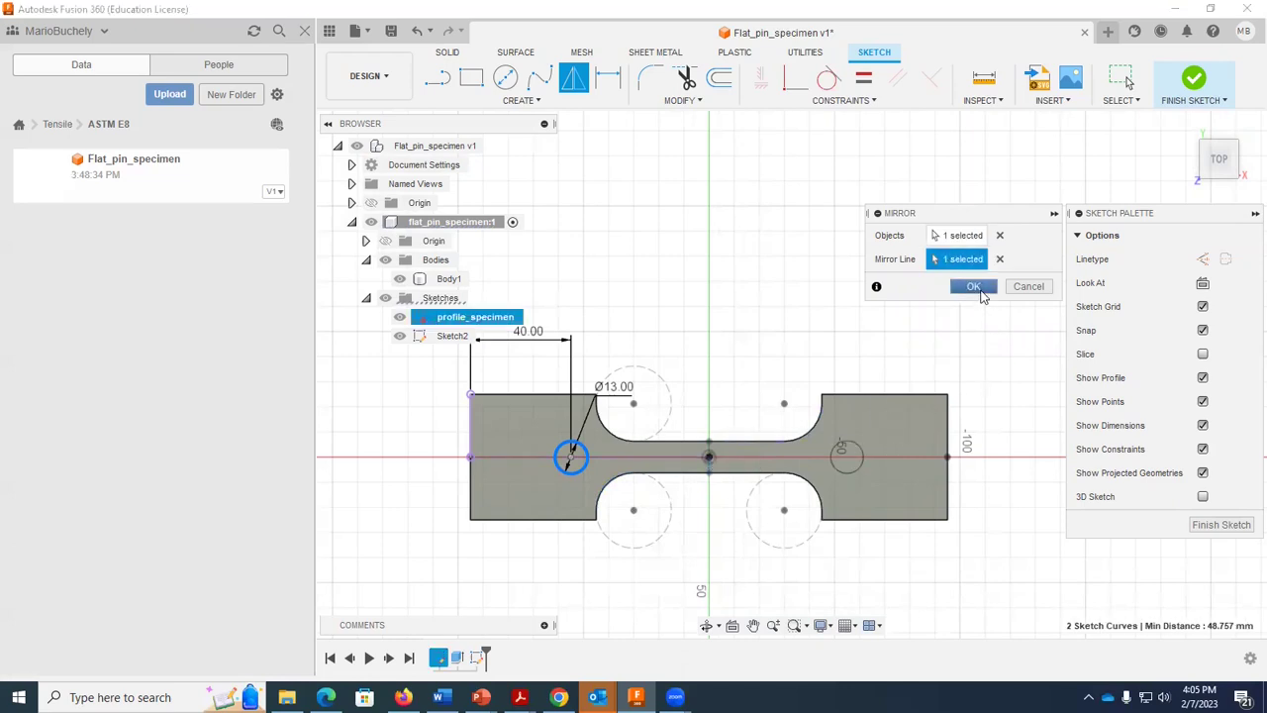
{"action": "left_click", "coordinate": [972, 286]}
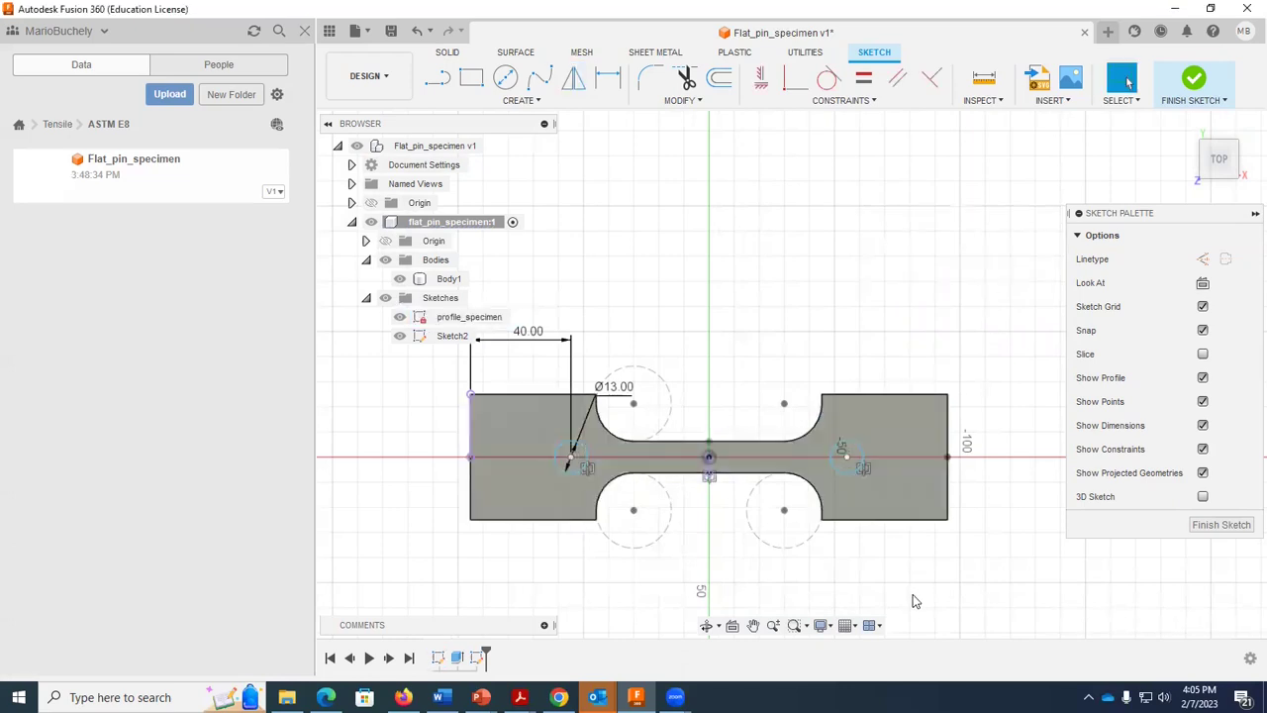
Finish the sketch and rename Sketch2 as holes
{"action": "left_click", "coordinate": [1198, 83]}
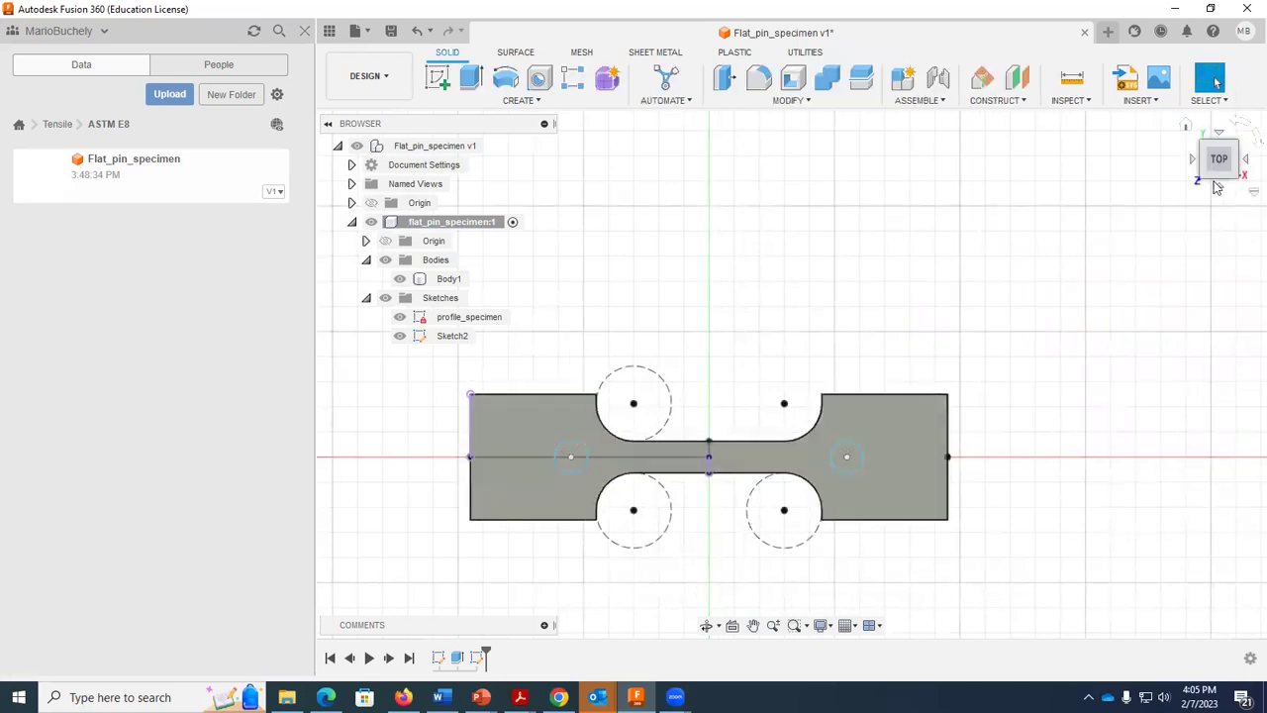
{"action": "left_click", "coordinate": [706, 625]}
{"action": "mouse_move", "coordinate": [698, 540]}
{"action": "left_mouse_down"}
{"action": "mouse_move", "coordinate": [684, 495]}
{"action": "mouse_move", "coordinate": [792, 421]}
{"action": "left_mouse_up"}
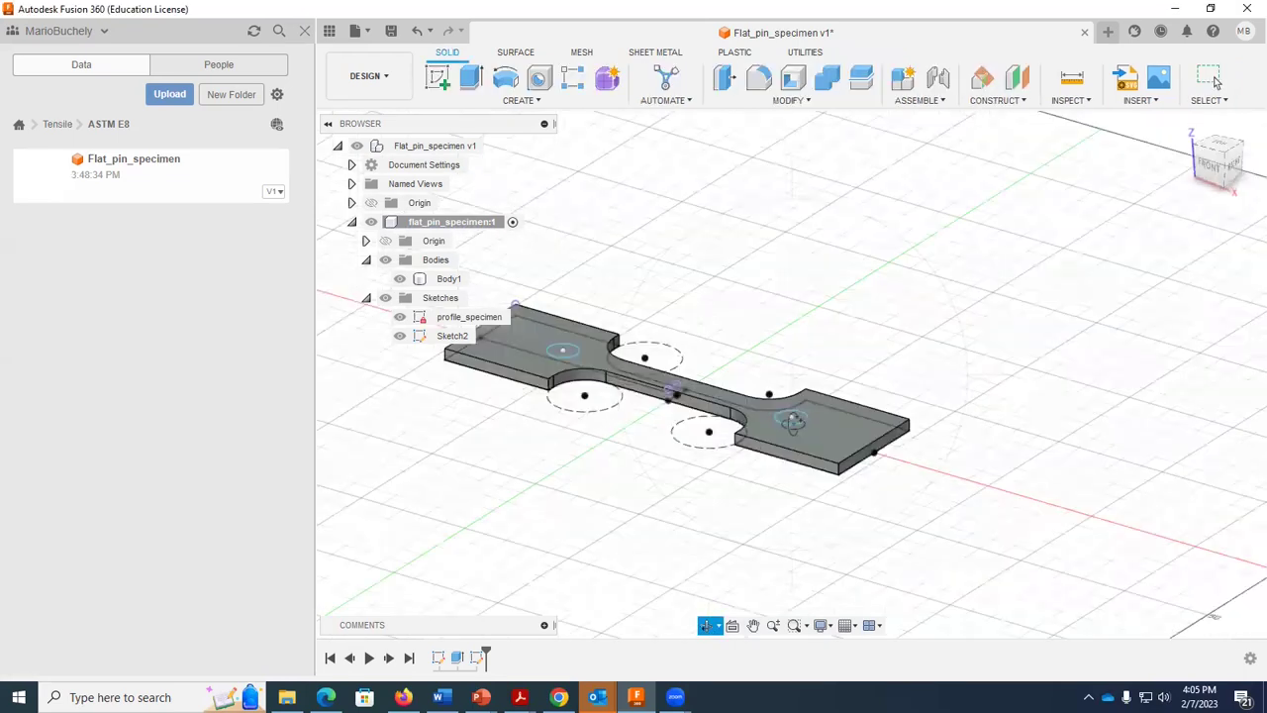
{"action": "left_click", "coordinate": [753, 625]}
{"action": "left_click_drag", "start_coordinate": [569, 349], "coordinate": [677, 372]}
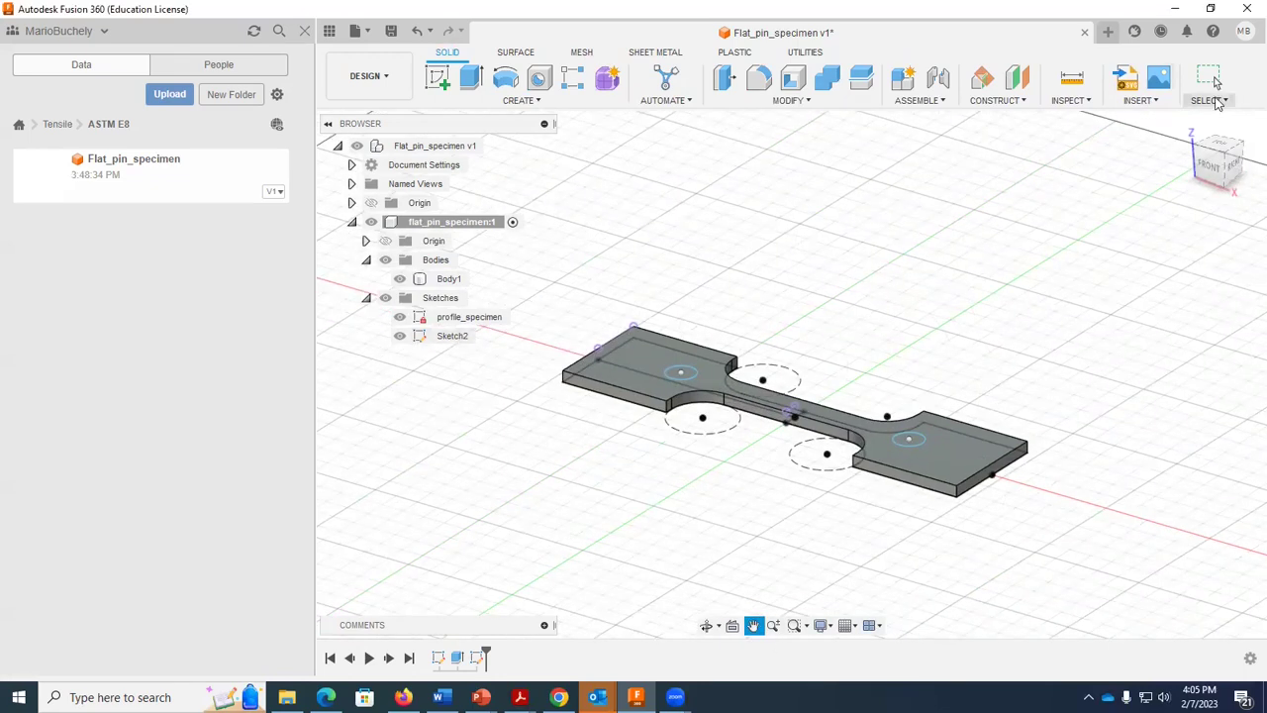
{"action": "left_click", "coordinate": [1209, 80]}
{"action": "right_click", "coordinate": [453, 342]}
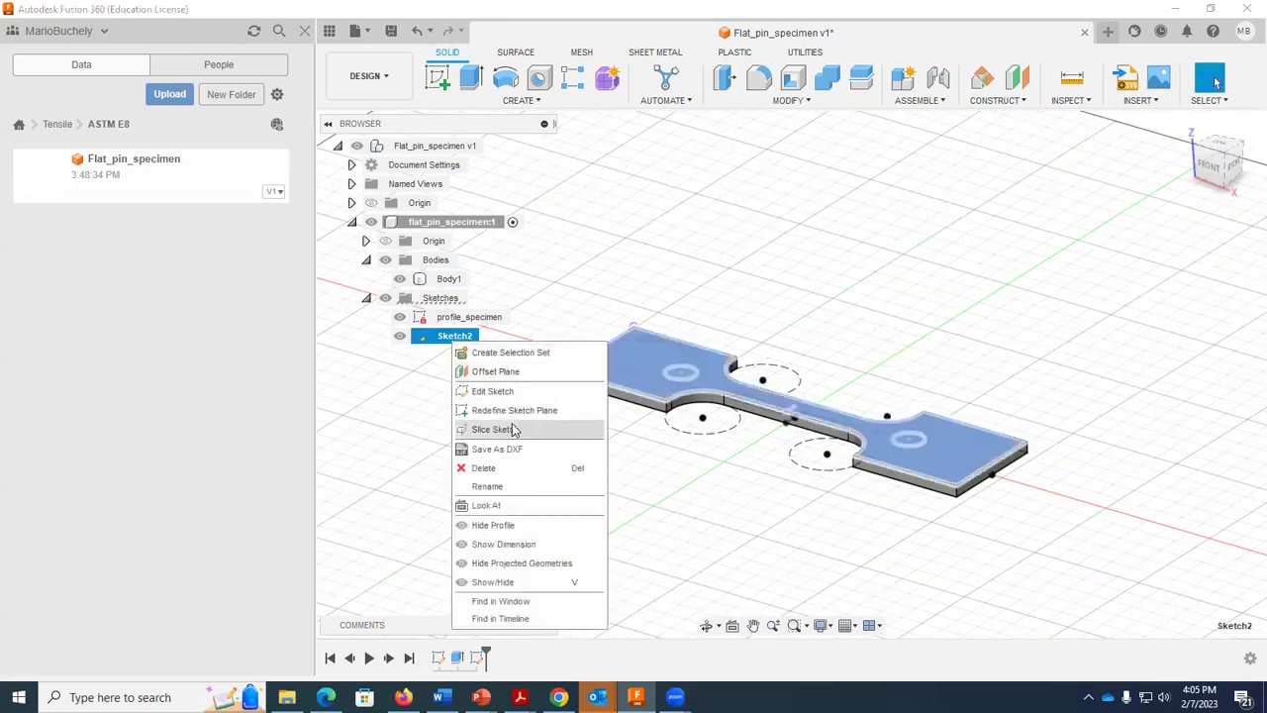
{"action": "left_click", "coordinate": [525, 486]}
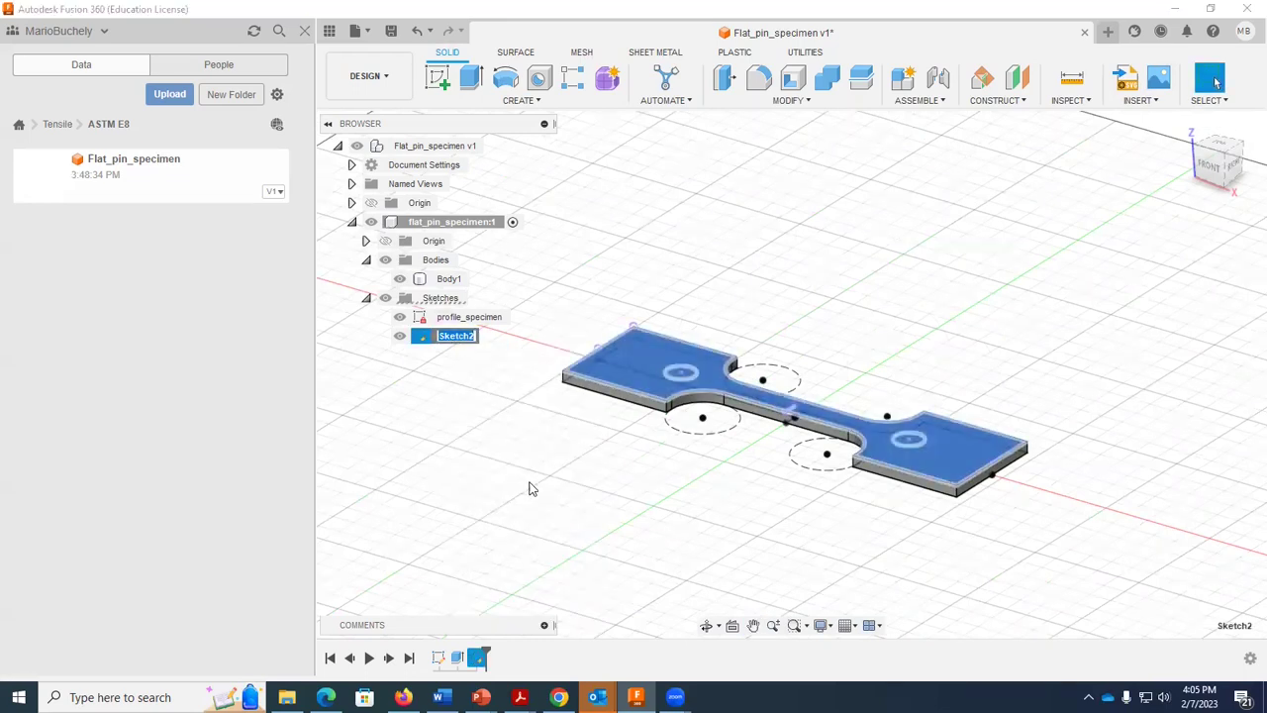
{"action": "key", "text": "Return"}
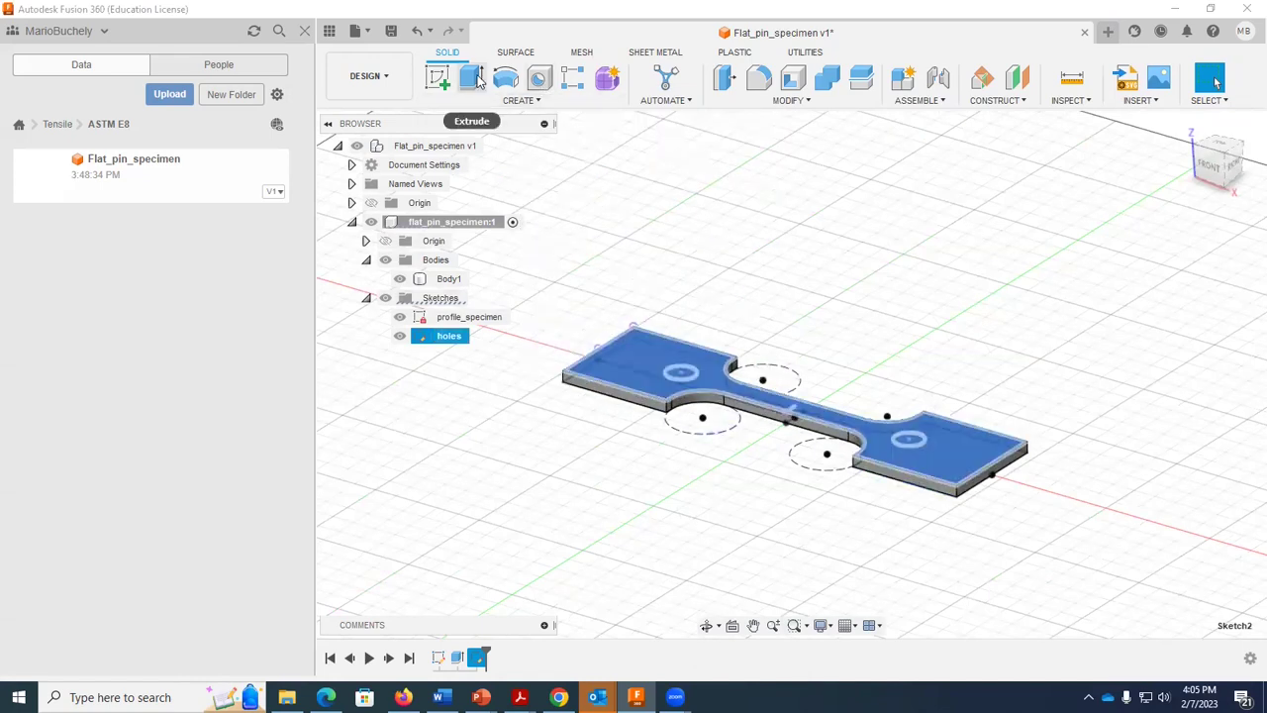
Start an Extrude of the two pin hole circles in the holes sketch with the operation set to Cut
{"action": "left_click", "coordinate": [706, 625]}
{"action": "left_click_drag", "start_coordinate": [616, 475], "coordinate": [584, 392]}
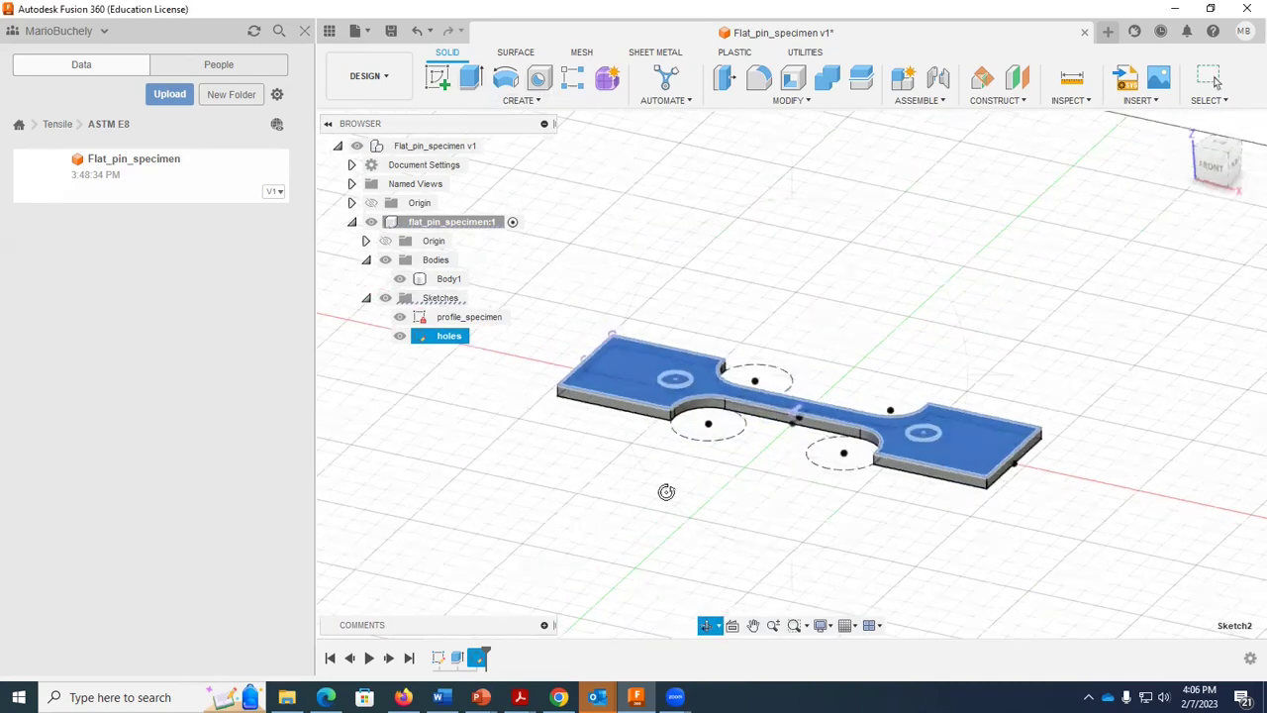
{"action": "left_click", "coordinate": [1210, 77]}
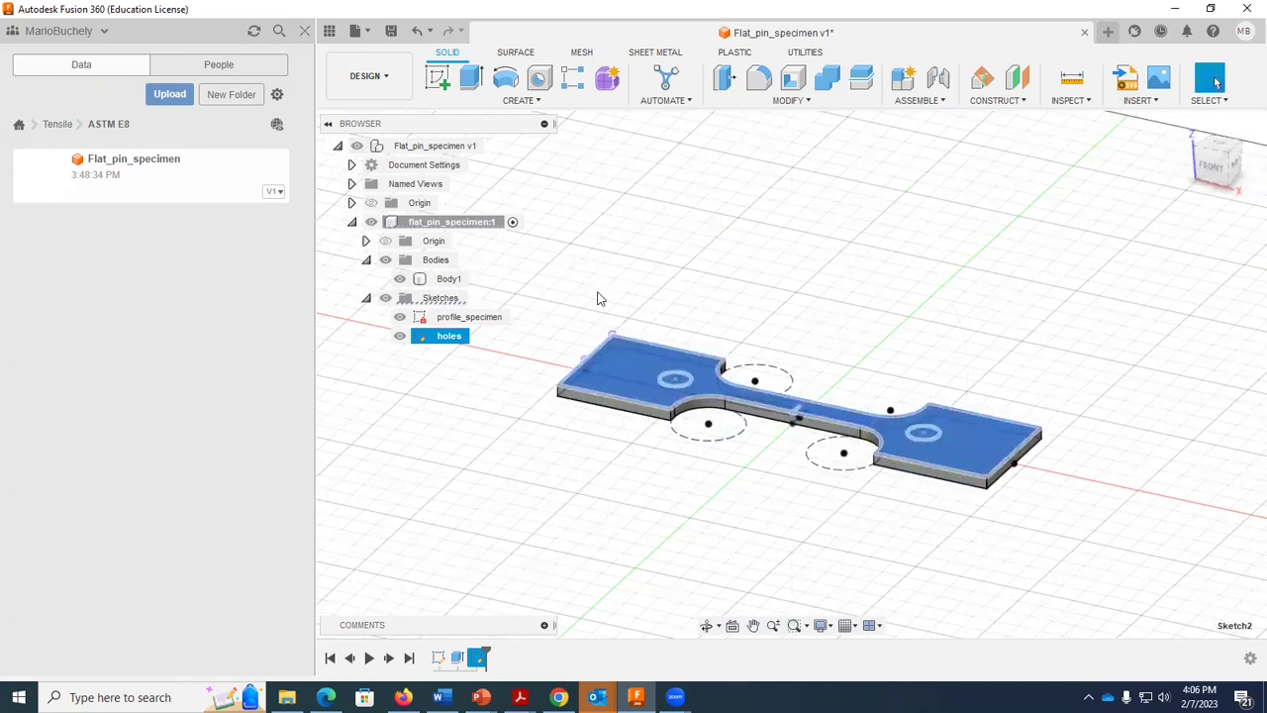
{"action": "left_click", "coordinate": [540, 416]}
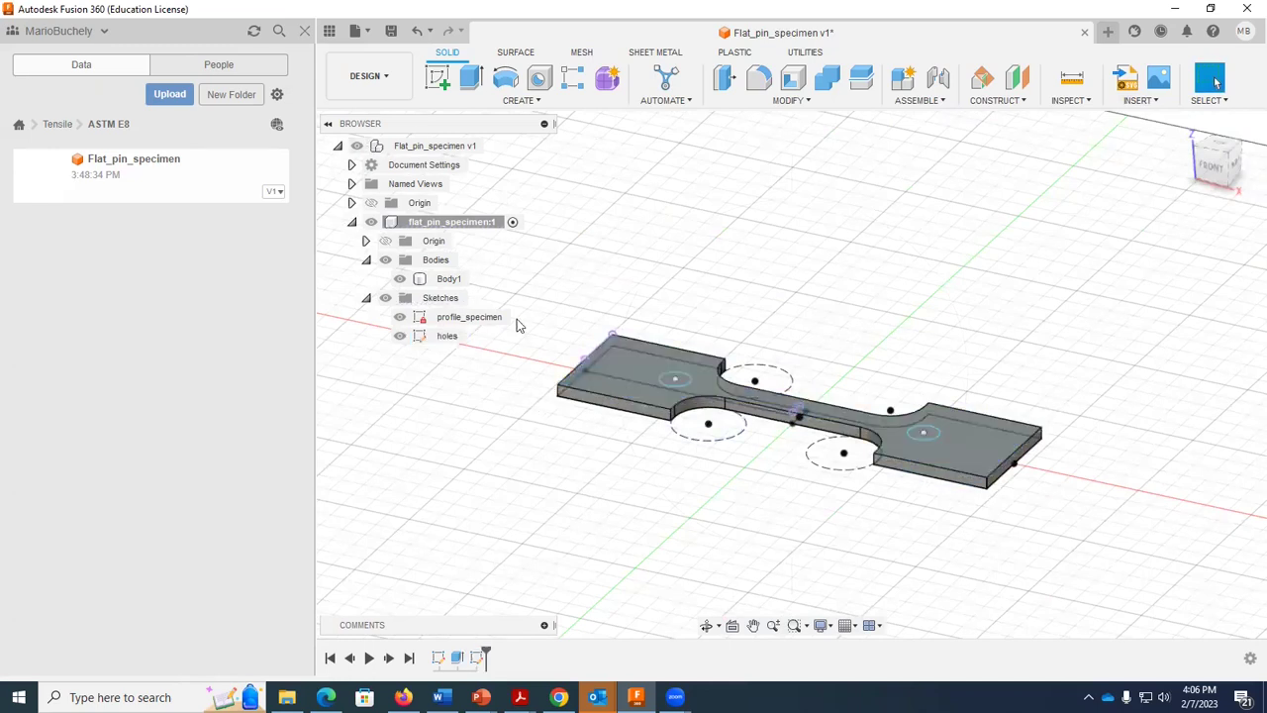
{"action": "left_click", "coordinate": [471, 79]}
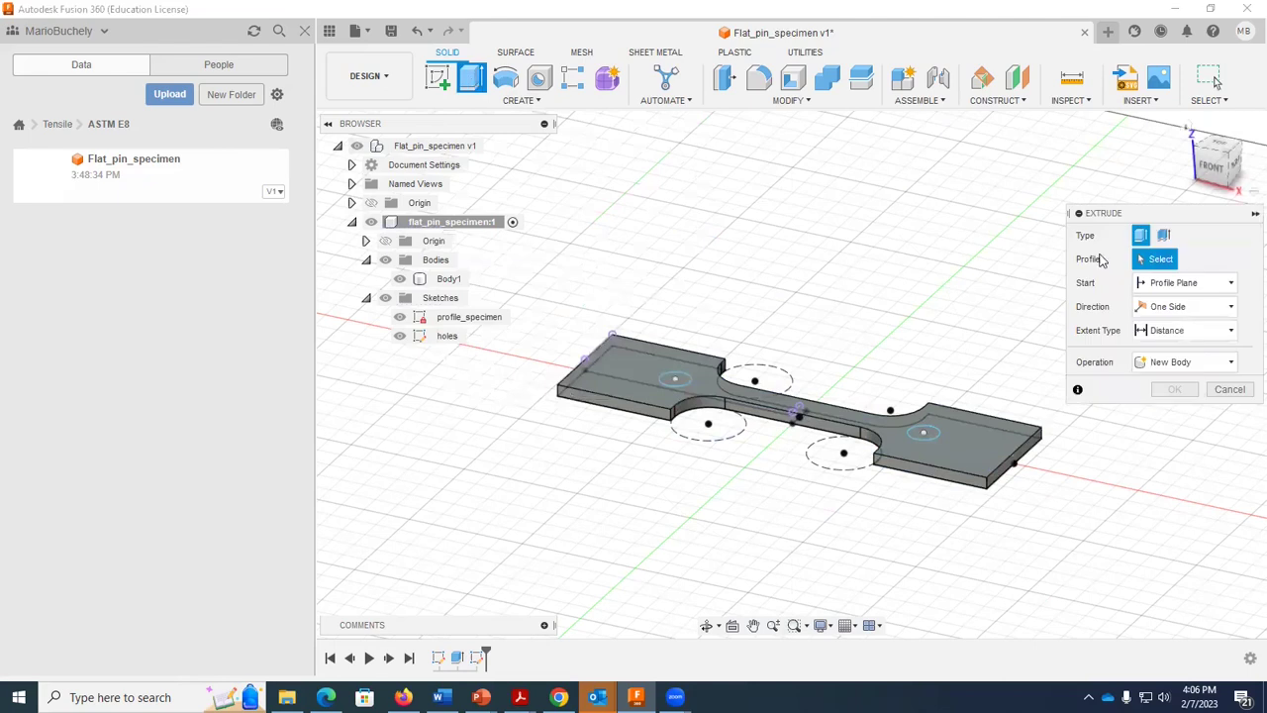
{"action": "left_click", "coordinate": [940, 436]}
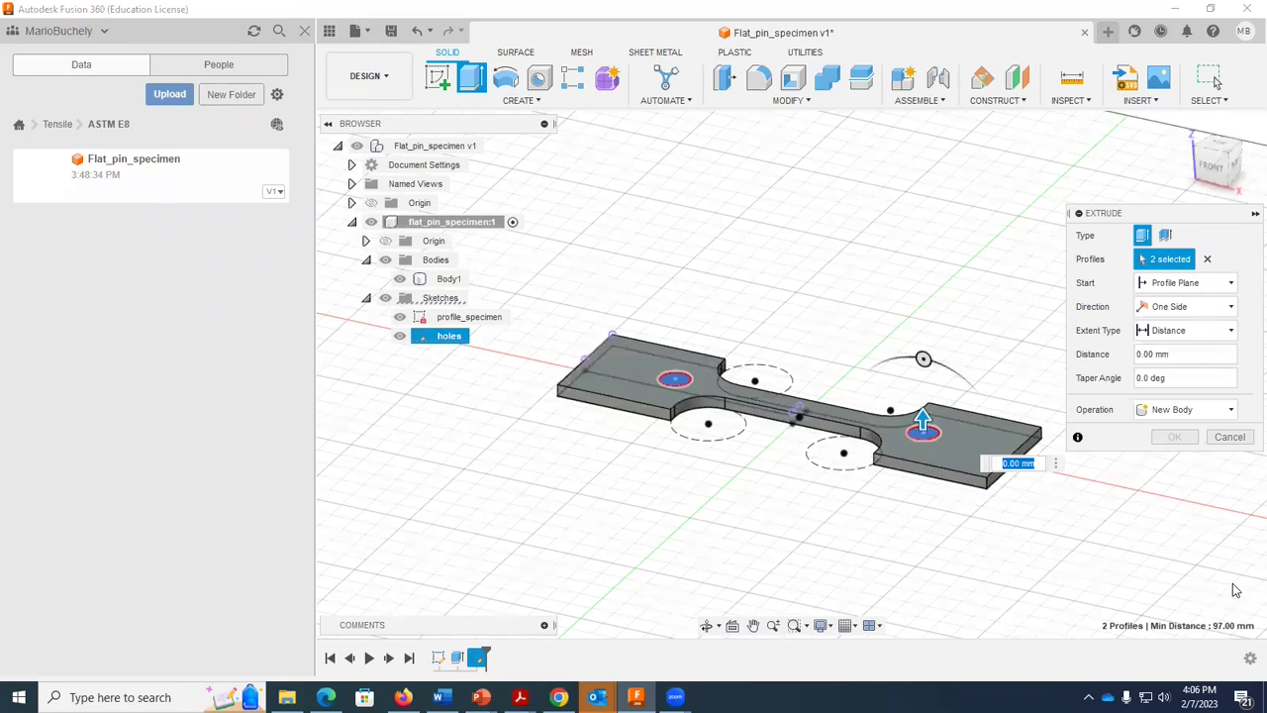
{"action": "left_click", "coordinate": [1228, 414]}
{"action": "left_click", "coordinate": [1158, 448]}
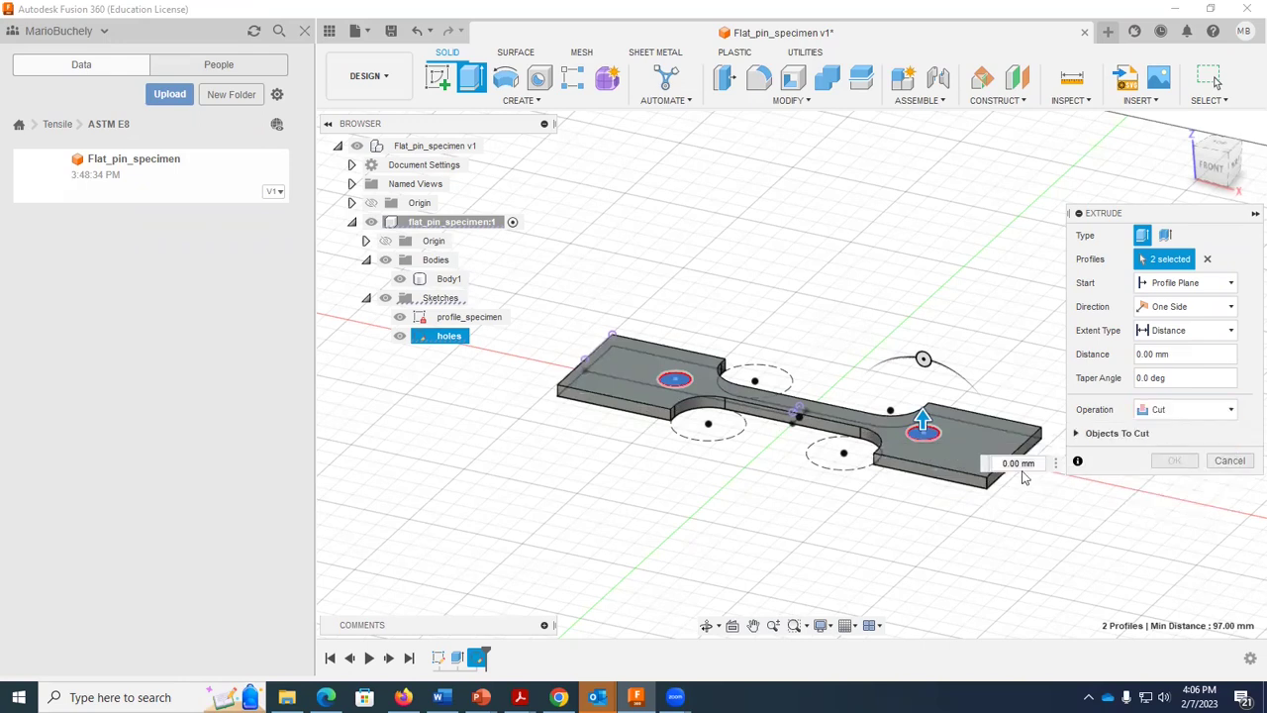
Set the cut's extent to All, direct it down through the specimen, and complete both pin holes
{"action": "left_click", "coordinate": [1223, 331]}
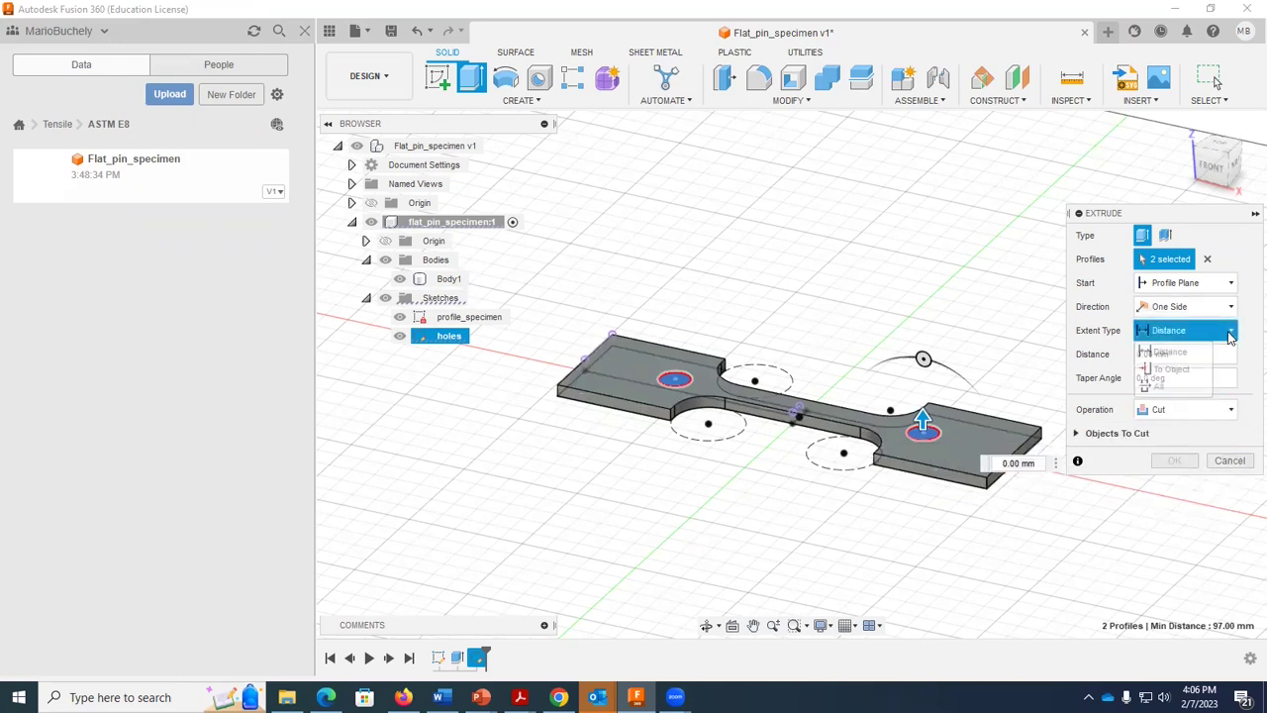
{"action": "left_click", "coordinate": [1176, 386]}
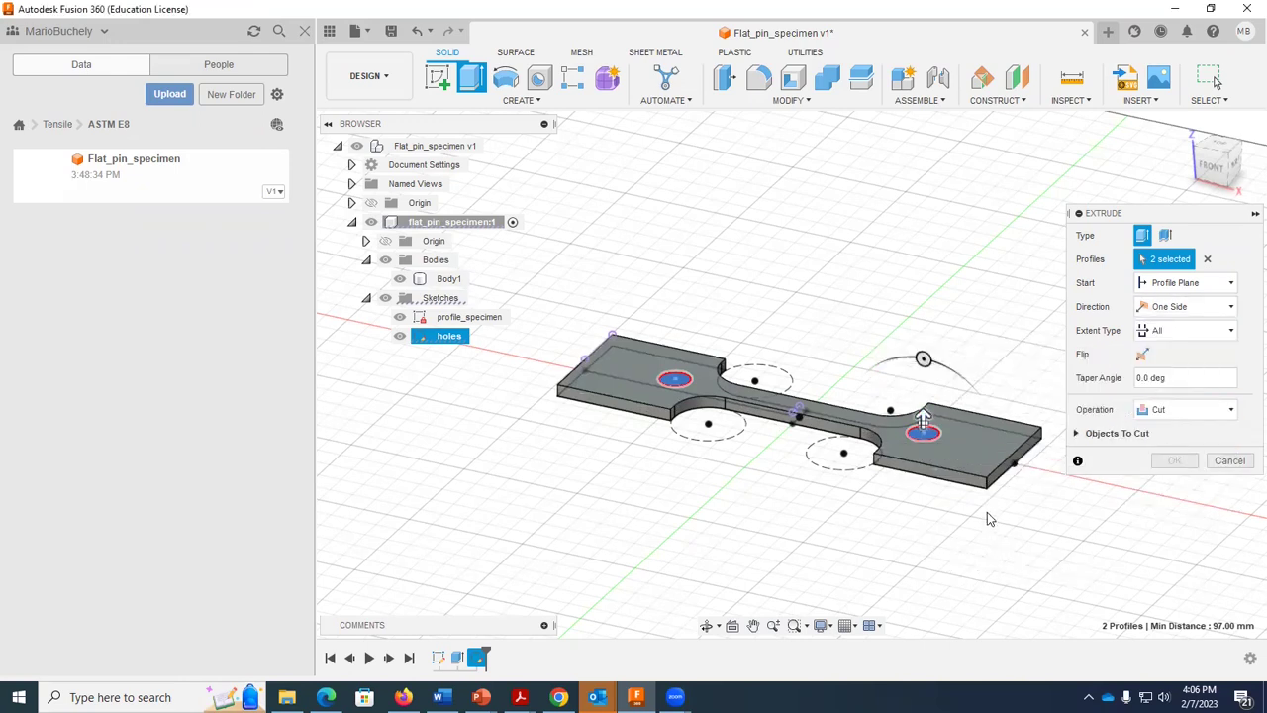
{"action": "left_click_drag", "start_coordinate": [923, 420], "coordinate": [924, 534]}
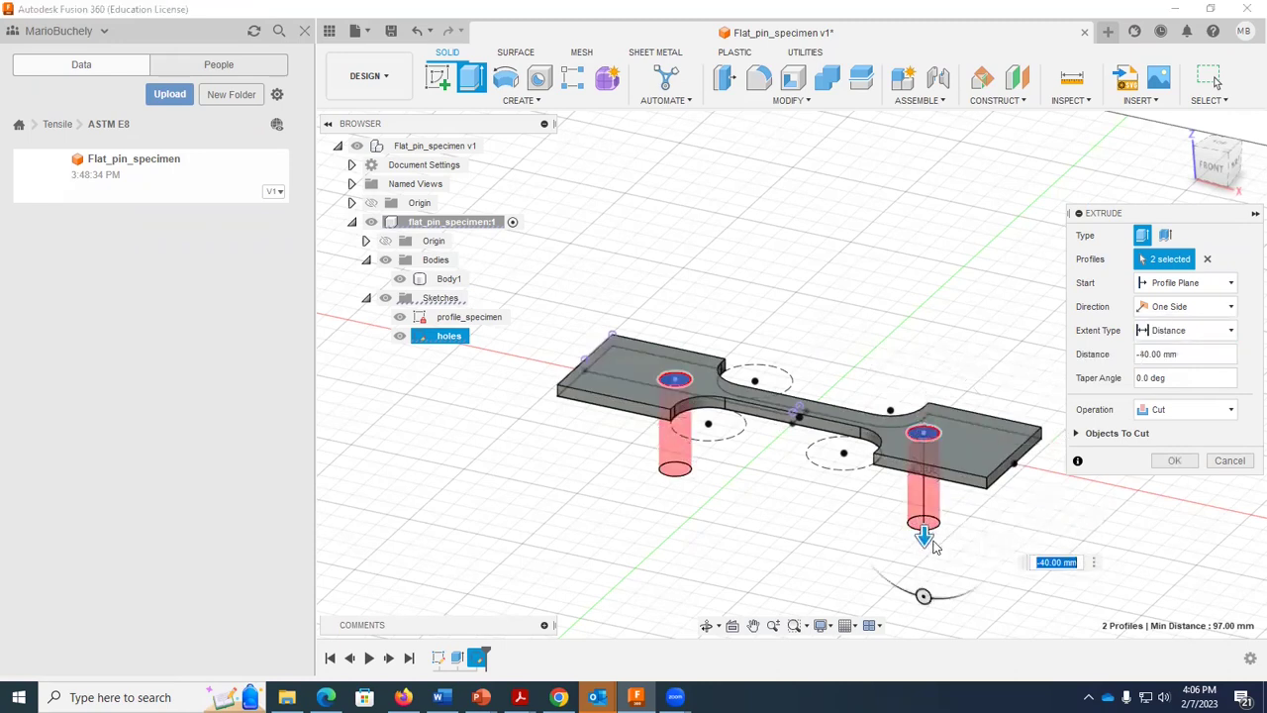
{"action": "left_click", "coordinate": [1148, 331]}
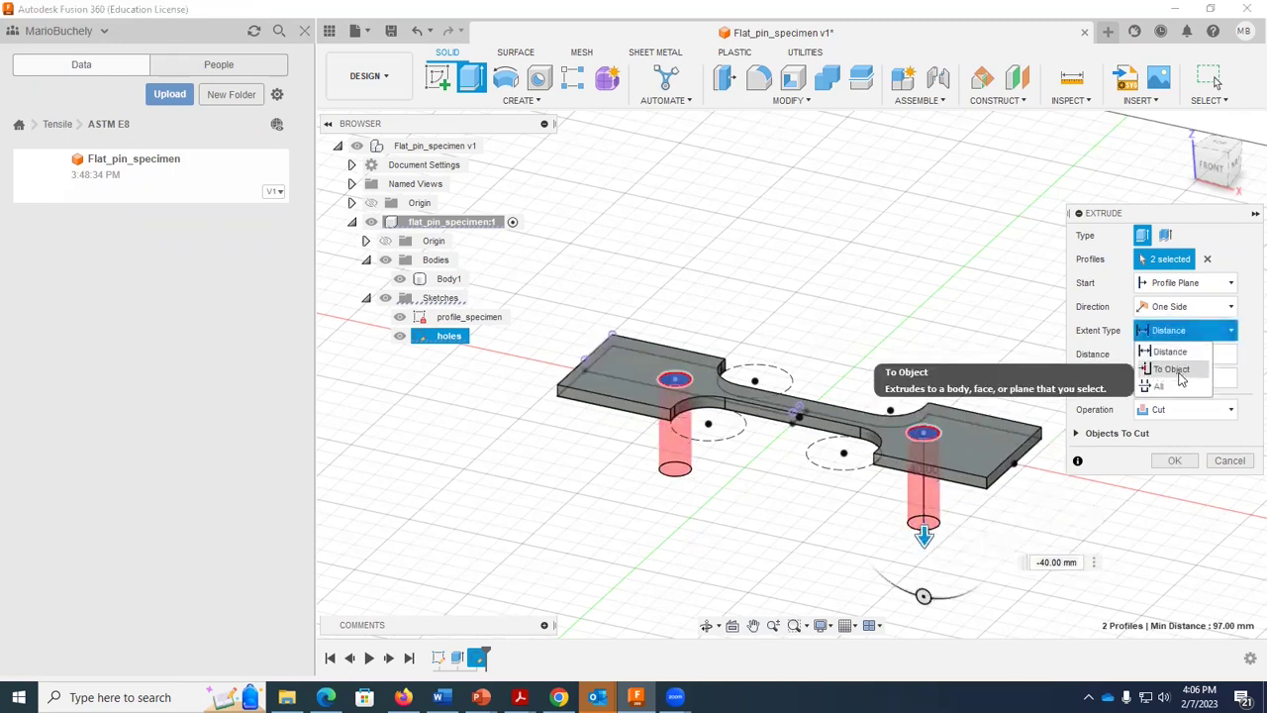
{"action": "left_click", "coordinate": [1160, 386]}
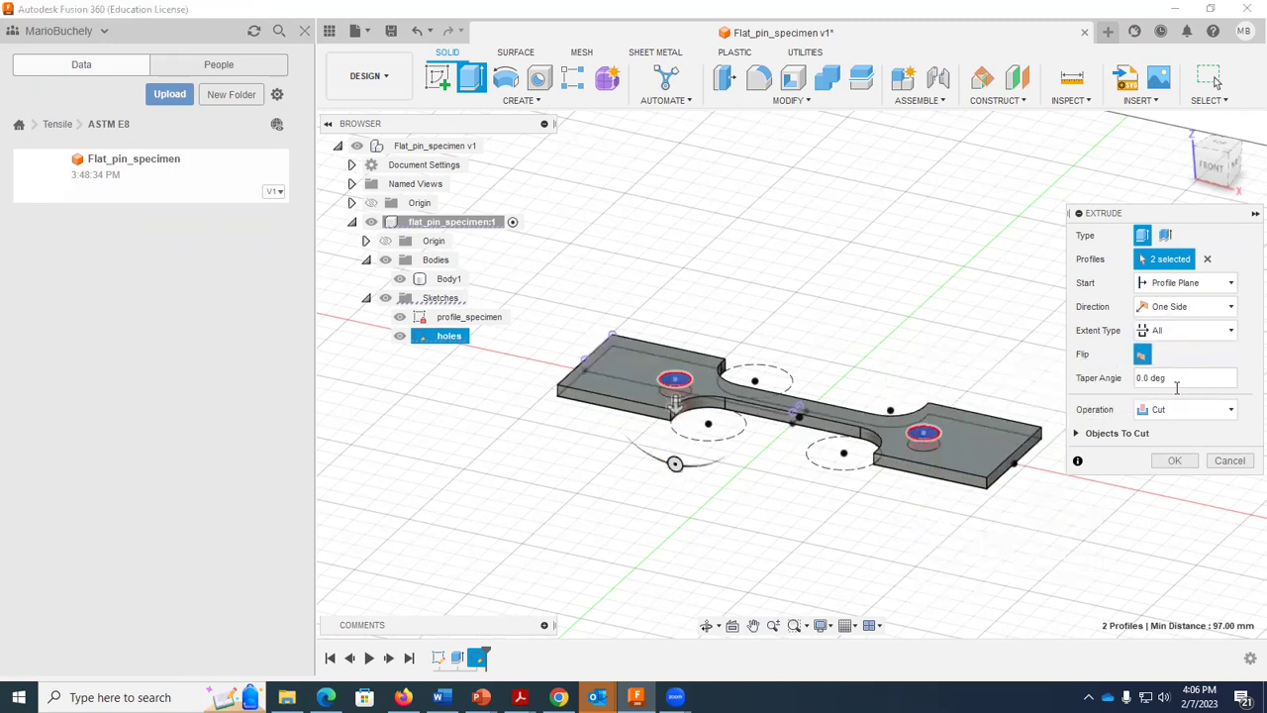
{"action": "left_click", "coordinate": [709, 625]}
{"action": "left_click_drag", "start_coordinate": [782, 495], "coordinate": [744, 473]}
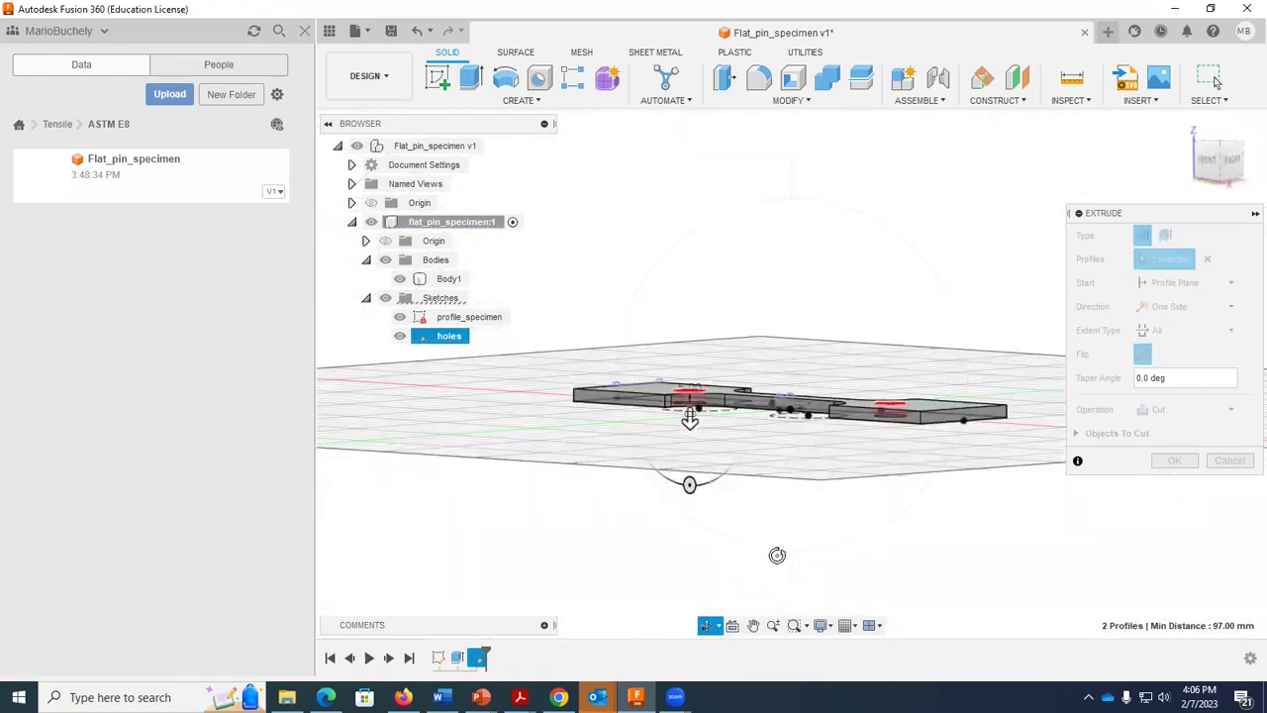
{"action": "key", "text": "F6"}
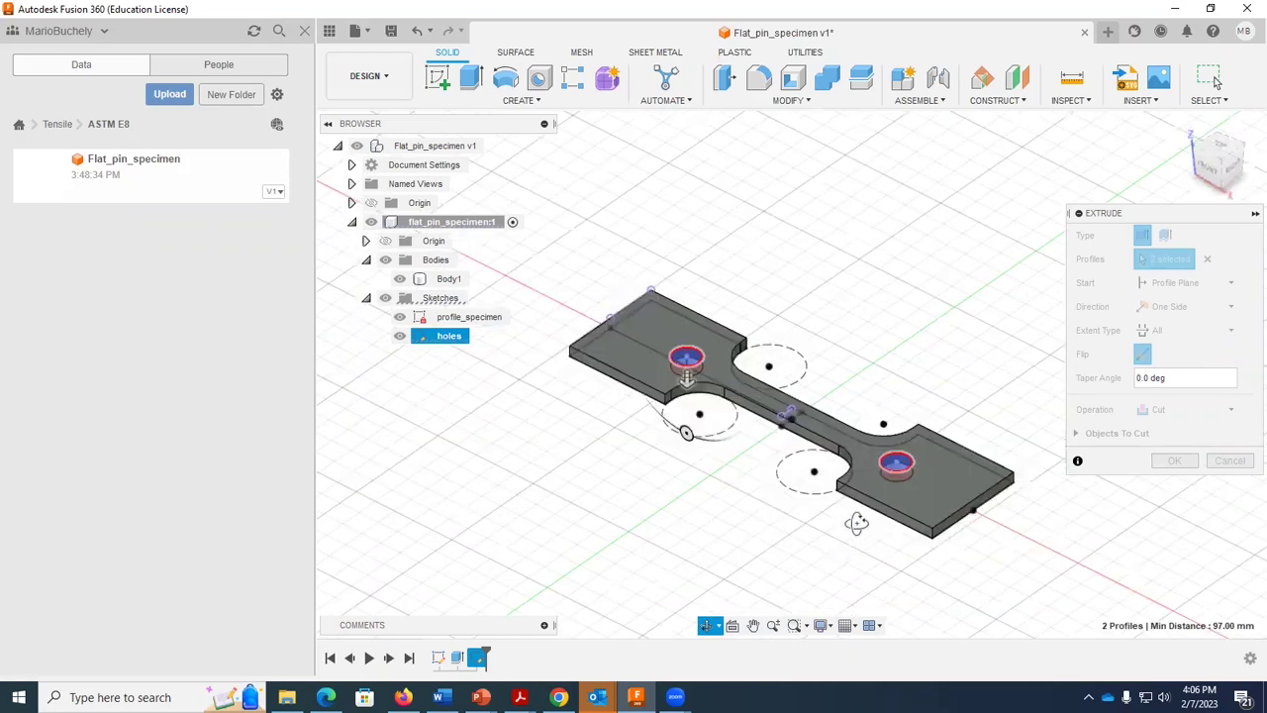
{"action": "left_click_drag", "start_coordinate": [789, 526], "coordinate": [820, 538]}
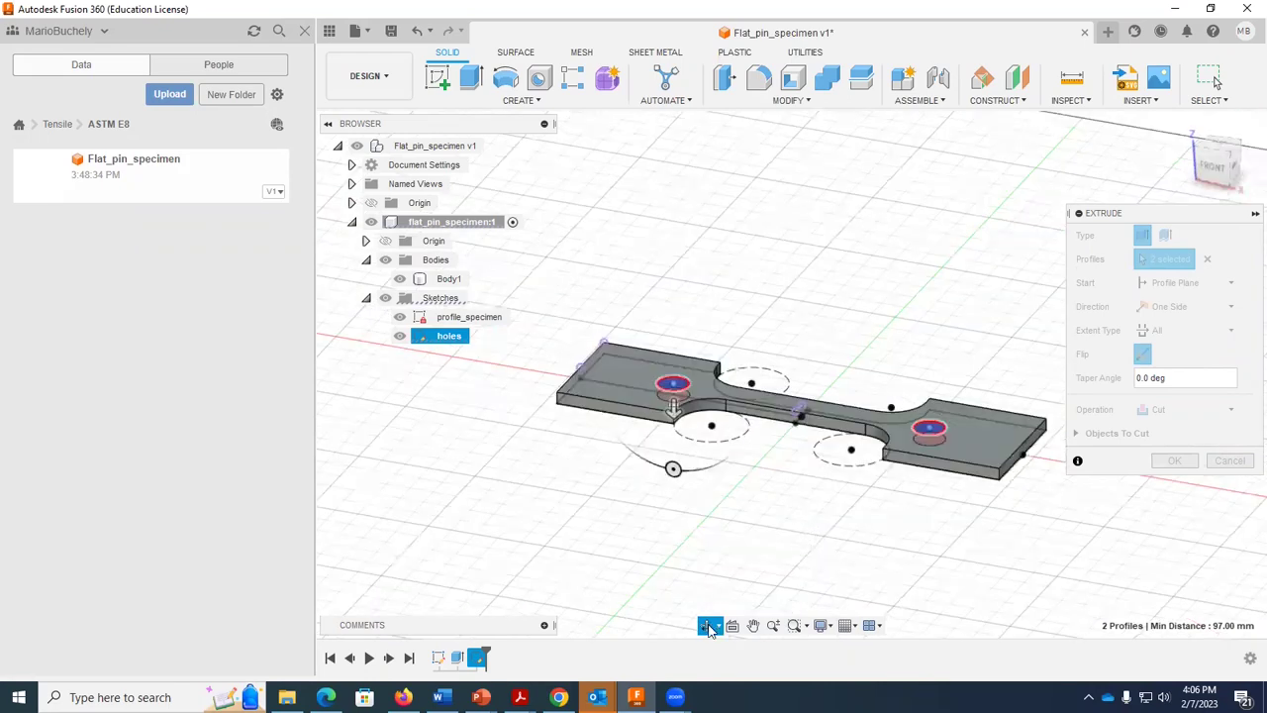
{"action": "right_click", "coordinate": [843, 287]}
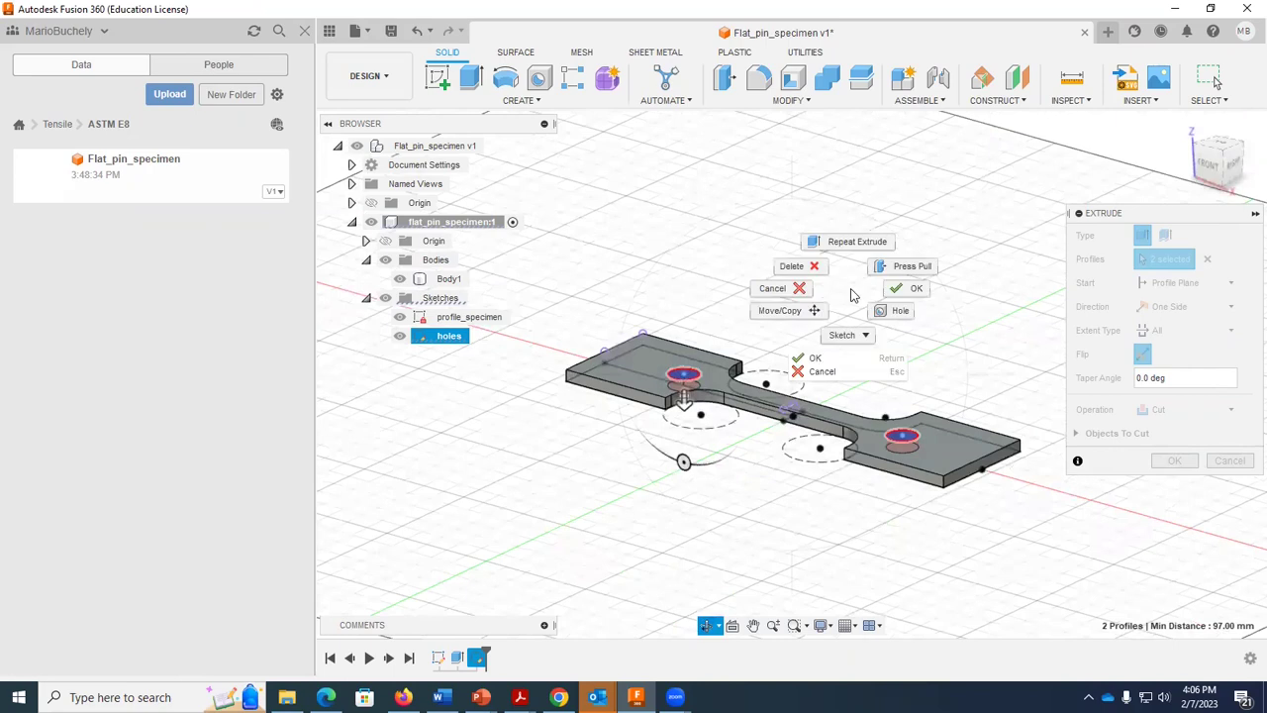
{"action": "left_click", "coordinate": [948, 478]}
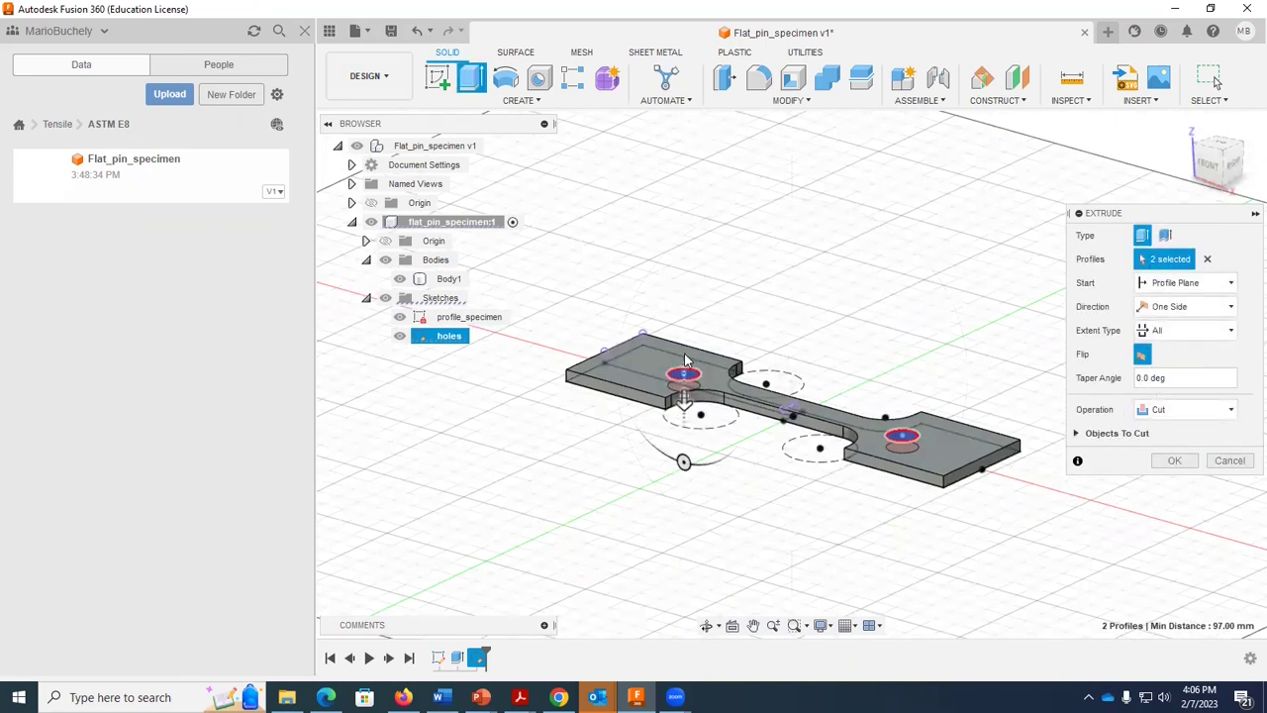
{"action": "left_click", "coordinate": [1174, 460]}
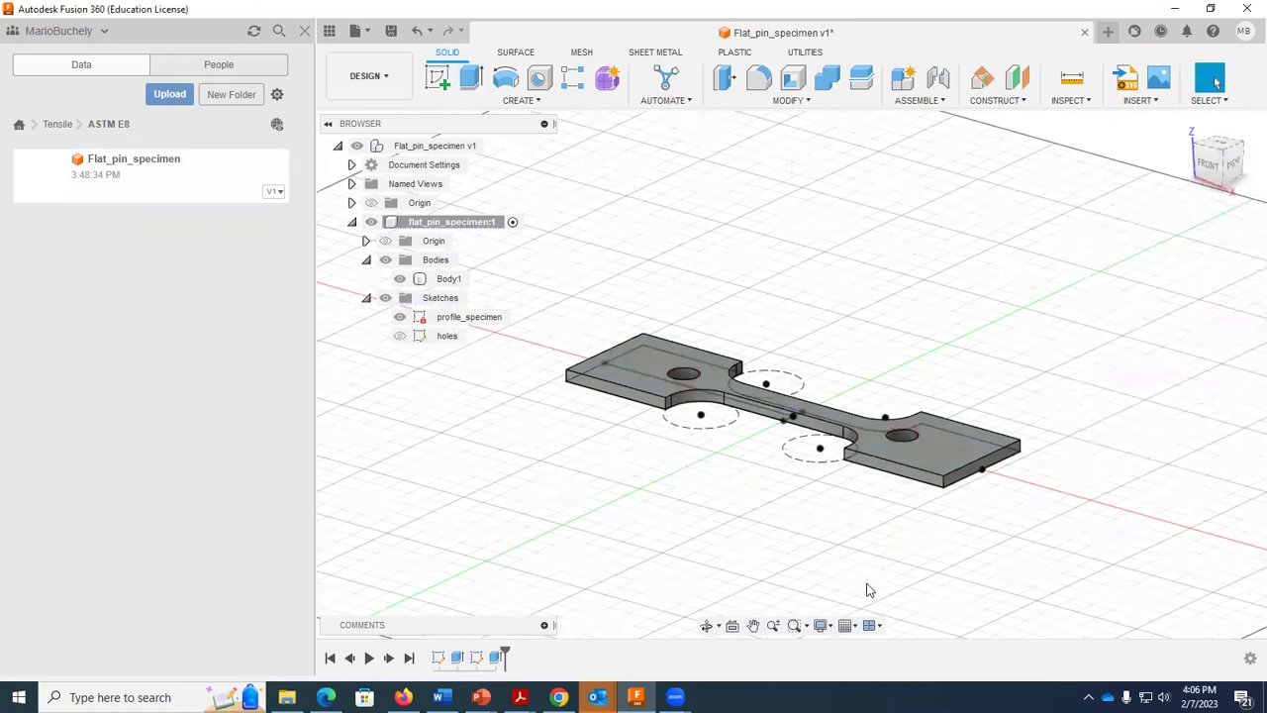
{"action": "left_click", "coordinate": [705, 625]}
{"action": "left_click_drag", "start_coordinate": [756, 523], "coordinate": [822, 511]}
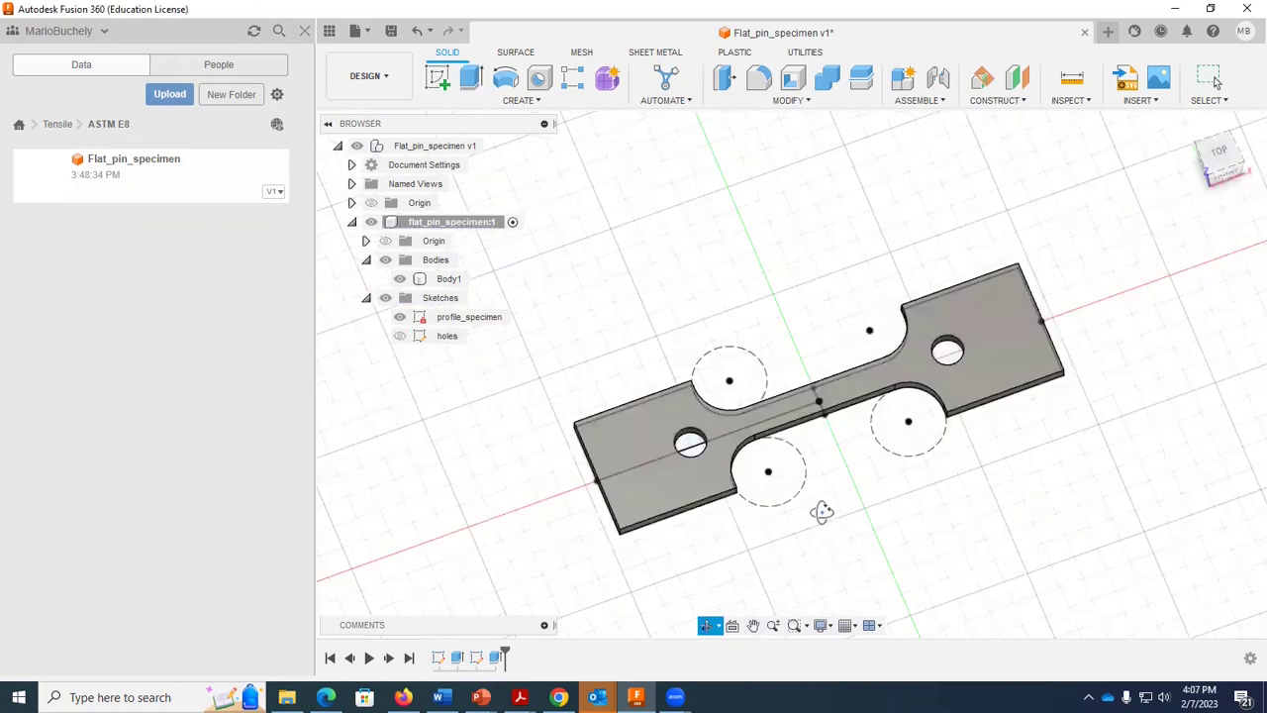
{"action": "left_click_drag", "start_coordinate": [739, 517], "coordinate": [821, 509]}
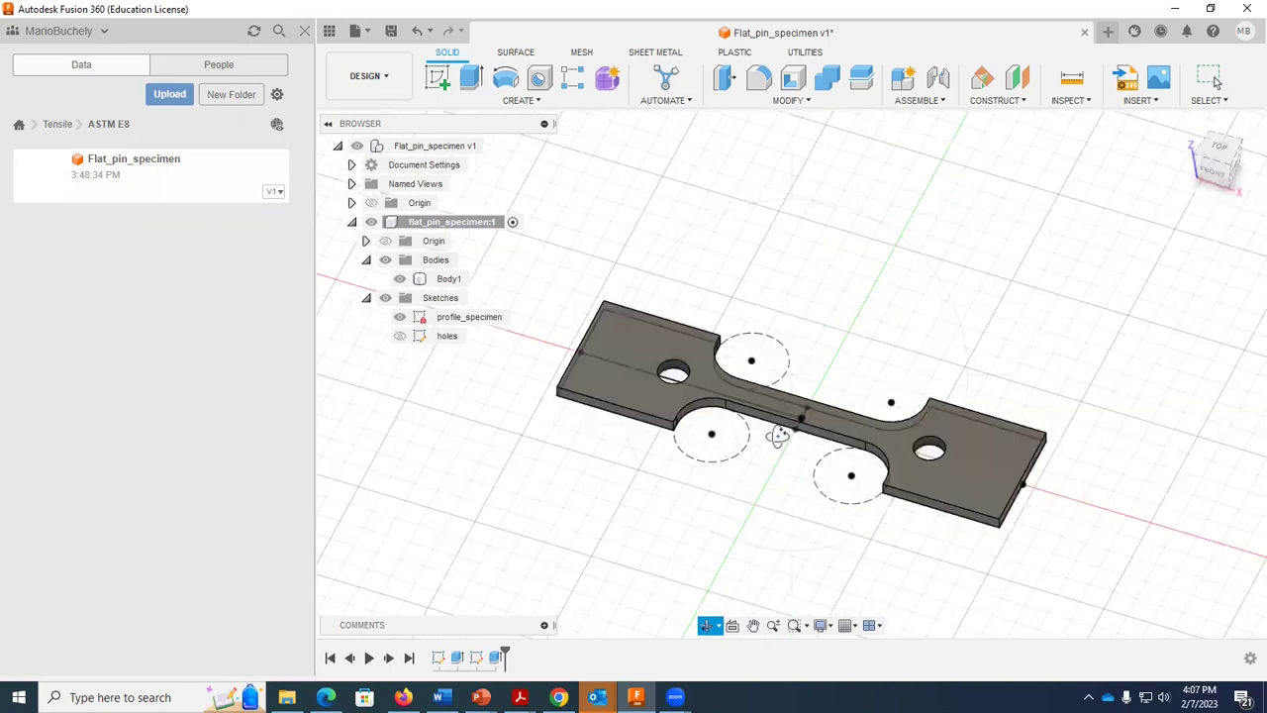
{"action": "mouse_move", "coordinate": [791, 494]}
{"action": "left_mouse_down"}
{"action": "mouse_move", "coordinate": [753, 513]}
{"action": "mouse_move", "coordinate": [782, 507]}
{"action": "left_mouse_up"}
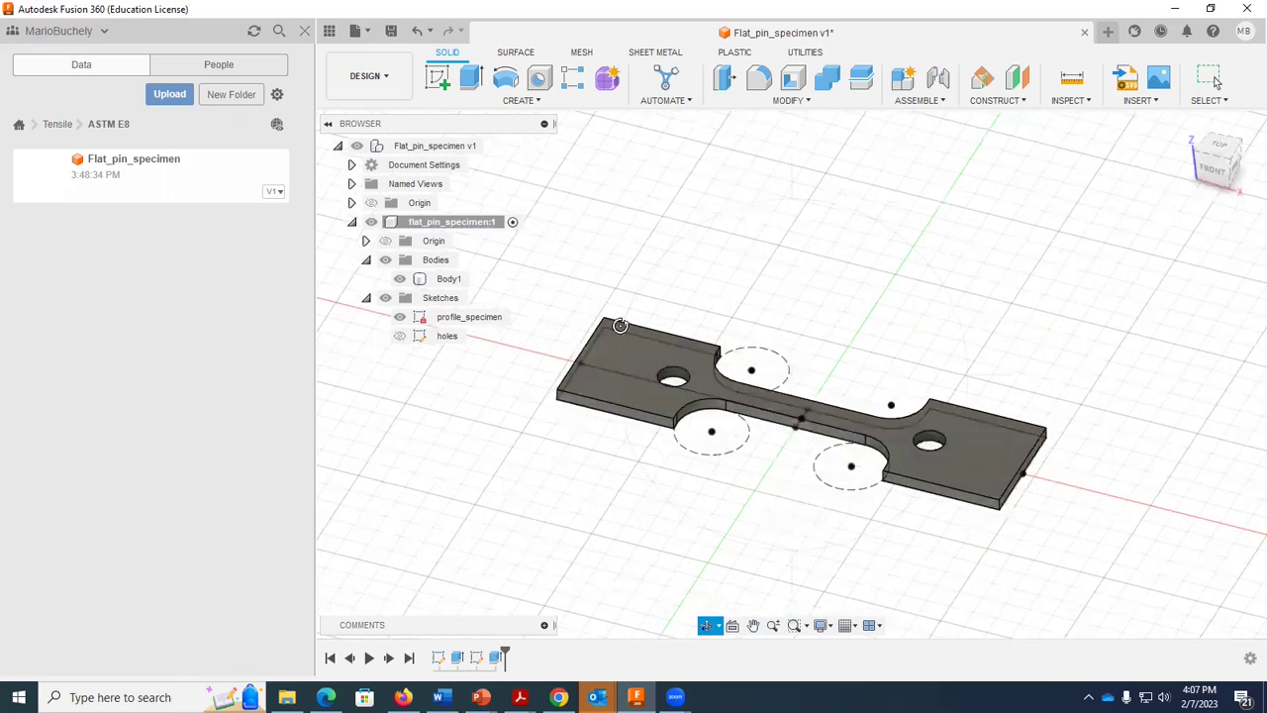
Edit the profile_specimen sketch to set the grip section length to 80 mm, and finish the sketch
{"action": "right_click", "coordinate": [452, 322]}
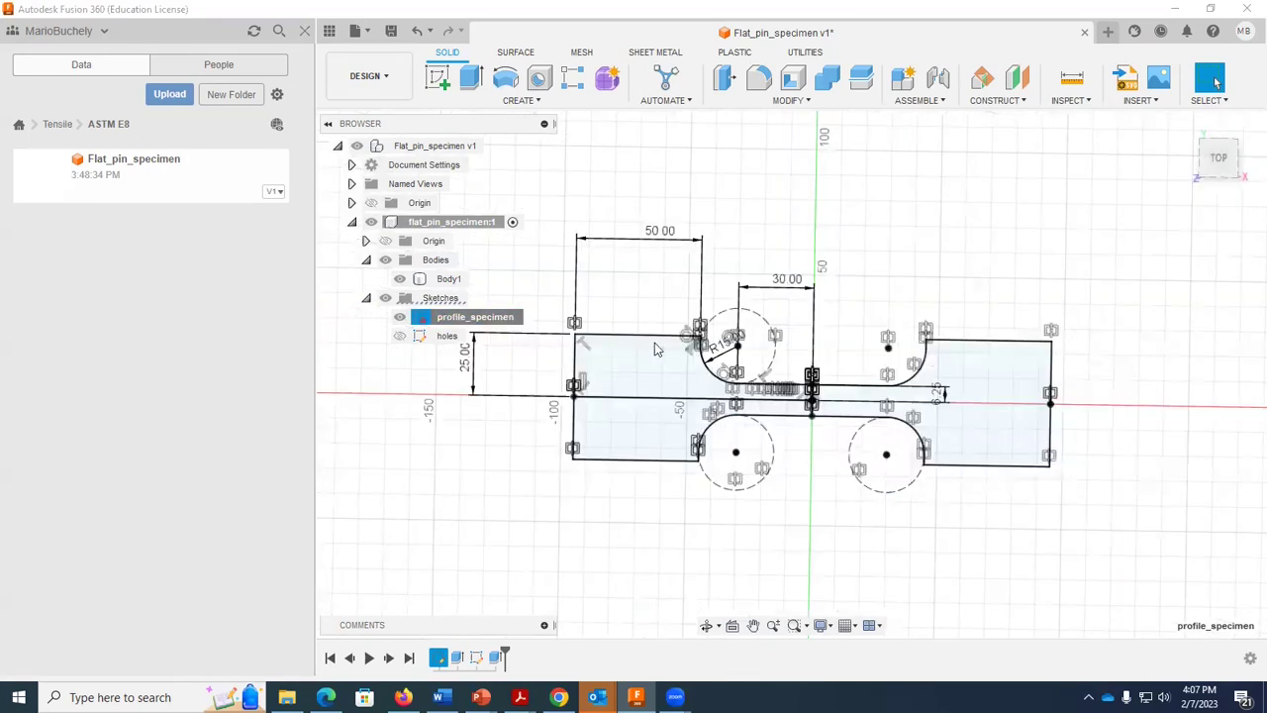
{"action": "left_click", "coordinate": [650, 245]}
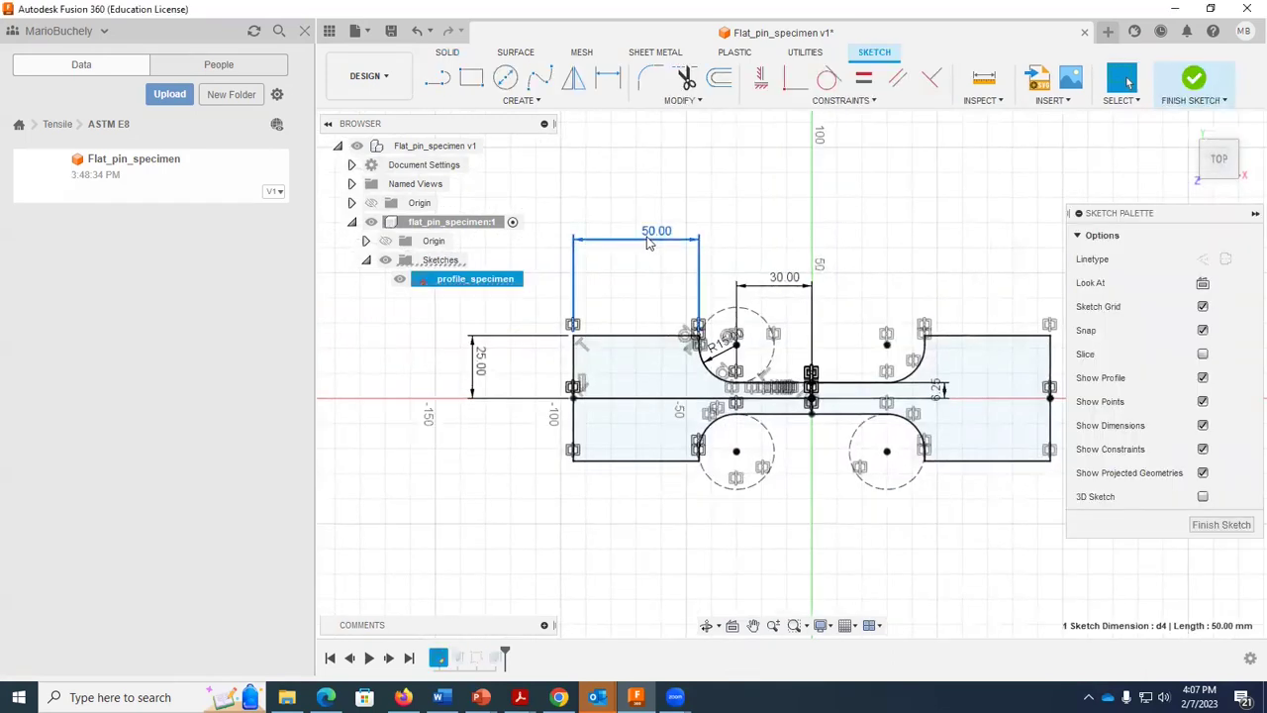
{"action": "double_click", "coordinate": [654, 233]}
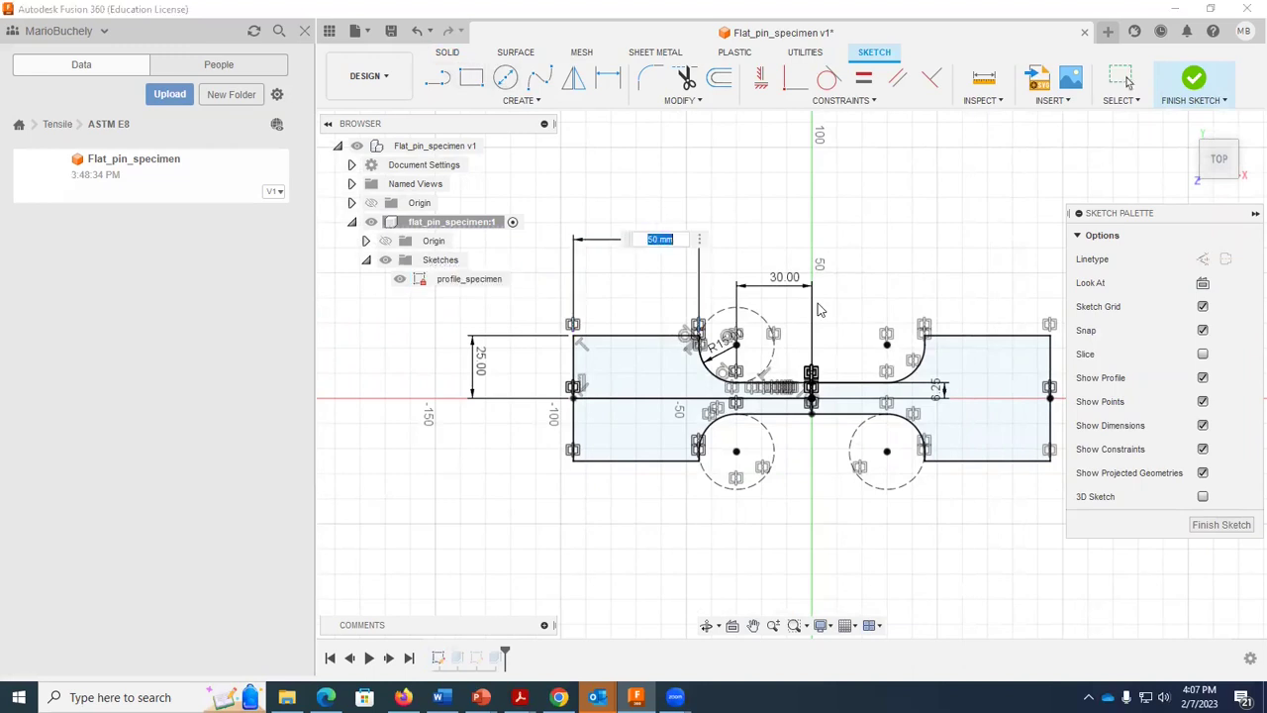
{"action": "type", "text": "80"}
{"action": "key", "text": "Return"}
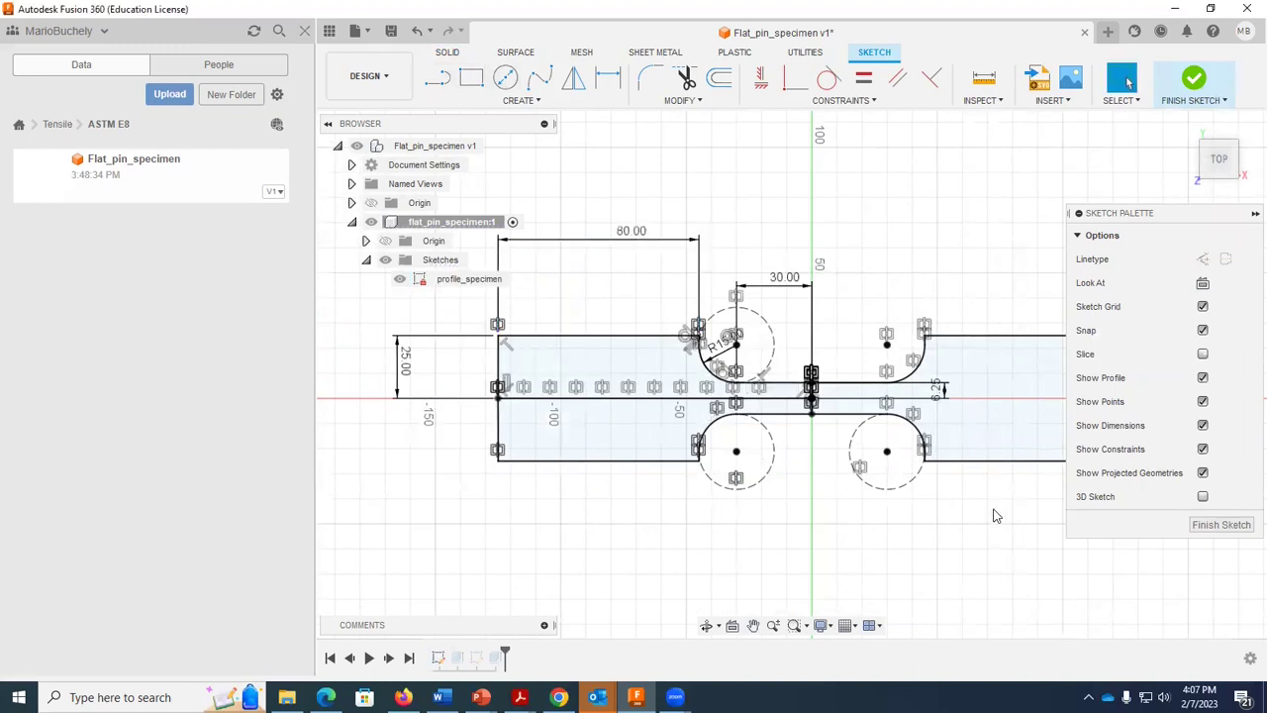
{"action": "scroll", "coordinate": [995, 516], "scroll_direction": "down", "scroll_amount": 2}
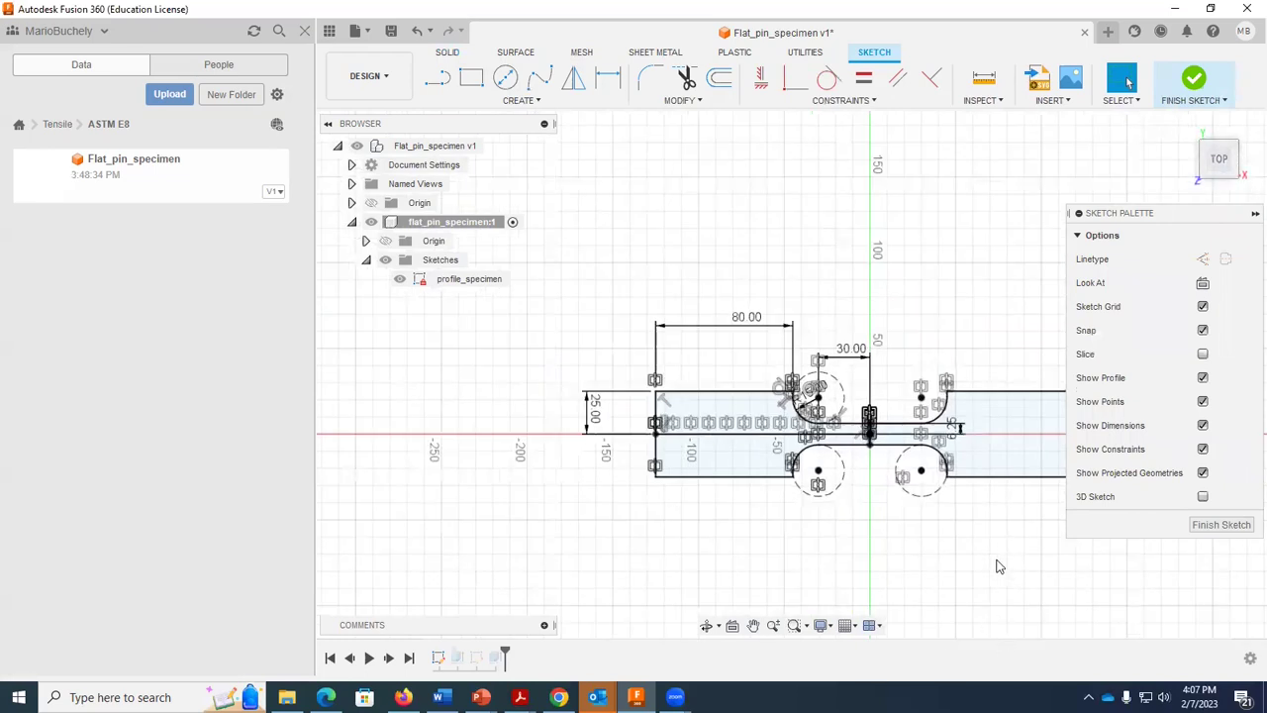
{"action": "left_click", "coordinate": [753, 625]}
{"action": "mouse_move", "coordinate": [837, 557]}
{"action": "left_mouse_down"}
{"action": "mouse_move", "coordinate": [679, 509]}
{"action": "mouse_move", "coordinate": [620, 388]}
{"action": "left_mouse_up"}
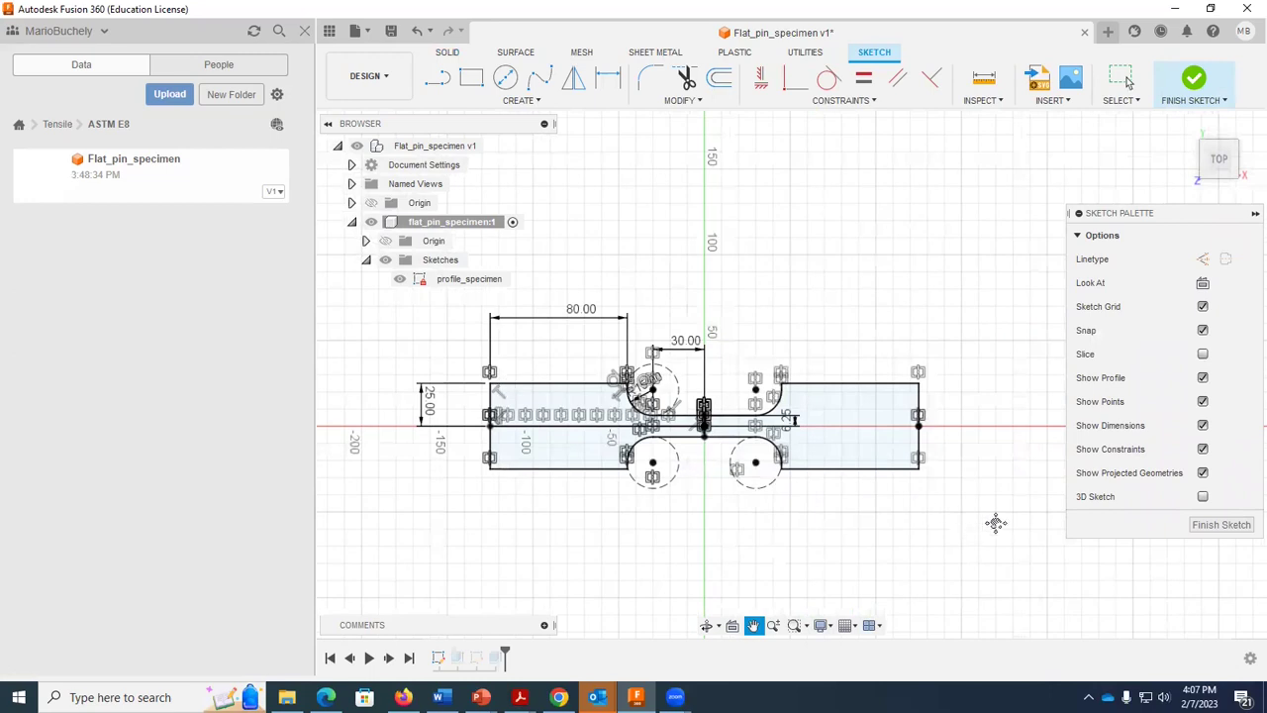
{"action": "left_click", "coordinate": [1193, 79]}
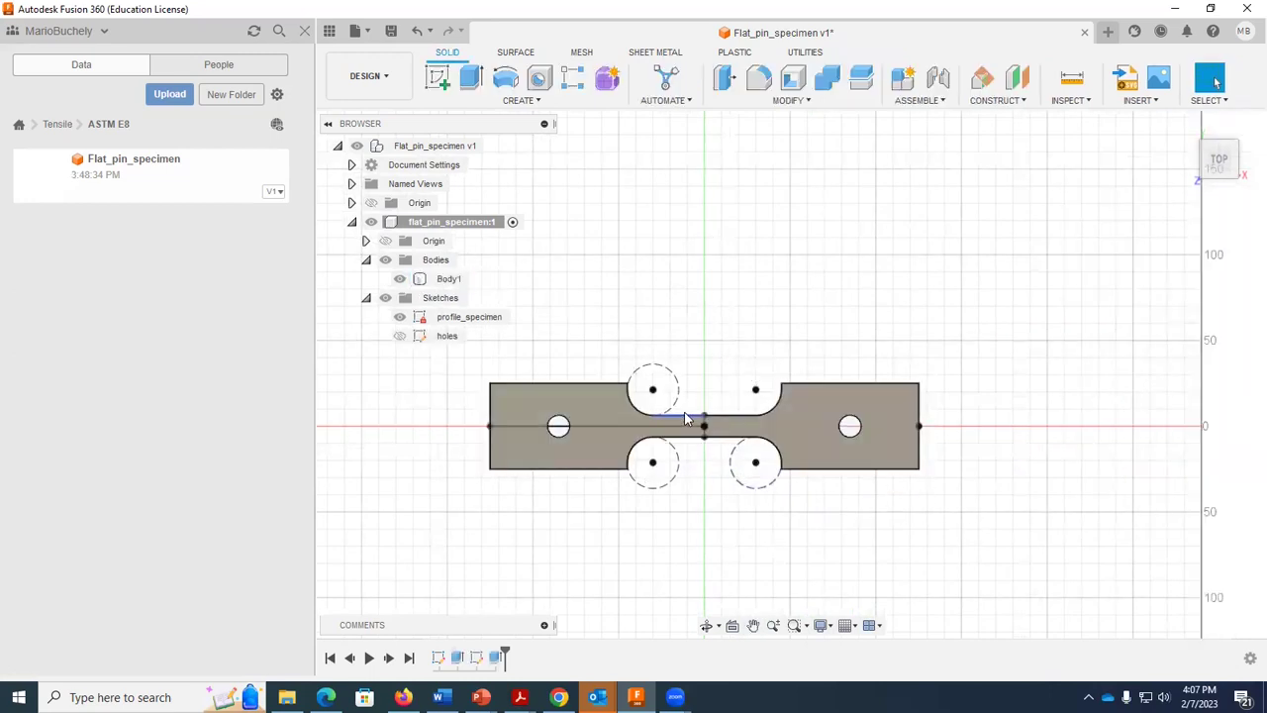
Look up the length of reduced parallel section A in the ASTM E8 PDF and return to Fusion 360
{"action": "key", "text": "alt+Tab"}
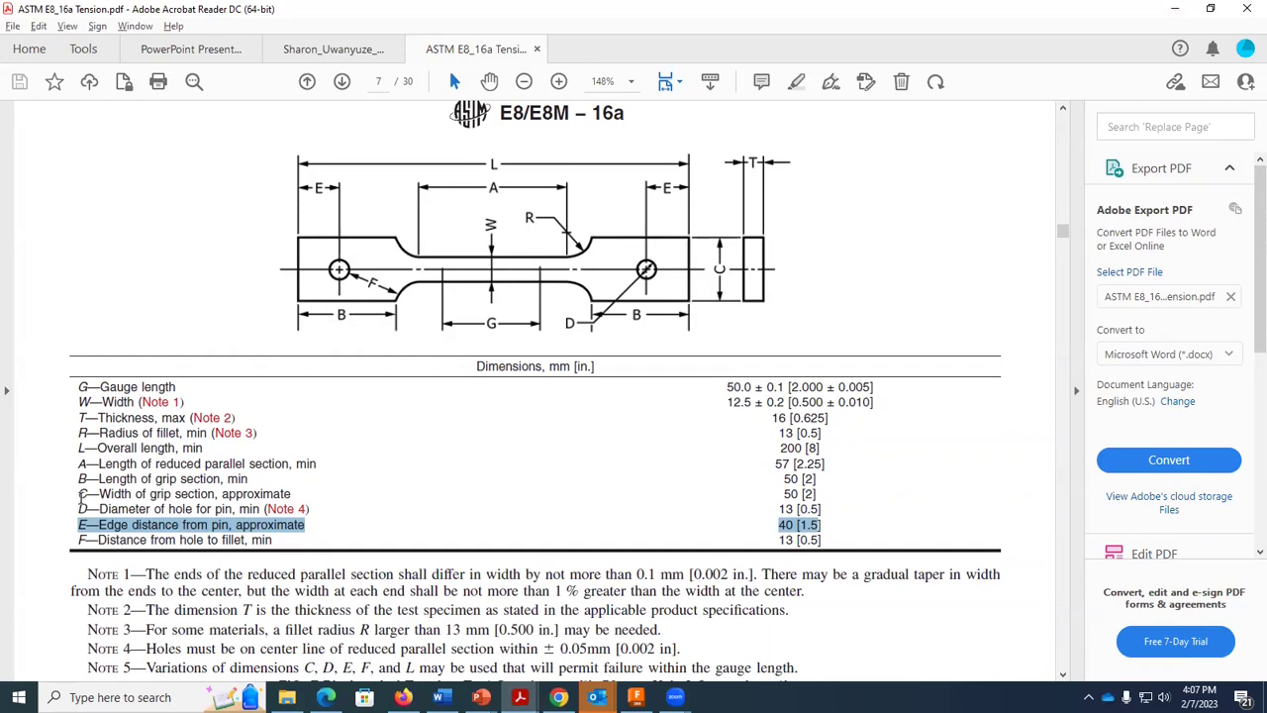
{"action": "left_click_drag", "start_coordinate": [78, 464], "coordinate": [844, 472]}
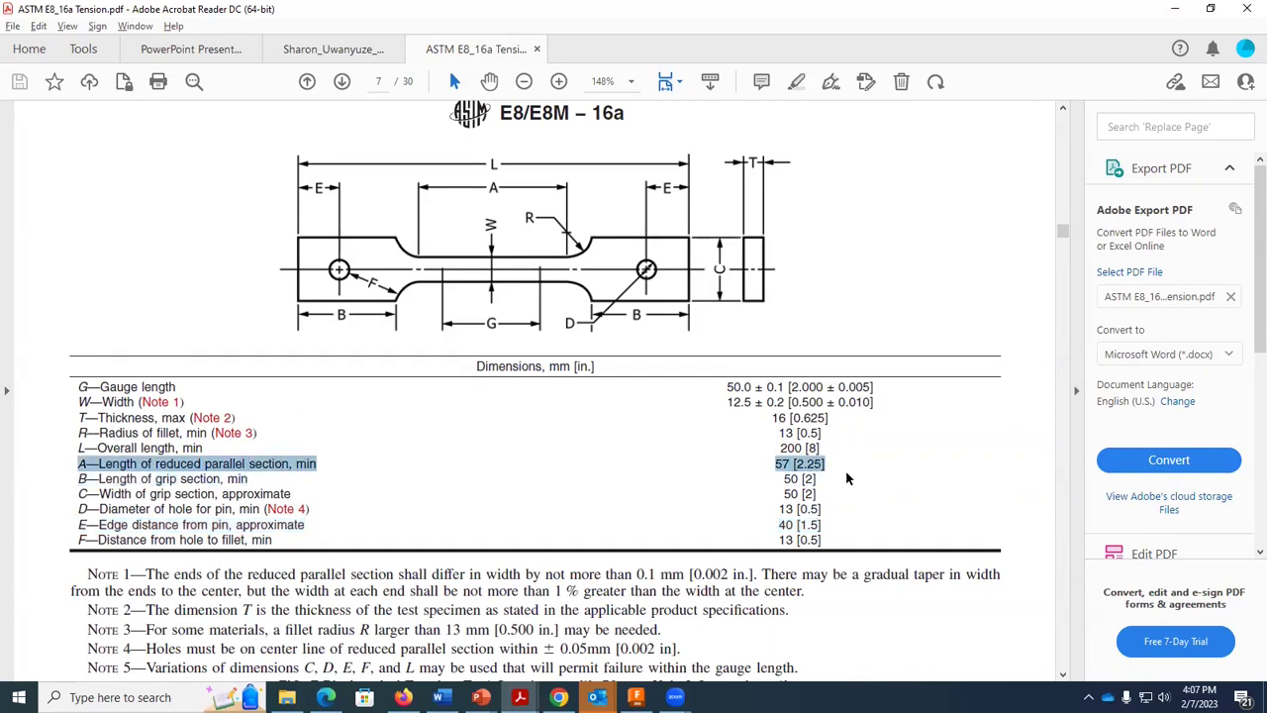
{"action": "key", "text": "alt+Tab"}
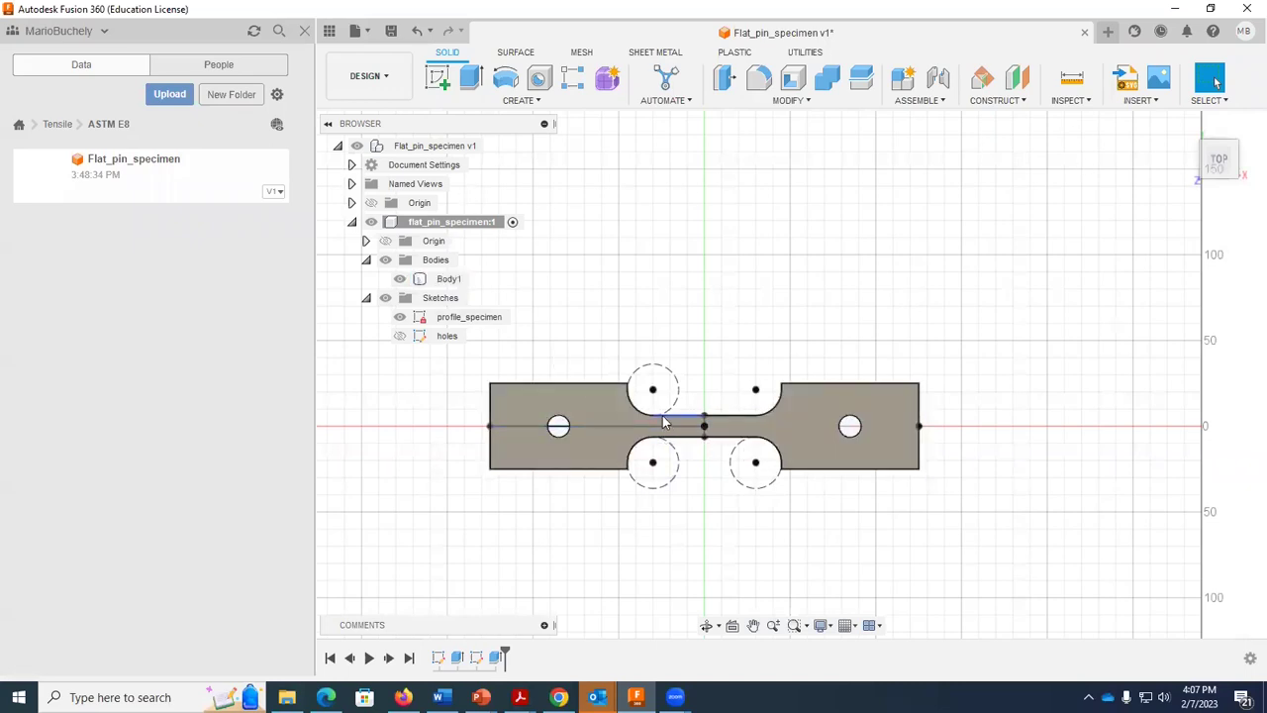
Edit the profile_specimen sketch to set the reduced section's half-length to 80/2 (40 mm), and finish the sketch
{"action": "left_click", "coordinate": [455, 317]}
{"action": "right_click", "coordinate": [453, 319]}
{"action": "left_click", "coordinate": [492, 368]}
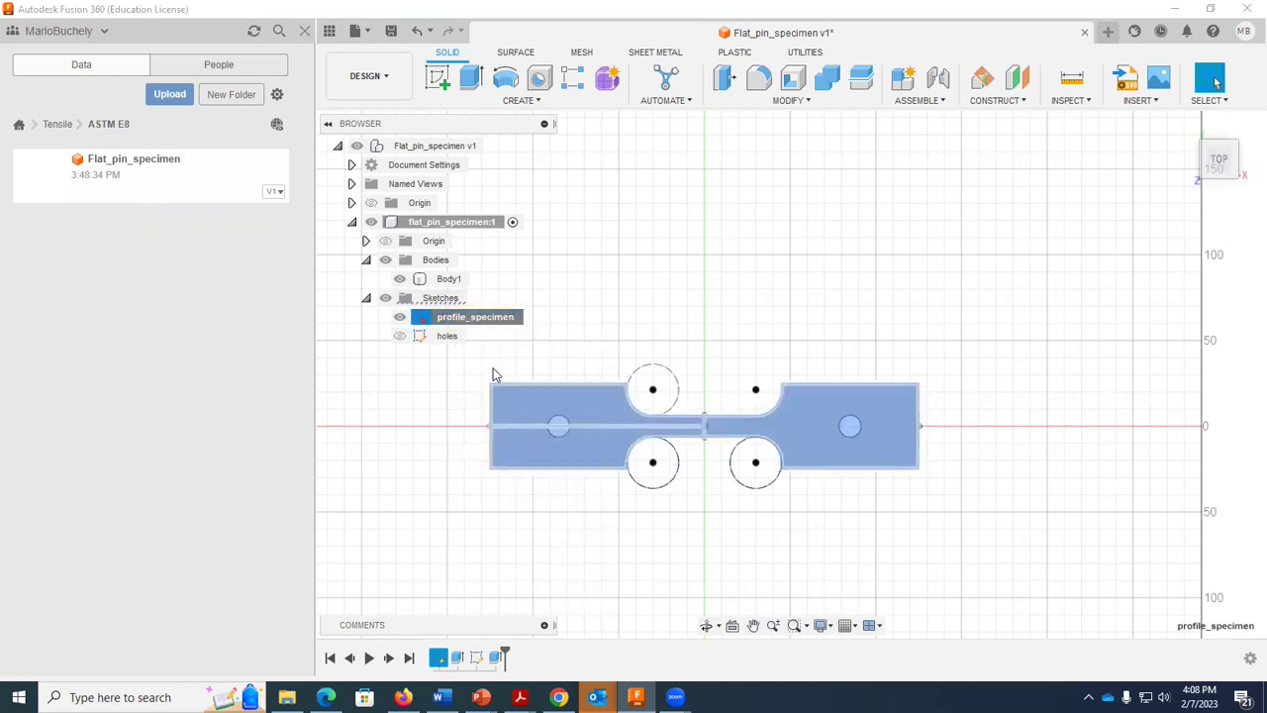
{"action": "double_click", "coordinate": [685, 343]}
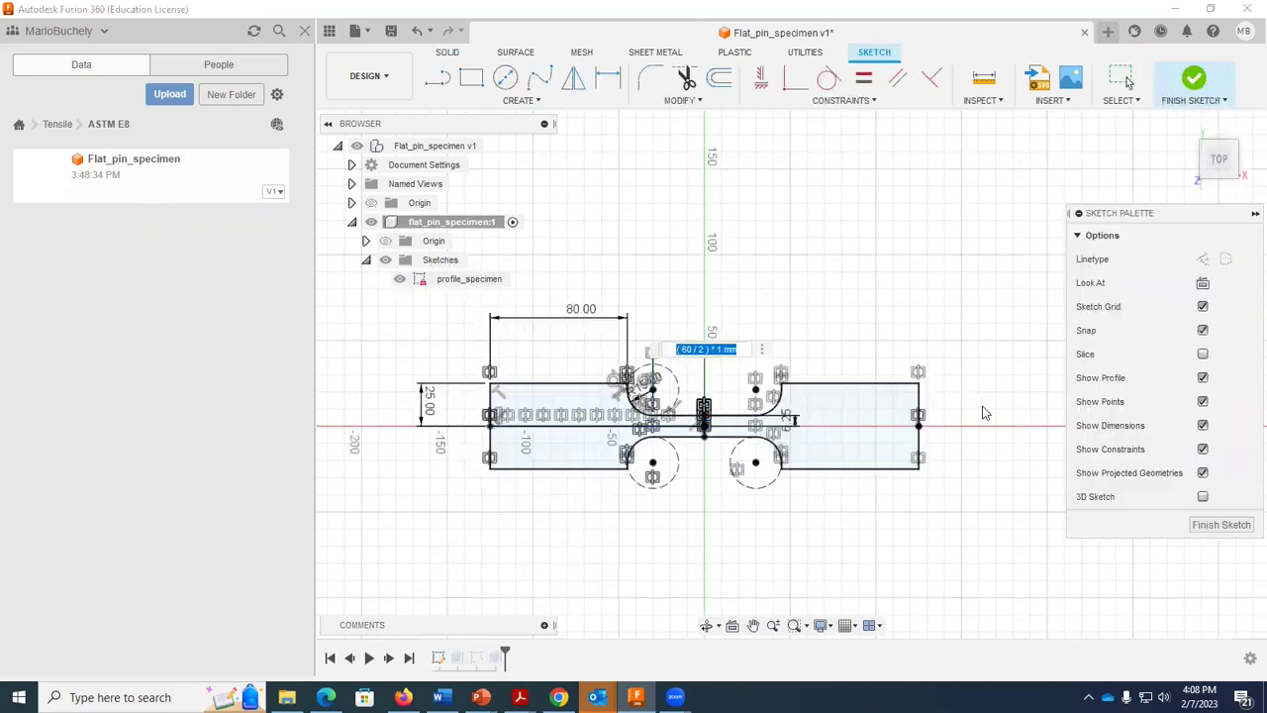
{"action": "left_click", "coordinate": [690, 349]}
{"action": "key", "text": "BackSpace"}
{"action": "key", "text": "BackSpace"}
{"action": "type", "text": "80"}
{"action": "key", "text": "Return"}
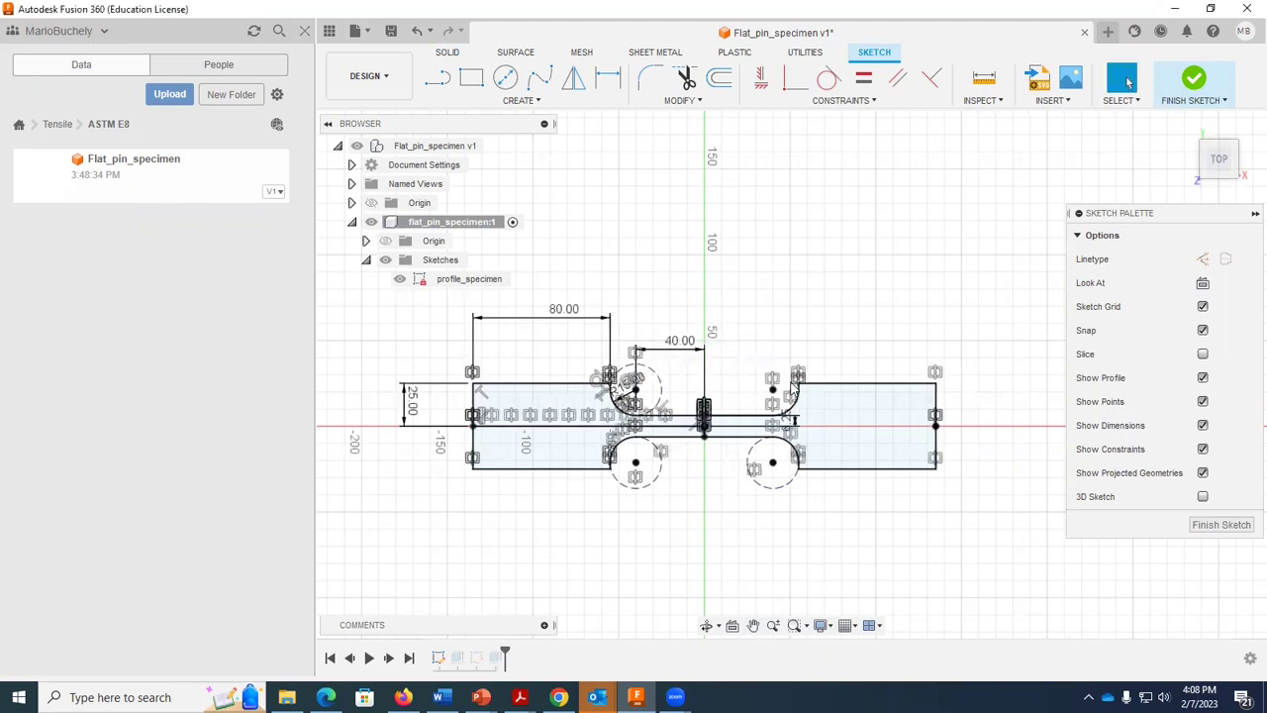
{"action": "left_click", "coordinate": [1193, 79]}
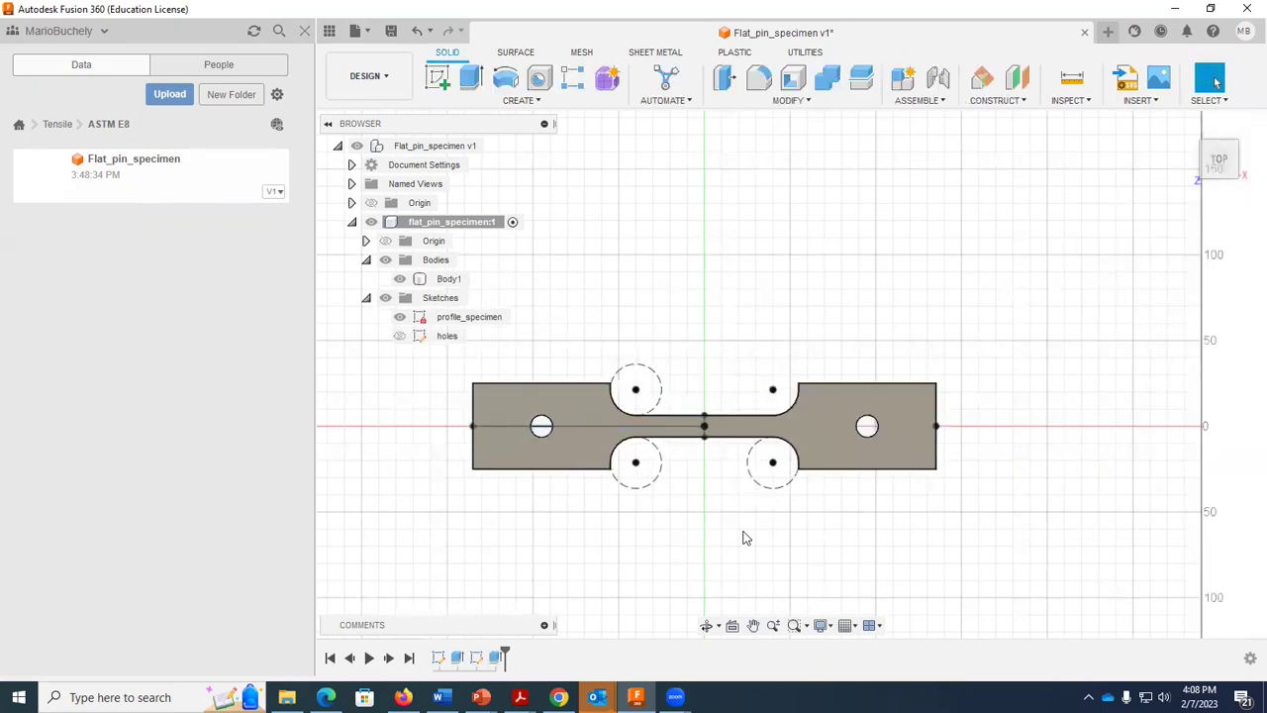
{"action": "left_click", "coordinate": [537, 437]}
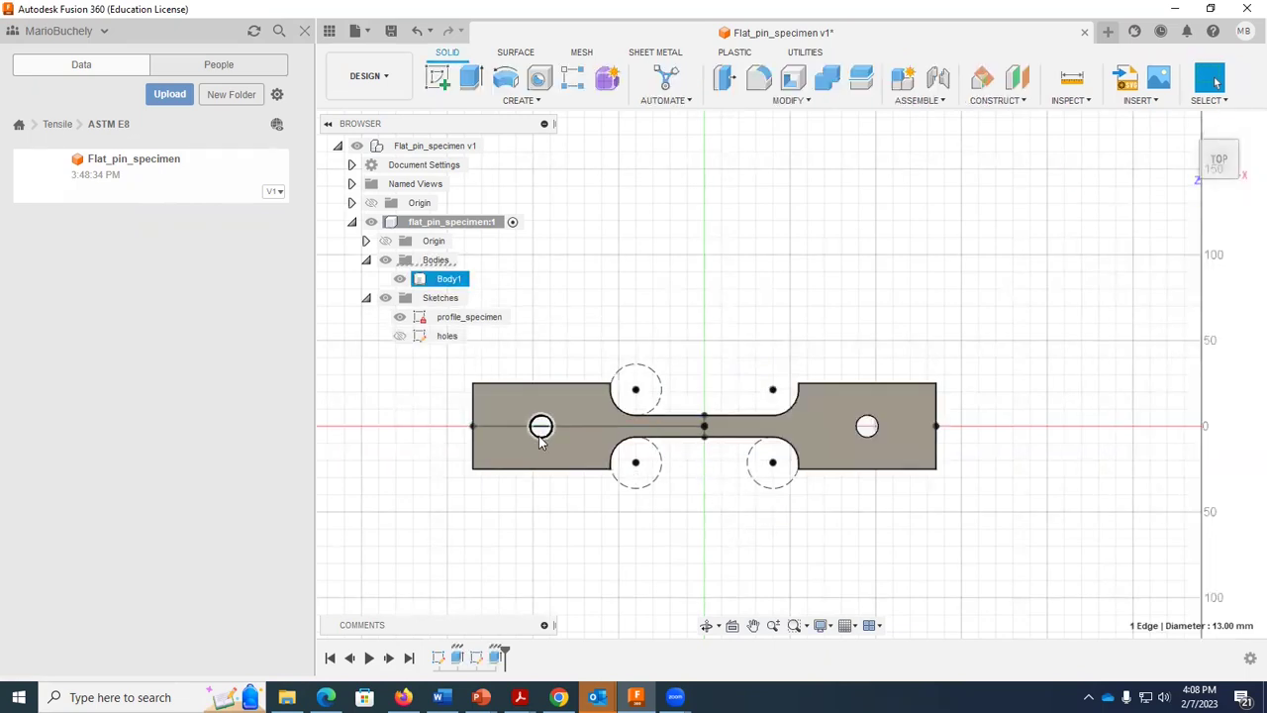
Edit the holes sketch to set the pin hole diameter to 20 mm, and finish the sketch
{"action": "right_click", "coordinate": [448, 339]}
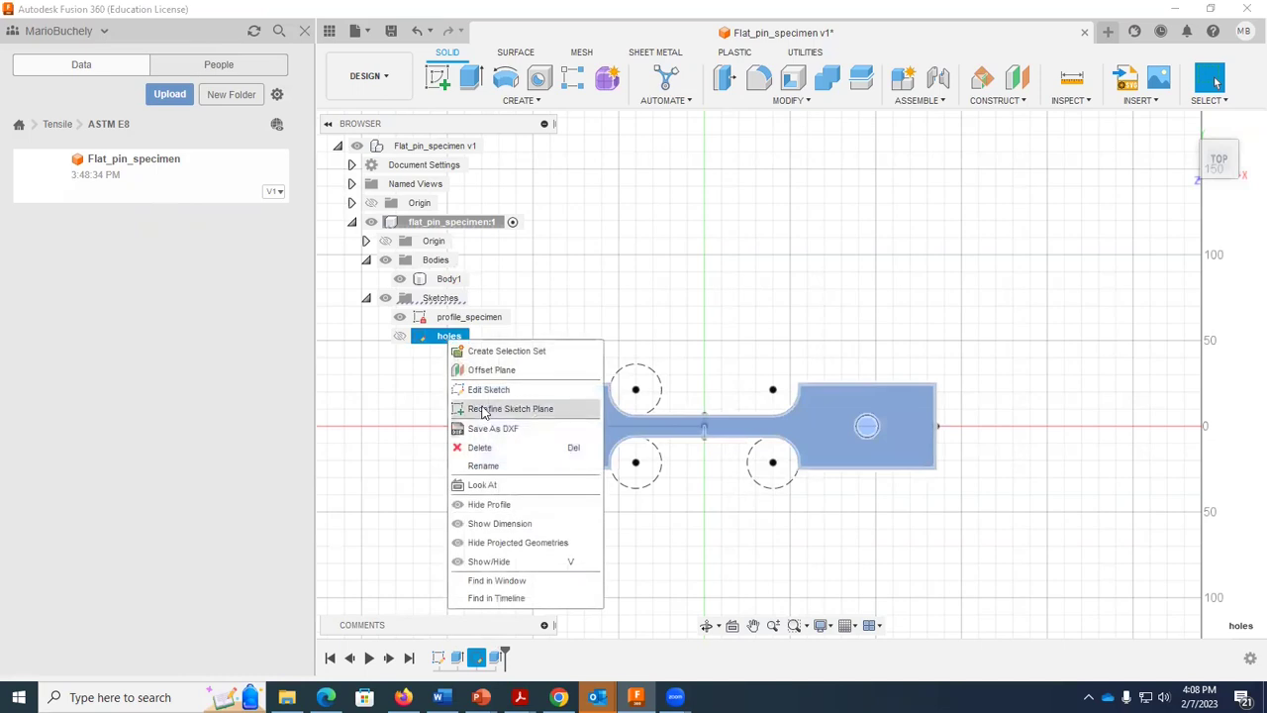
{"action": "key", "text": "Escape"}
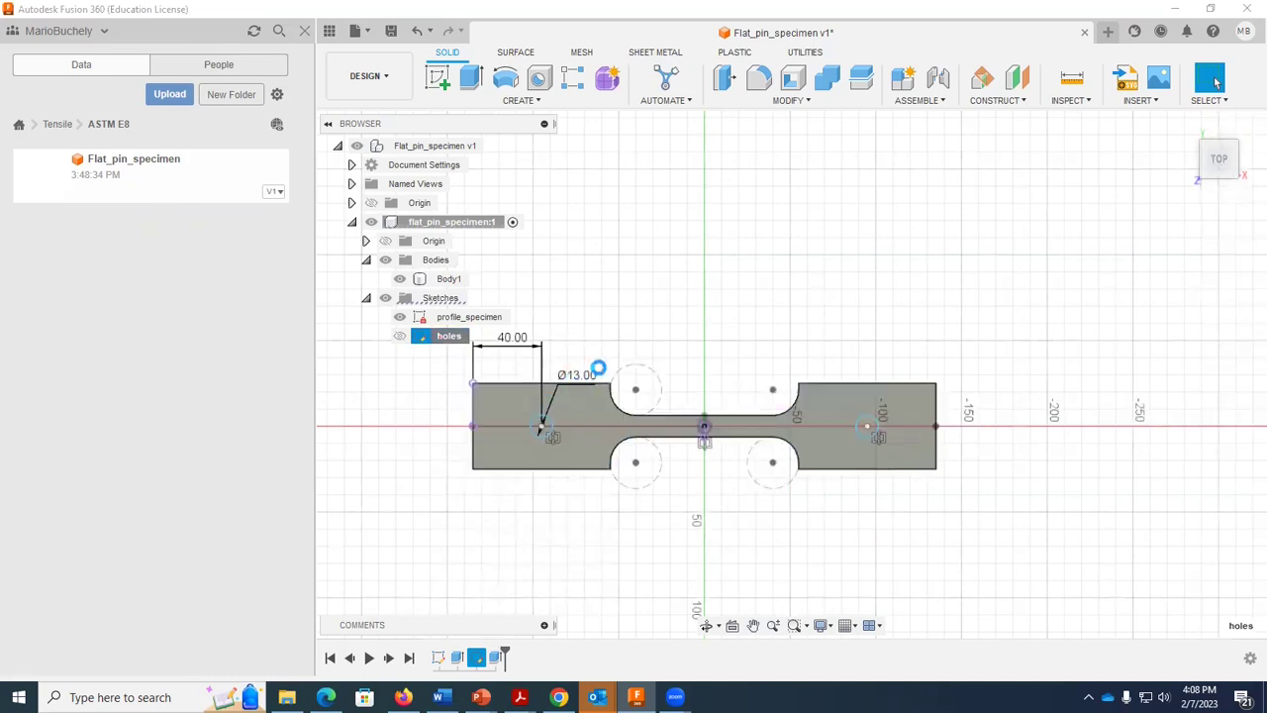
{"action": "double_click", "coordinate": [569, 377]}
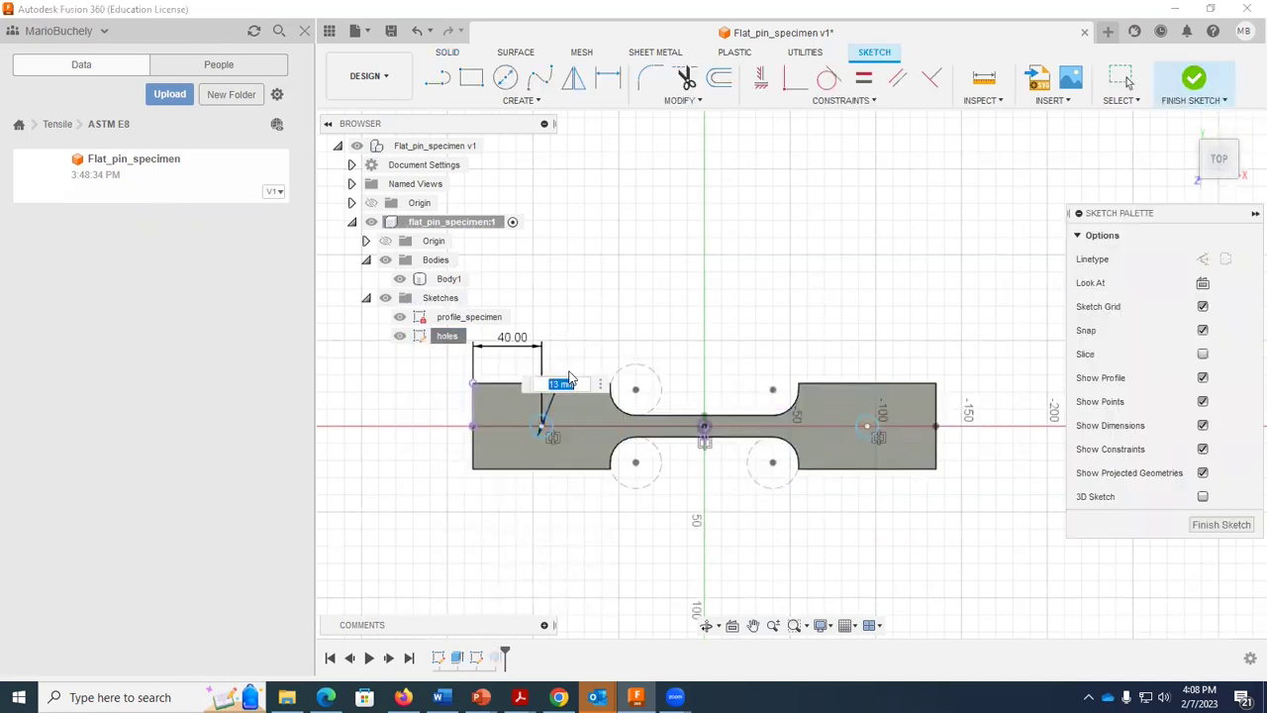
{"action": "type", "text": "20"}
{"action": "key", "text": "Return"}
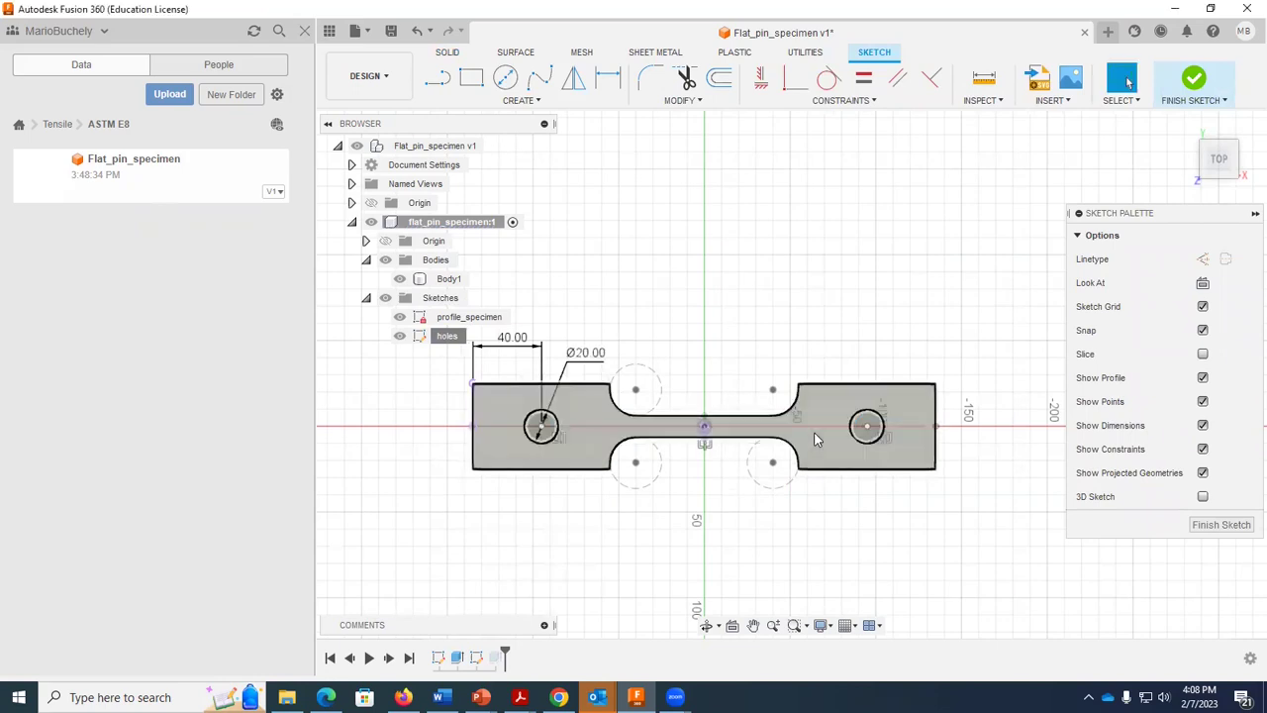
{"action": "left_click", "coordinate": [1194, 79]}
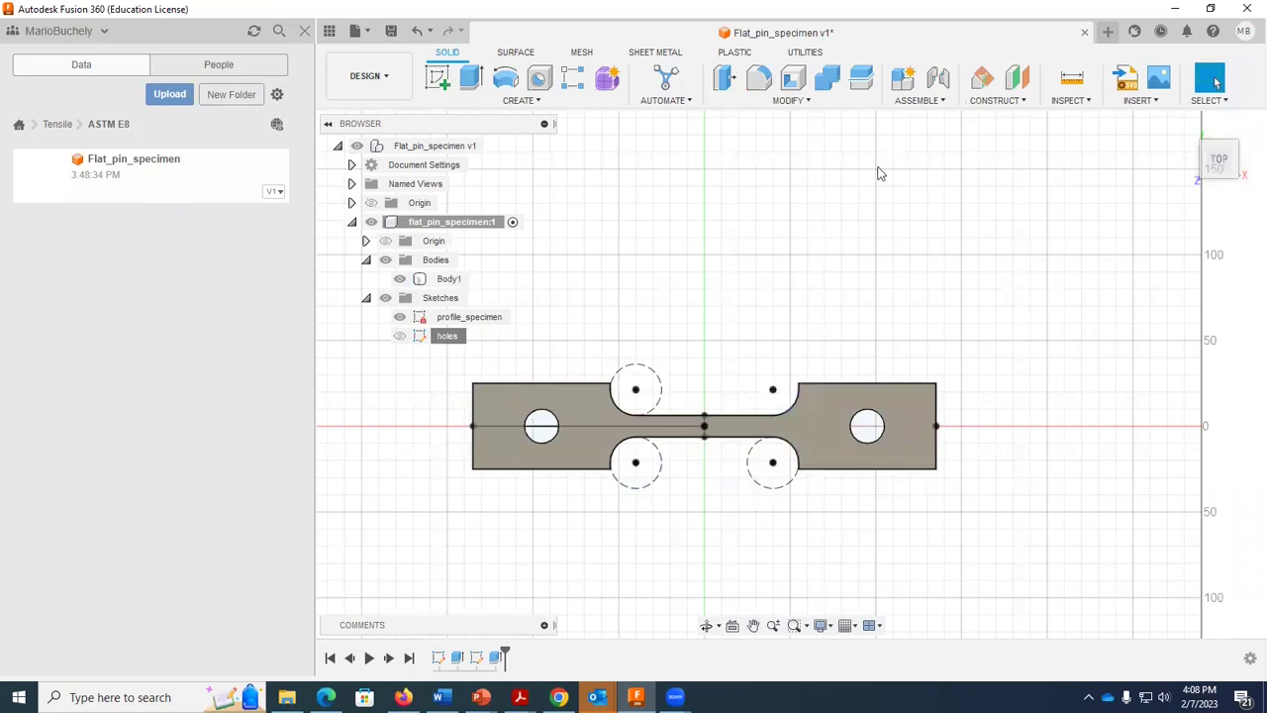
Hide the profile_specimen sketch so only the solid body of the specimen is displayed
{"action": "left_click", "coordinate": [705, 626]}
{"action": "left_click_drag", "start_coordinate": [702, 531], "coordinate": [798, 494]}
{"action": "left_click_drag", "start_coordinate": [854, 454], "coordinate": [839, 433]}
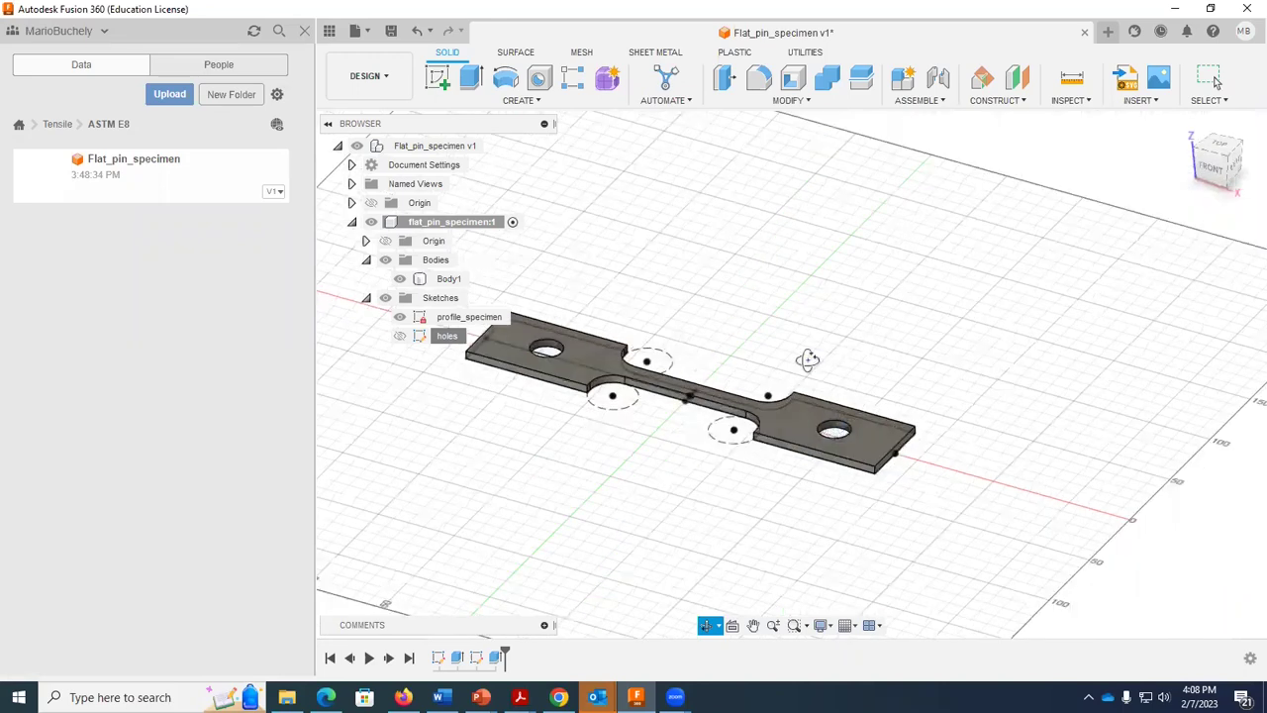
{"action": "left_click_drag", "start_coordinate": [868, 306], "coordinate": [864, 322]}
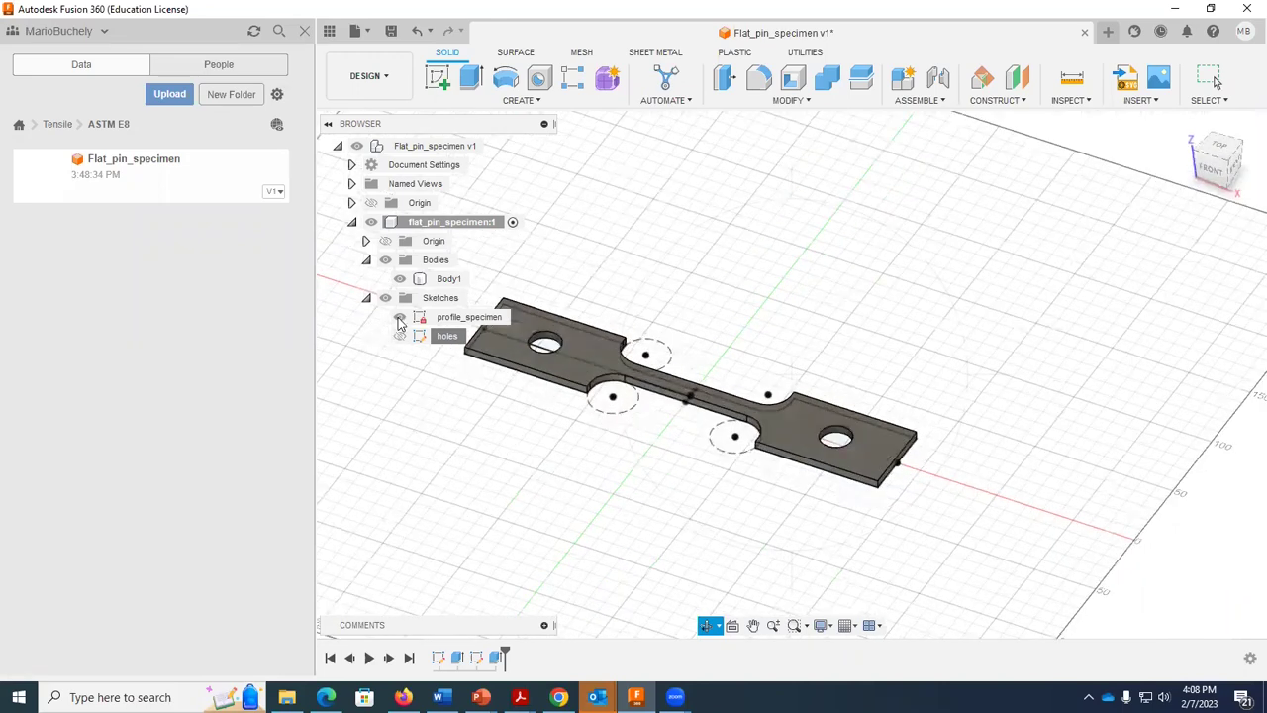
{"action": "left_click", "coordinate": [399, 318]}
{"action": "left_click", "coordinate": [399, 336]}
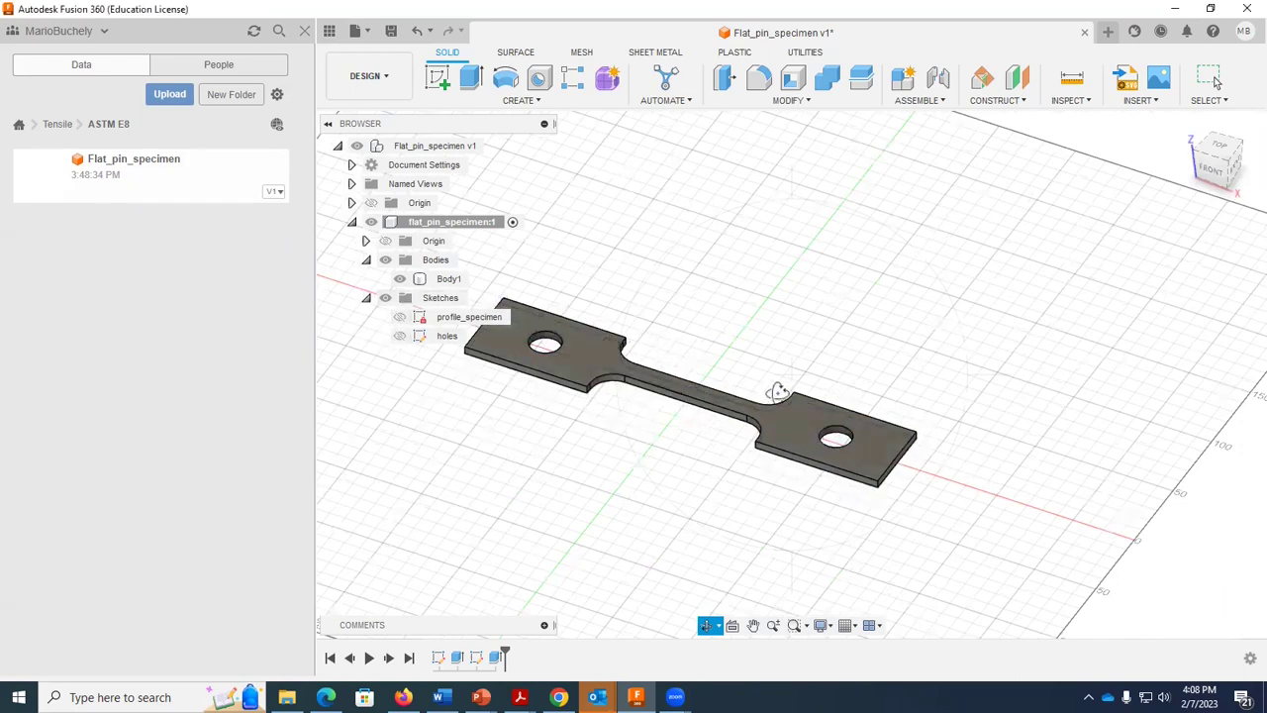
Save the specimen design as a new version with the default version description
{"action": "left_click", "coordinate": [794, 364]}
{"action": "left_click", "coordinate": [753, 626]}
{"action": "left_click_drag", "start_coordinate": [699, 497], "coordinate": [801, 499]}
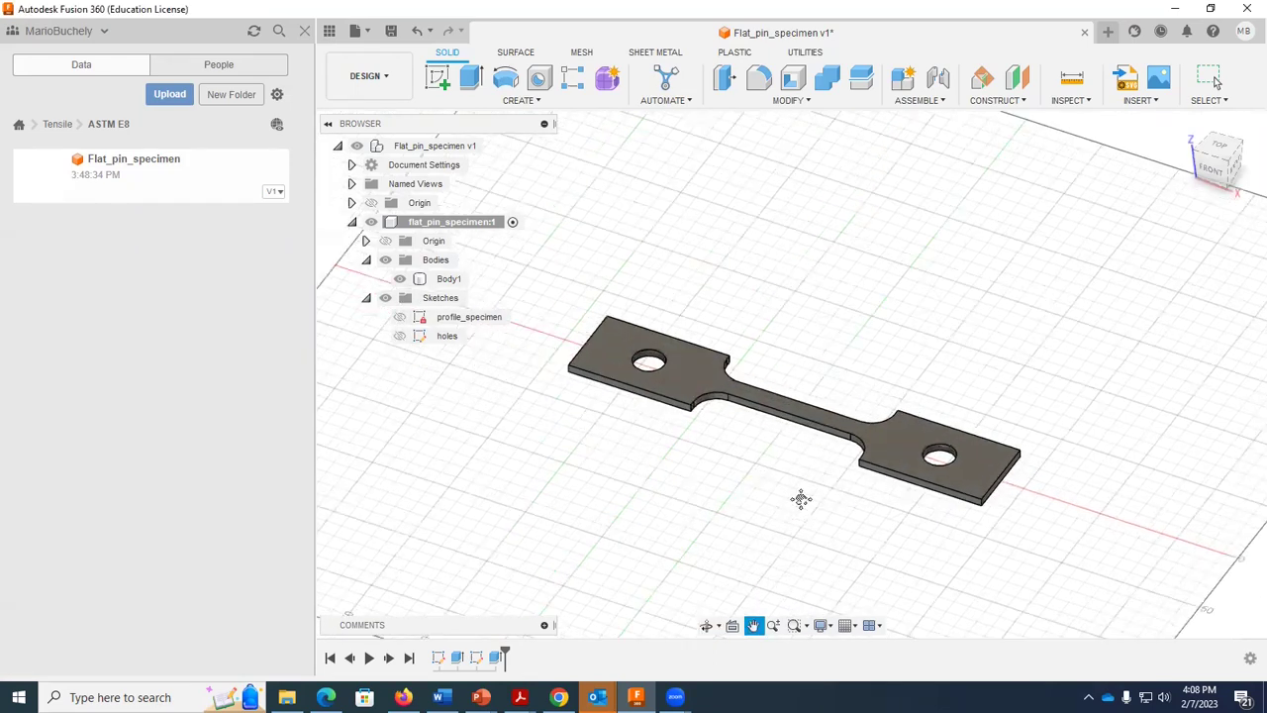
{"action": "left_click", "coordinate": [391, 33]}
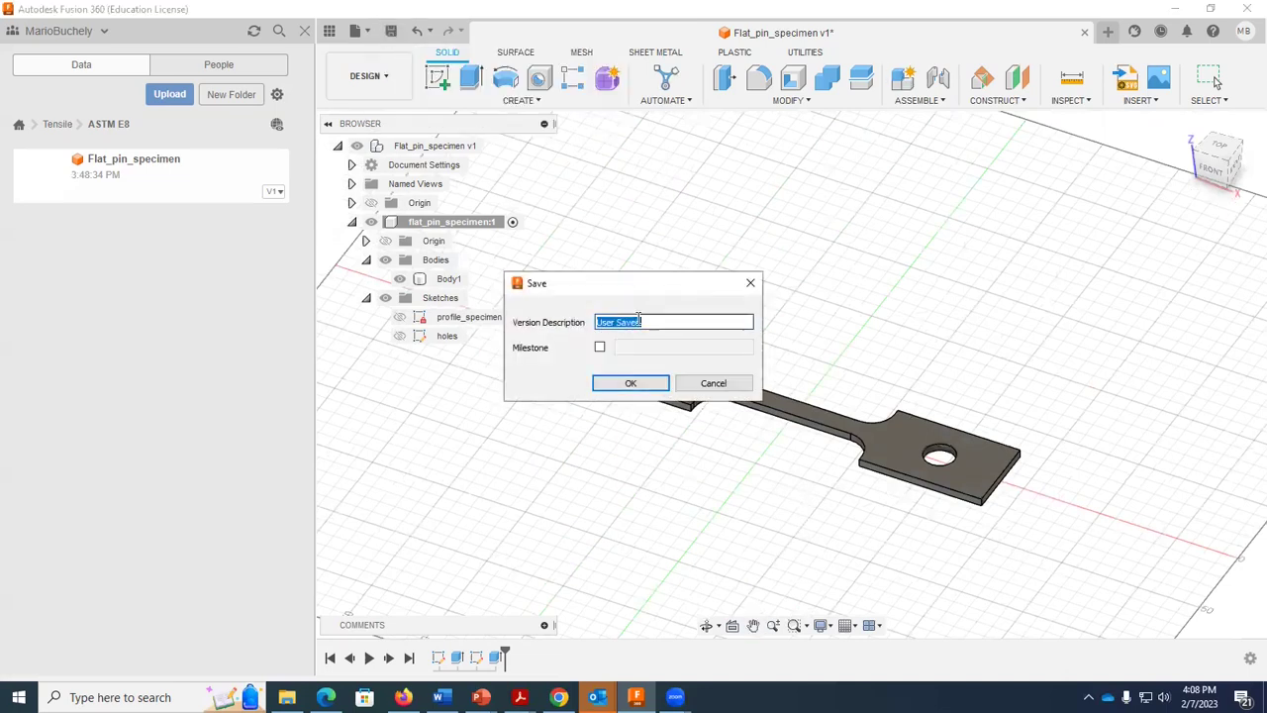
{"action": "left_click", "coordinate": [645, 385]}
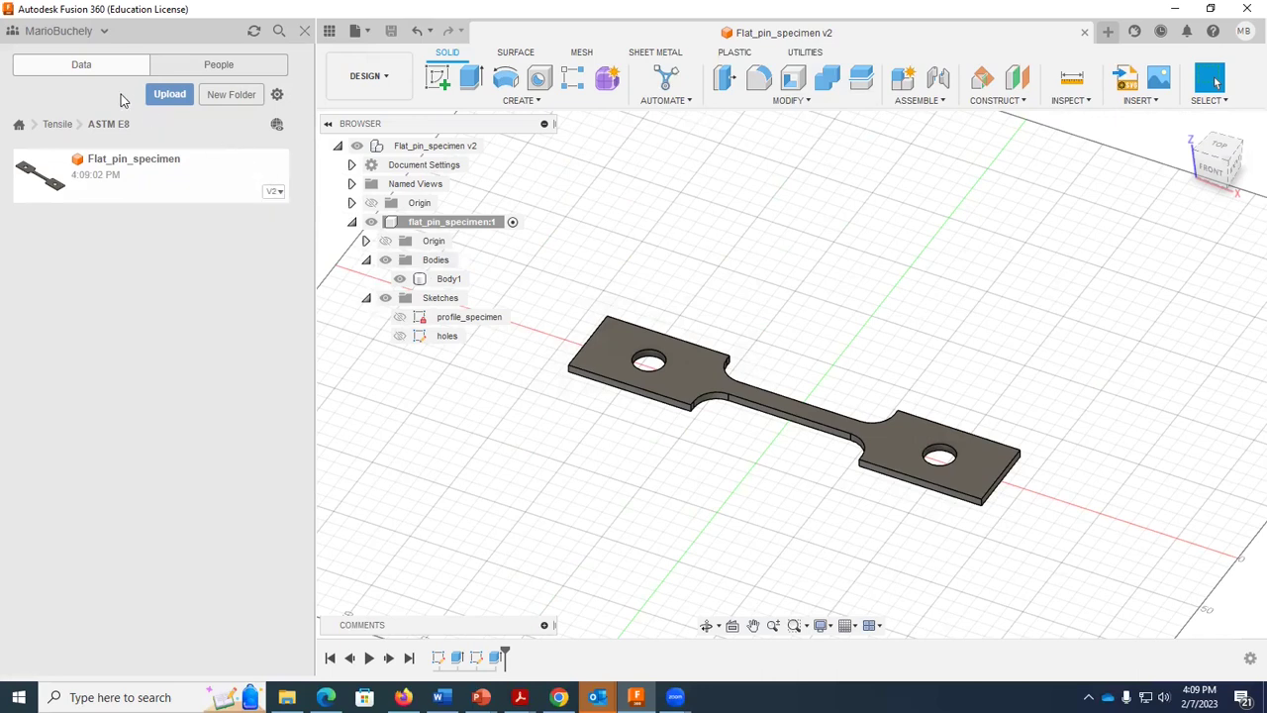
Browse to the ASTM E8 folder of the Tensile project, review the version history of Flat_pin_specimen, and close the project data
{"action": "left_click", "coordinate": [305, 30]}
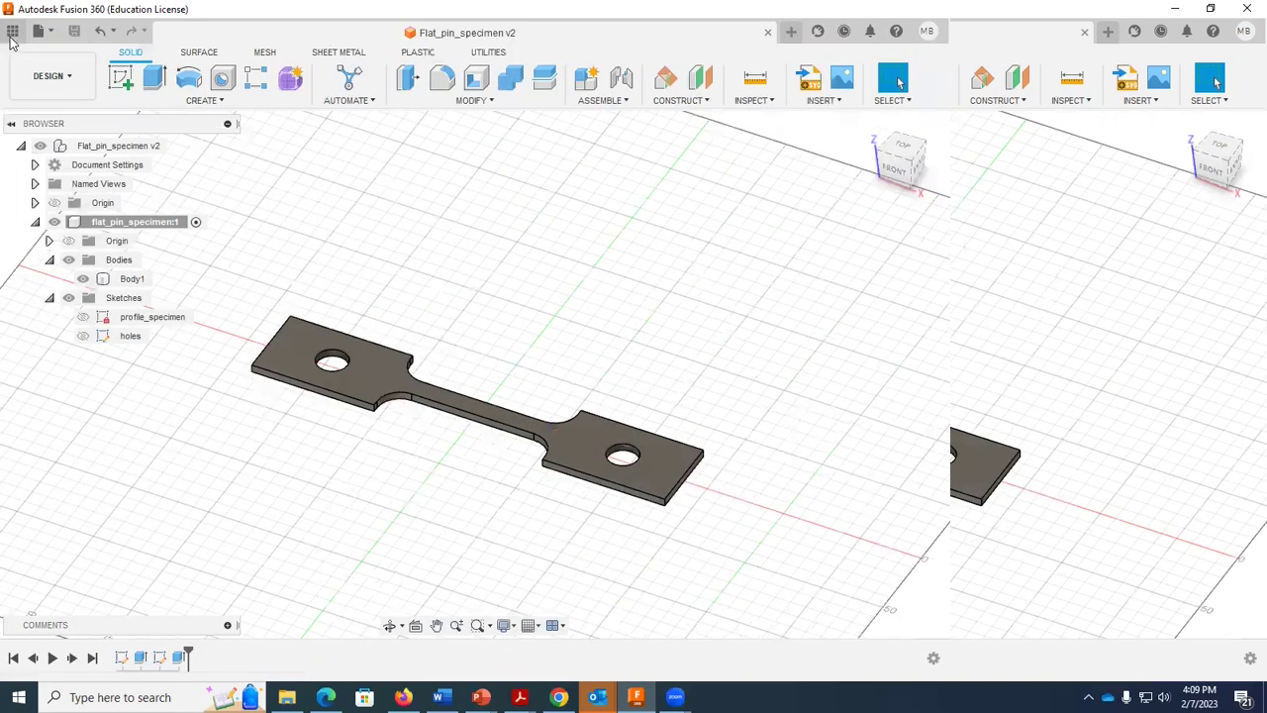
{"action": "left_click", "coordinate": [12, 33]}
{"action": "left_click", "coordinate": [18, 125]}
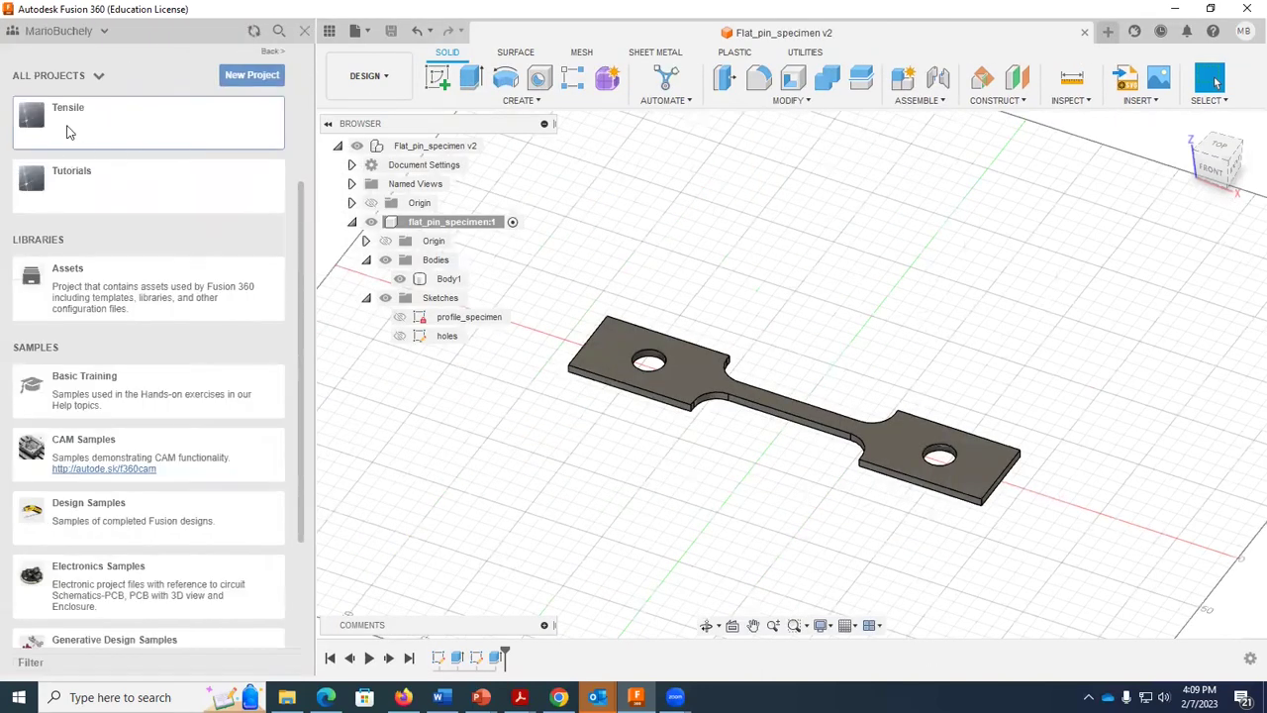
{"action": "left_click", "coordinate": [40, 120]}
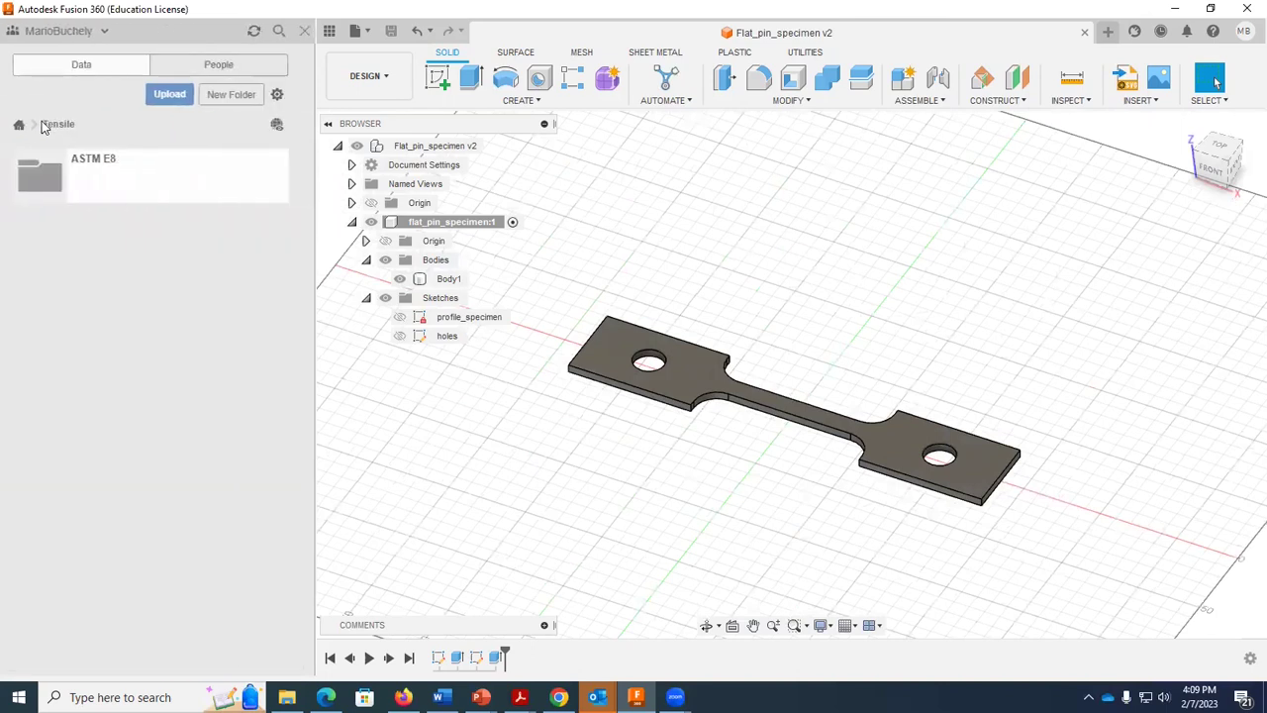
{"action": "double_click", "coordinate": [116, 170]}
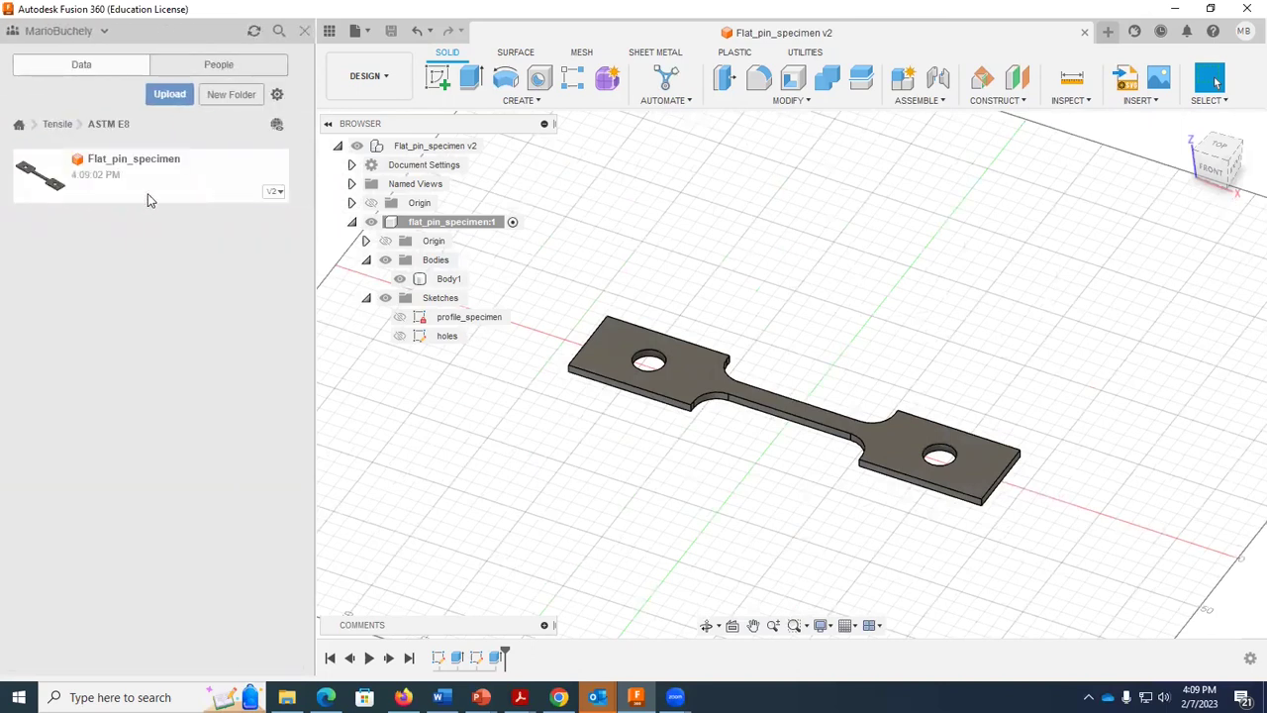
{"action": "left_click", "coordinate": [276, 194]}
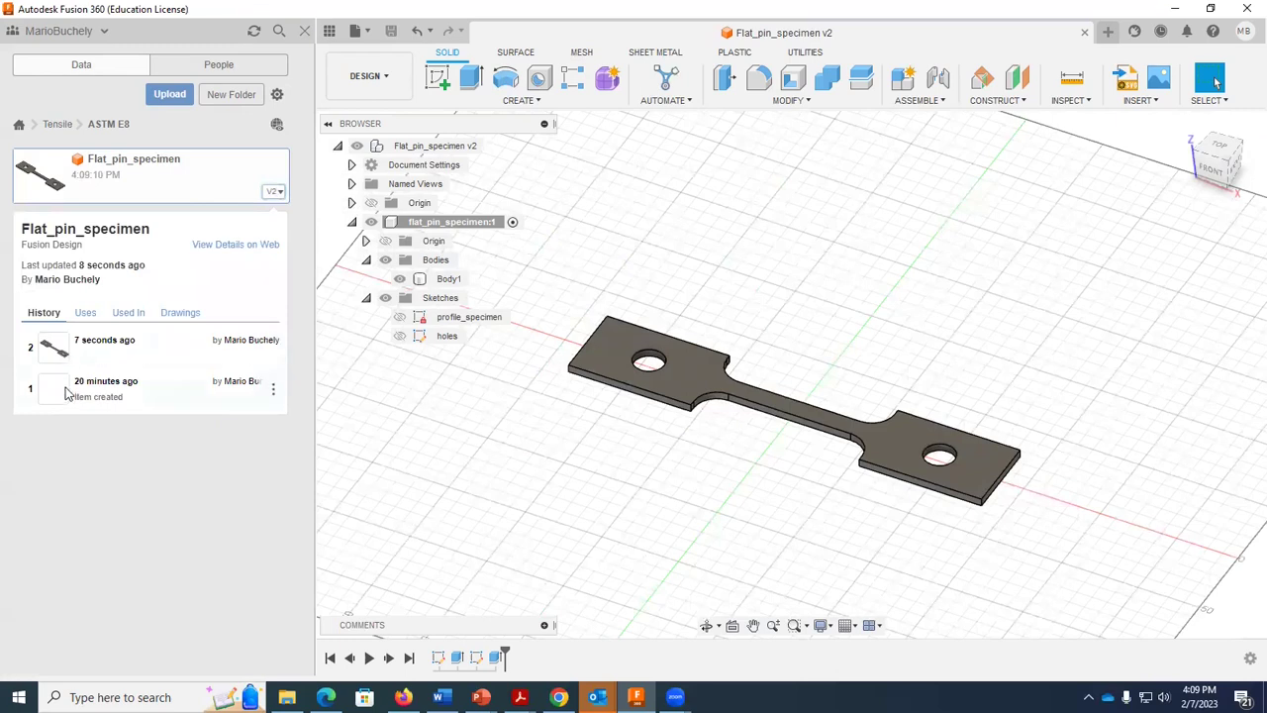
{"action": "left_click", "coordinate": [273, 194]}
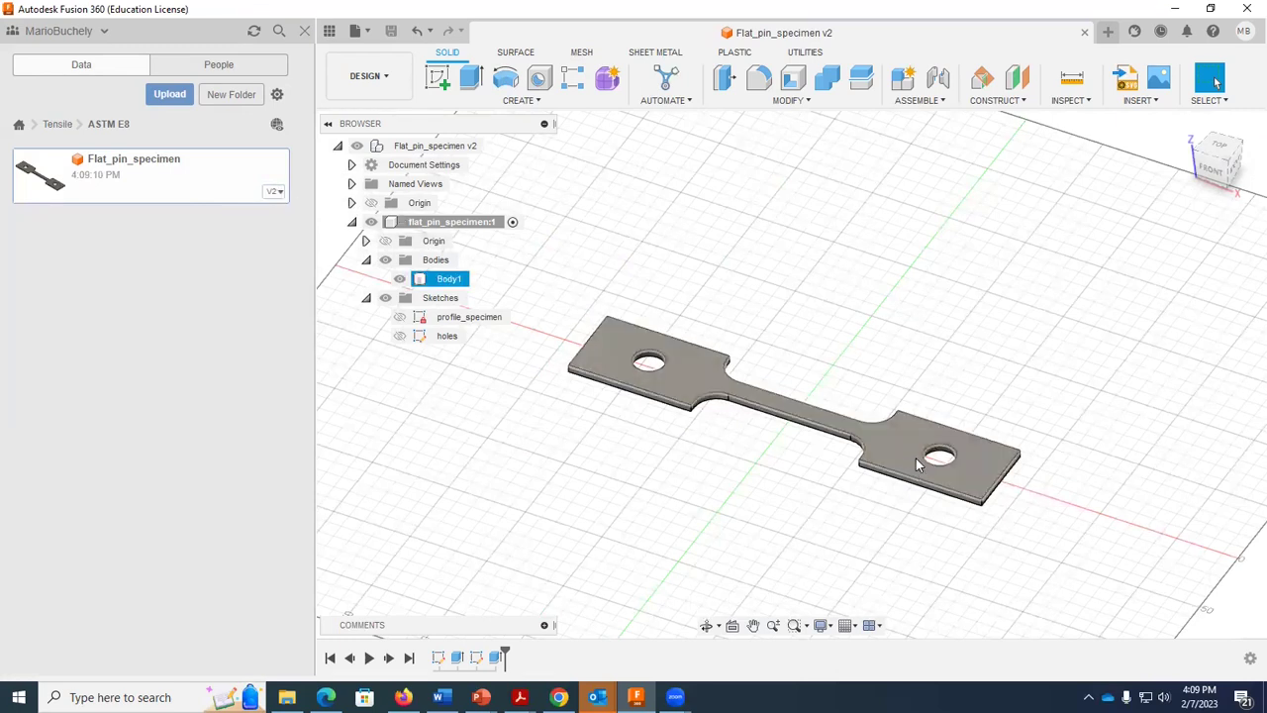
{"action": "left_click", "coordinate": [328, 30]}
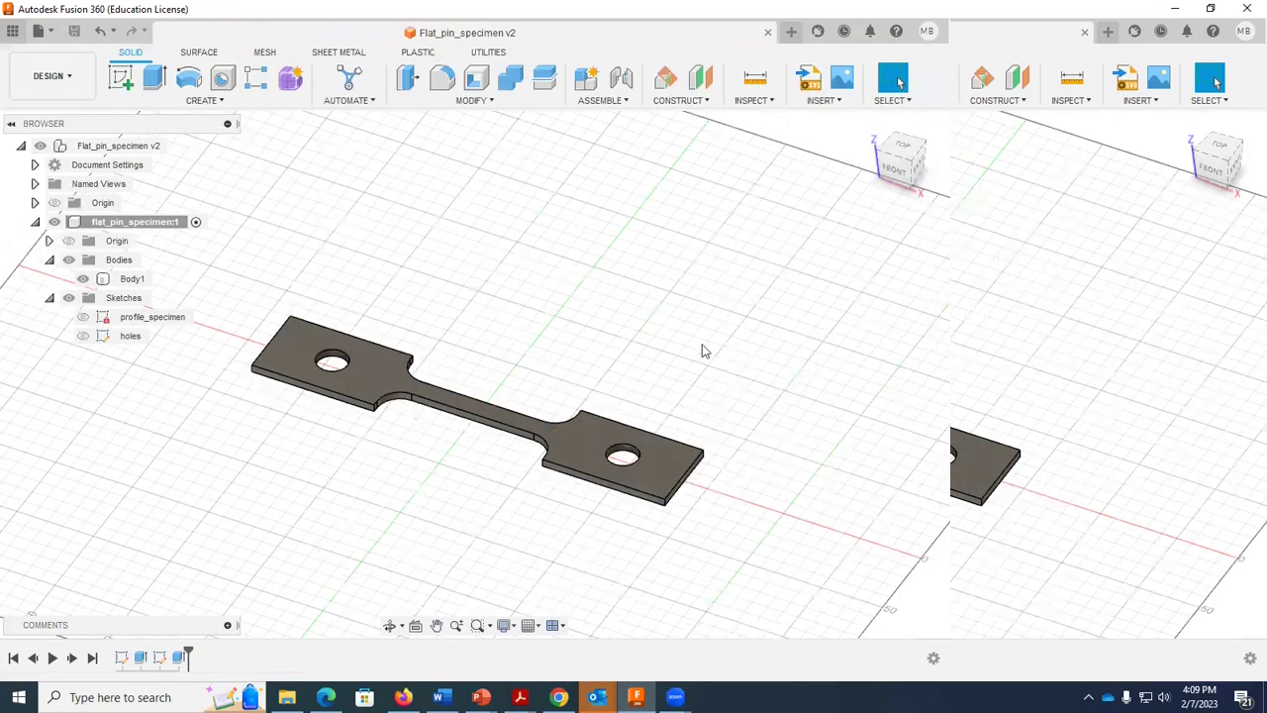
Export the design as an IGES file named Flat_pin_specimen v2 to the Downloads folder, and dismiss the export notification
{"action": "left_click", "coordinate": [548, 625]}
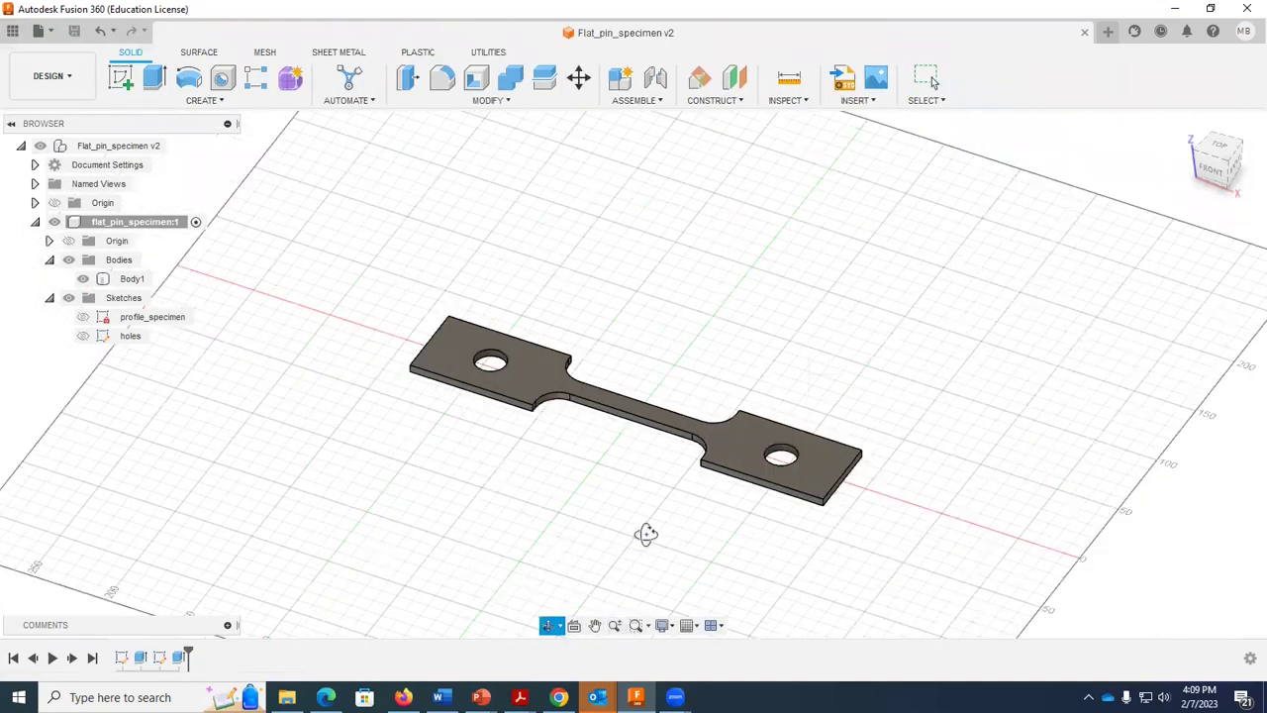
{"action": "left_click_drag", "start_coordinate": [644, 529], "coordinate": [637, 489]}
{"action": "left_click_drag", "start_coordinate": [628, 533], "coordinate": [656, 531]}
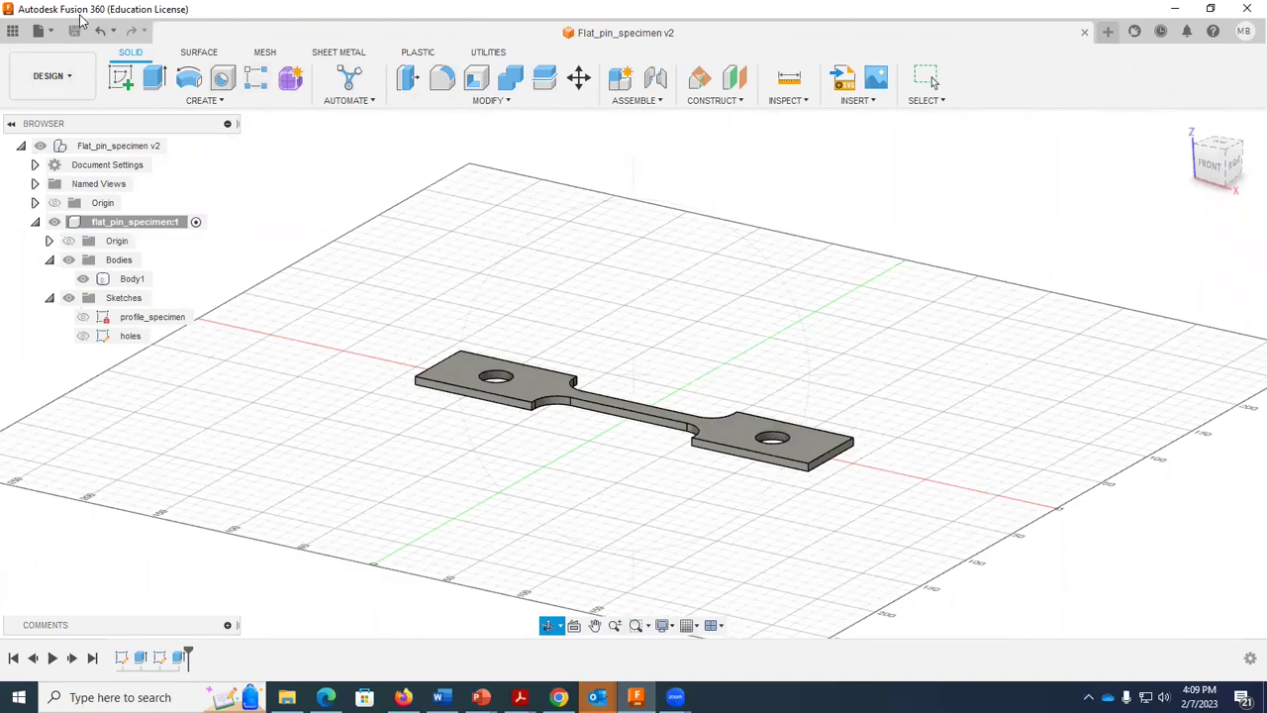
{"action": "left_click", "coordinate": [44, 31]}
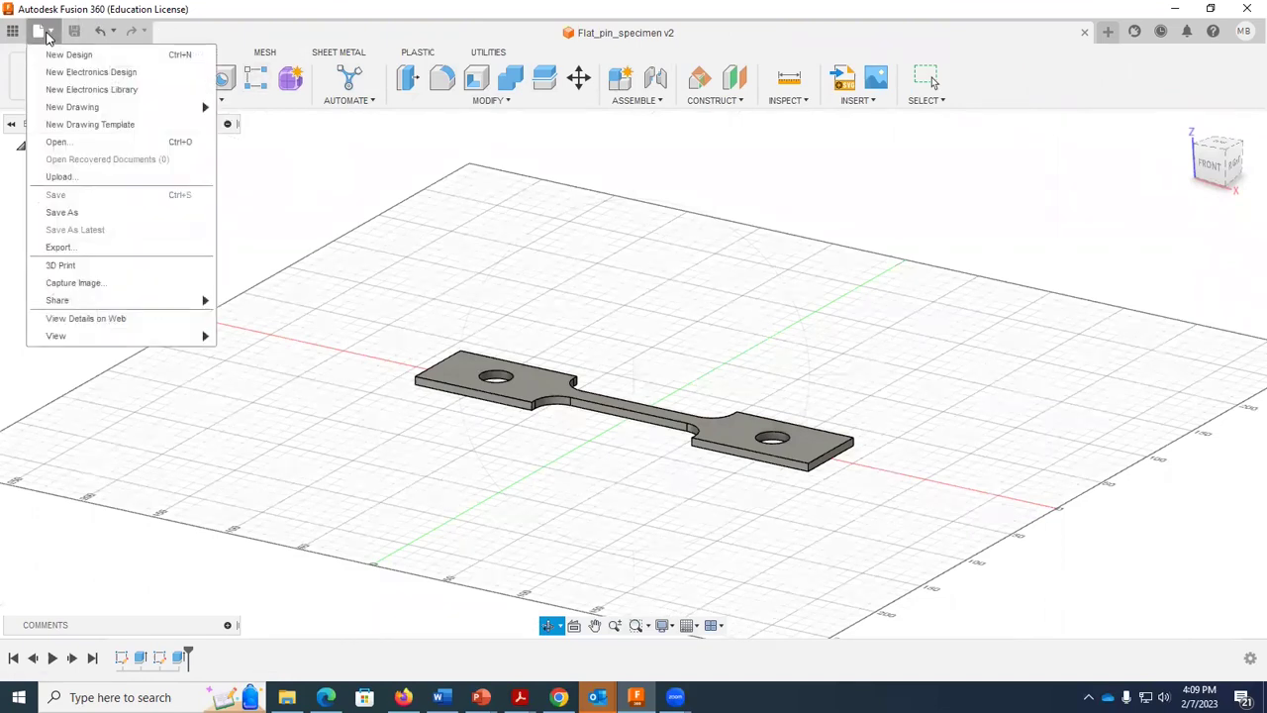
{"action": "left_click", "coordinate": [57, 246]}
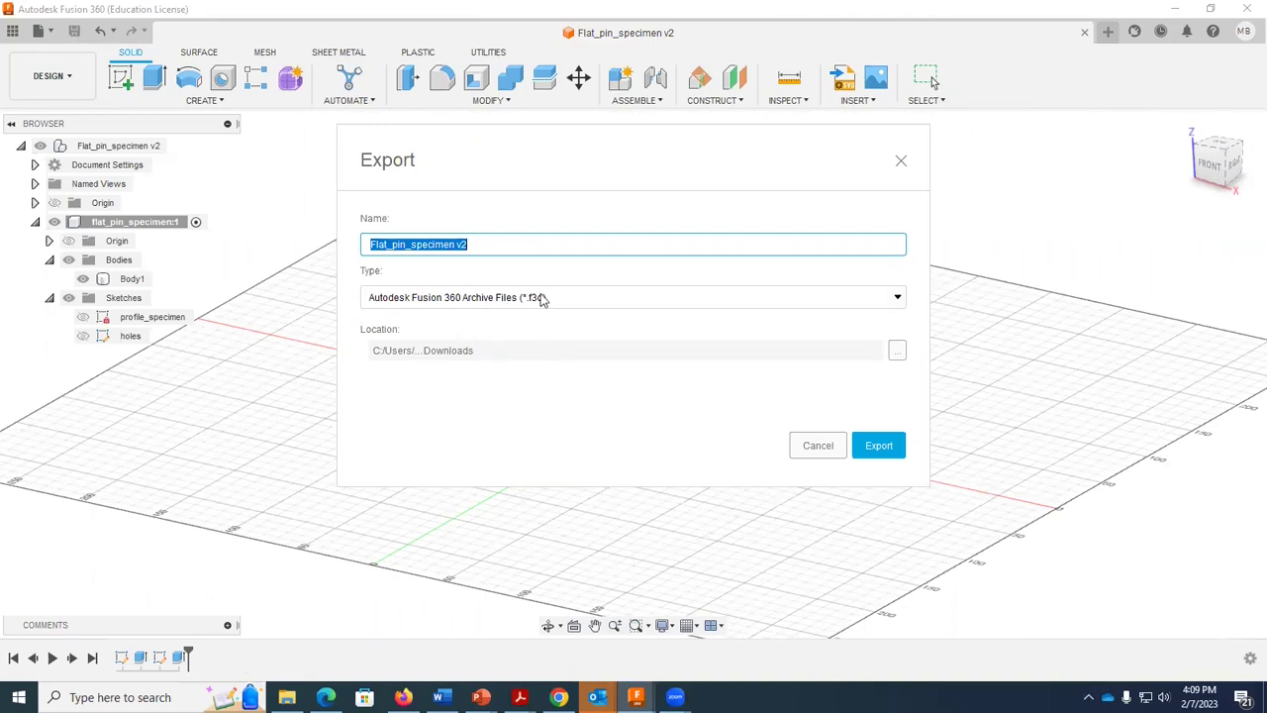
{"action": "left_click", "coordinate": [895, 297]}
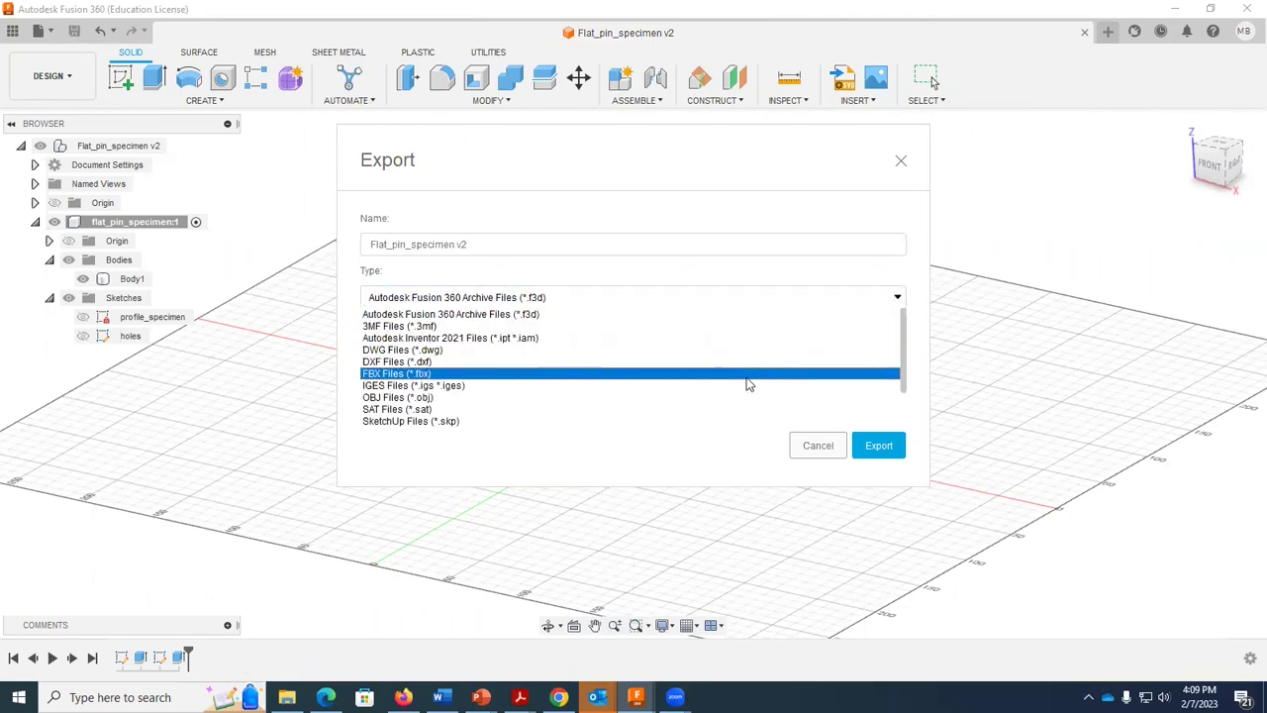
{"action": "scroll", "coordinate": [542, 379], "scroll_direction": "down", "scroll_amount": 1}
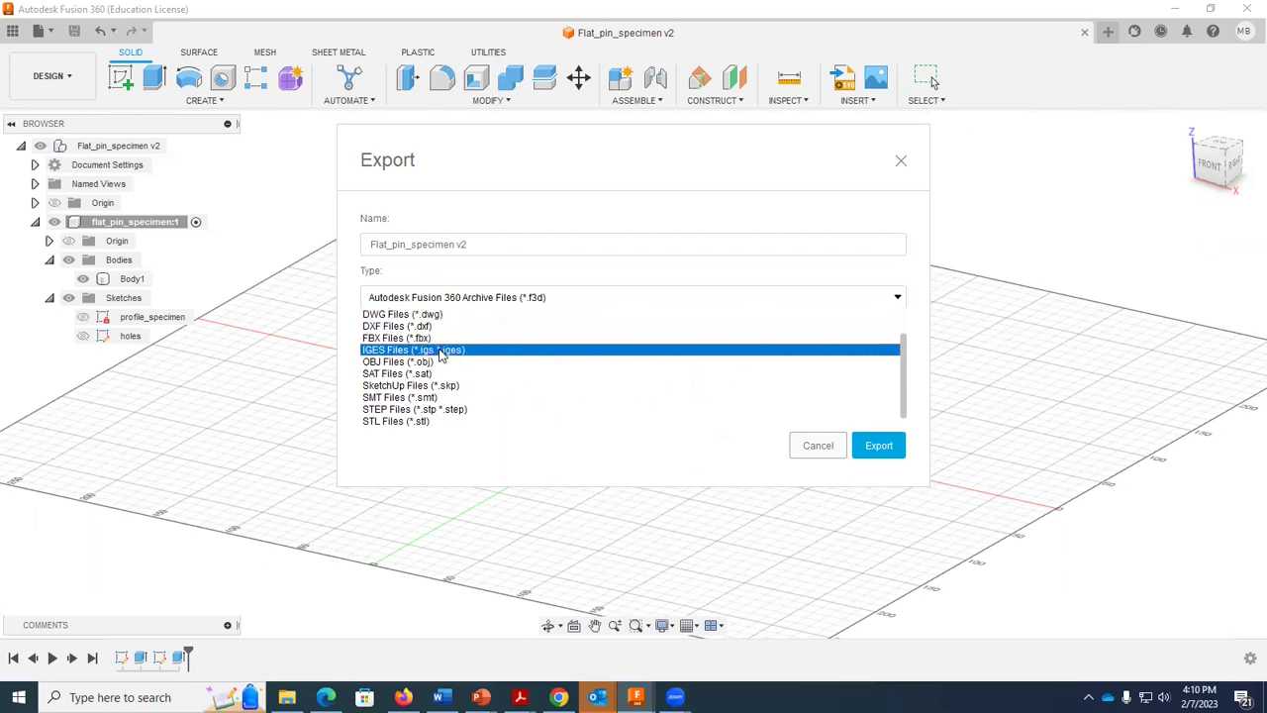
{"action": "left_click", "coordinate": [441, 351]}
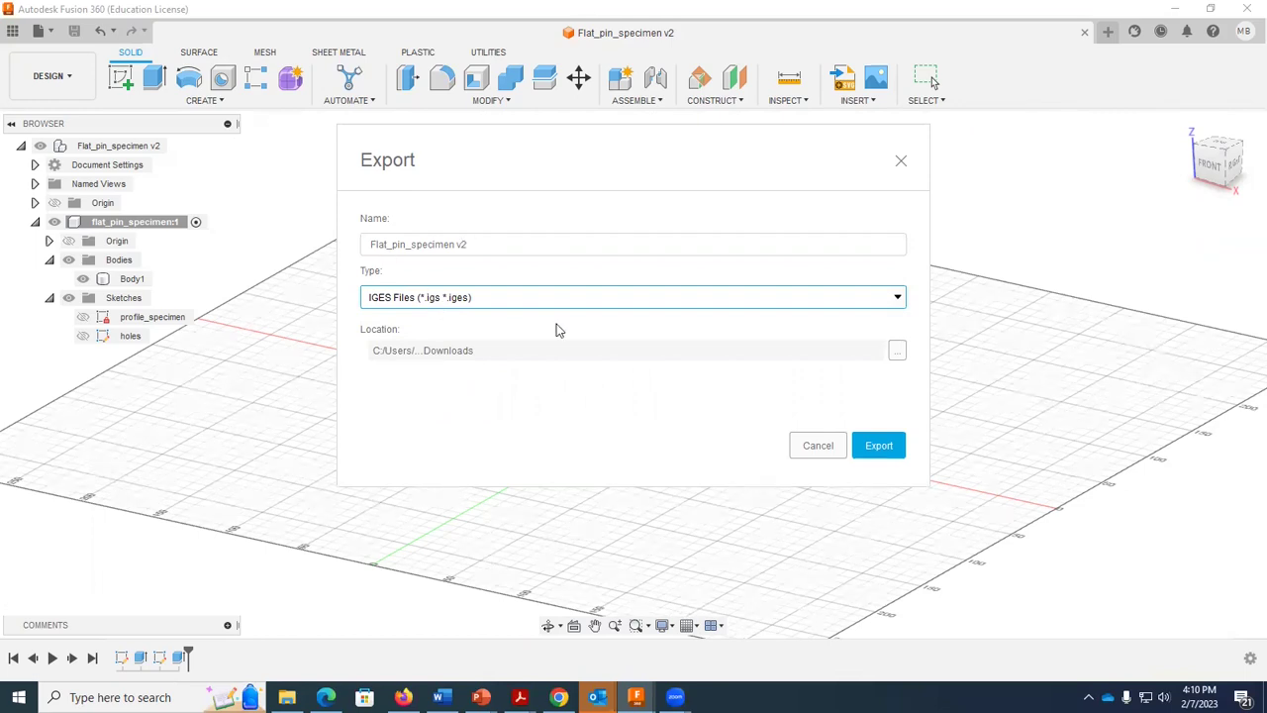
{"action": "left_click", "coordinate": [873, 448]}
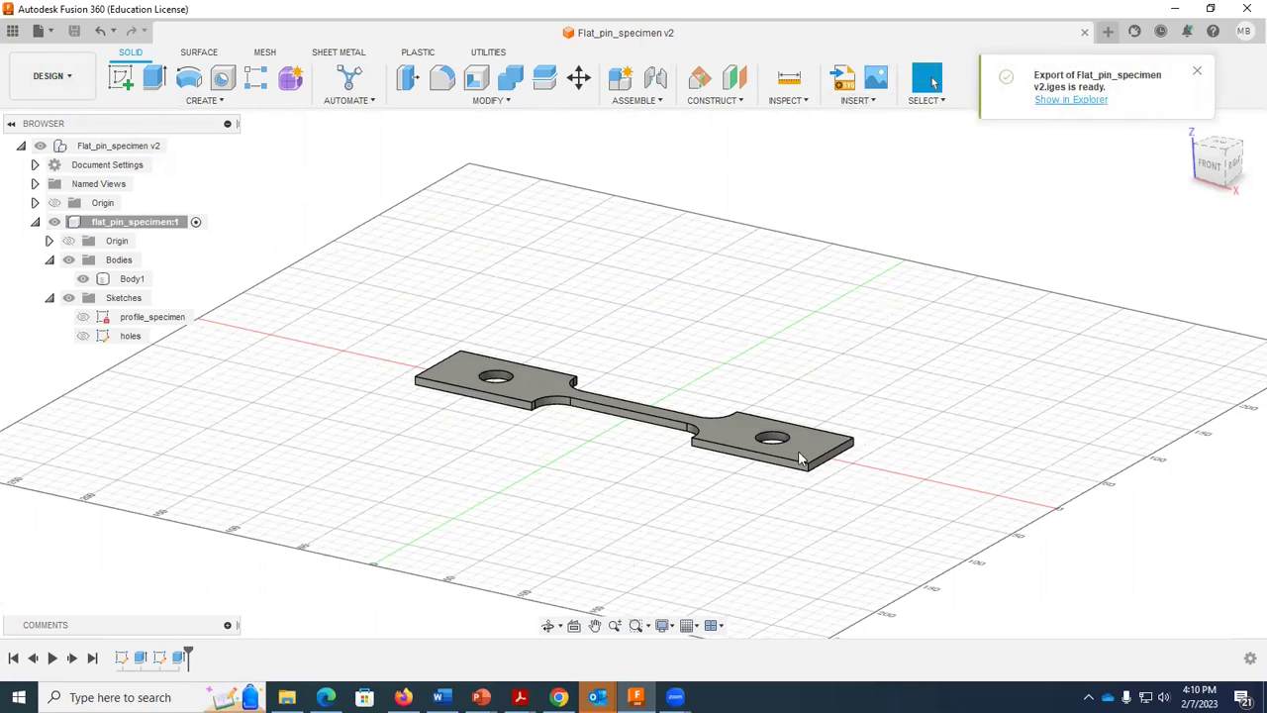
{"action": "left_click", "coordinate": [1197, 71]}
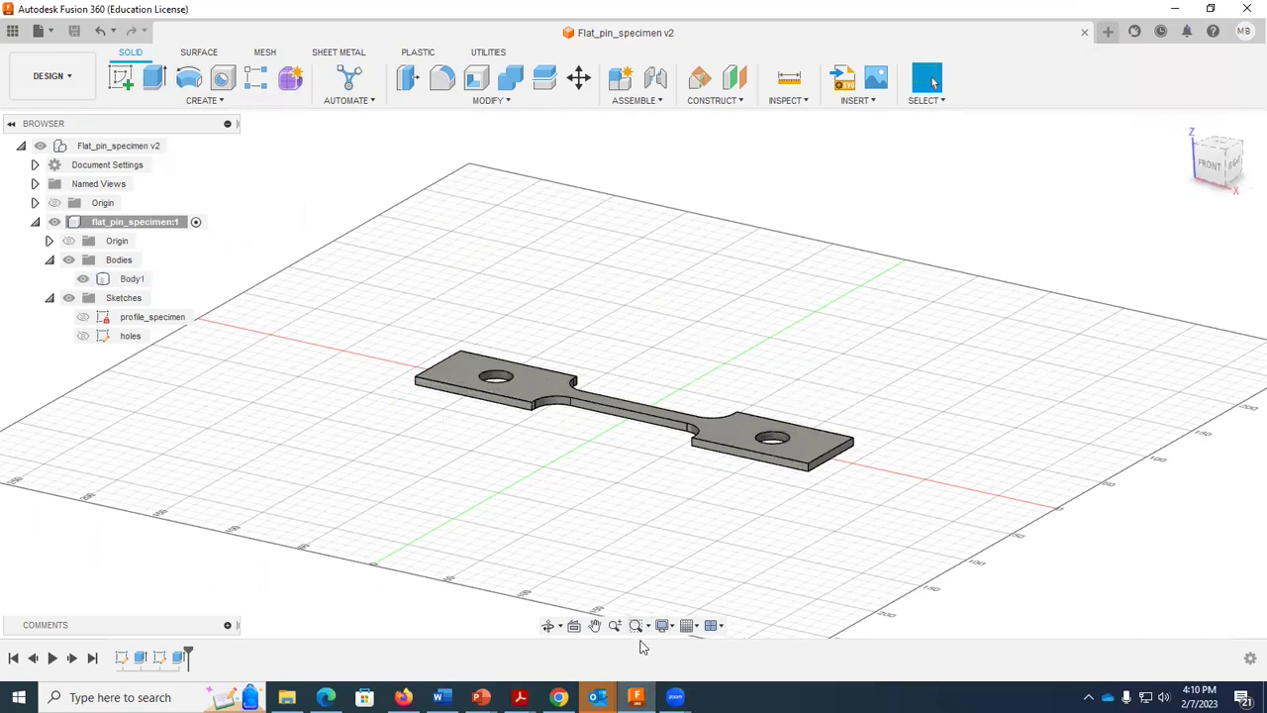
{"action": "left_click", "coordinate": [549, 625]}
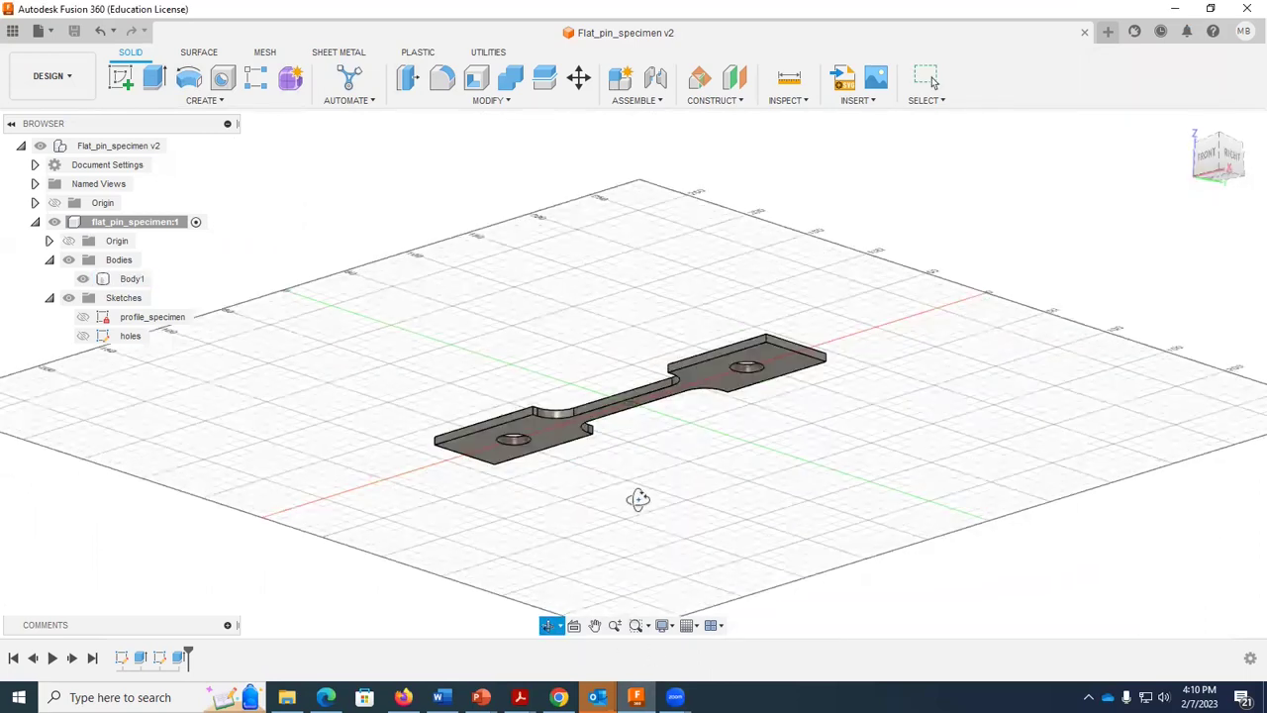